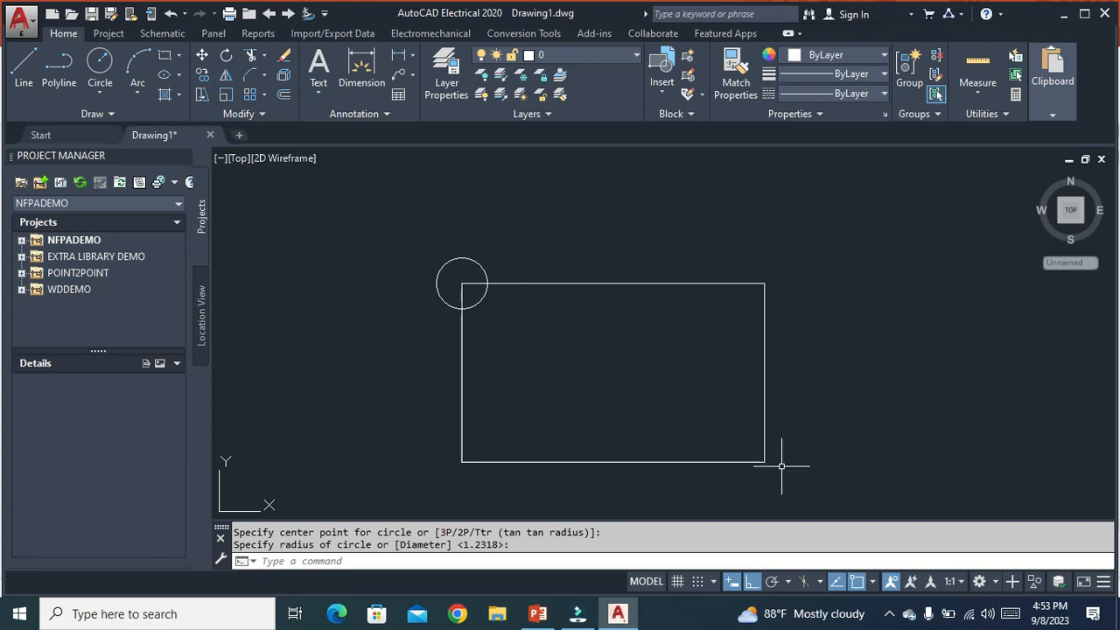
# - Copy the circle from the rectangle's upper-left corner to its other three corners, turning Ortho off for the lower corners
pyautogui.click(392, 229)
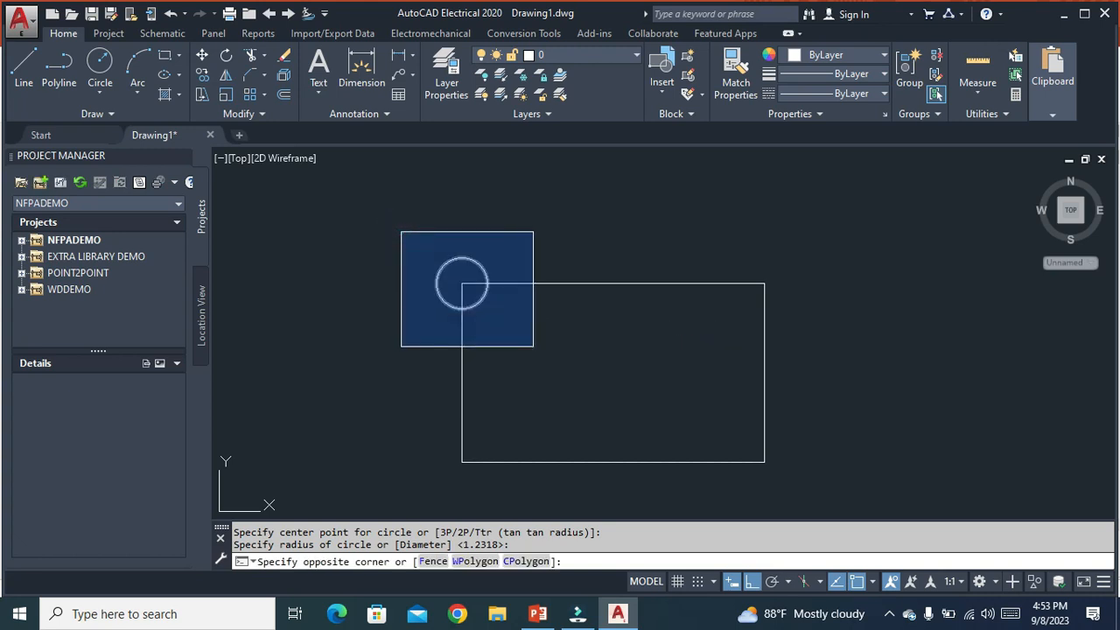
pyautogui.click(533, 347)
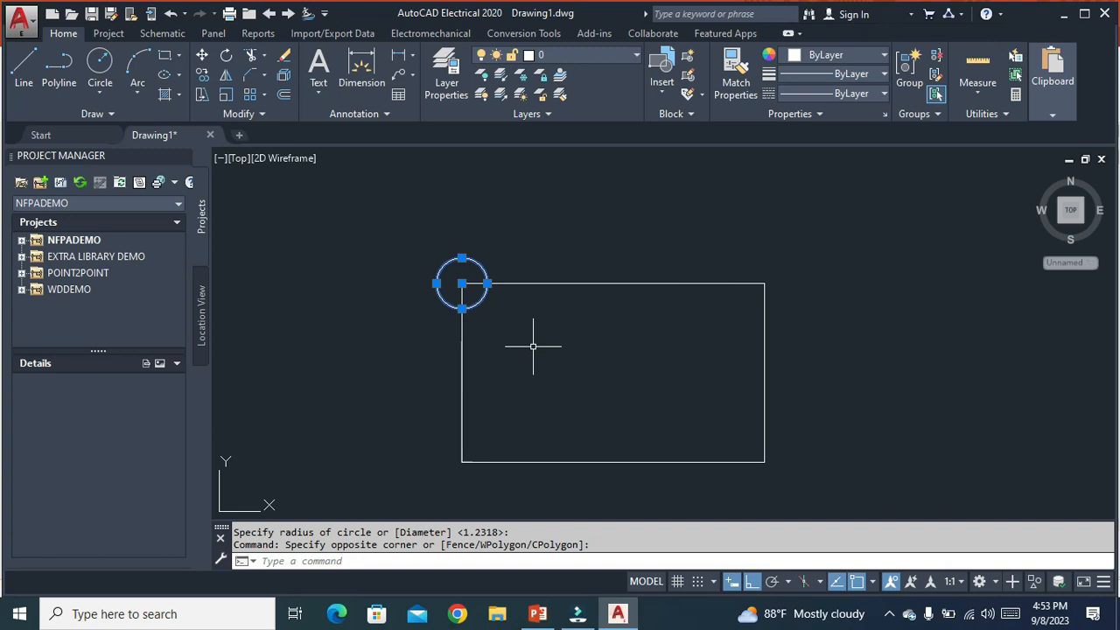
pyautogui.write('CO')
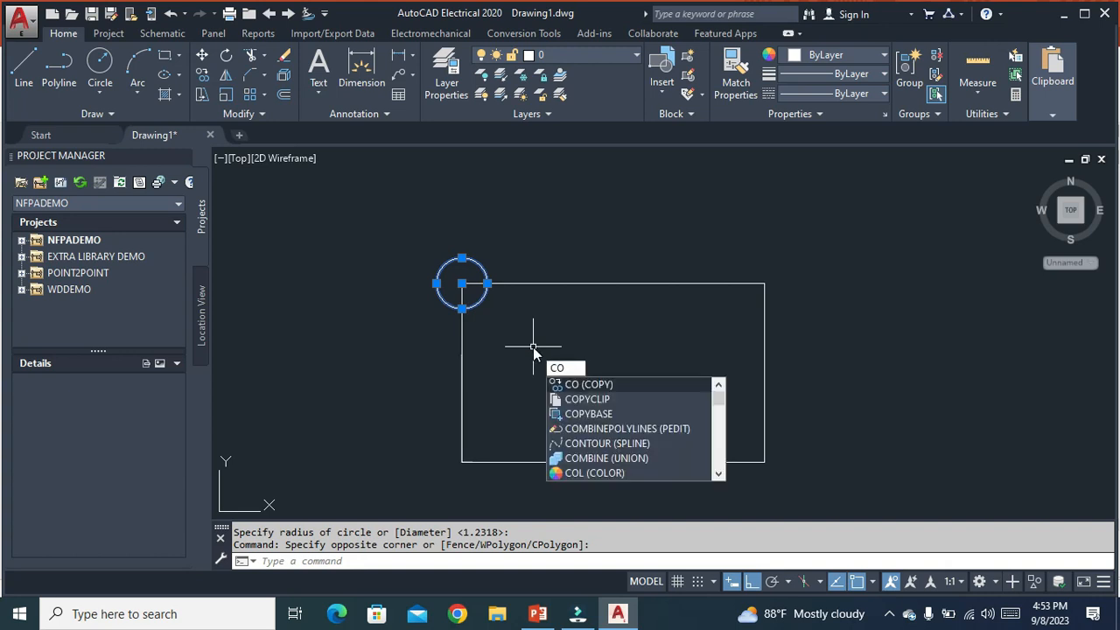
pyautogui.press('Return')
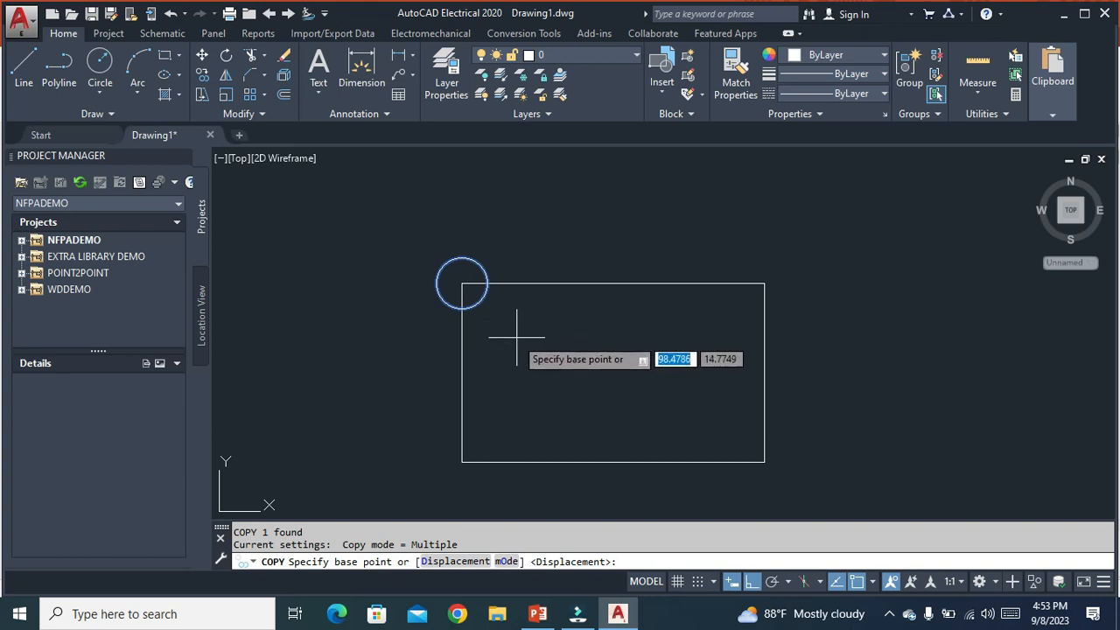
pyautogui.click(461, 282)
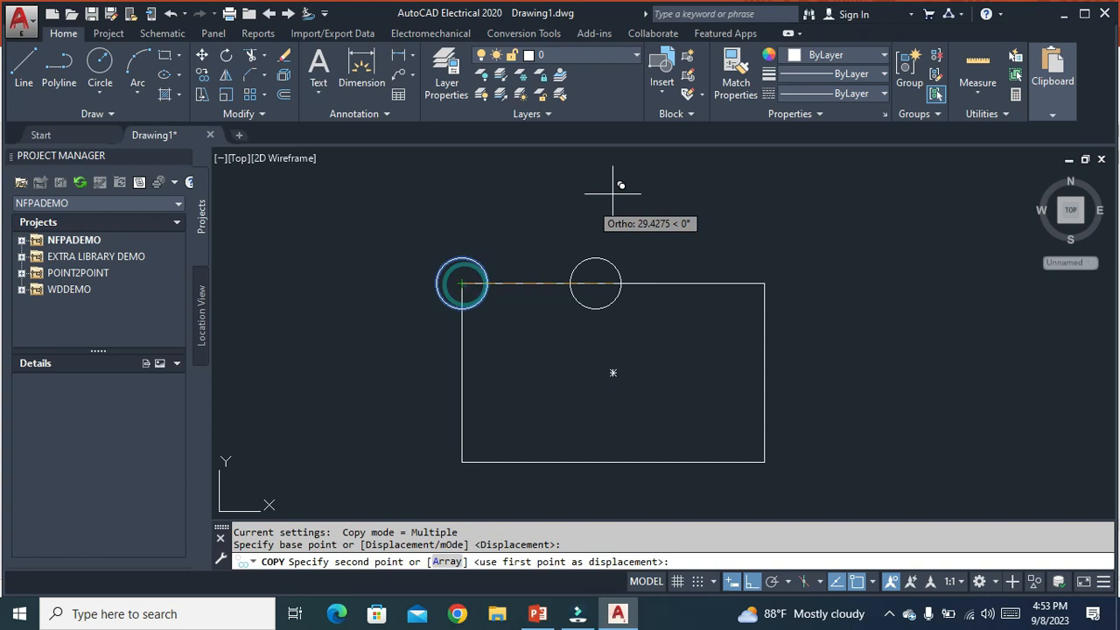
pyautogui.click(764, 283)
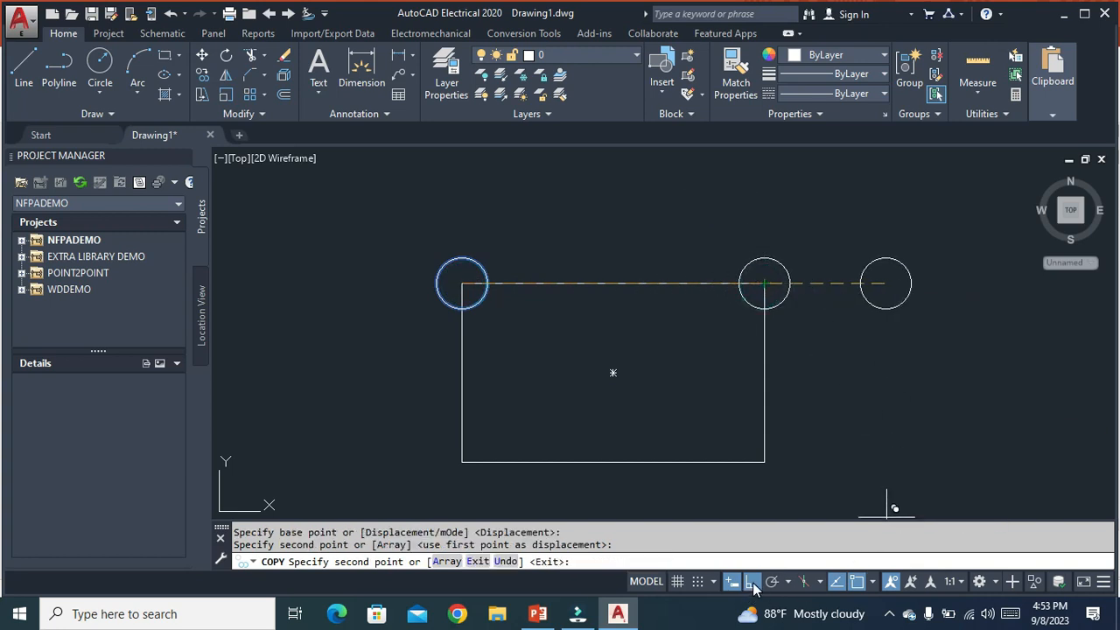
pyautogui.click(751, 582)
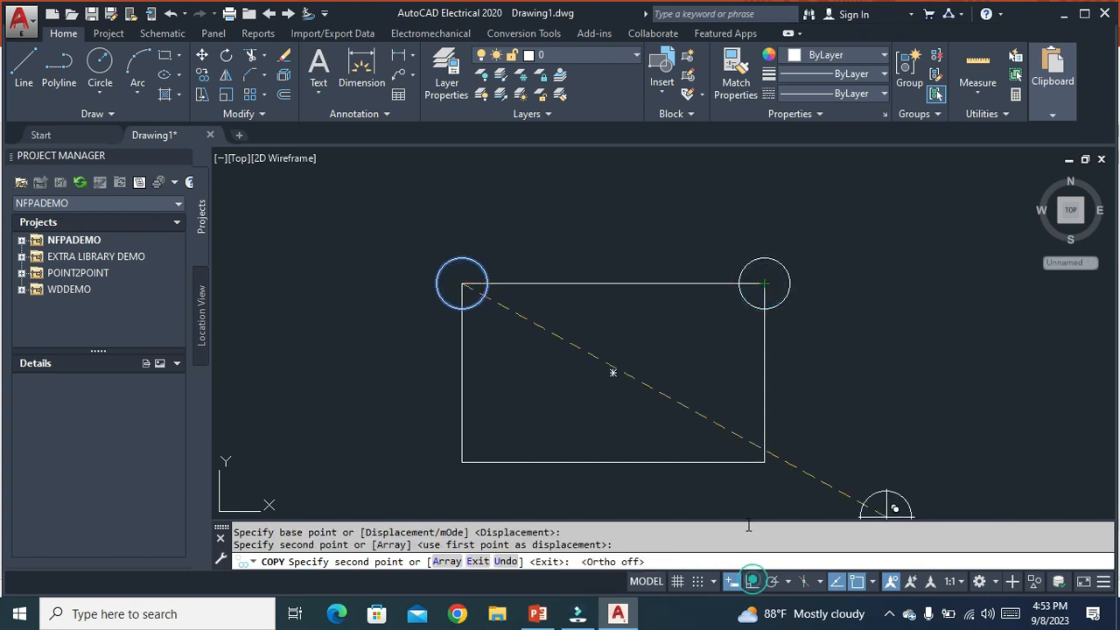
pyautogui.click(764, 461)
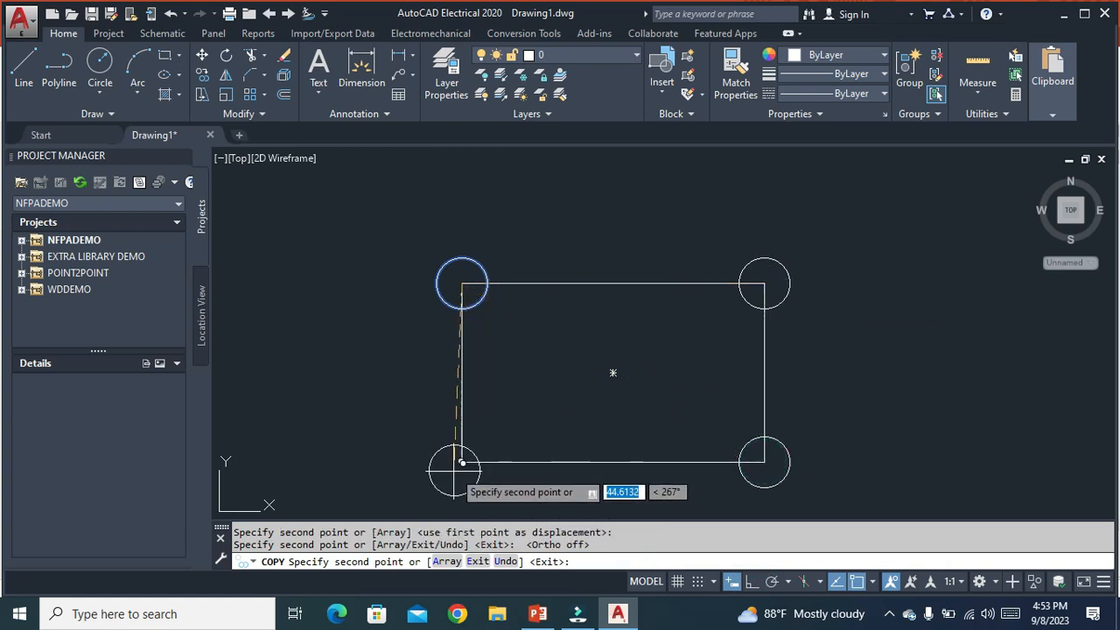
pyautogui.click(462, 461)
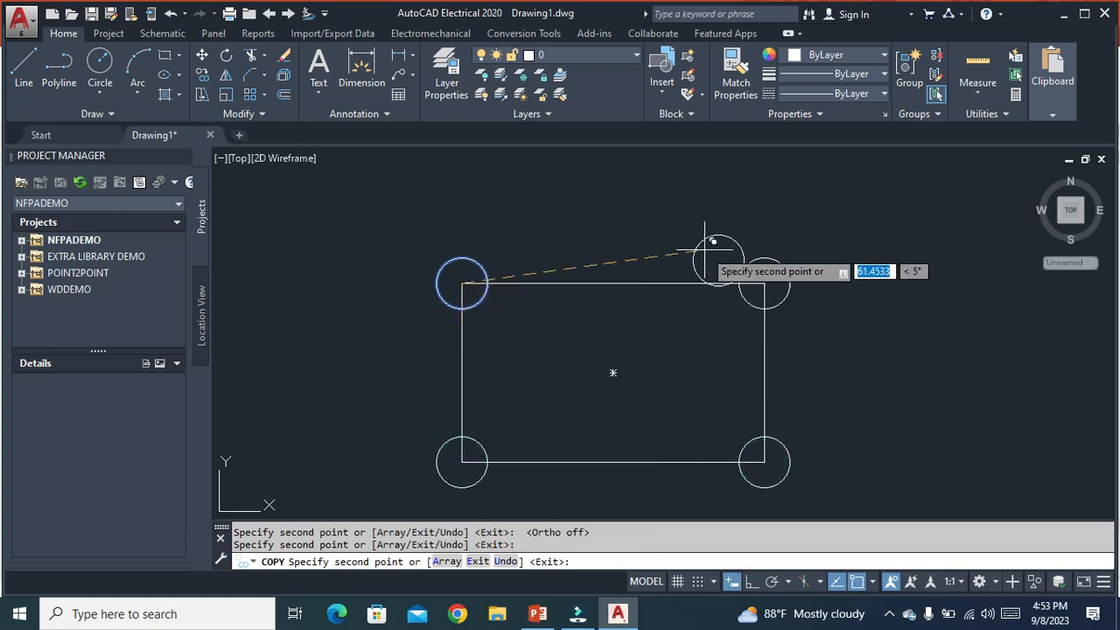
pyautogui.press('Escape')
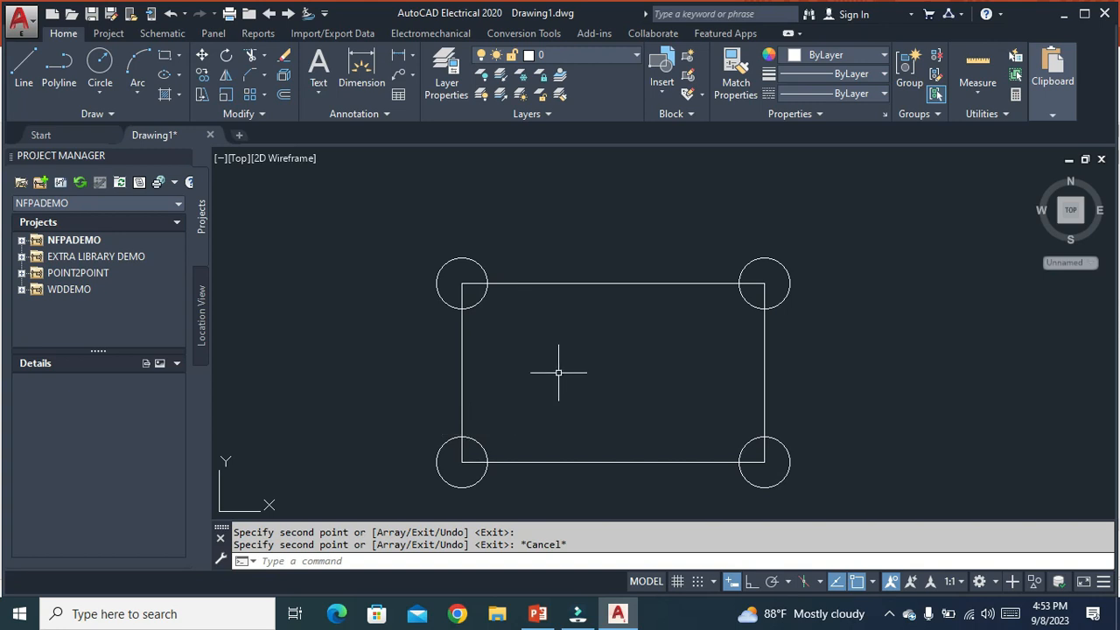
# - Copy the rectangle with its four circles horizontally to the right of the original, using the lower-left corner as base point and Ortho on
pyautogui.scroll(-3, 559, 373)
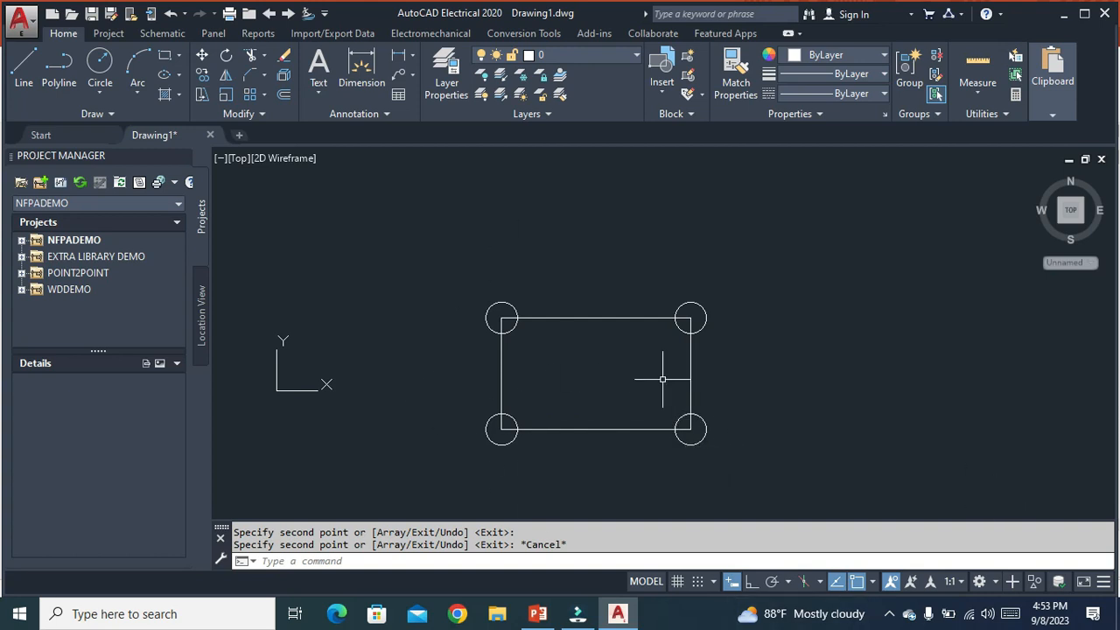
pyautogui.write('co')
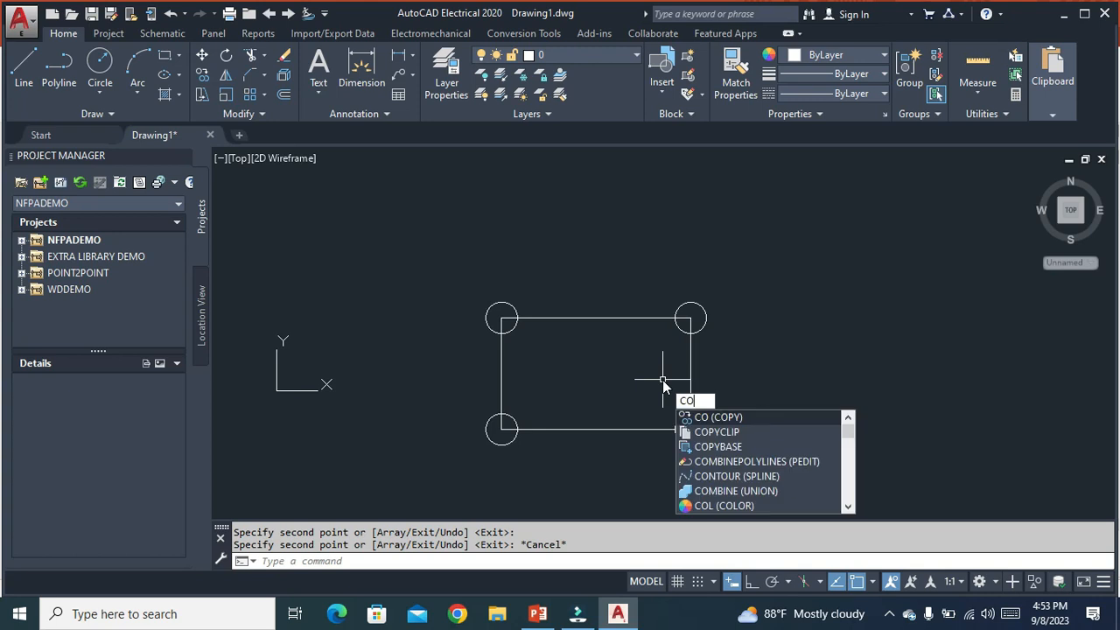
pyautogui.press('Return')
pyautogui.click(780, 484)
pyautogui.click(444, 238)
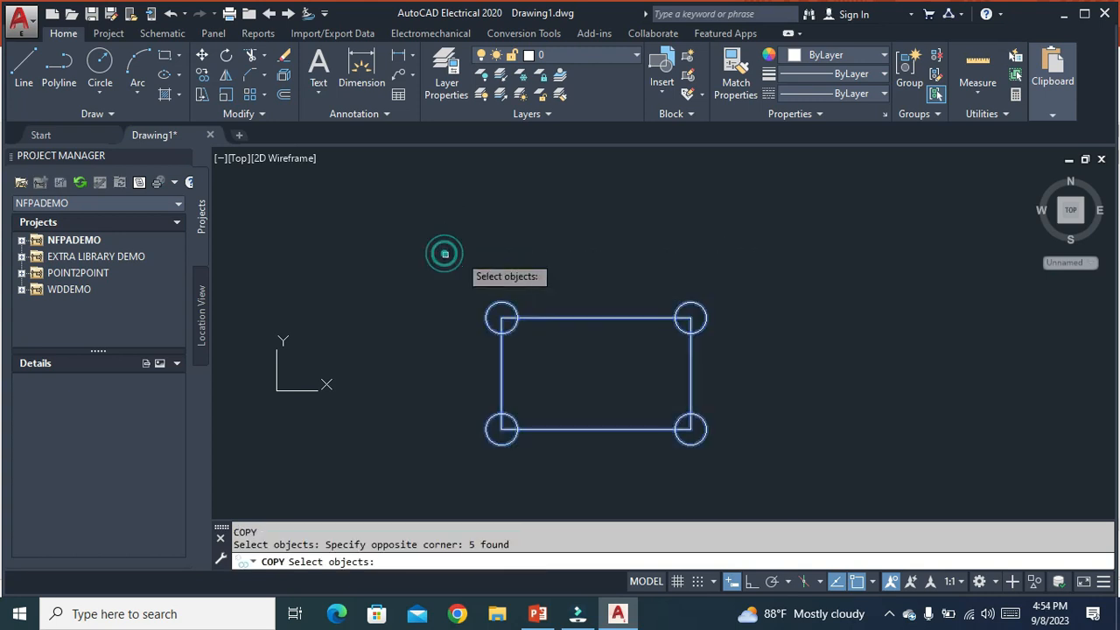
pyautogui.press('Return')
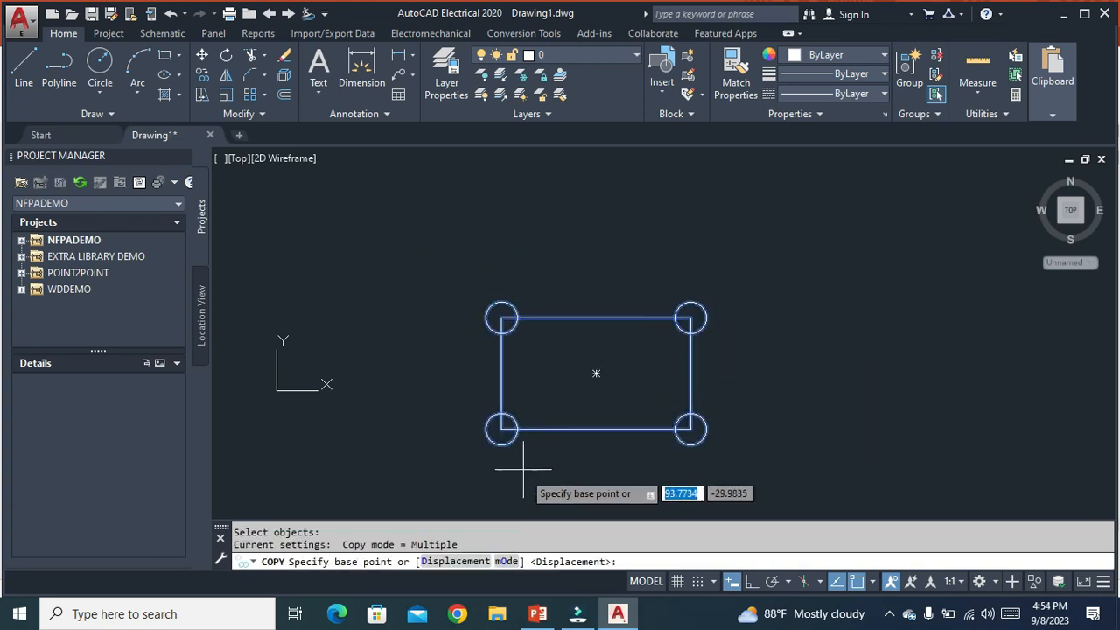
pyautogui.click(502, 429)
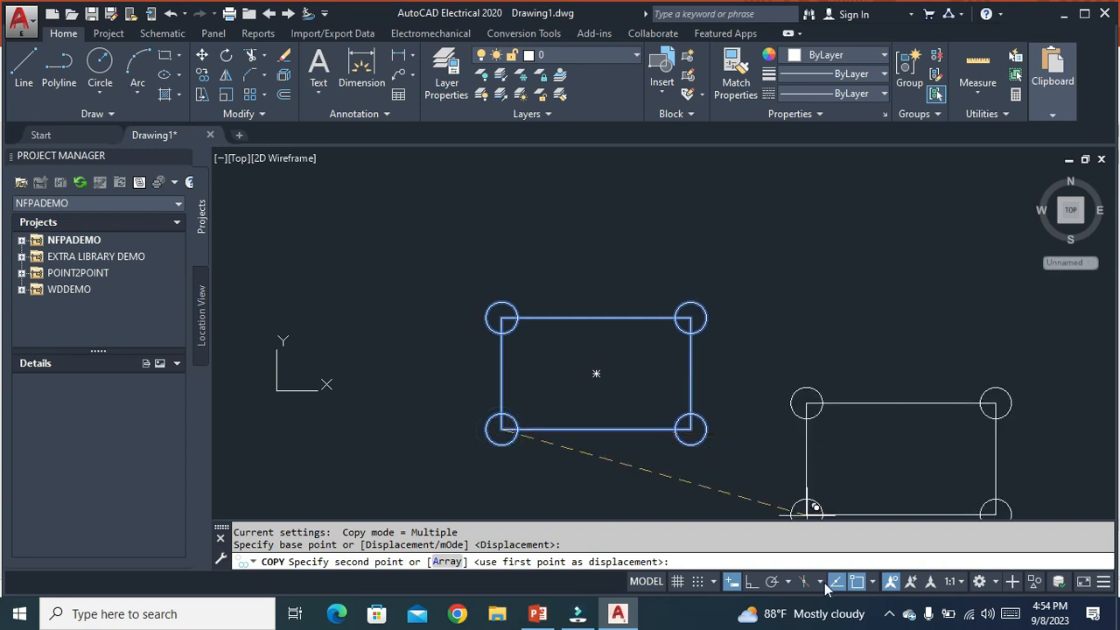
pyautogui.click(751, 581)
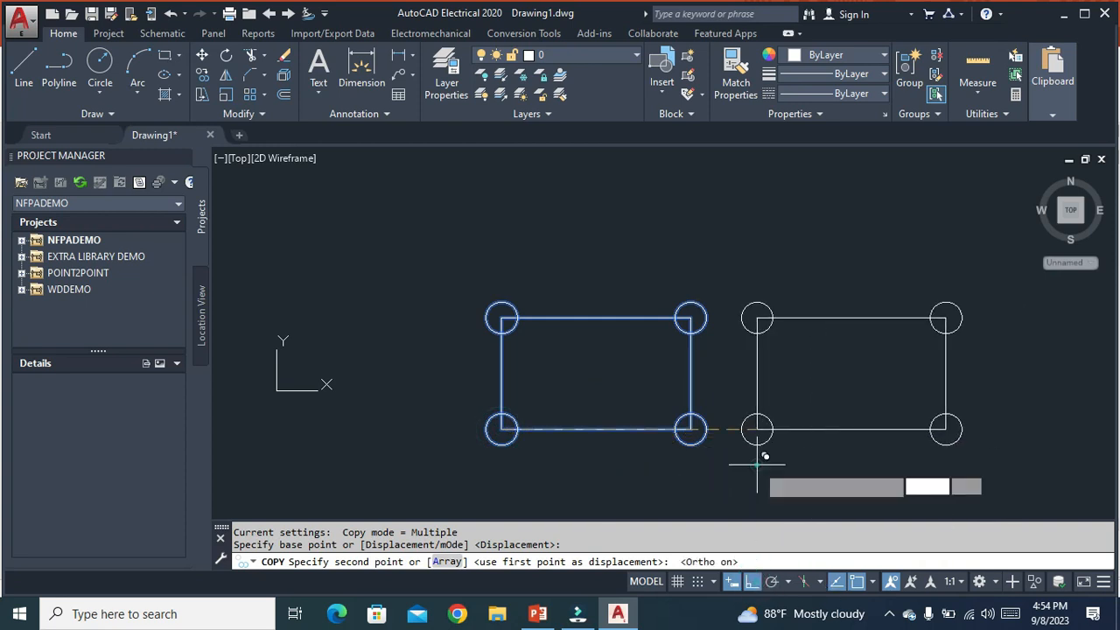
pyautogui.click(754, 428)
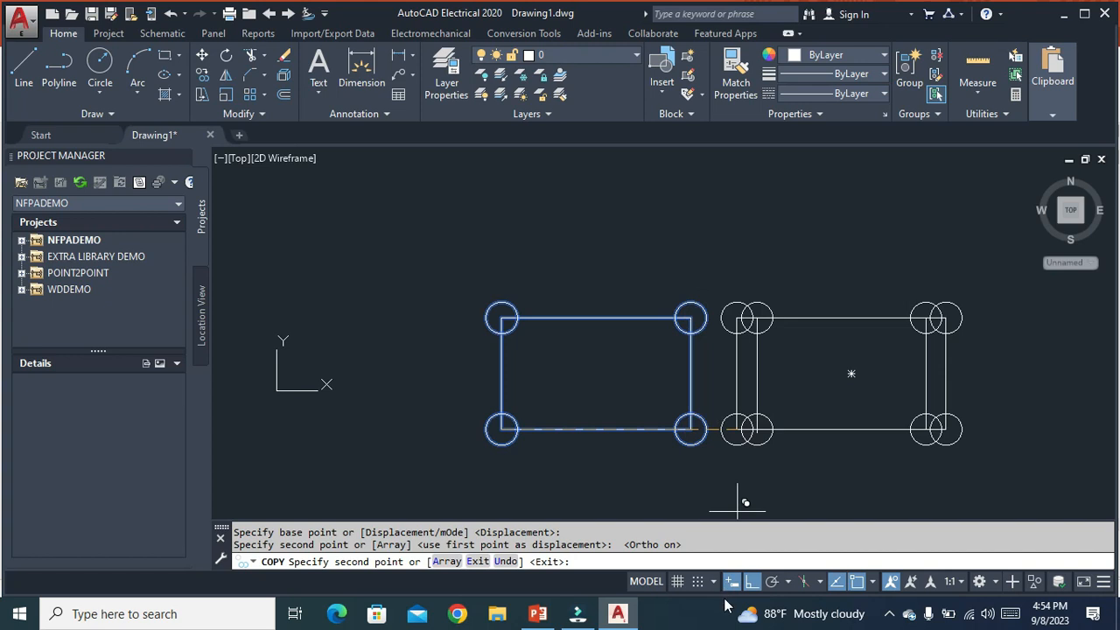
# - Turn Ortho off and place a second copy of the rectangle and circles about 60 units above the original, ending the copy
pyautogui.click(751, 581)
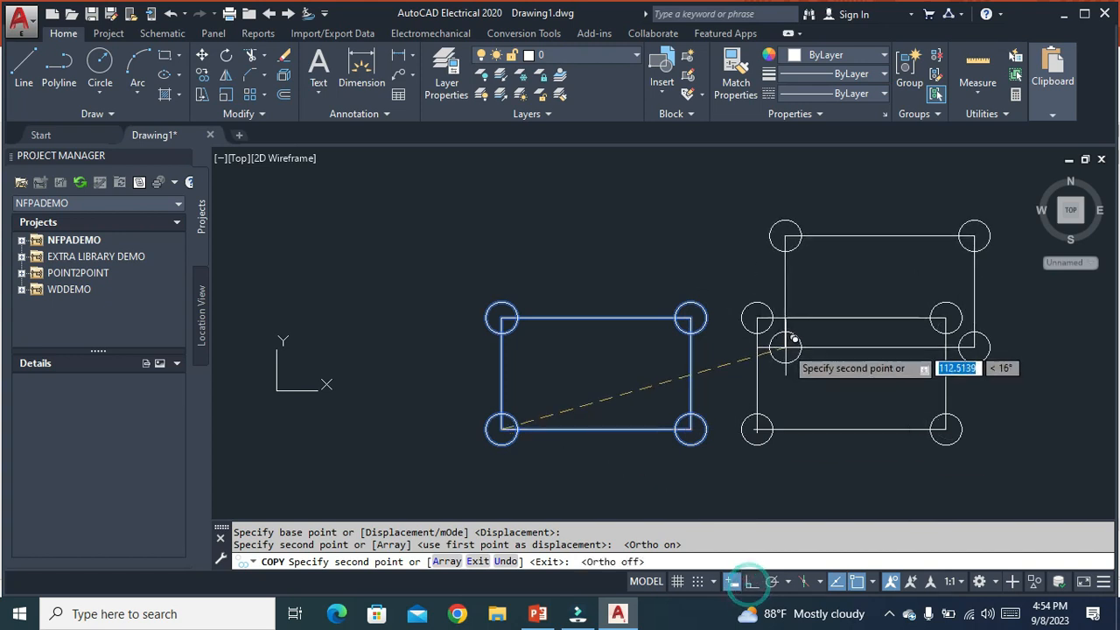
pyautogui.click(505, 271)
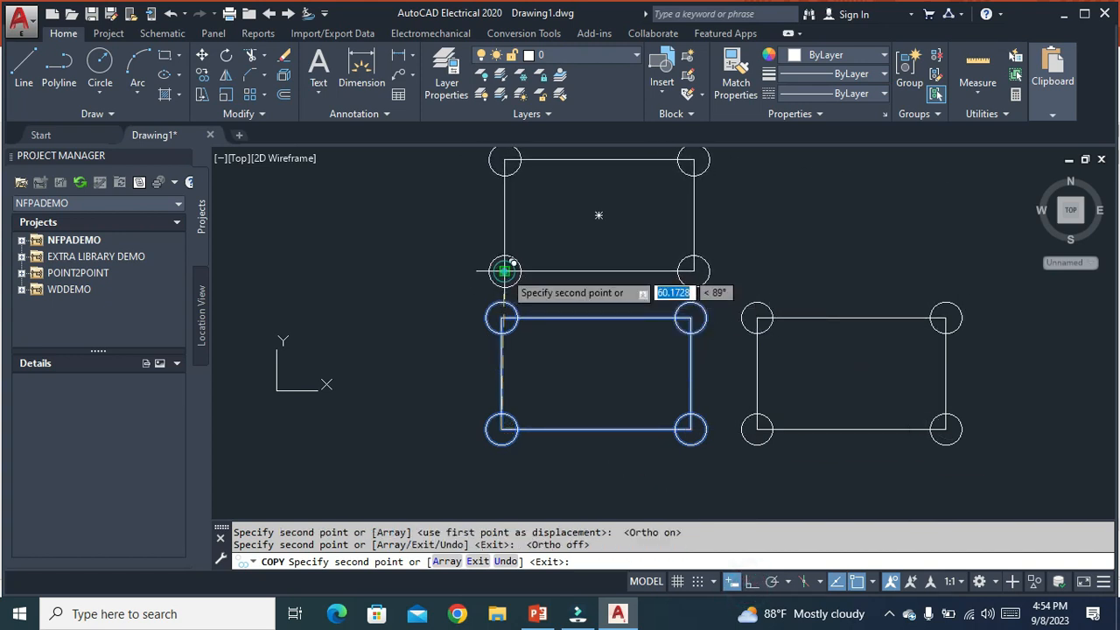
pyautogui.press('Escape')
pyautogui.scroll(-3, 880, 408)
pyautogui.scroll(3, 891, 338)
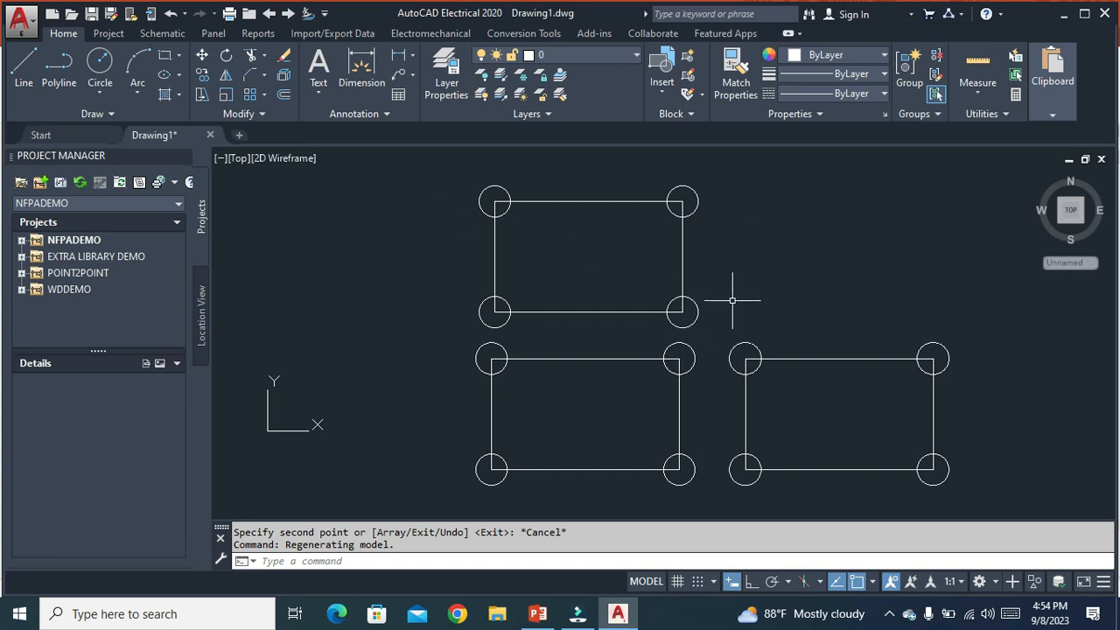
# - Switch to PowerPoint to view the Rotate (RO) slide and return to AutoCAD Electrical
pyautogui.click(538, 613)
pyautogui.click(70, 317)
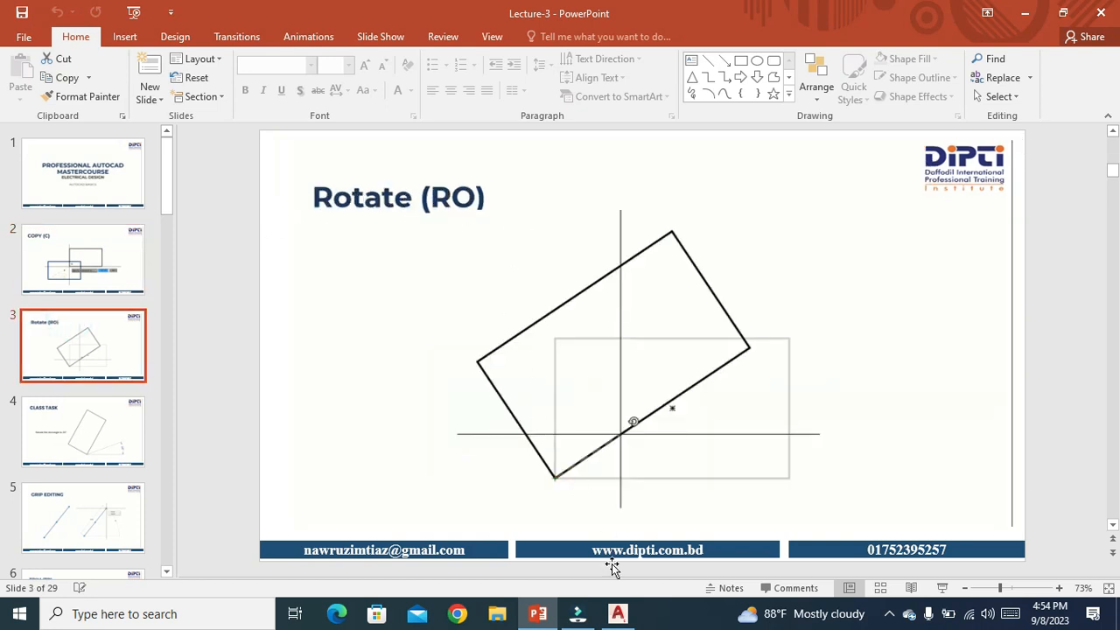
pyautogui.click(617, 613)
# - Erase all objects from the drawing
pyautogui.hotkey('ctrl', 'a')
pyautogui.write('e')
pyautogui.press('Return')
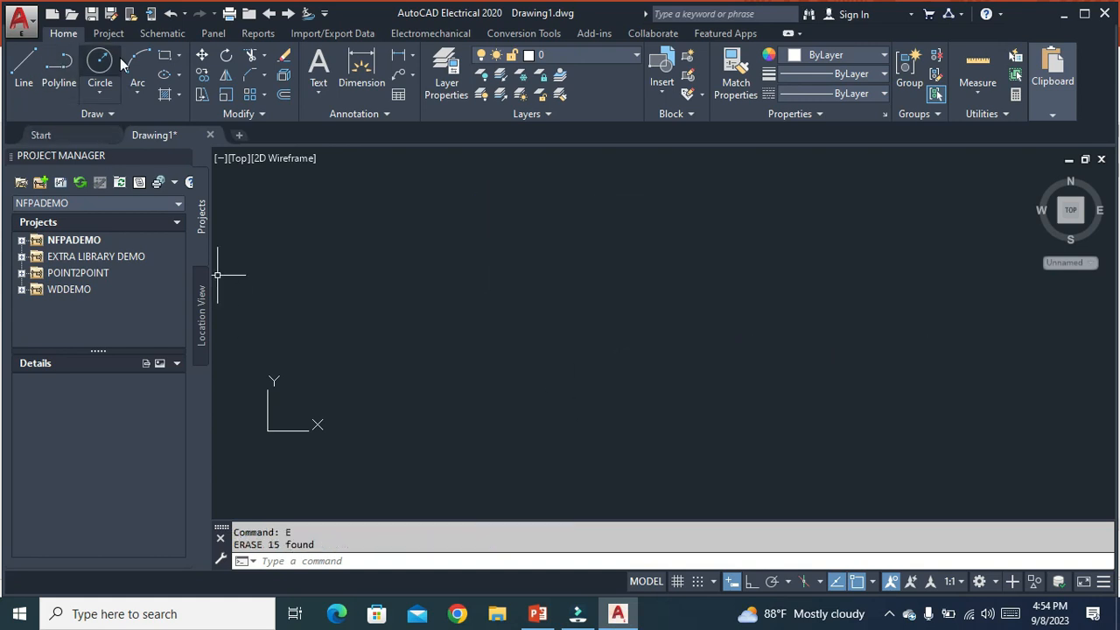
# - Draw a wide horizontal rectangle freehand near the middle of the empty drawing
pyautogui.click(164, 54)
pyautogui.click(515, 278)
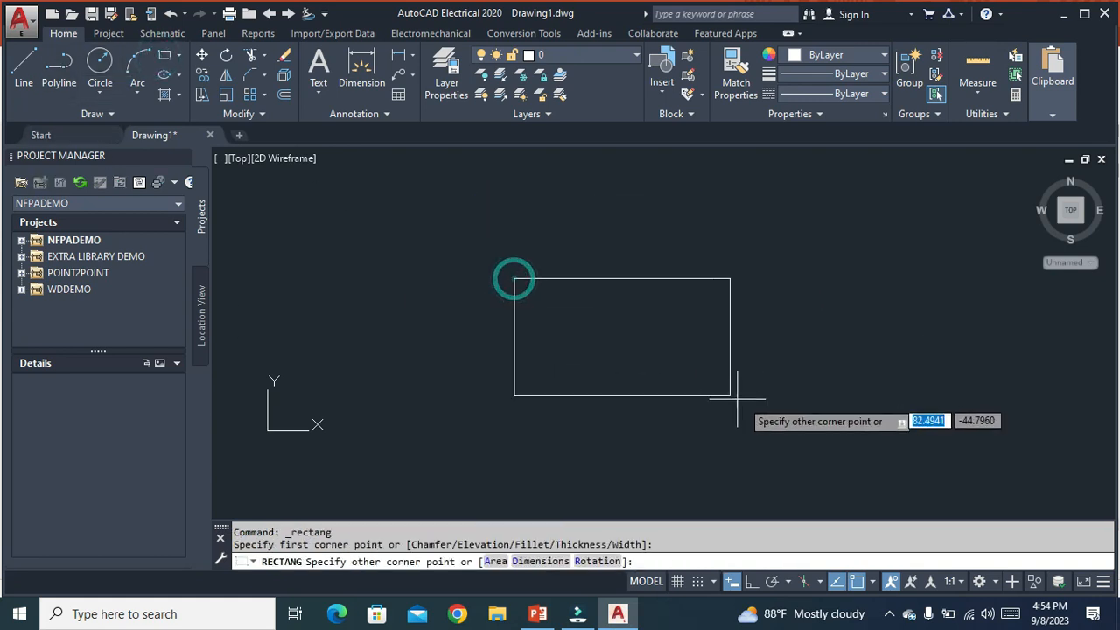
pyautogui.click(746, 396)
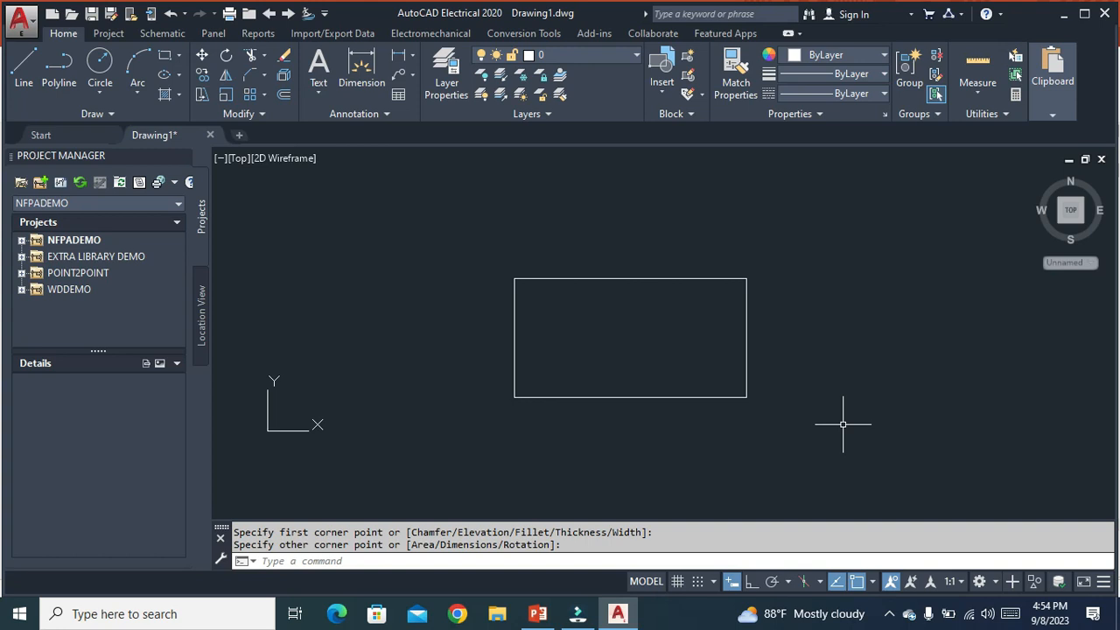
# - Rotate the rectangle freehand to an upright position about its lower-left corner and undo that rotation
pyautogui.write('ro')
pyautogui.press('Return')
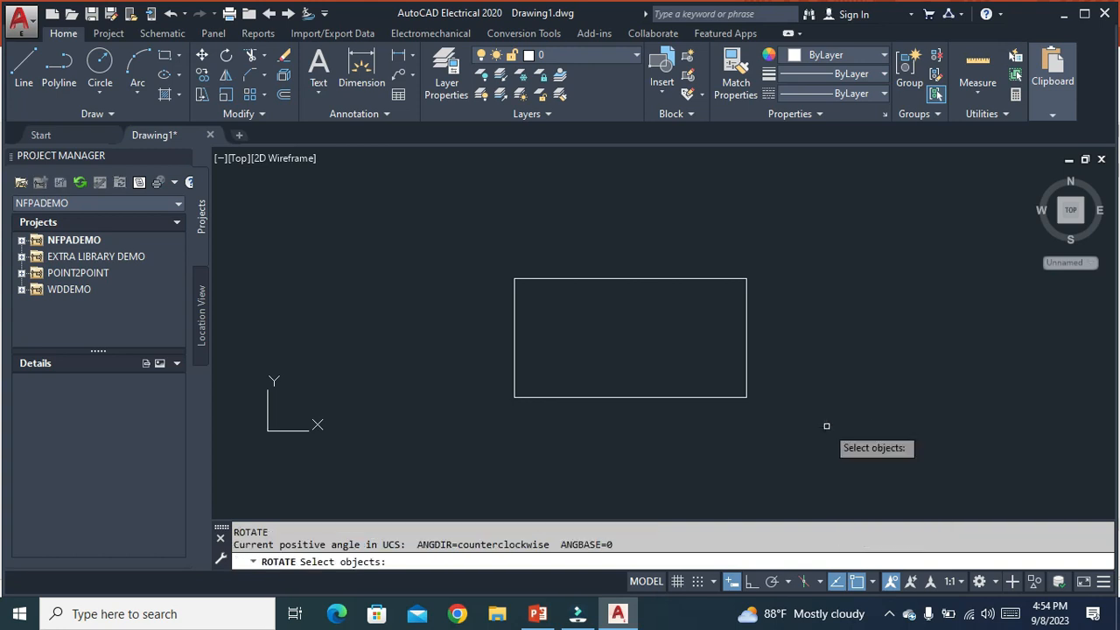
pyautogui.click(788, 458)
pyautogui.click(411, 204)
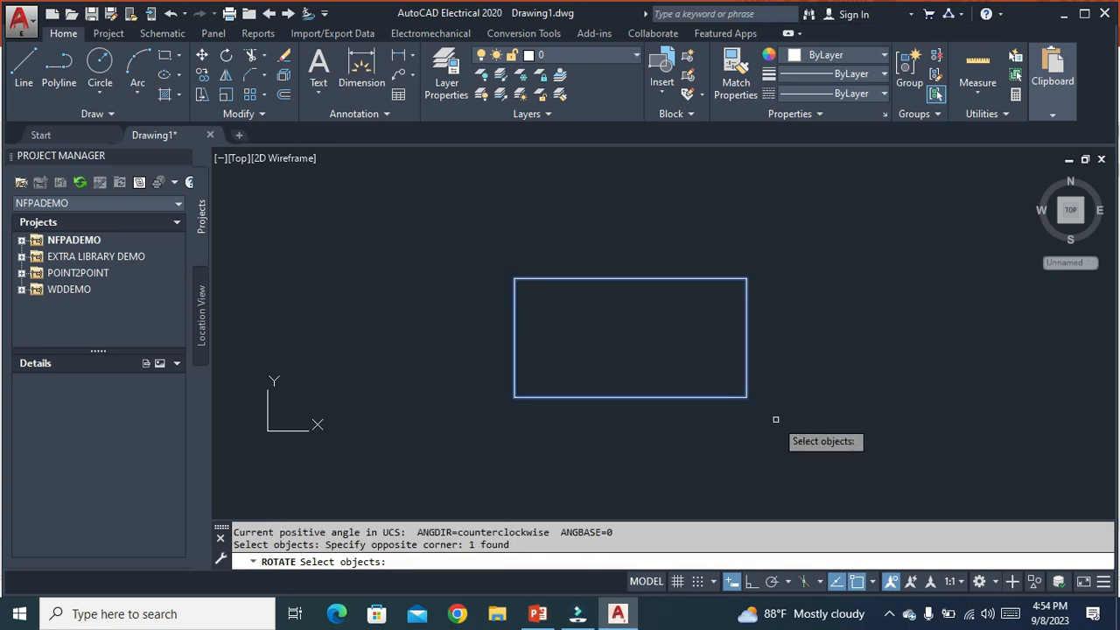
pyautogui.press('Return')
pyautogui.click(517, 397)
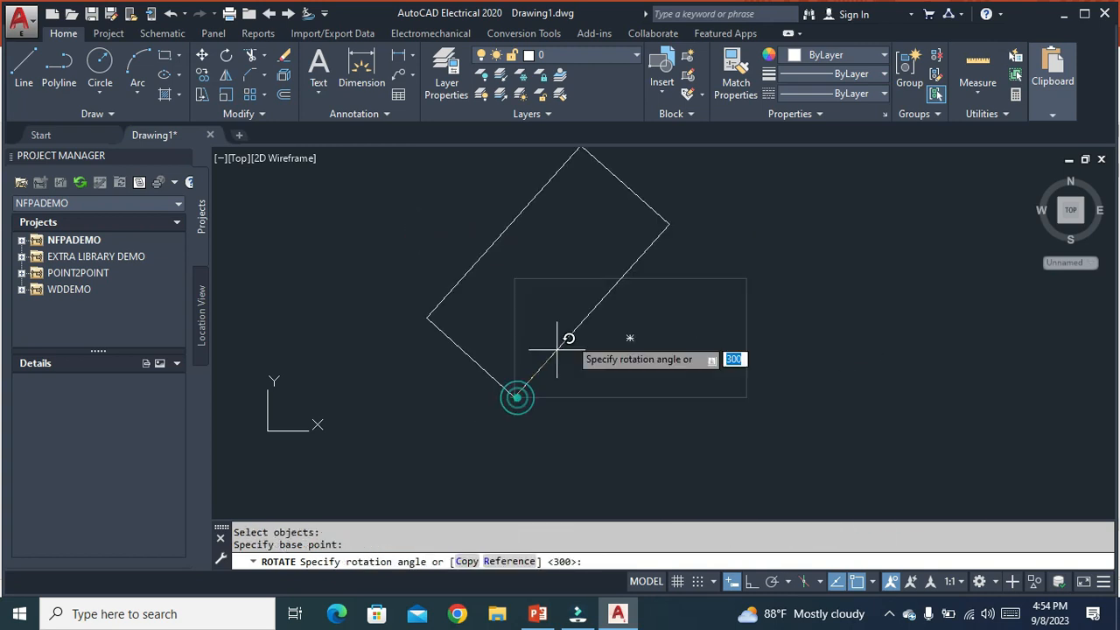
pyautogui.click(513, 214)
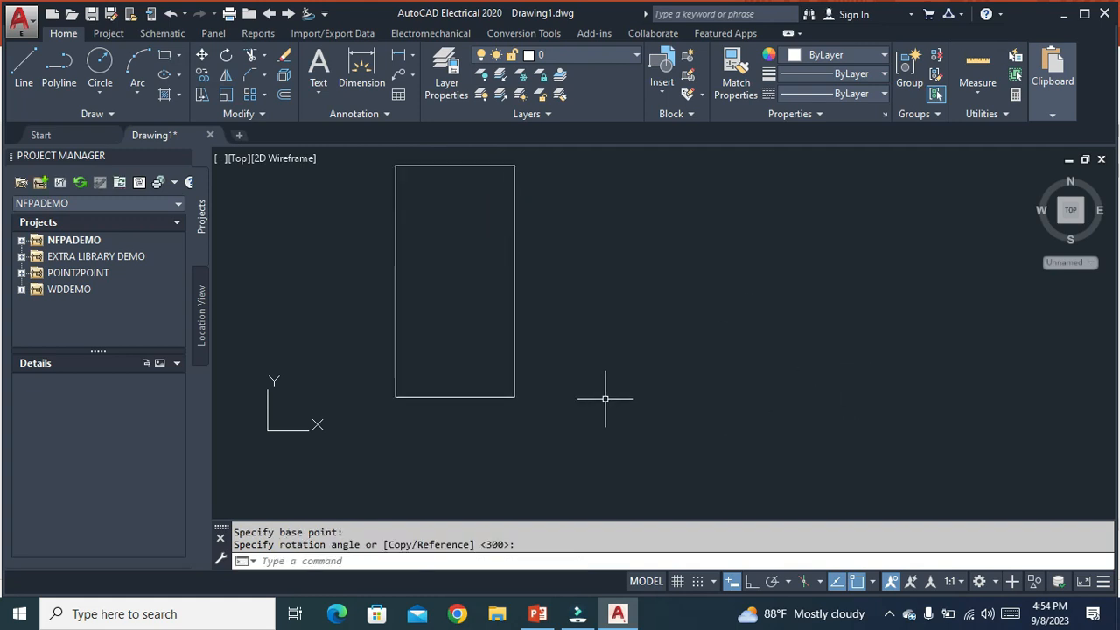
pyautogui.hotkey('ctrl', 'z')
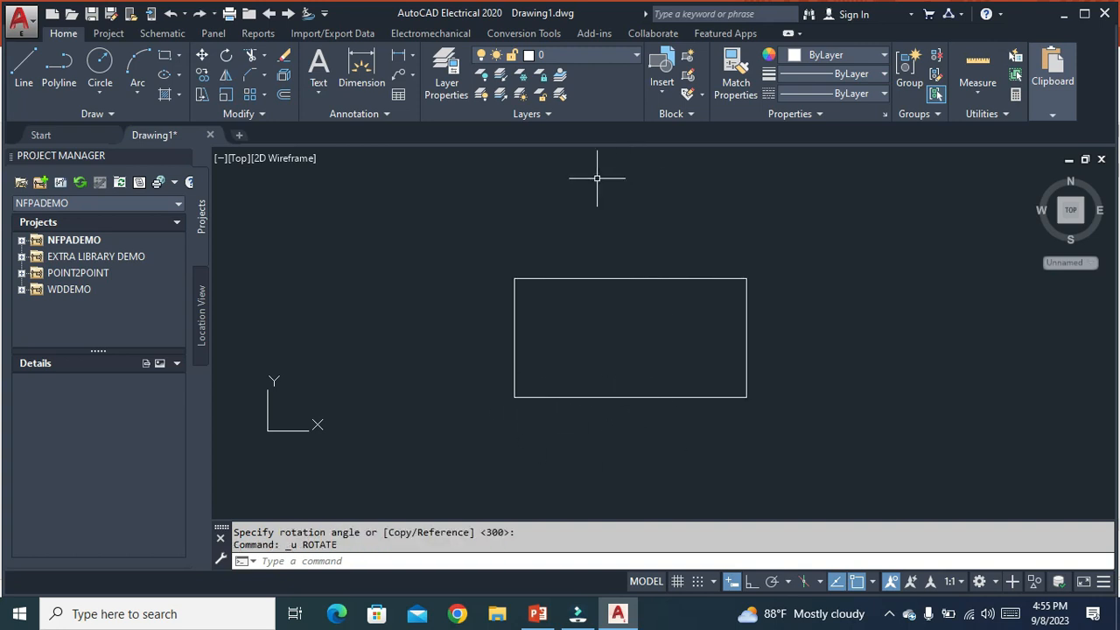
# - Rotate the rectangle by 60 degrees about its lower-left corner
pyautogui.click(849, 493)
pyautogui.click(448, 223)
pyautogui.write('ro')
pyautogui.press('Return')
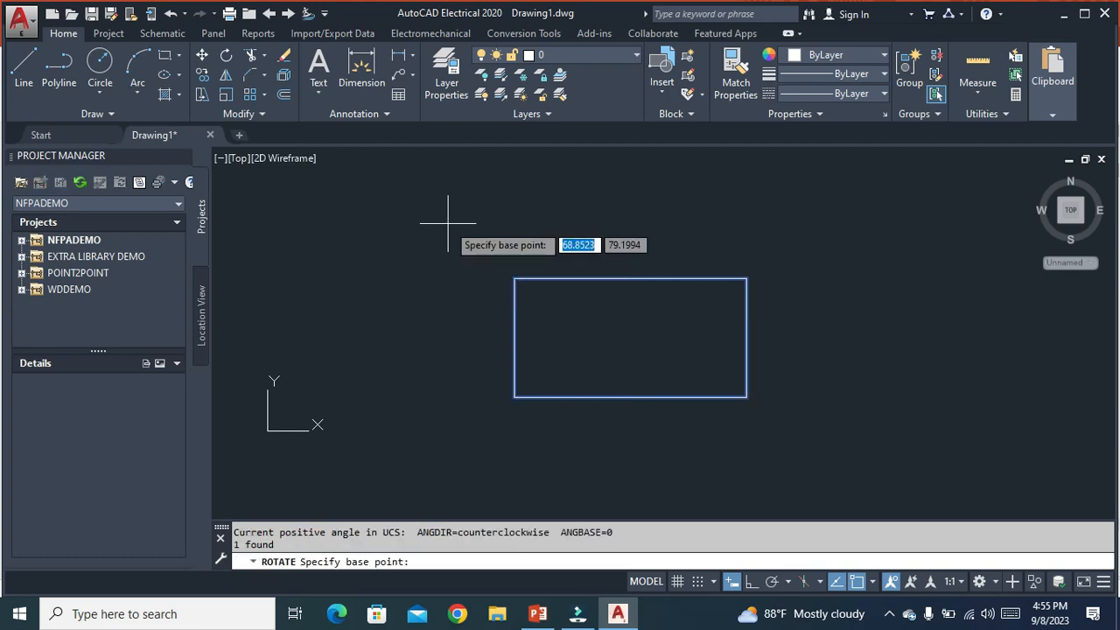
pyautogui.click(514, 396)
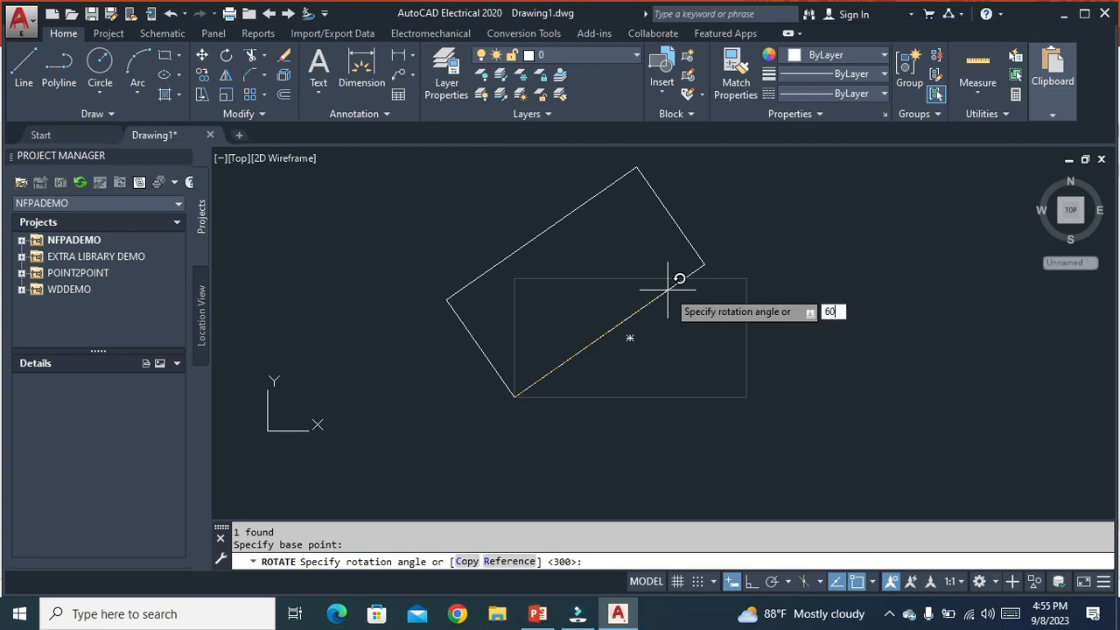
pyautogui.press('Return')
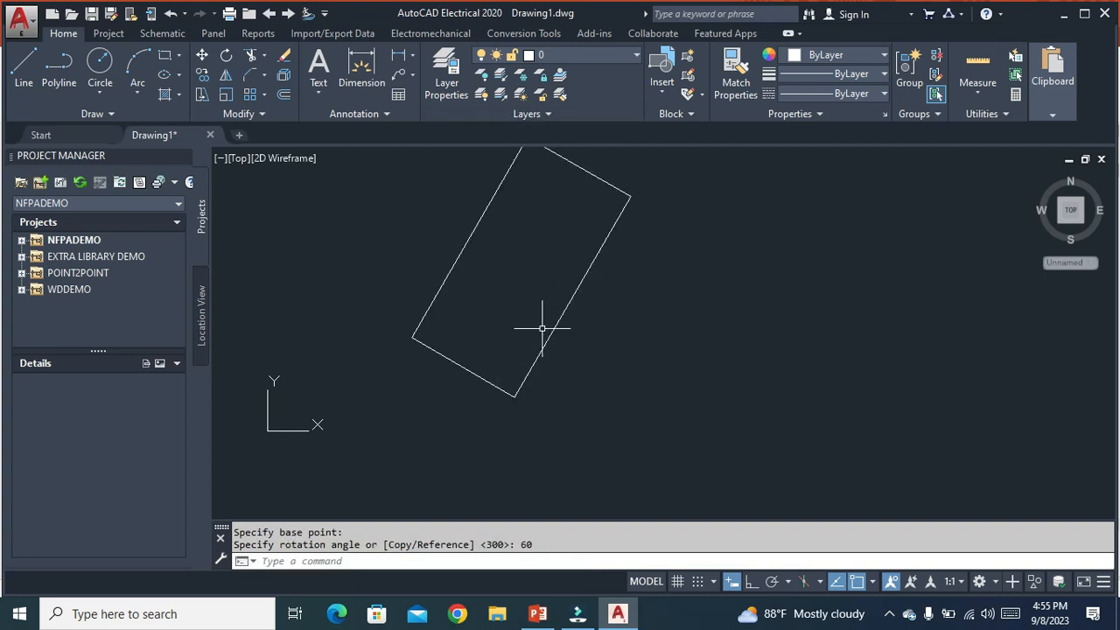
pyautogui.moveTo(664, 264); pyautogui.dragTo(659, 327, button='middle')
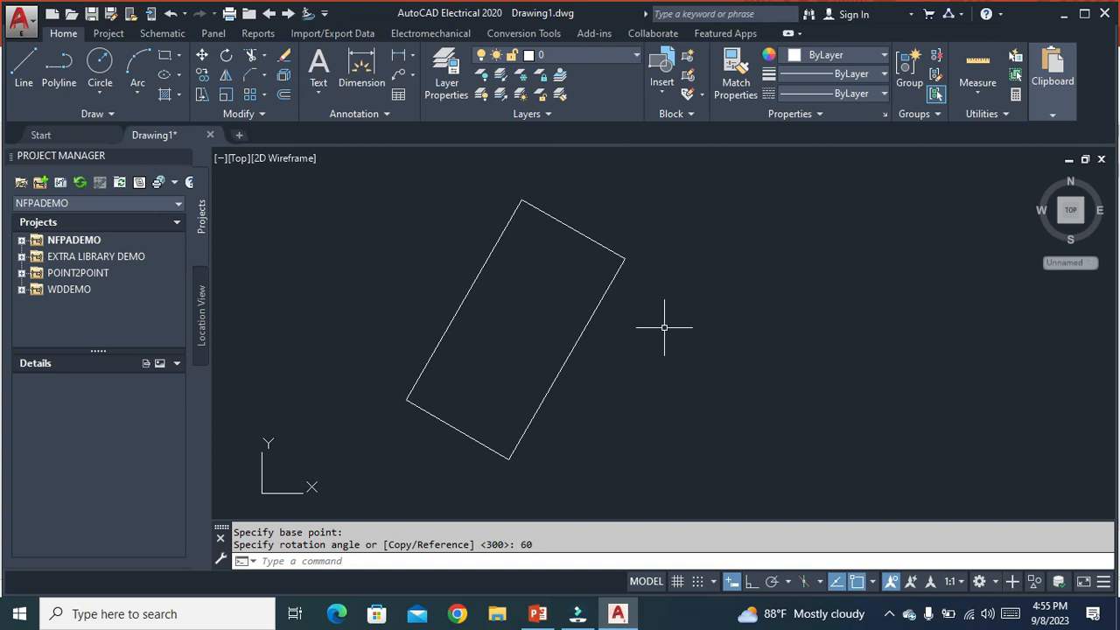
# - Switch to PowerPoint to read the Class Task slide on rotating a rectangle and return to AutoCAD Electrical
pyautogui.click(538, 615)
pyautogui.click(55, 427)
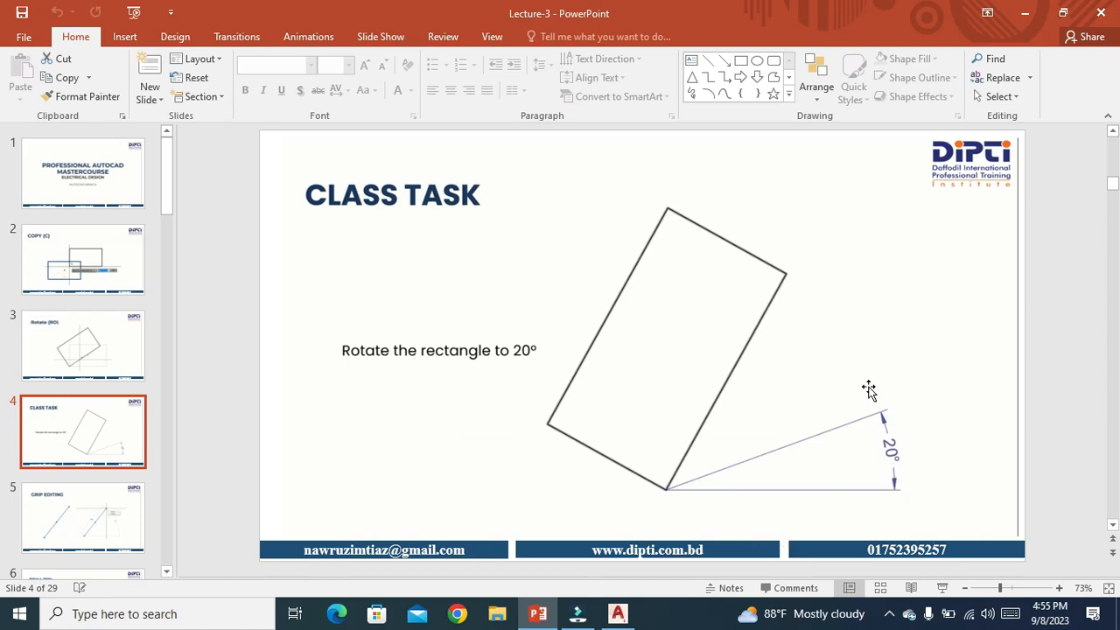
pyautogui.click(617, 614)
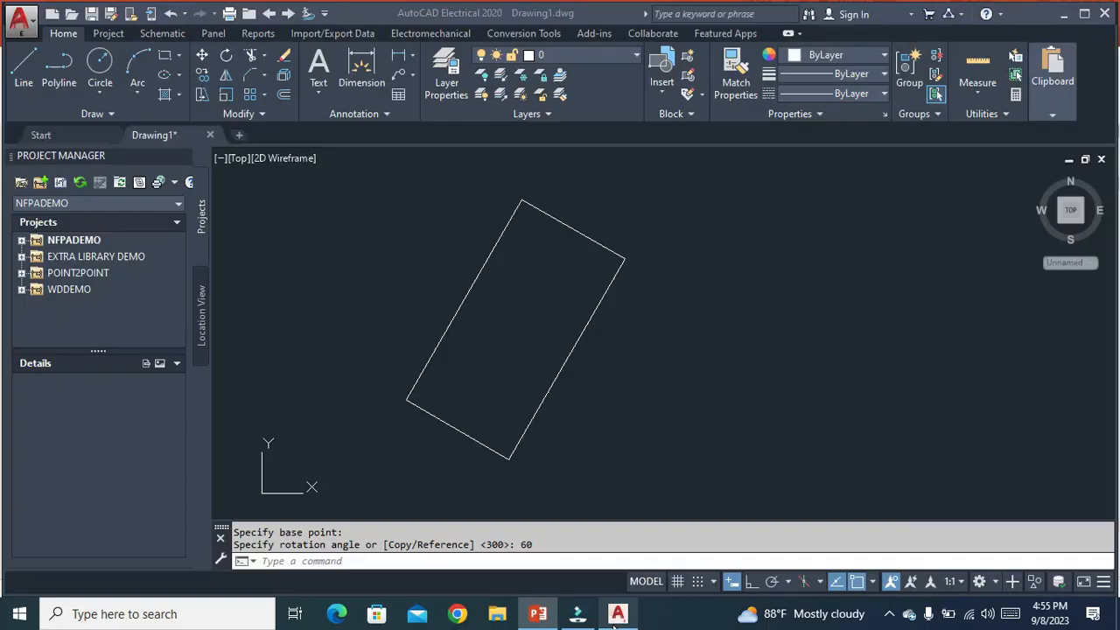
# - Rotate the rectangle by 20 degrees about its lower-right corner
pyautogui.click(666, 482)
pyautogui.click(371, 163)
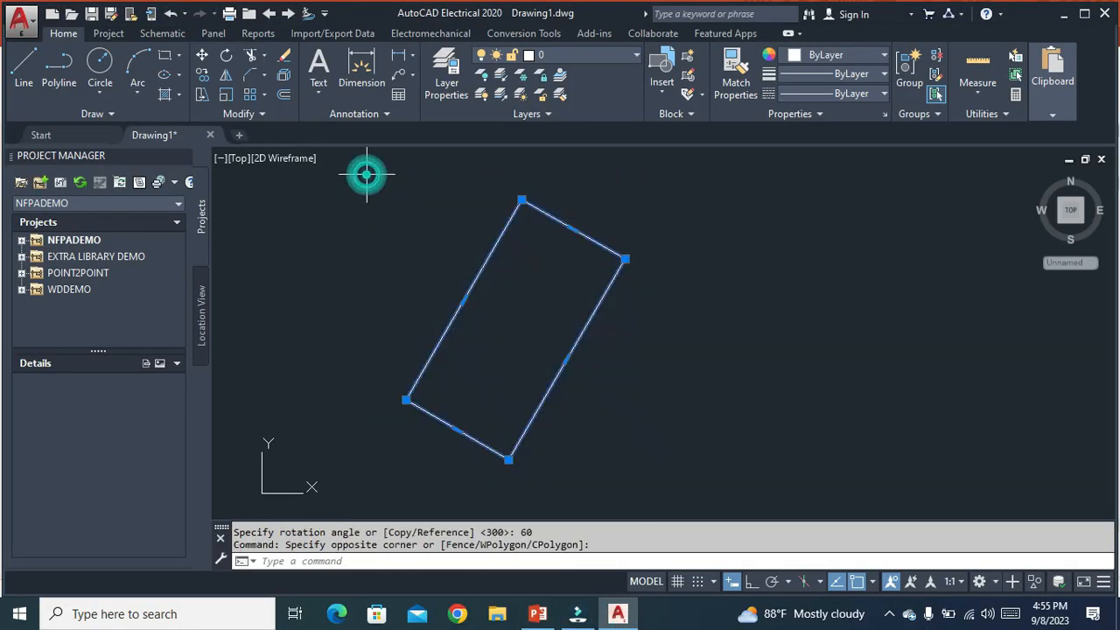
pyautogui.write('ro')
pyautogui.press('Return')
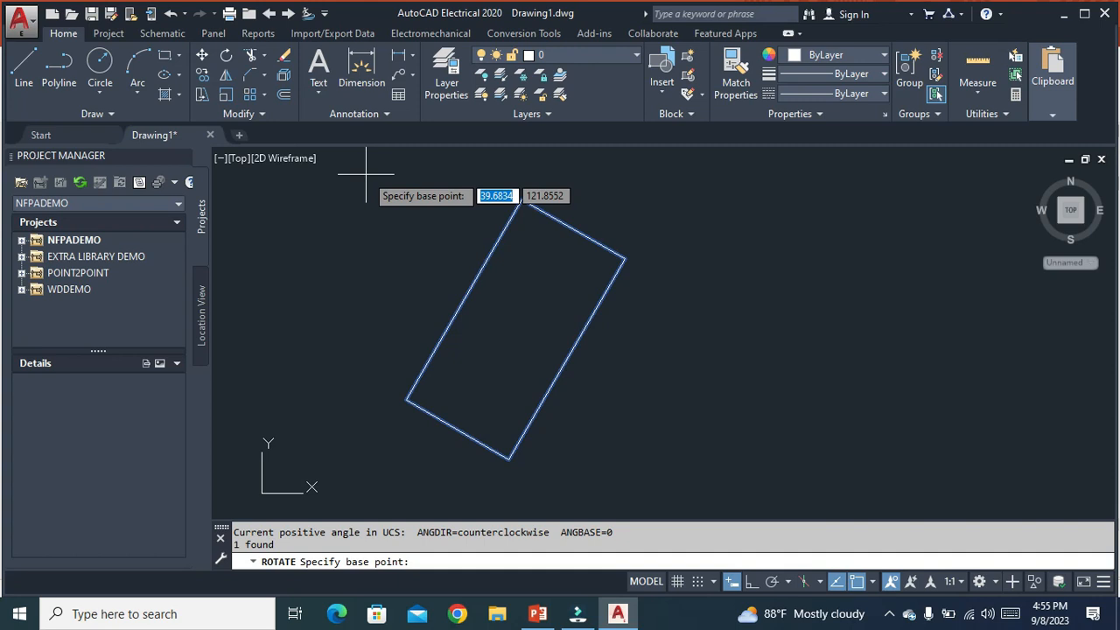
pyautogui.click(510, 457)
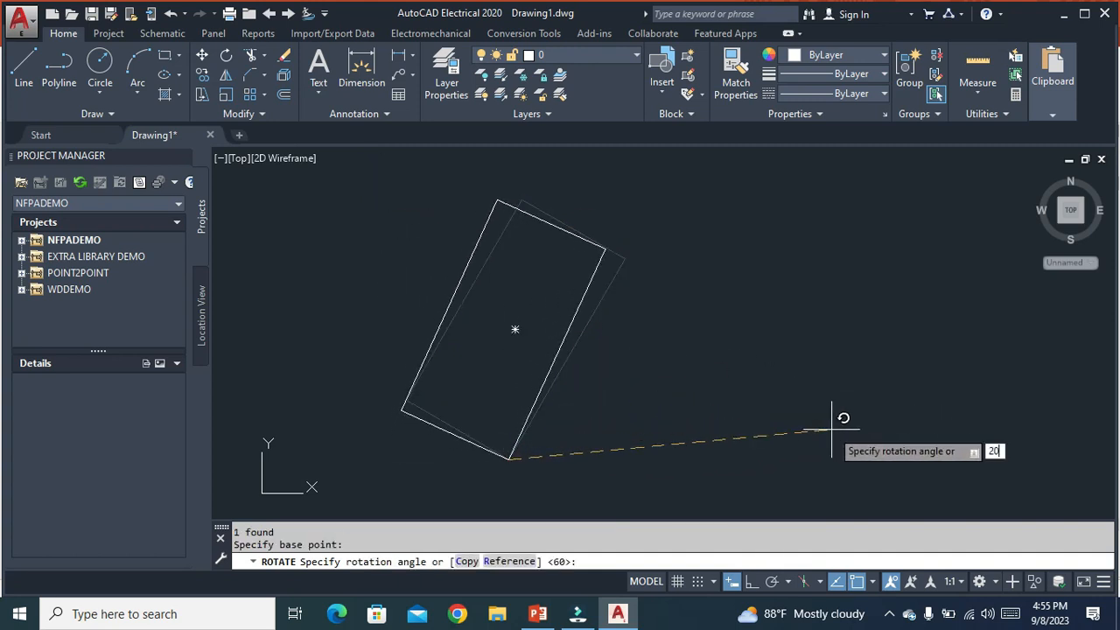
pyautogui.write('20')
pyautogui.press('Return')
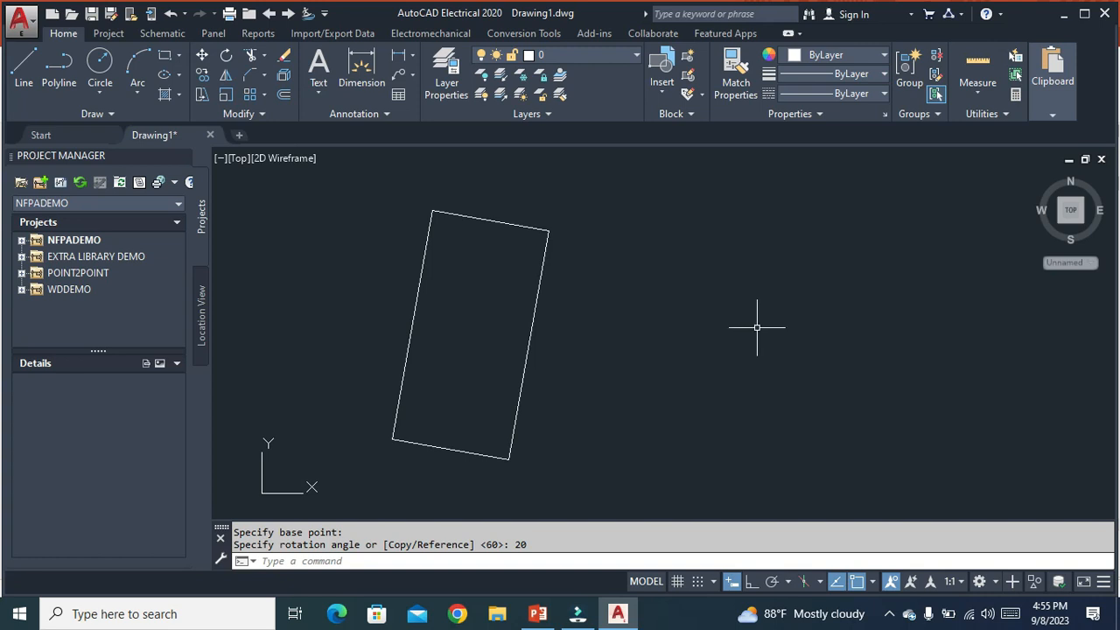
# - Rotate the rectangle about its lower-right corner using the Reference option, with its right long edge as reference and a new angle of 20 degrees
pyautogui.write('ro')
pyautogui.press('Return')
pyautogui.click(645, 474)
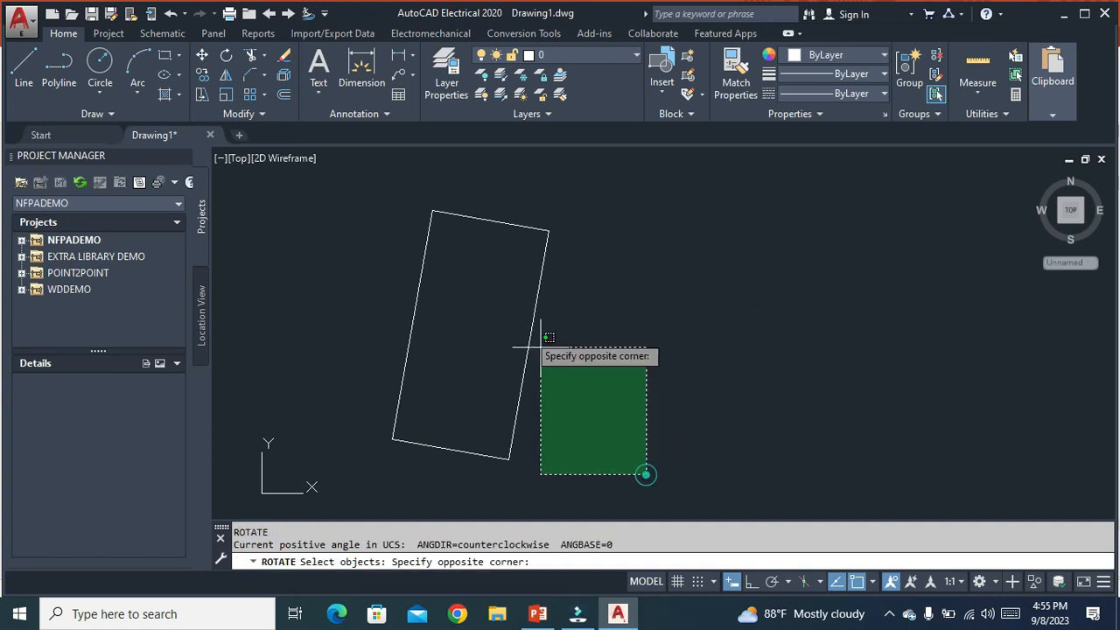
pyautogui.click(332, 189)
pyautogui.press('Return')
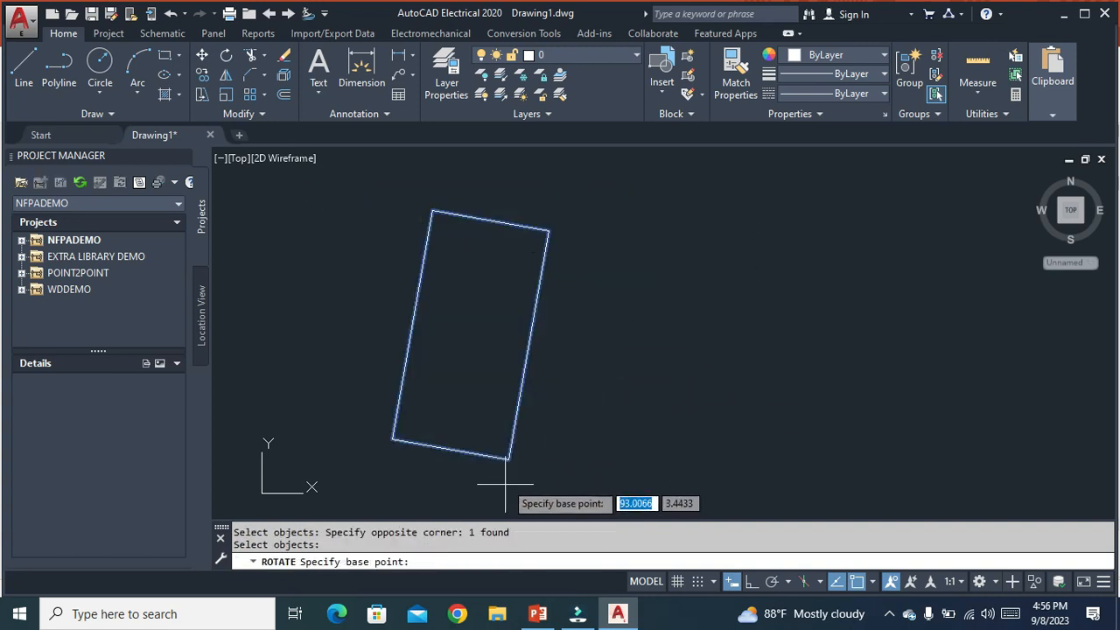
pyautogui.click(508, 456)
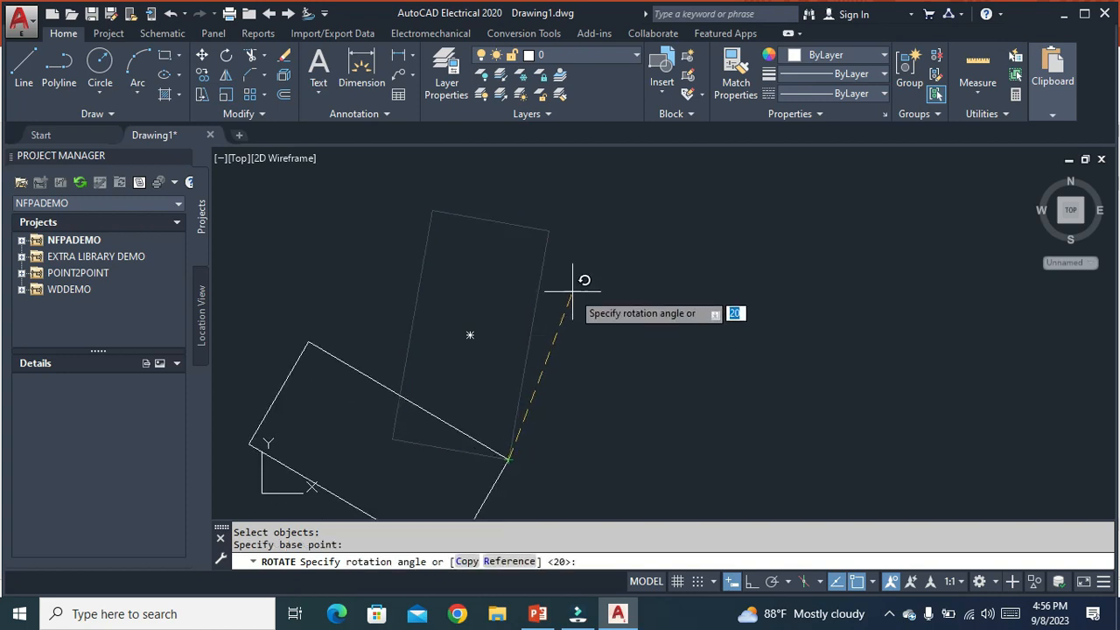
pyautogui.click(508, 562)
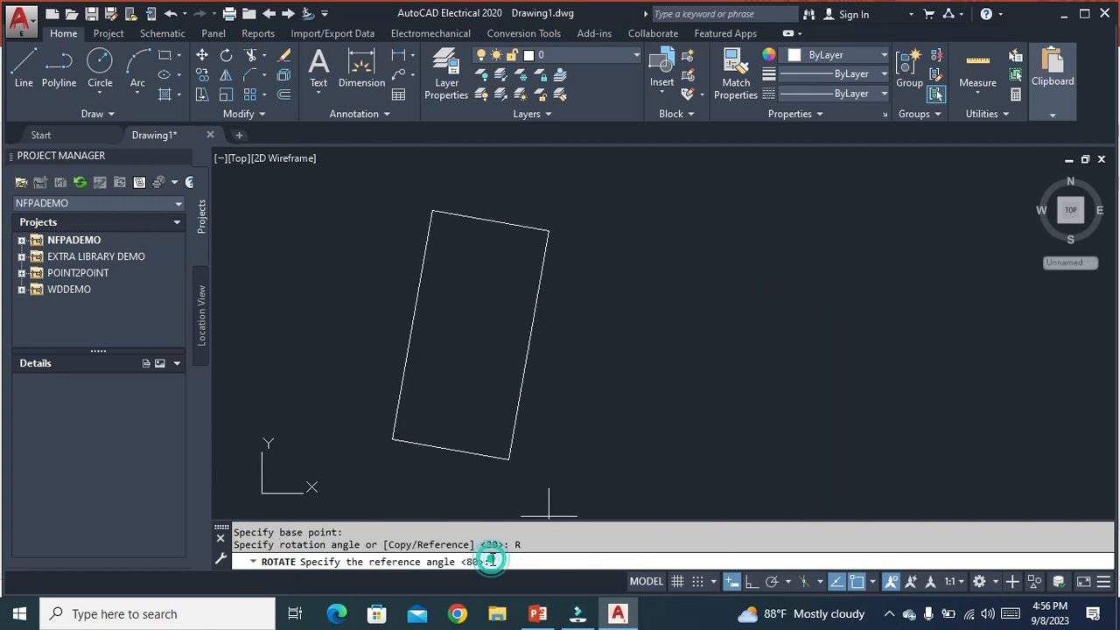
pyautogui.click(508, 458)
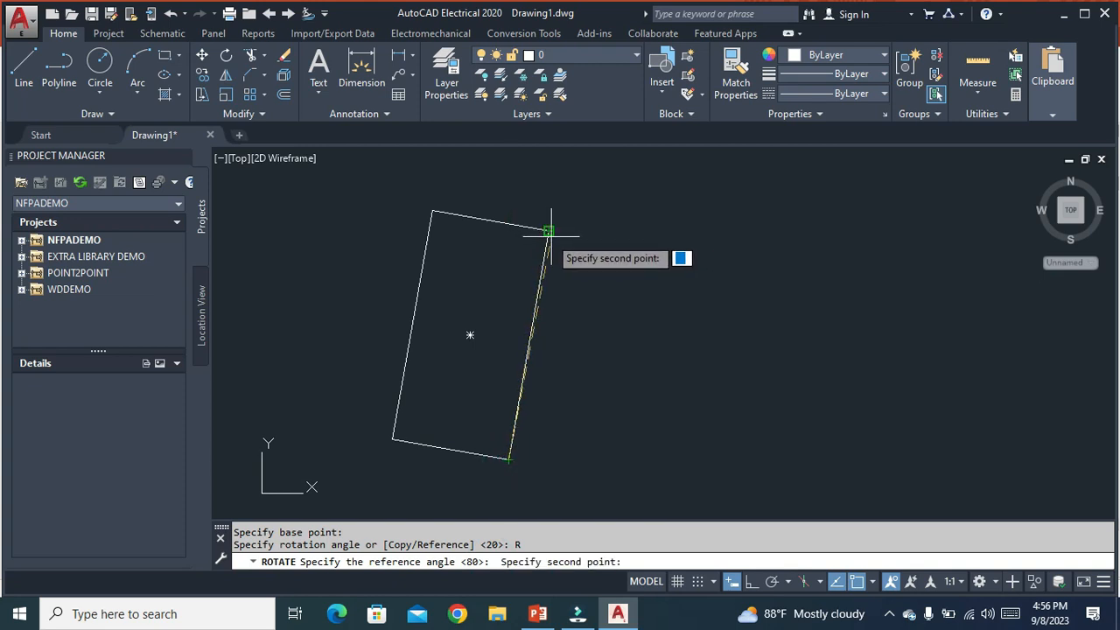
pyautogui.click(548, 230)
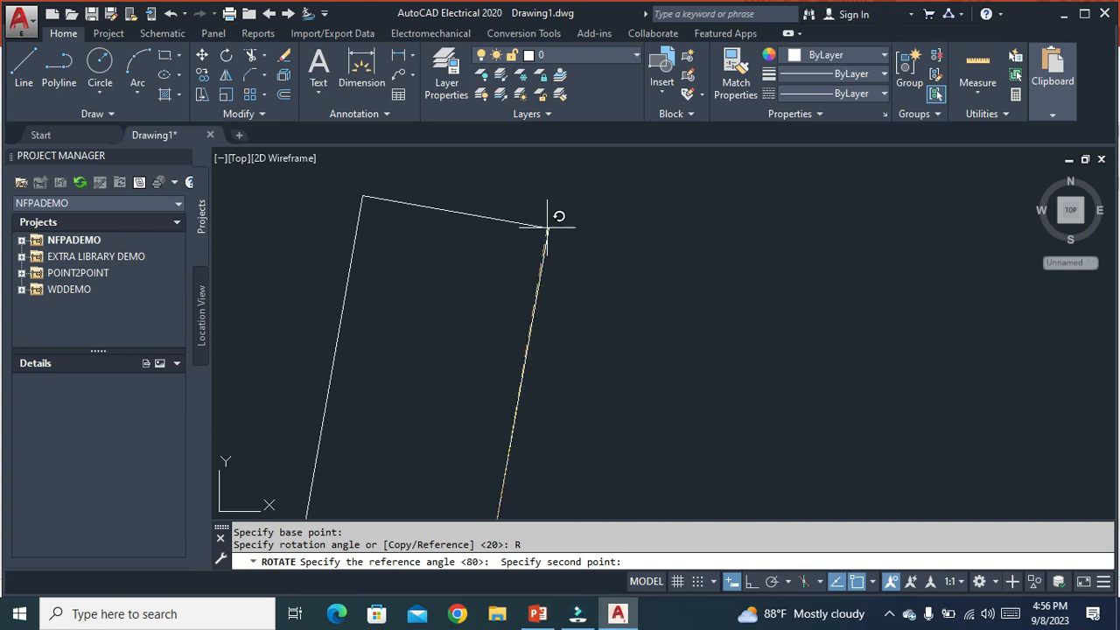
pyautogui.scroll(-3, 817, 364)
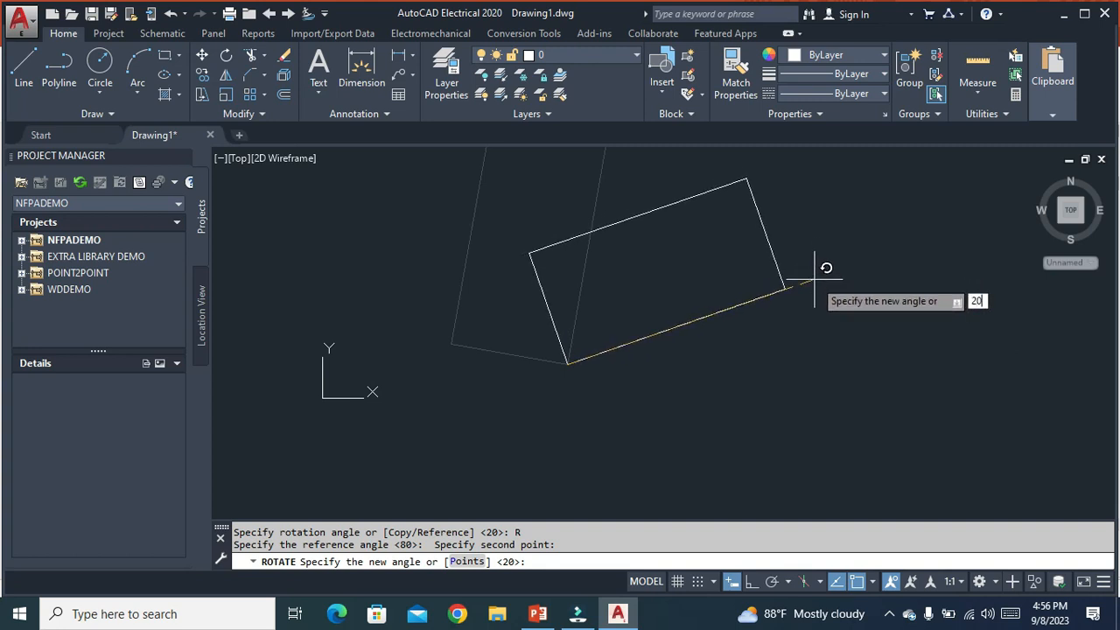
pyautogui.write('20')
pyautogui.press('Return')
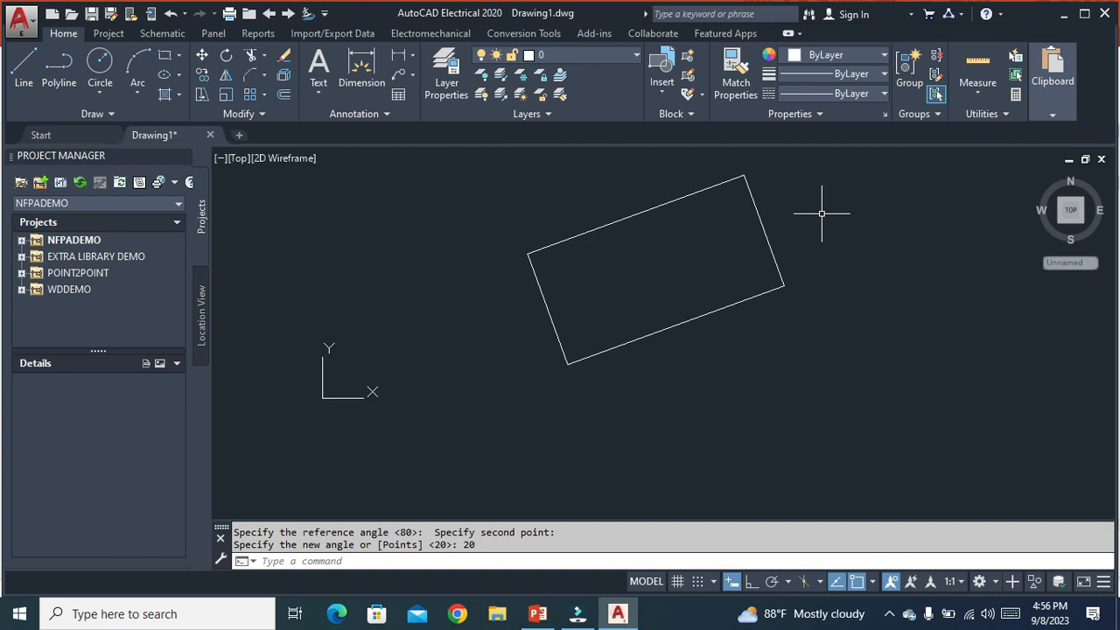
# - Switch to PowerPoint to read the Grip Editing slide and return to AutoCAD Electrical
pyautogui.hotkey('alt', 'Tab')
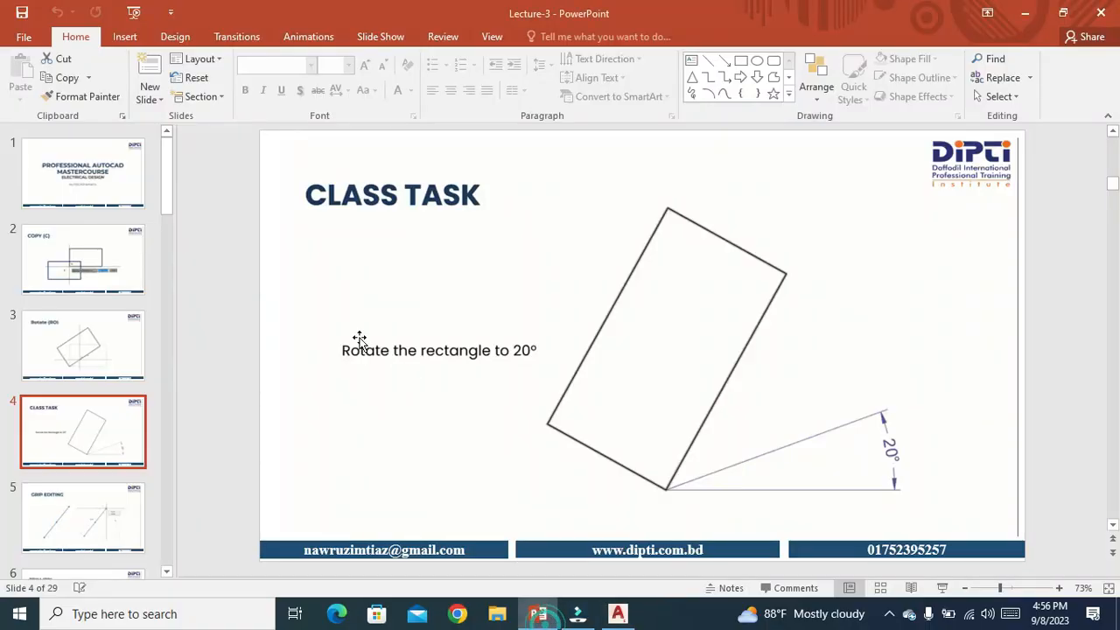
pyautogui.scroll(-3, 62, 383)
pyautogui.click(48, 388)
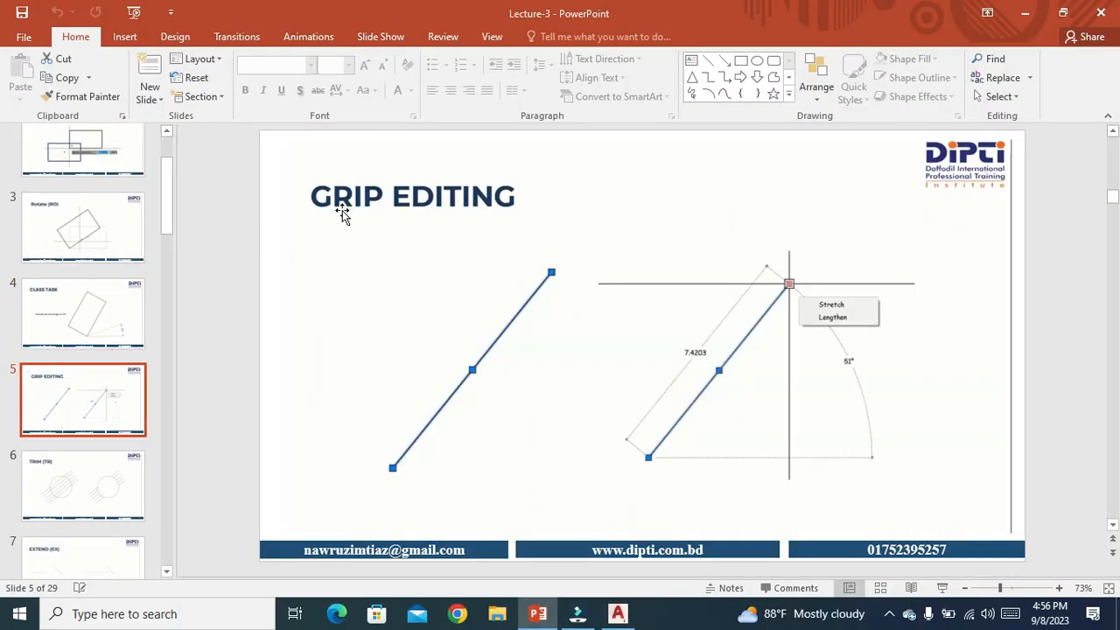
pyautogui.click(577, 615)
pyautogui.click(537, 613)
pyautogui.click(618, 613)
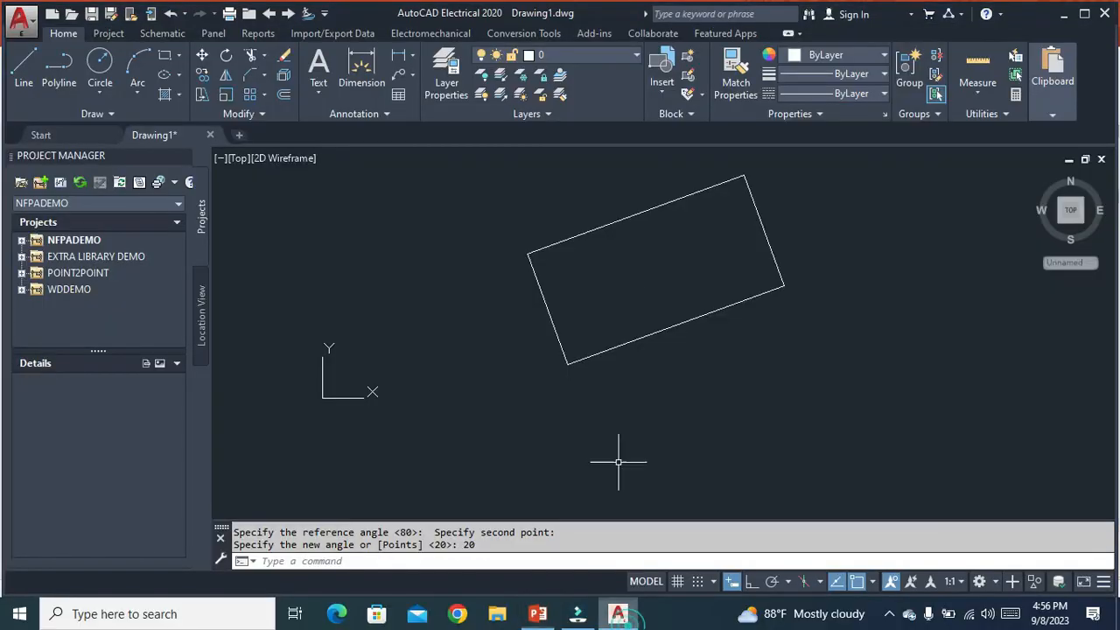
# - Erase the rotated rectangle from the drawing
pyautogui.hotkey('ctrl', 'a')
pyautogui.write('e')
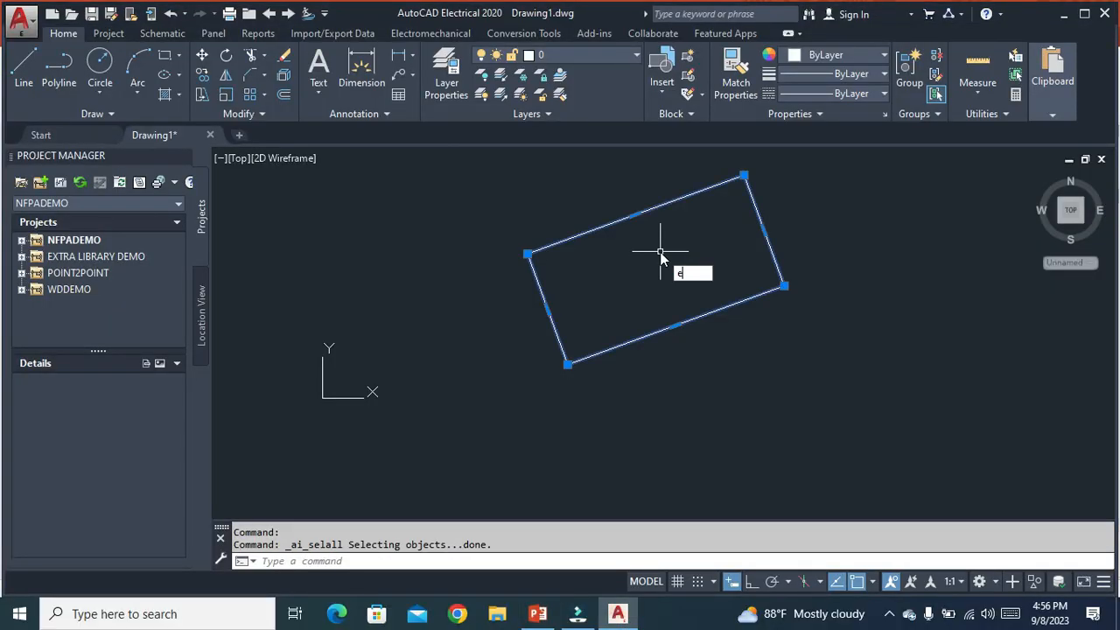
pyautogui.press('Return')
pyautogui.press('Escape')
# - Draw a nearly horizontal line freehand across the middle of the drawing and erase it
pyautogui.click(24, 60)
pyautogui.click(506, 325)
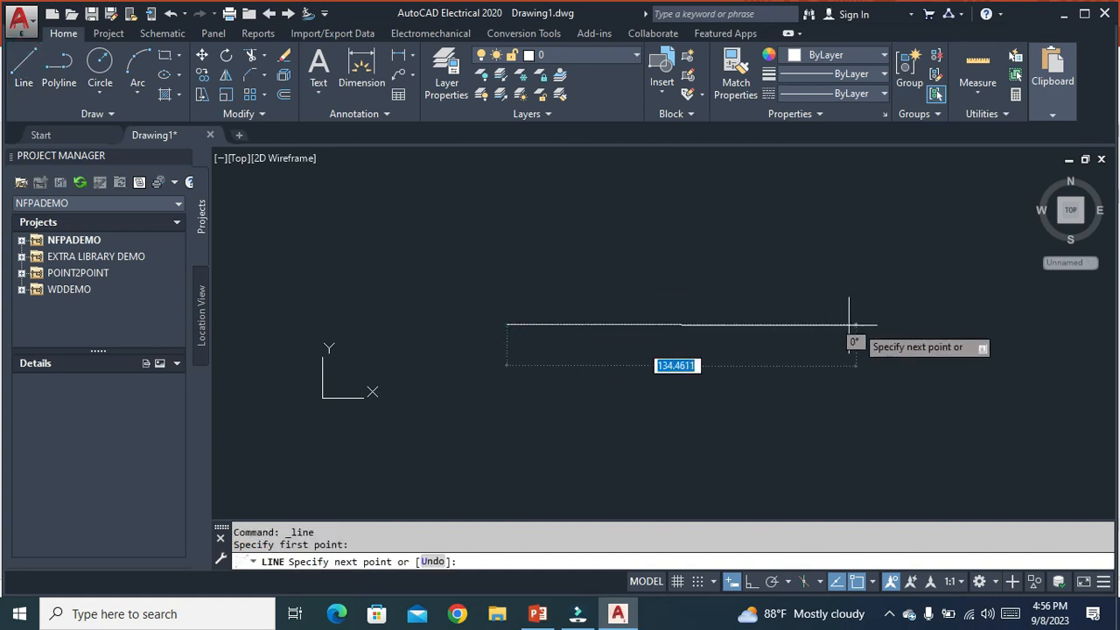
pyautogui.click(832, 323)
pyautogui.press('Escape')
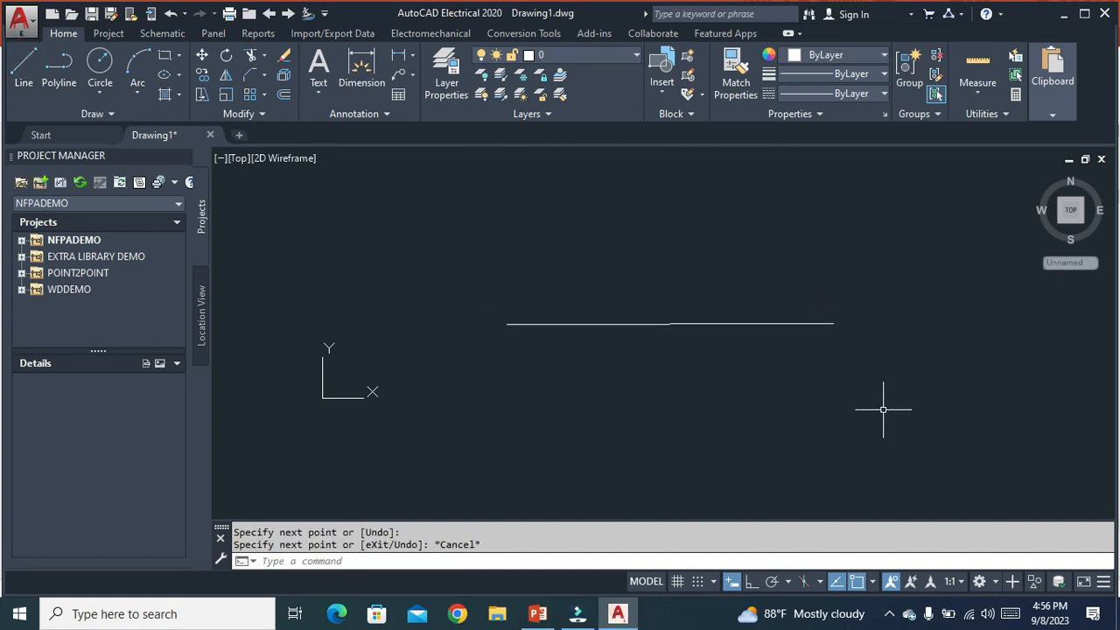
pyautogui.hotkey('ctrl', 'a')
pyautogui.write('e')
pyautogui.press('Return')
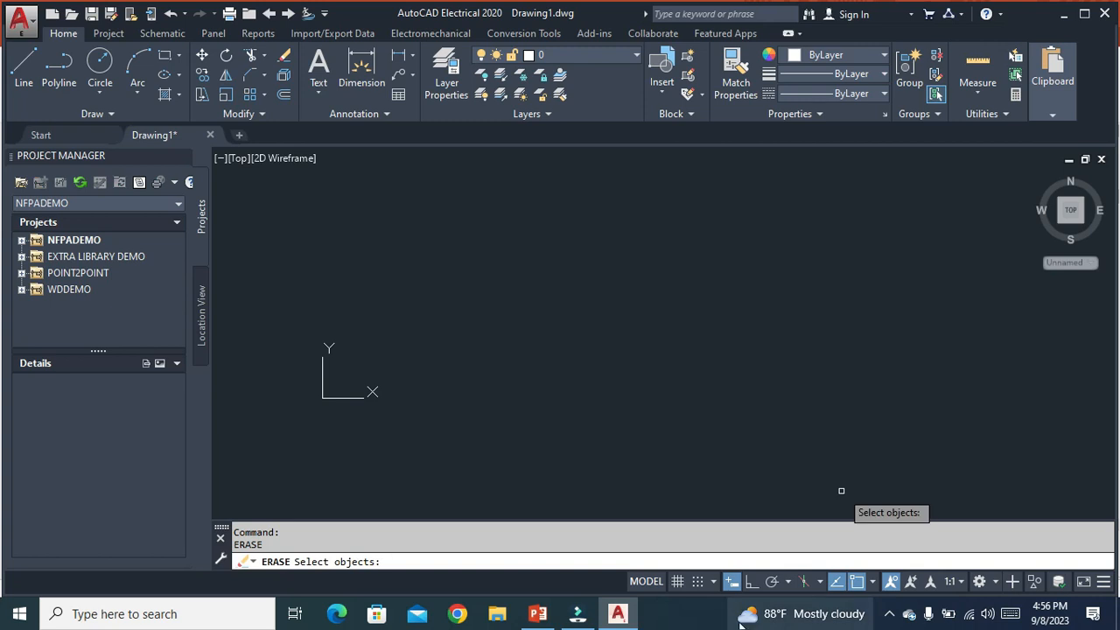
# - Turn on Ortho mode and draw a horizontal line freehand near the middle of the drawing
pyautogui.click(752, 581)
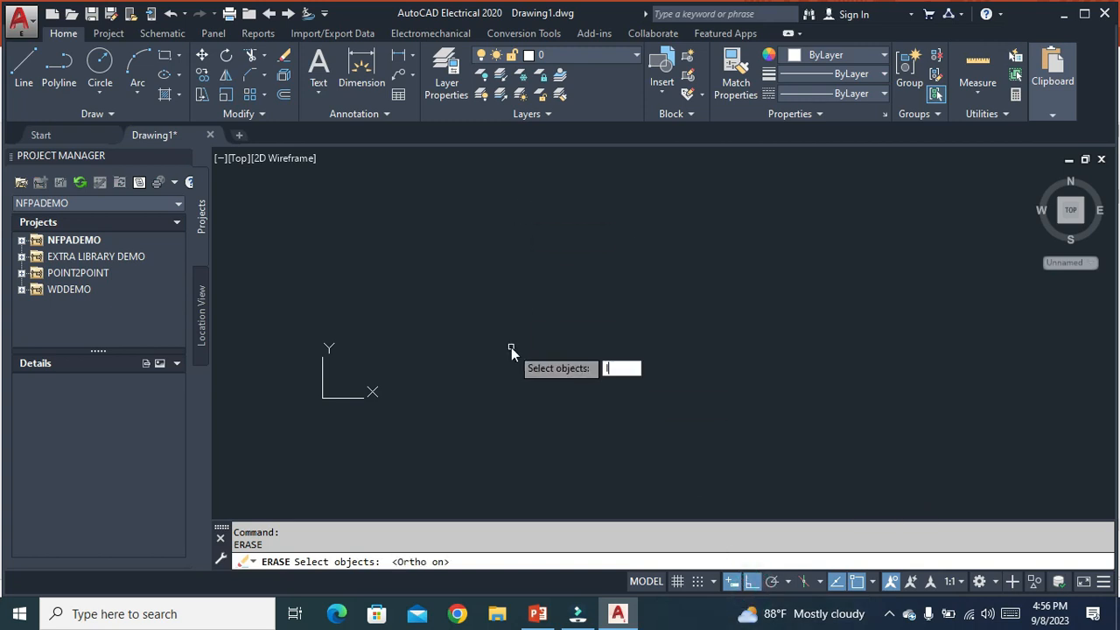
pyautogui.write('l')
pyautogui.press('Return')
pyautogui.click(477, 338)
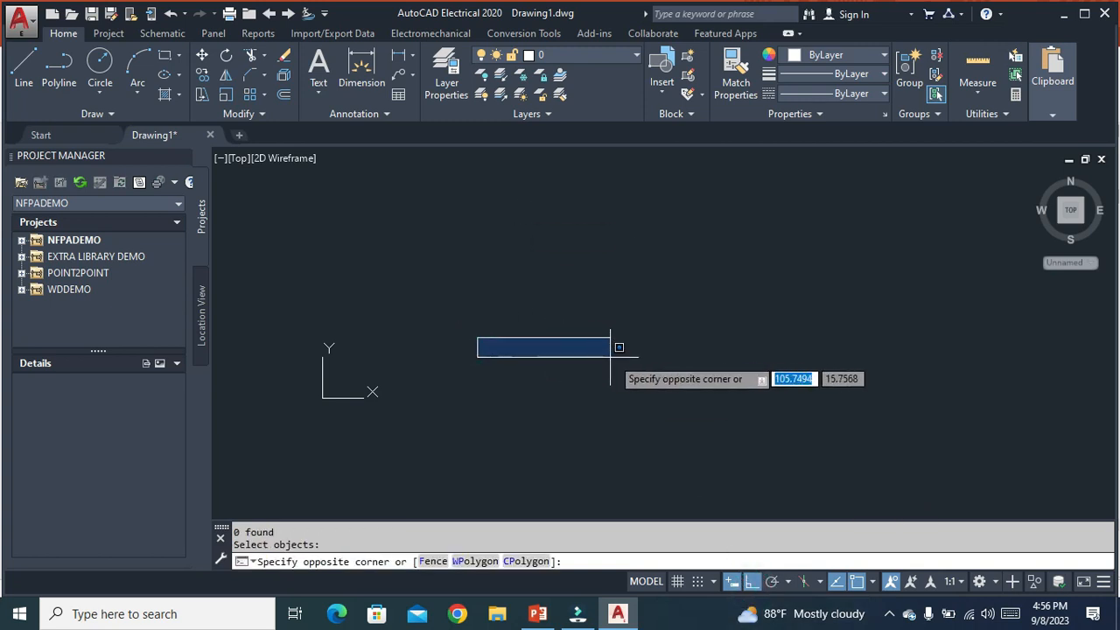
pyautogui.press('Escape')
pyautogui.write('l')
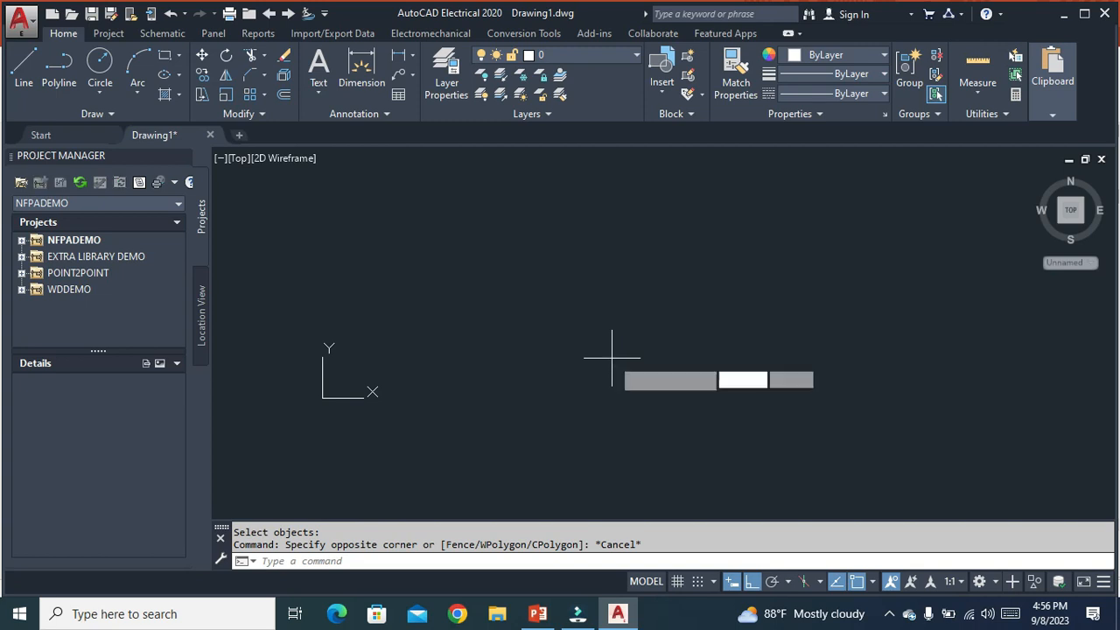
pyautogui.press('Return')
pyautogui.click(561, 334)
pyautogui.click(835, 332)
pyautogui.press('Escape')
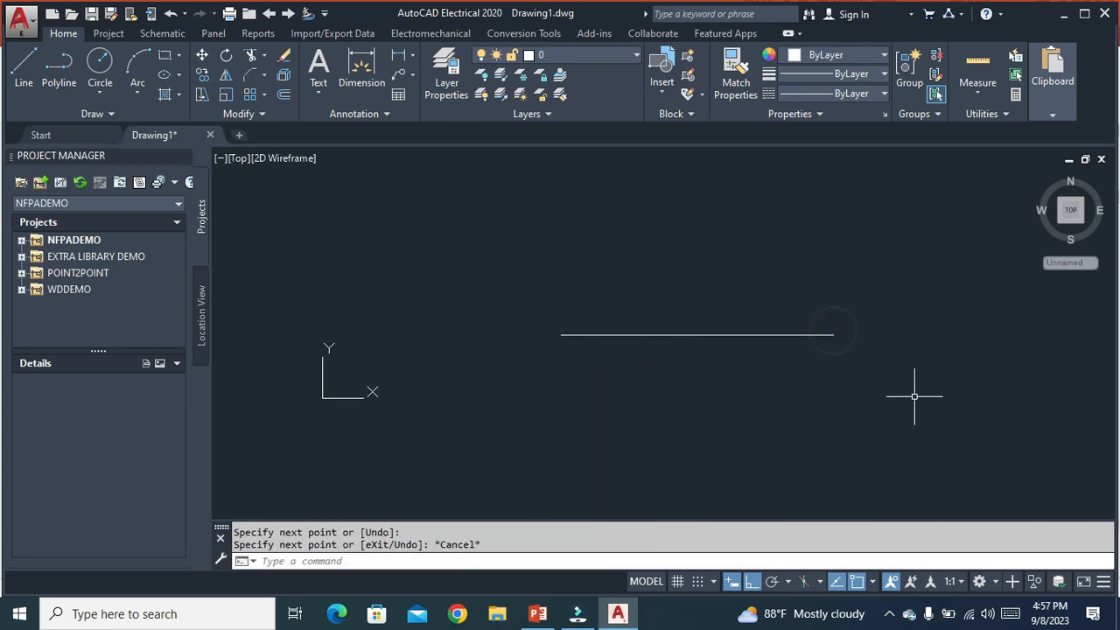
# - Grip-edit the line: move it straight down by its midpoint, and stretch its left endpoint outward and back inward
pyautogui.click(727, 335)
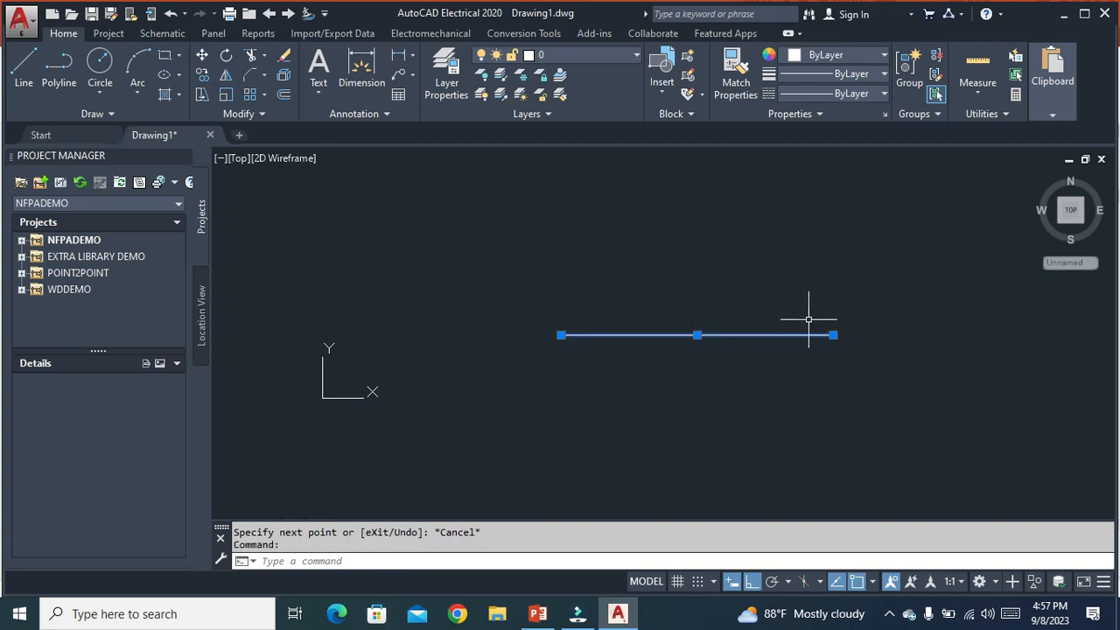
pyautogui.click(697, 334)
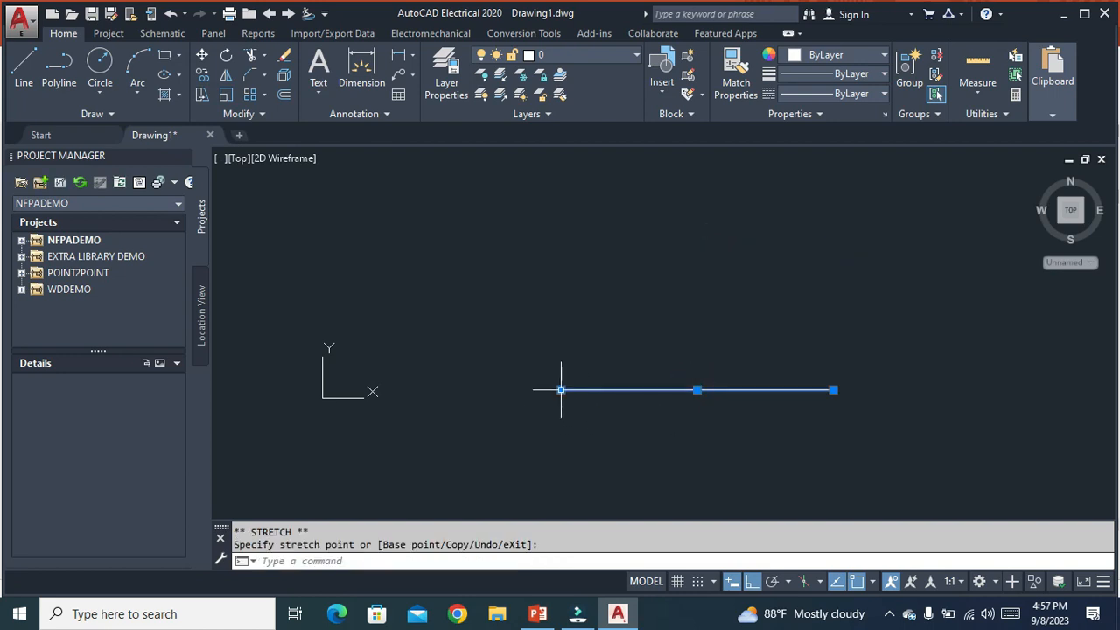
pyautogui.click(418, 389)
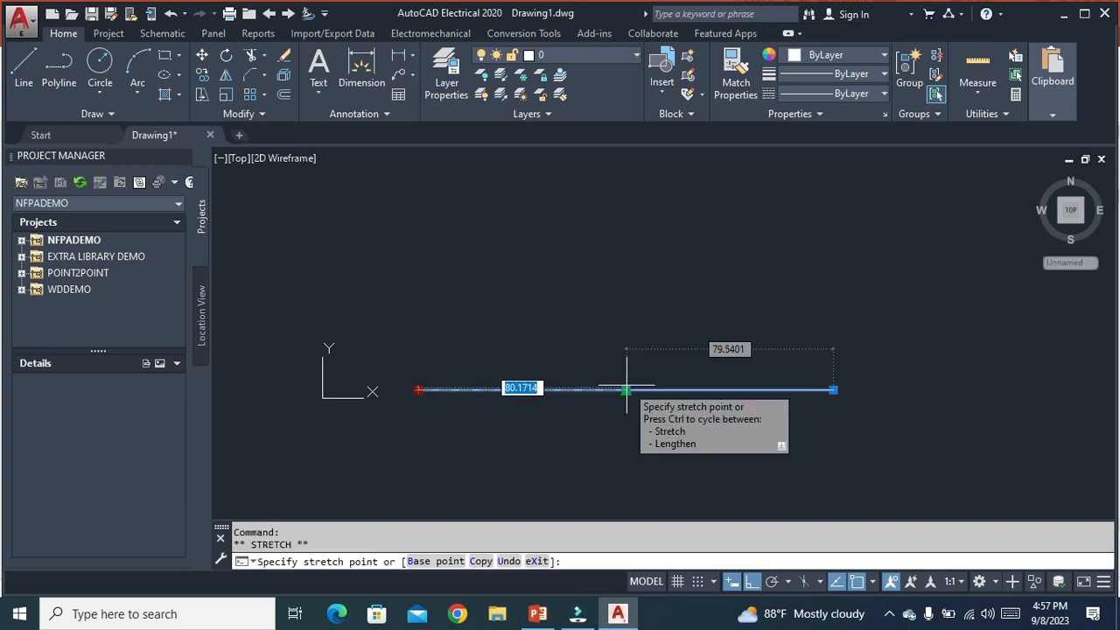
pyautogui.click(596, 389)
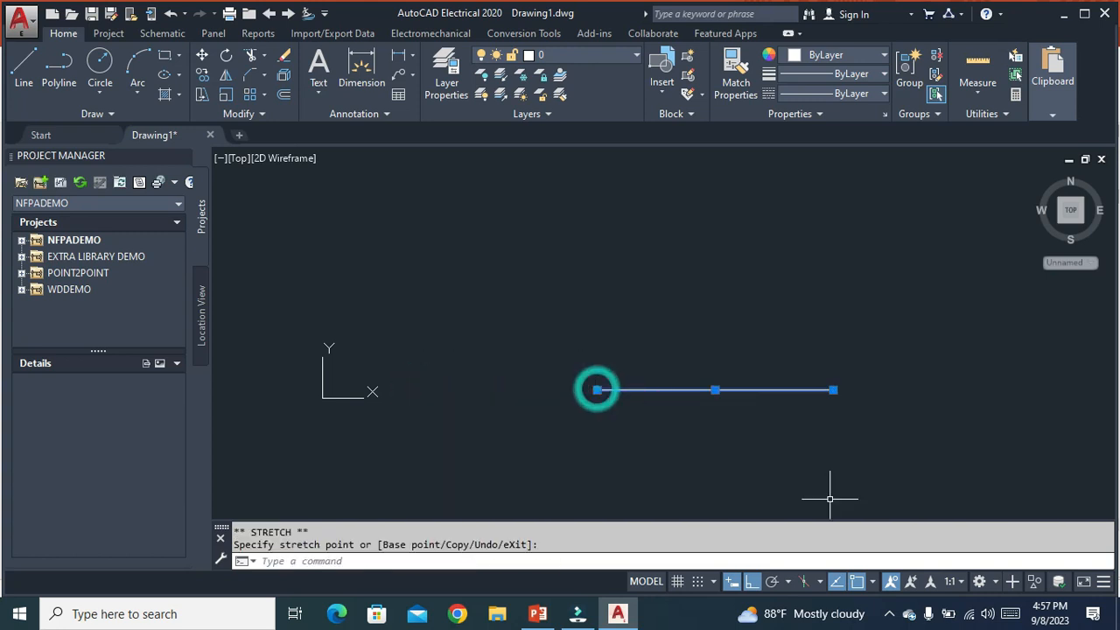
# - Stretch the line's right endpoint horizontally outward with its grip to lengthen the line, and deselect it
pyautogui.click(833, 389)
pyautogui.click(980, 391)
pyautogui.press('Escape')
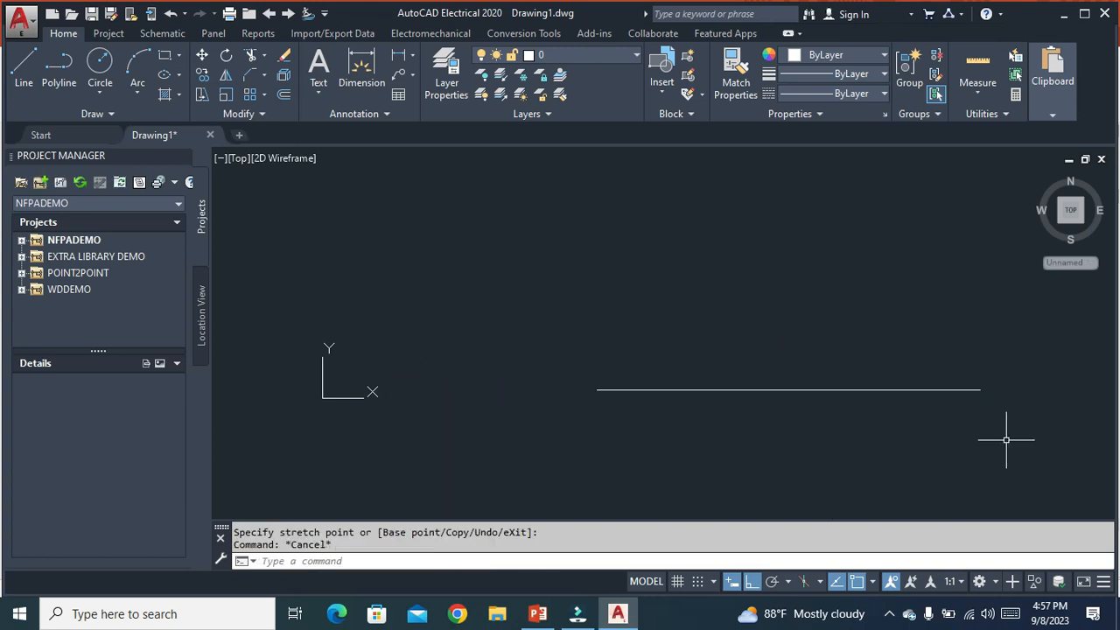
# - Erase the stretched horizontal line
pyautogui.click(1006, 440)
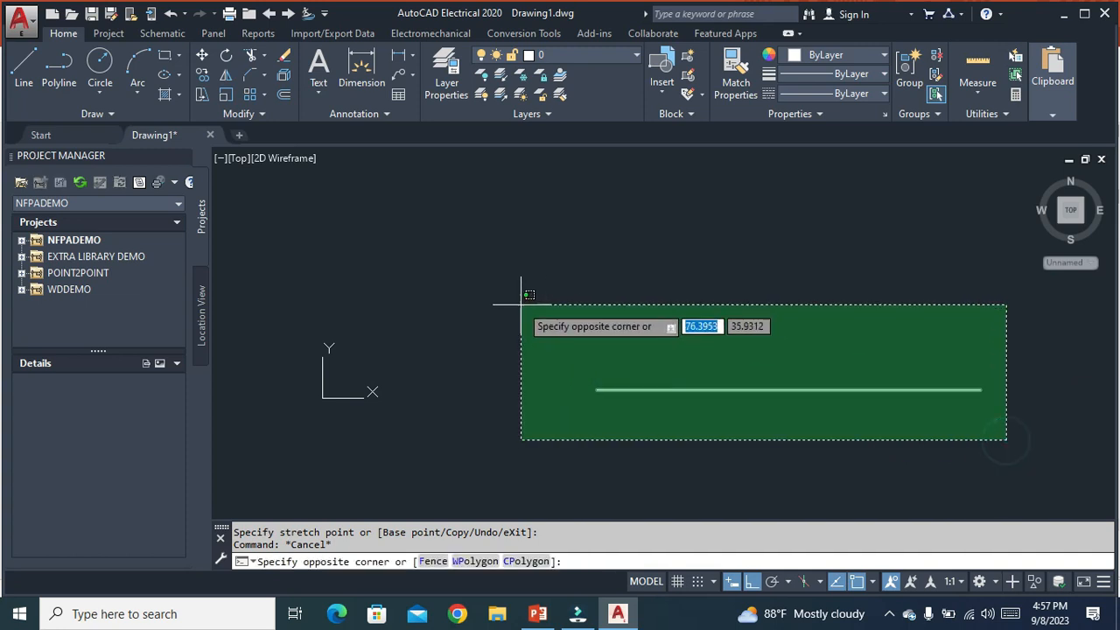
pyautogui.click(520, 303)
pyautogui.write('e')
pyautogui.press('Return')
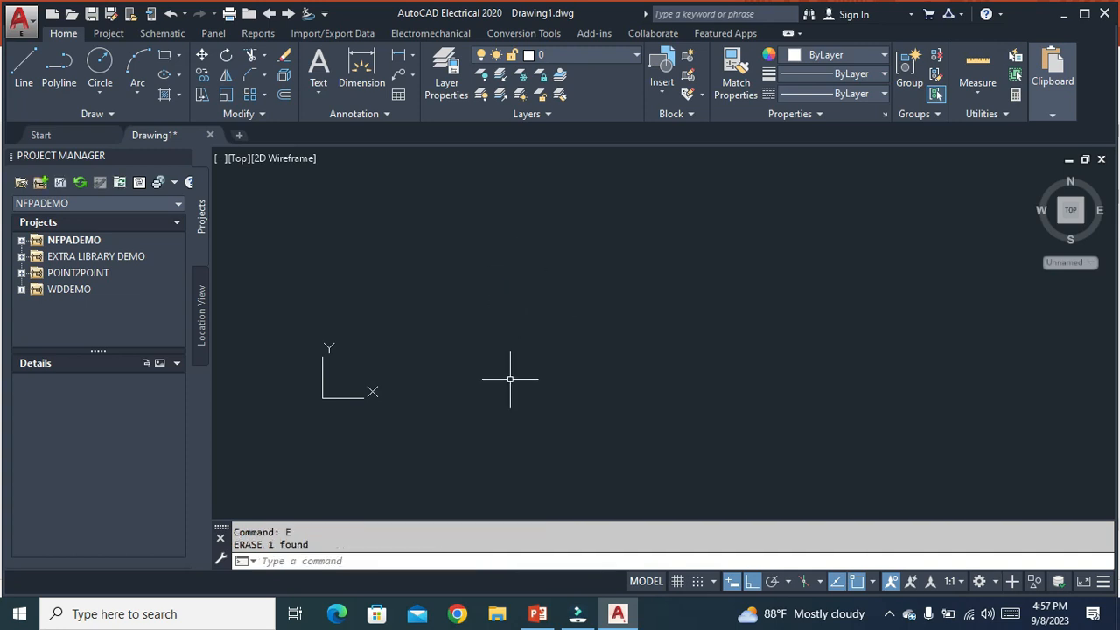
# - Draw a wide rectangle freehand in the middle of the empty drawing
pyautogui.click(164, 56)
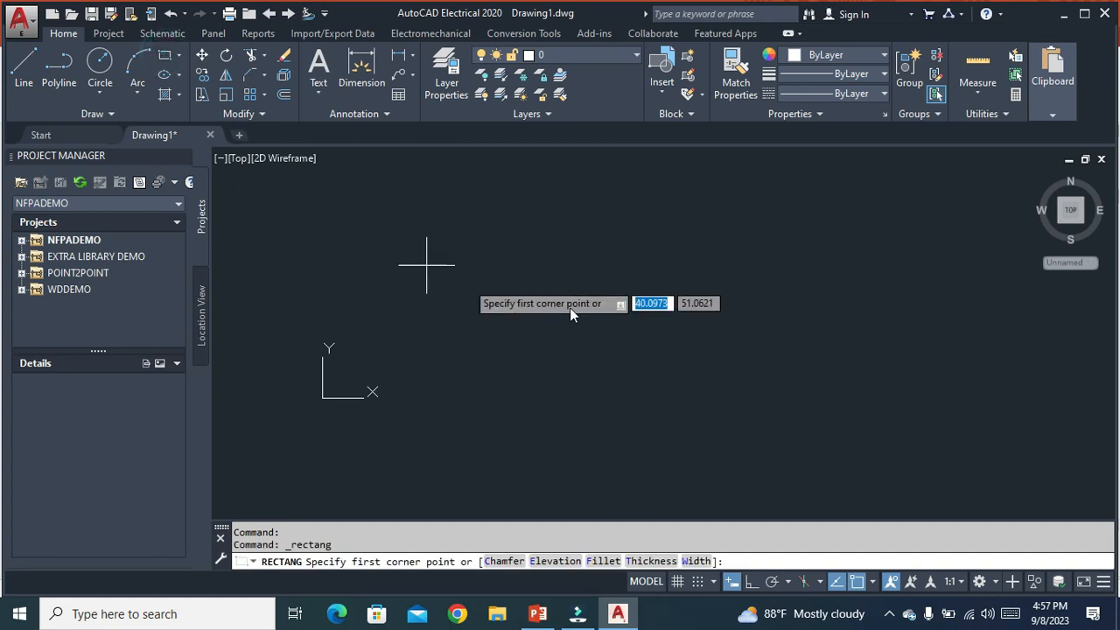
pyautogui.click(513, 245)
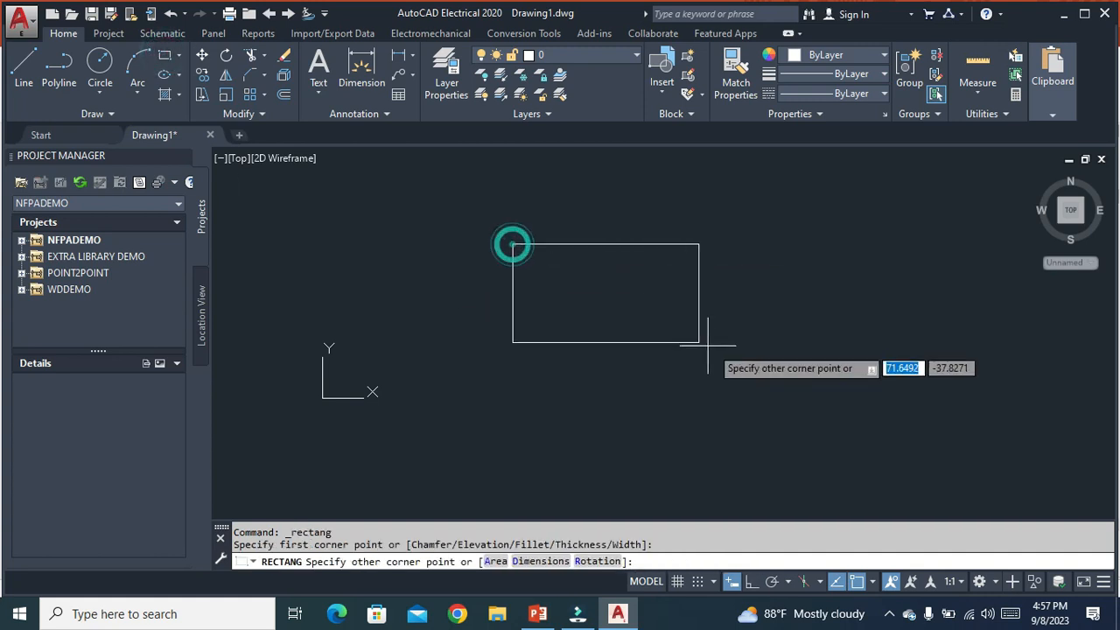
pyautogui.click(847, 412)
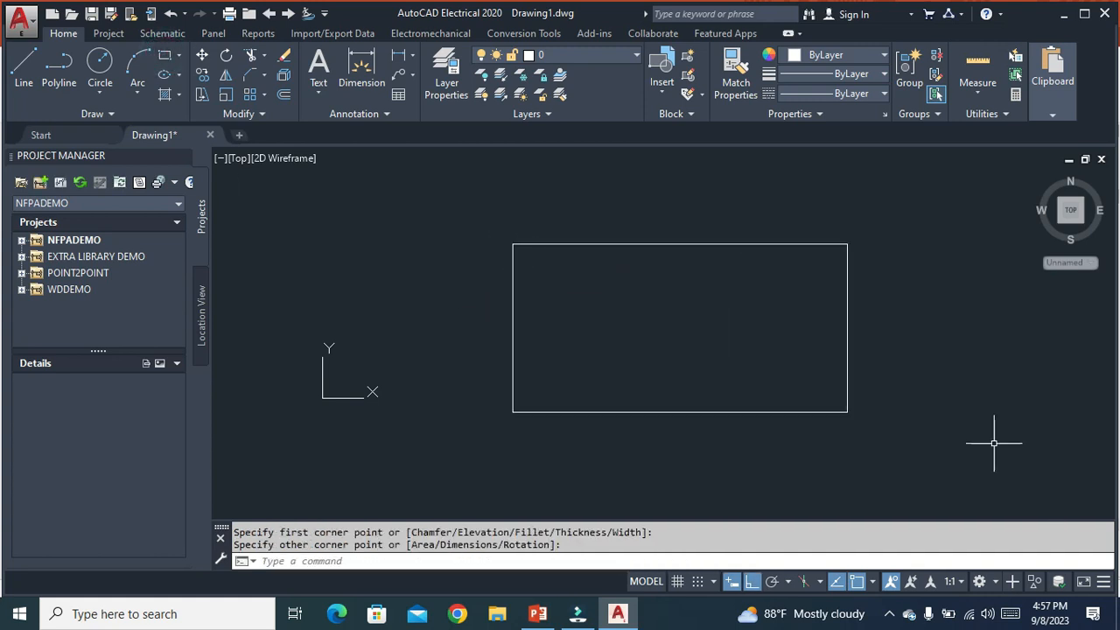
# - Stretch the rectangle's right side inward with its midpoint grip to make the rectangle narrower
pyautogui.click(847, 337)
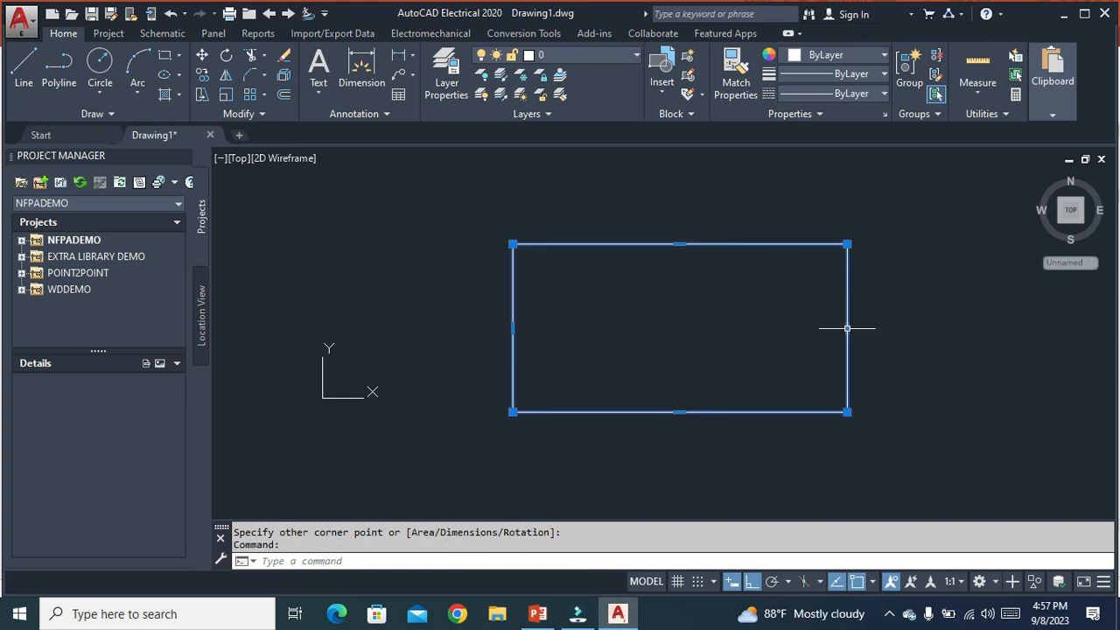
pyautogui.click(847, 328)
pyautogui.click(726, 329)
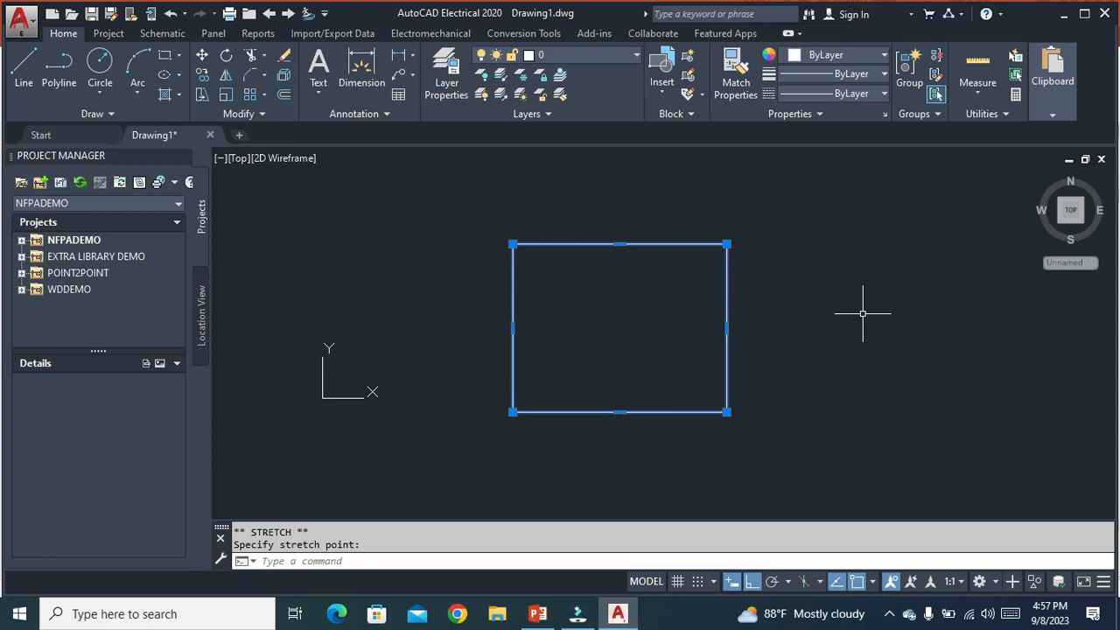
# - Stretch the rectangle's right side outward with its midpoint grip to widen the rectangle, and deselect it
pyautogui.press('Escape')
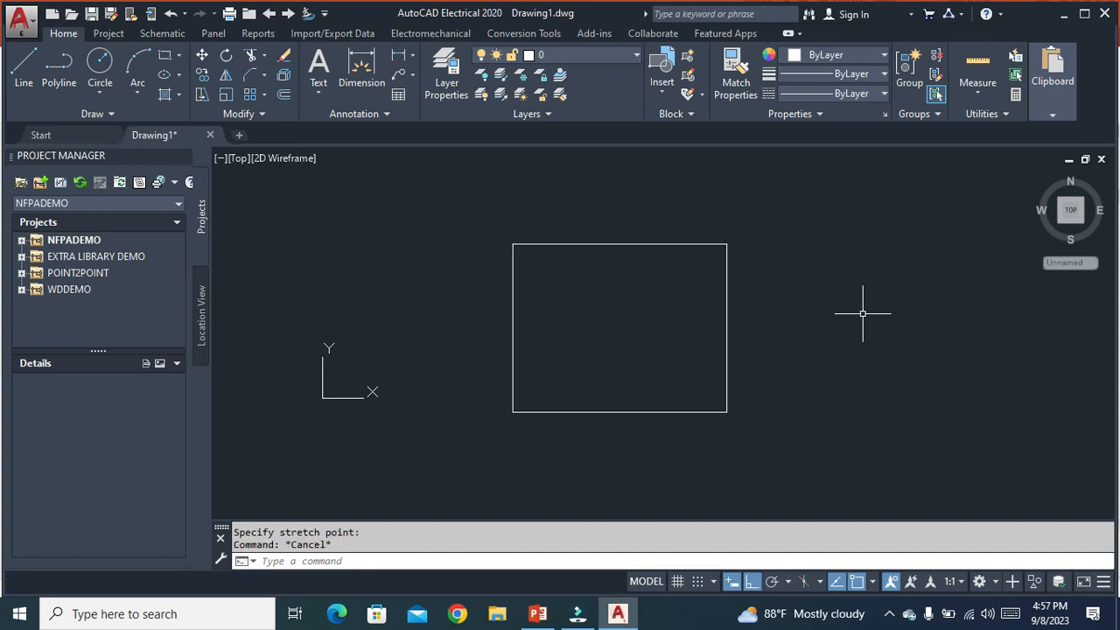
pyautogui.click(728, 327)
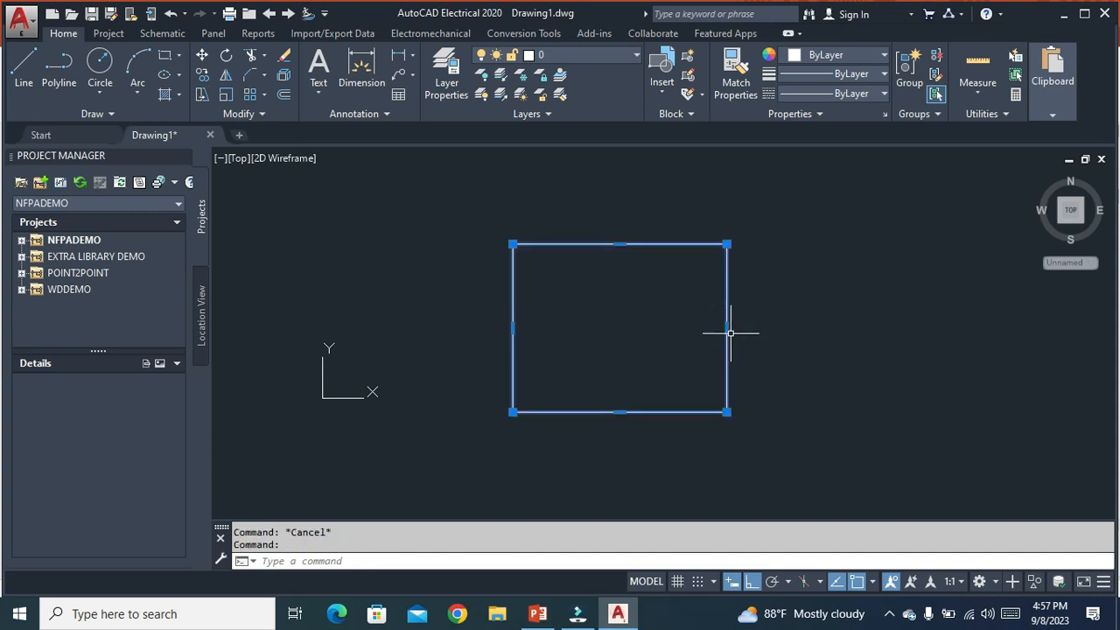
pyautogui.click(728, 332)
pyautogui.click(726, 328)
pyautogui.click(932, 327)
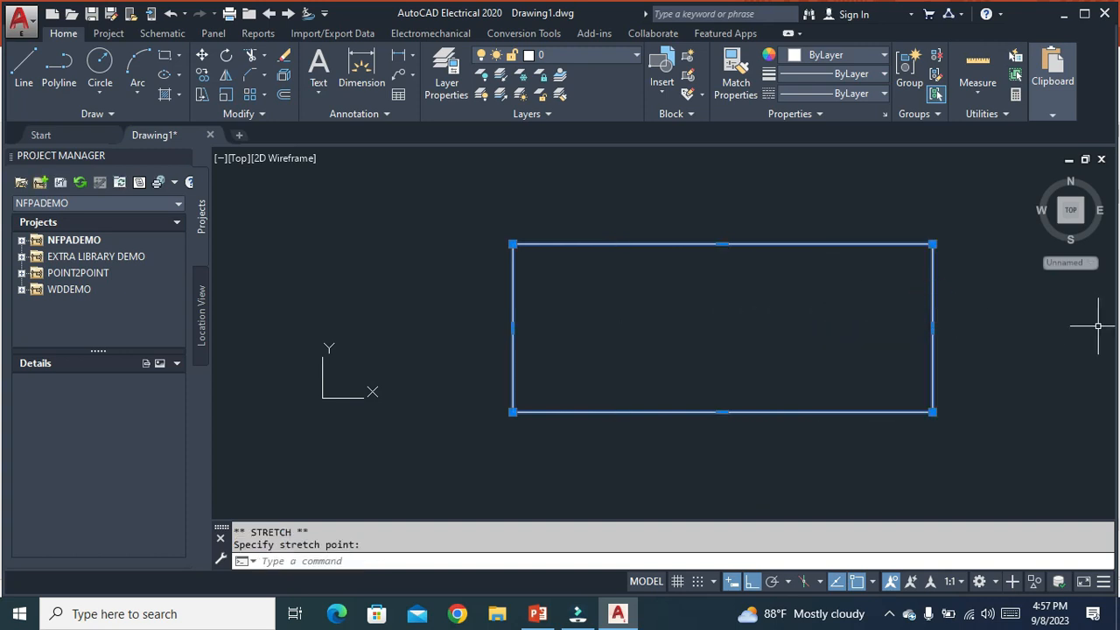
pyautogui.press('Escape')
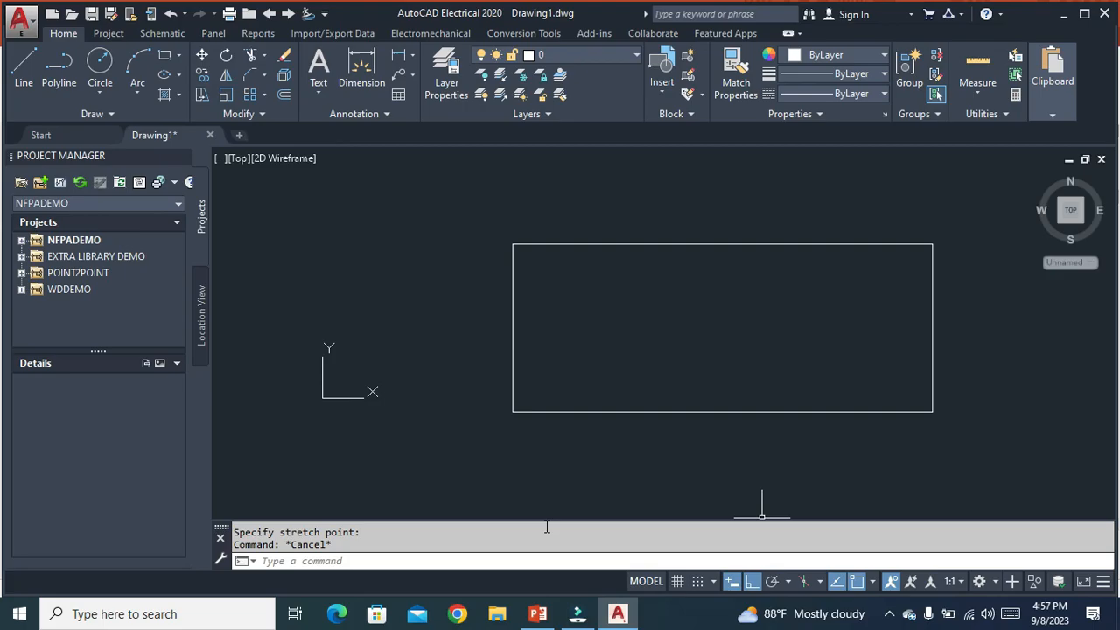
# - Switch to the PowerPoint lecture and show the TRIM (TR) slide
pyautogui.click(537, 613)
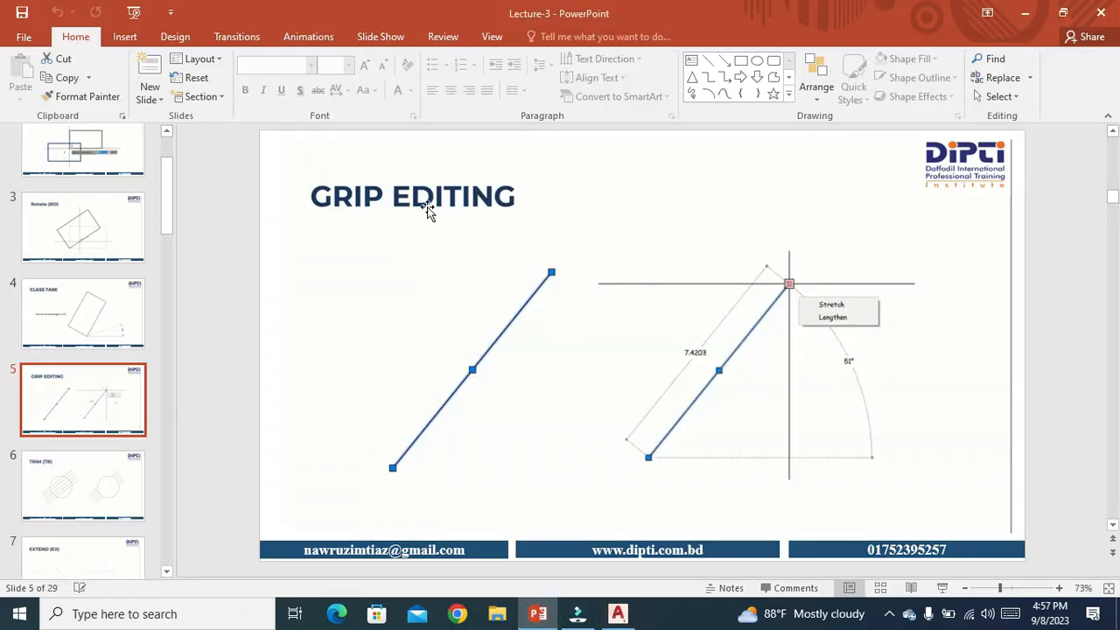
pyautogui.click(63, 466)
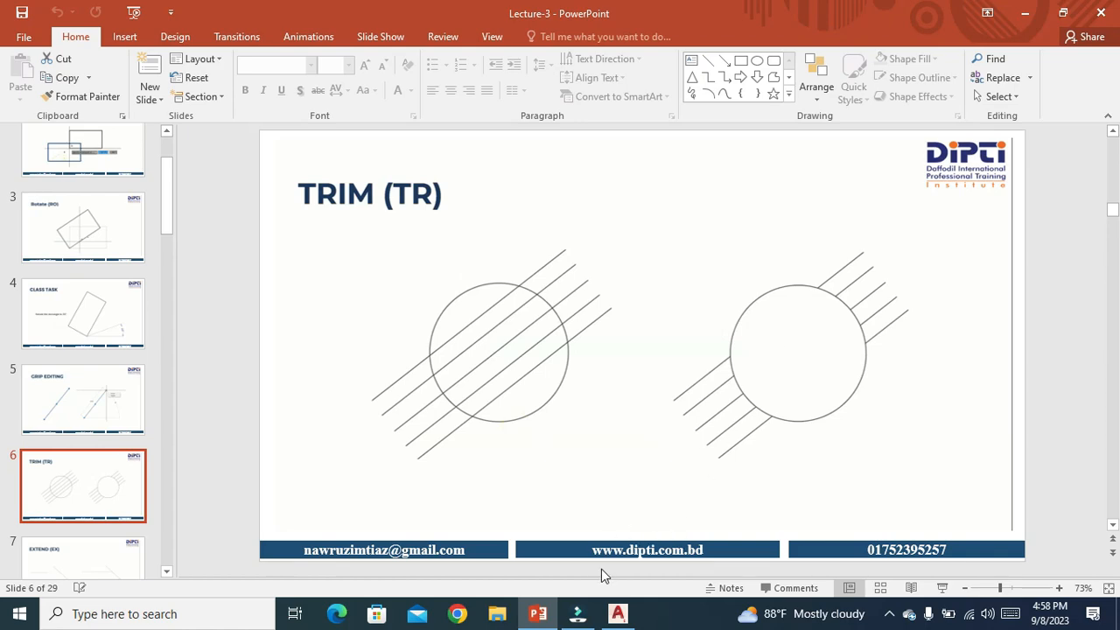
# - Return to AutoCAD and erase the rectangle from the drawing
pyautogui.click(618, 613)
pyautogui.hotkey('ctrl', 'a')
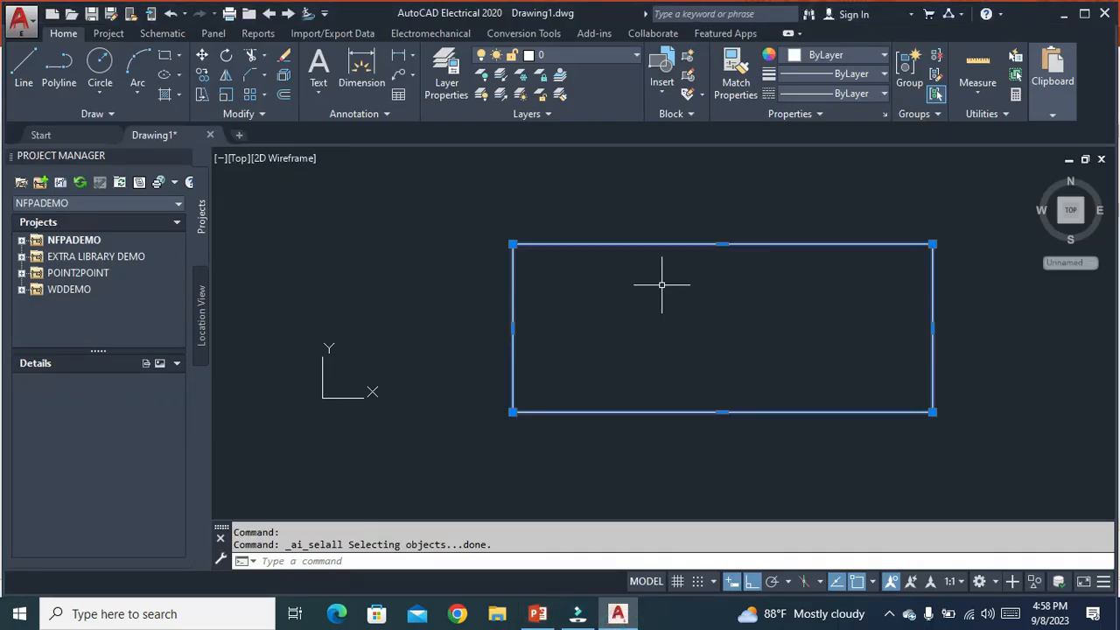
pyautogui.write('e')
pyautogui.press('Return')
# - Draw a circle freehand in the middle of the empty drawing
pyautogui.write('c')
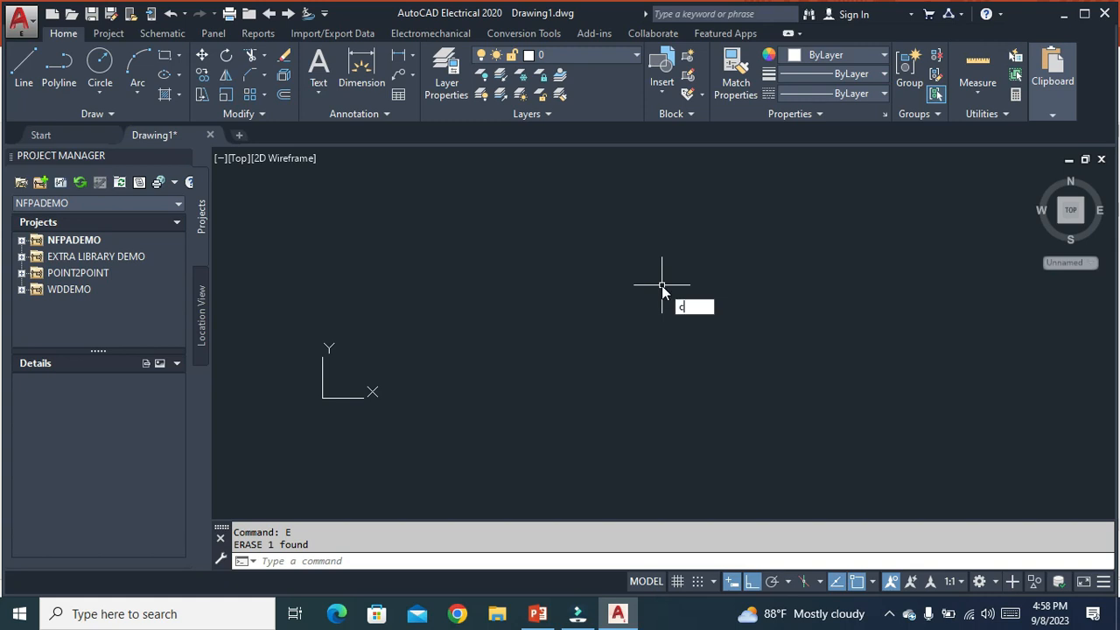
pyautogui.press('Return')
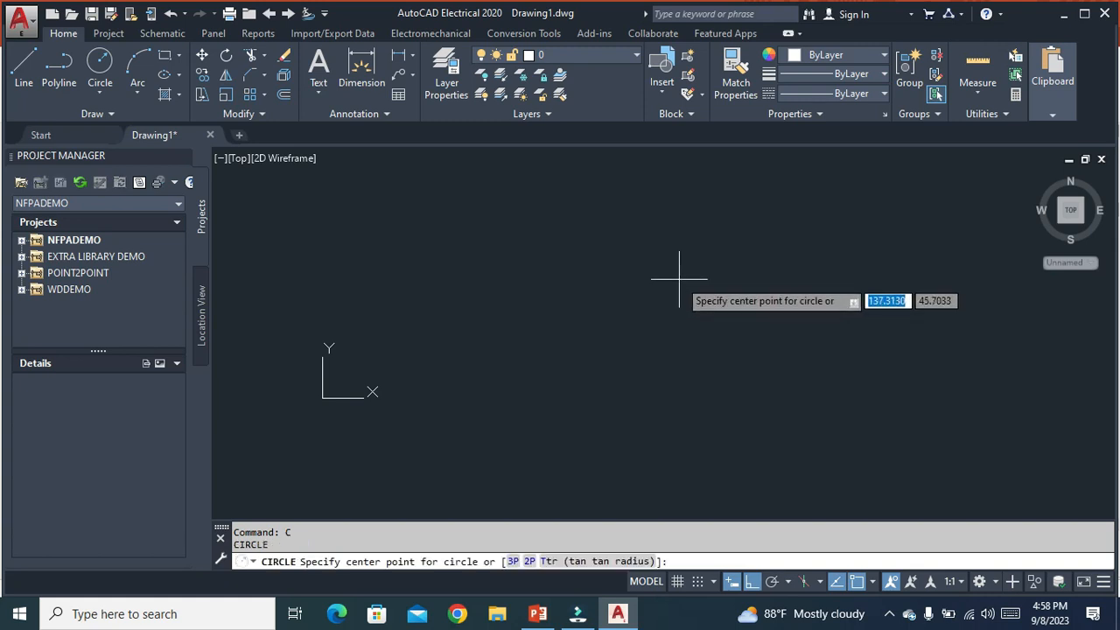
pyautogui.click(631, 338)
pyautogui.click(618, 261)
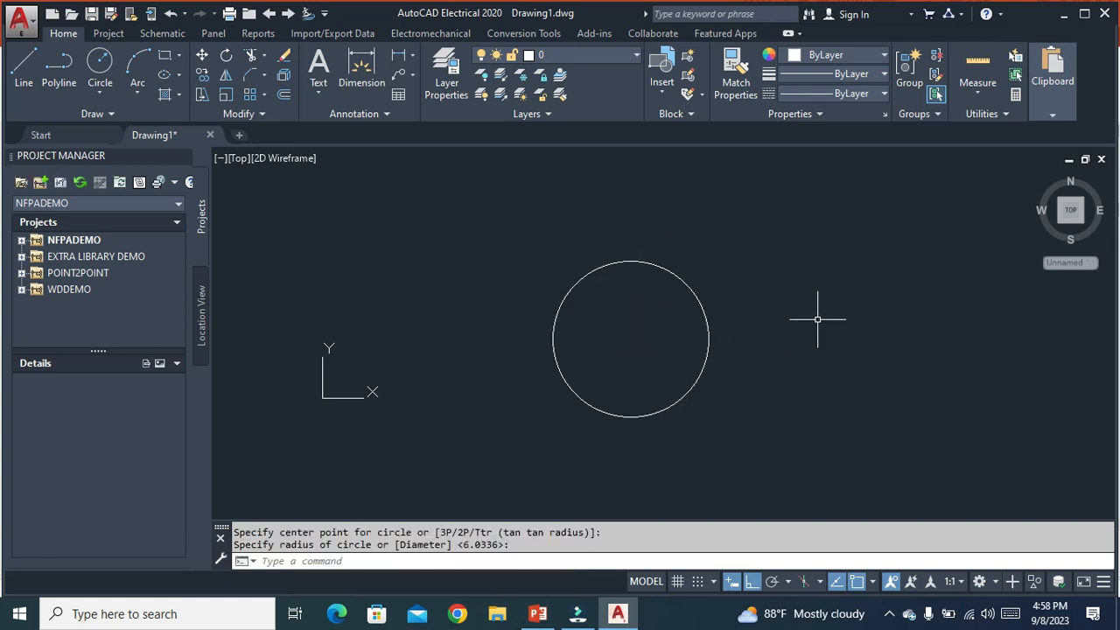
# - Draw a diagonal line with Ortho off, rising from the circle's lower left through it to beyond its upper right
pyautogui.click(24, 65)
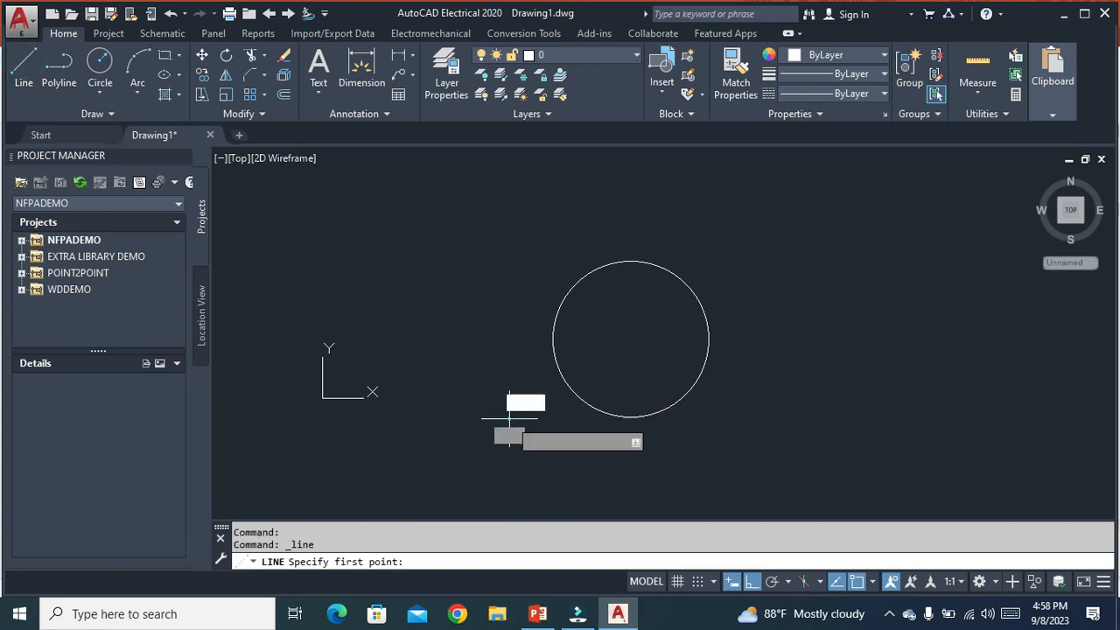
pyautogui.click(509, 418)
pyautogui.click(752, 581)
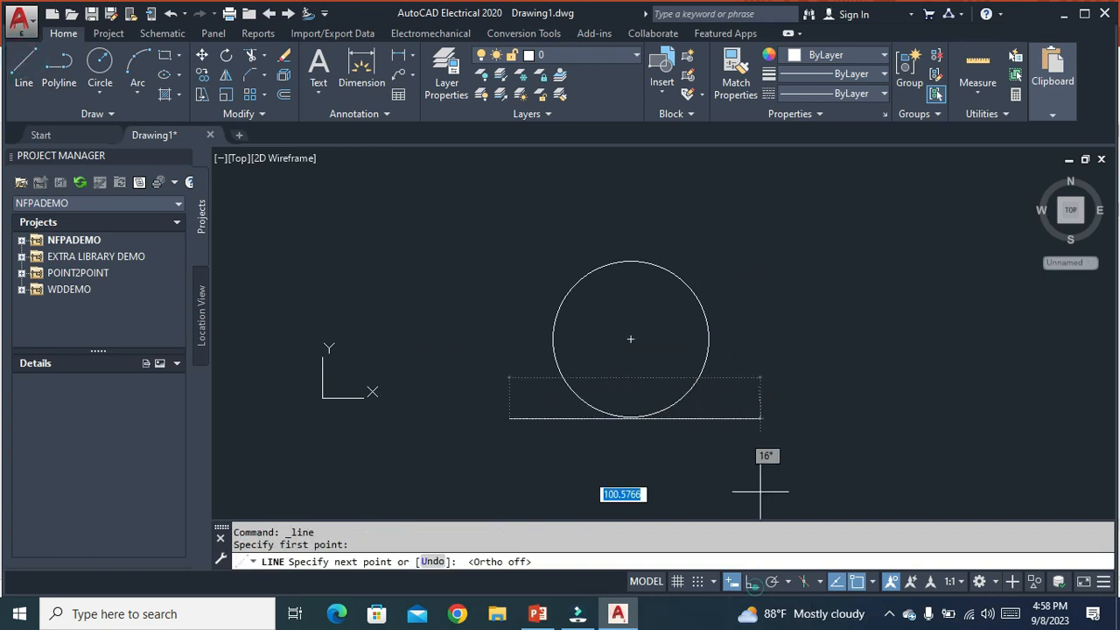
pyautogui.click(738, 262)
pyautogui.press('Escape')
# - Draw a second diagonal line across the circle, just below and roughly parallel to the first
pyautogui.press('Return')
pyautogui.click(519, 431)
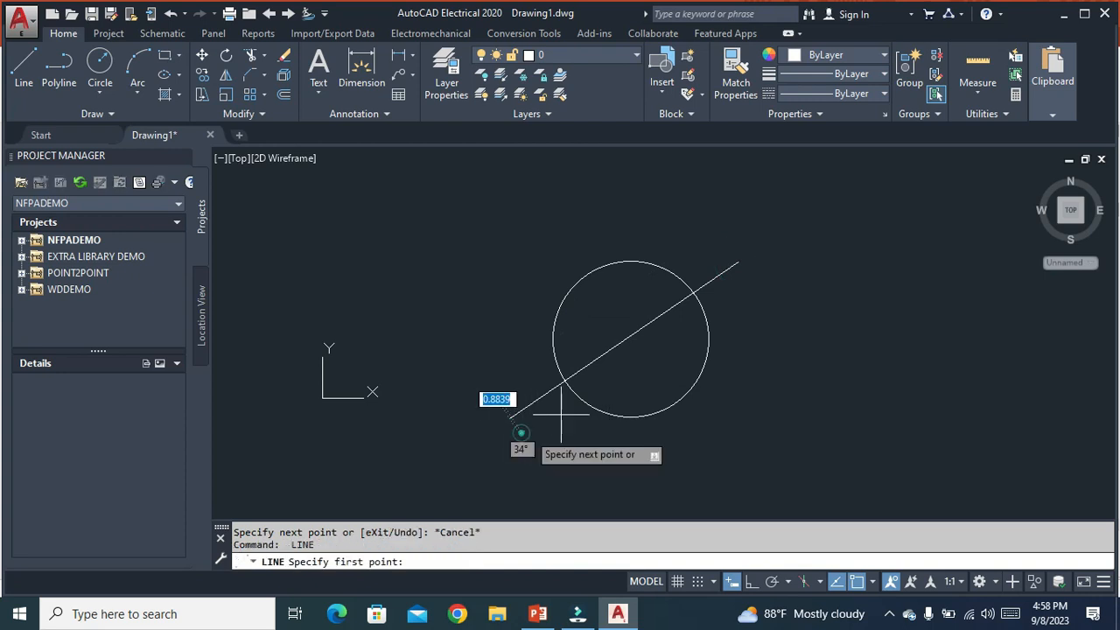
pyautogui.click(747, 281)
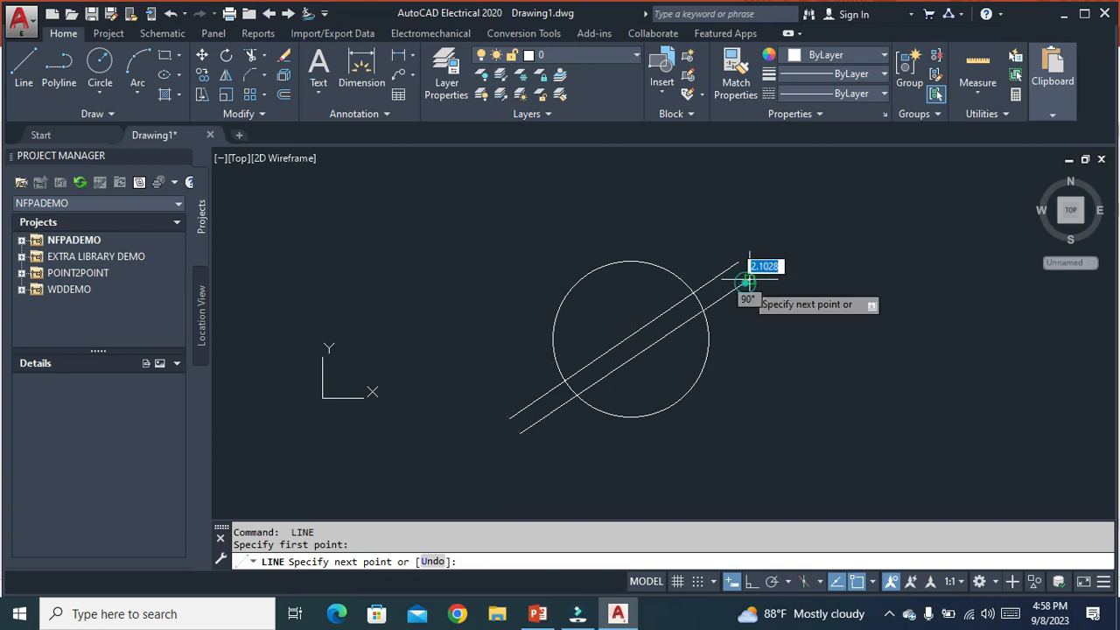
pyautogui.press('Return')
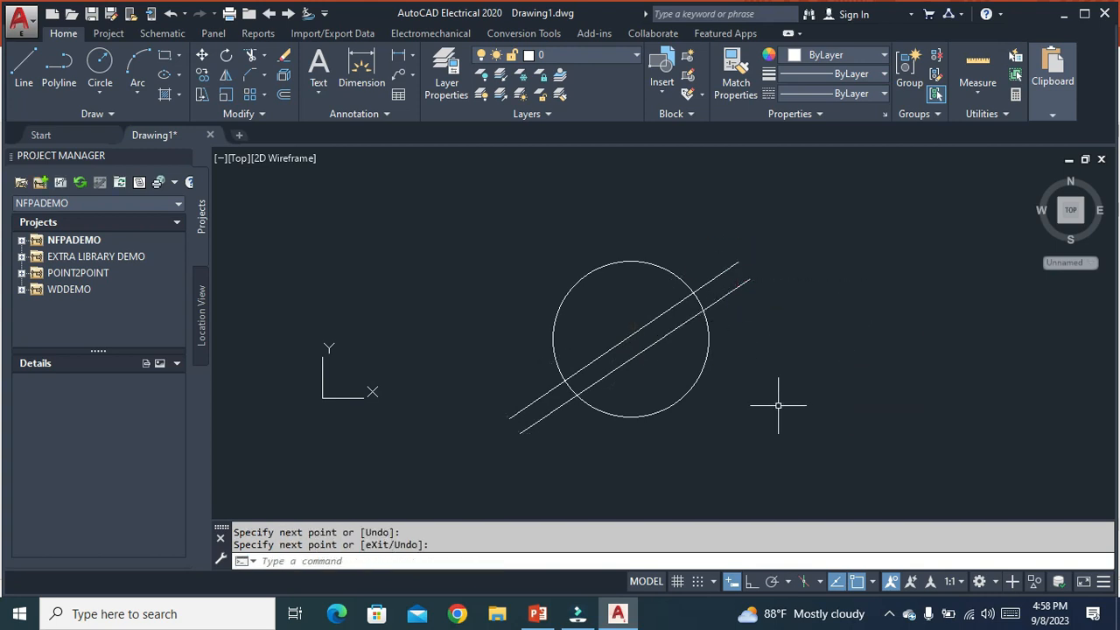
# - Draw a third diagonal line across the circle, just above and roughly parallel to the first, and leave nothing selected
pyautogui.press('Return')
pyautogui.click(498, 404)
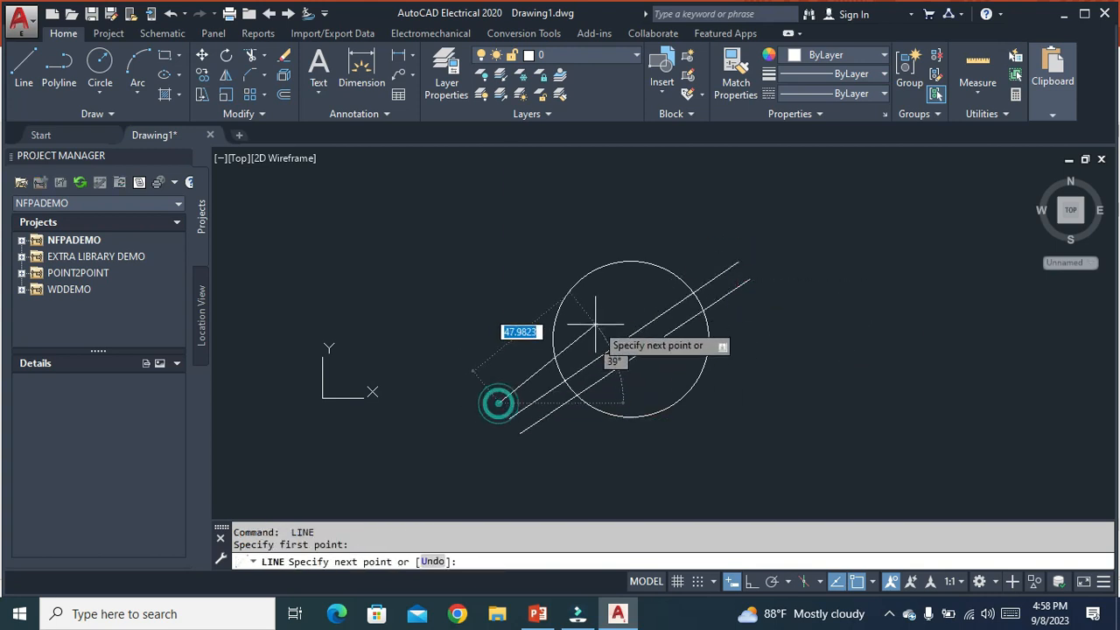
pyautogui.click(730, 251)
pyautogui.press('Escape')
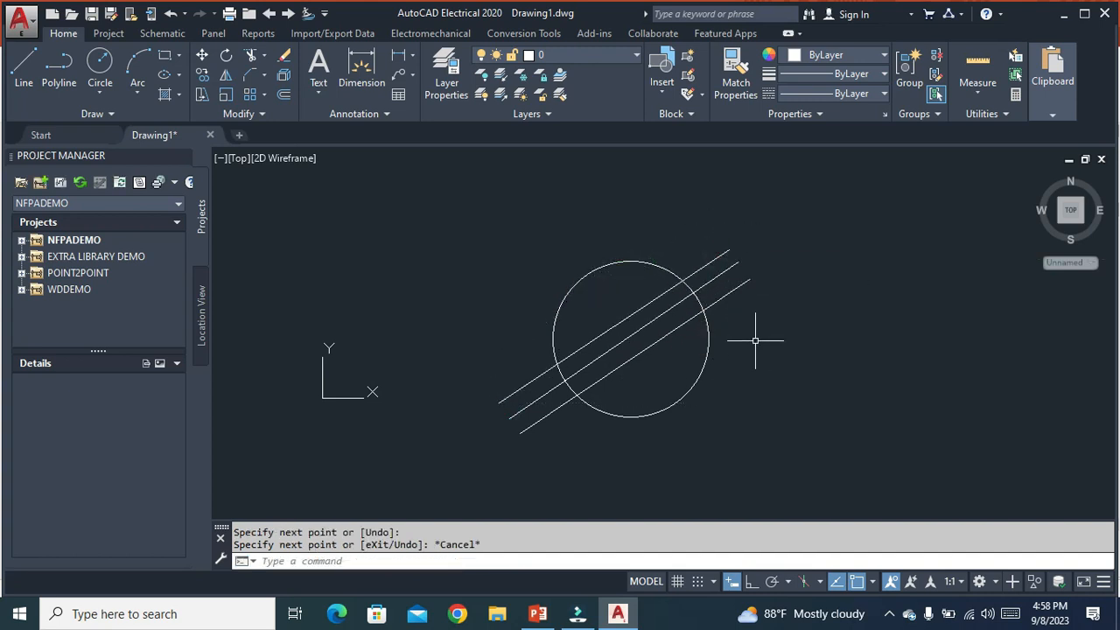
pyautogui.click(638, 353)
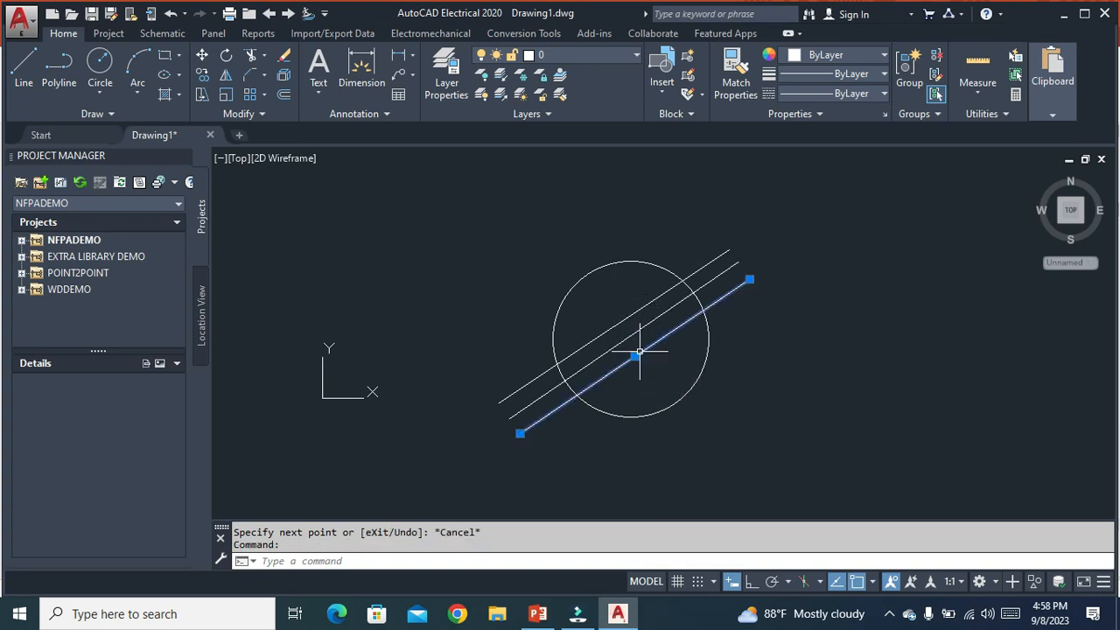
pyautogui.press('Escape')
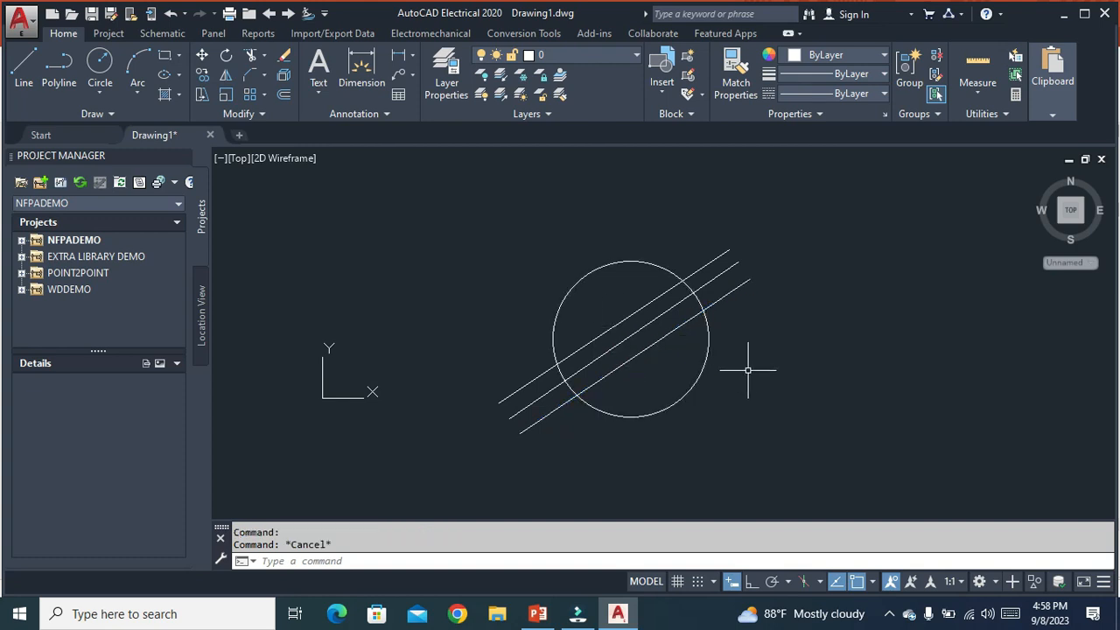
# - Trim the three line segments inside the circle, using all objects as cutting edges
pyautogui.hotkey('ctrl', 'a')
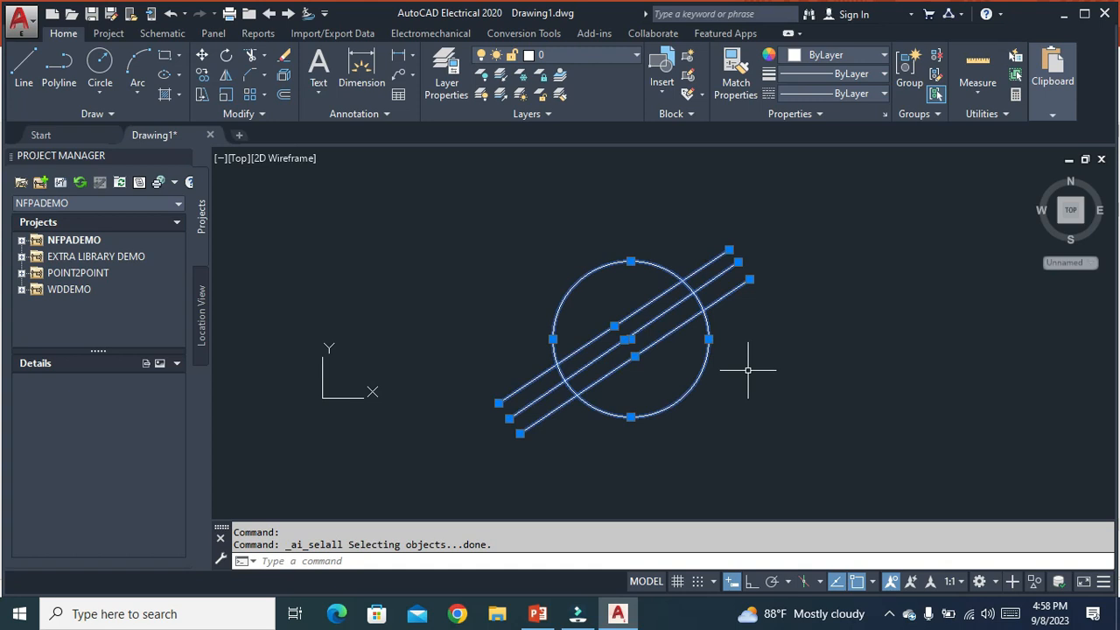
pyautogui.write('TR')
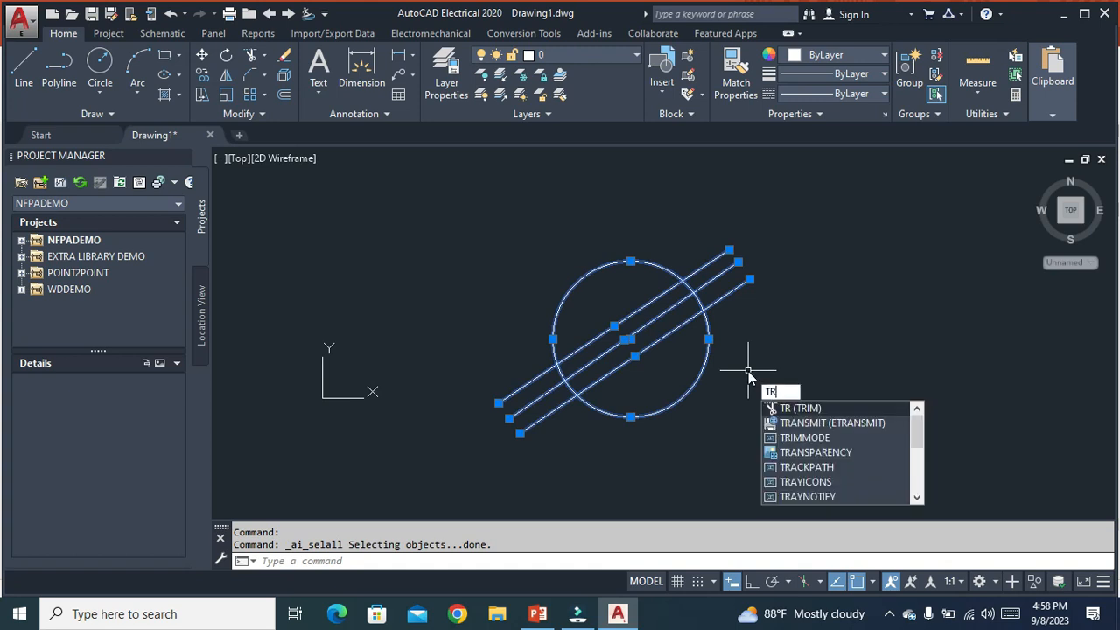
pyautogui.press('Return')
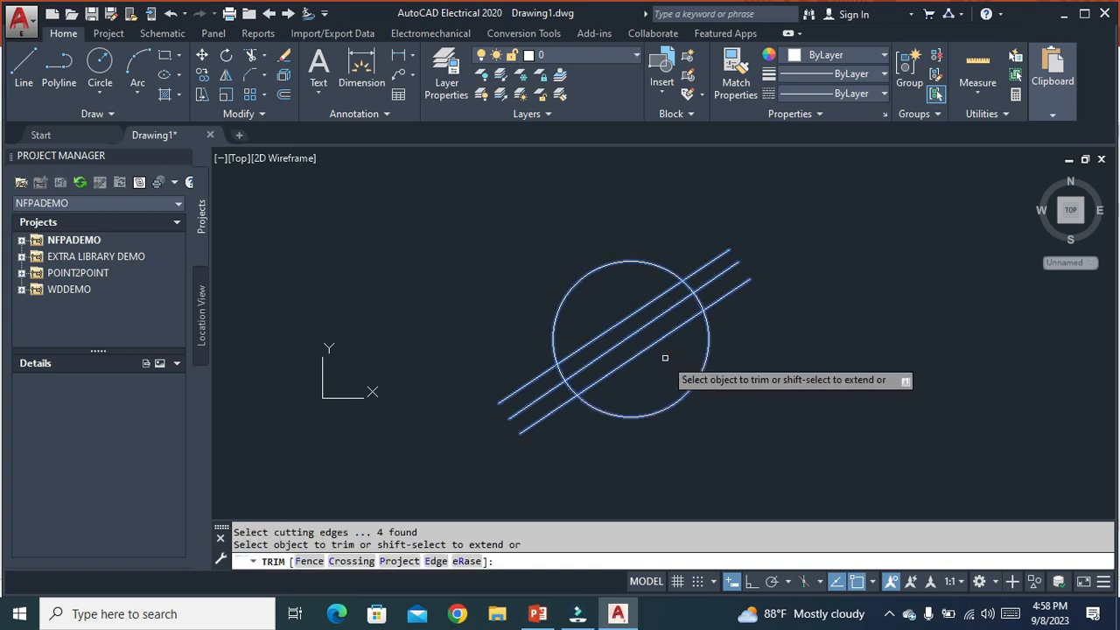
pyautogui.click(637, 350)
pyautogui.click(632, 330)
pyautogui.click(627, 320)
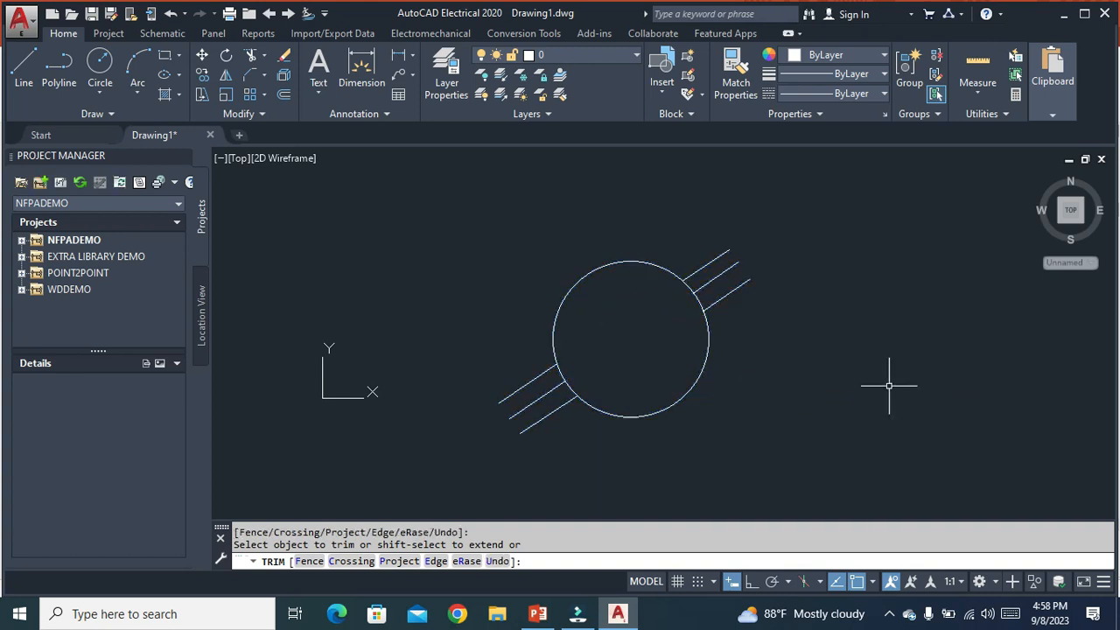
pyautogui.press('Escape')
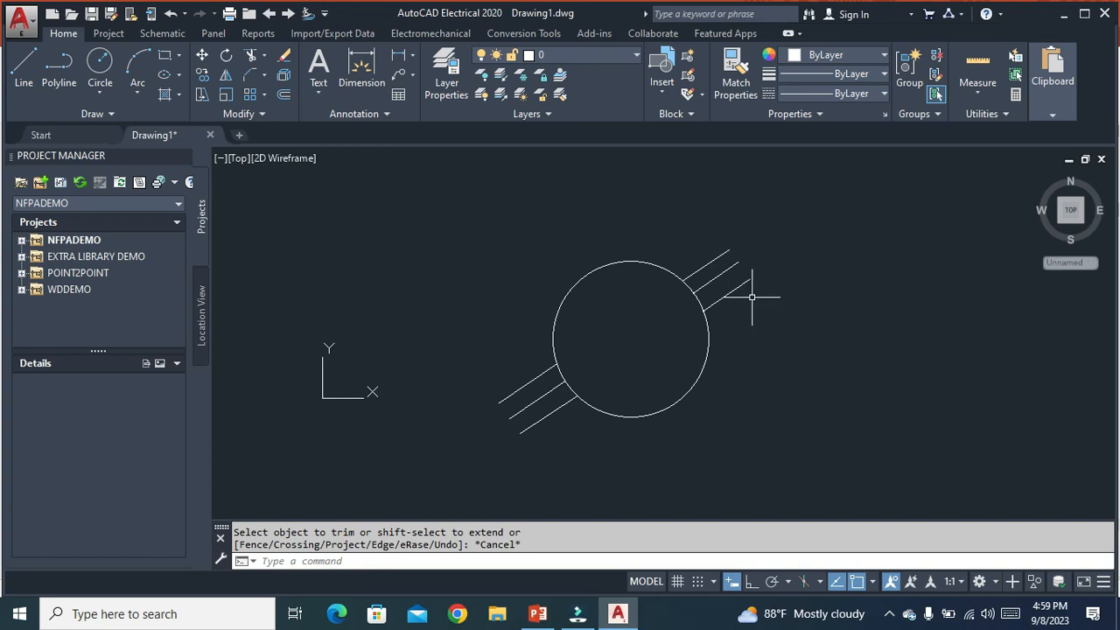
# - Try to trim the lowest line stub outside the circle's upper right, using all objects as cutting edges
pyautogui.write('TR')
pyautogui.press('Escape')
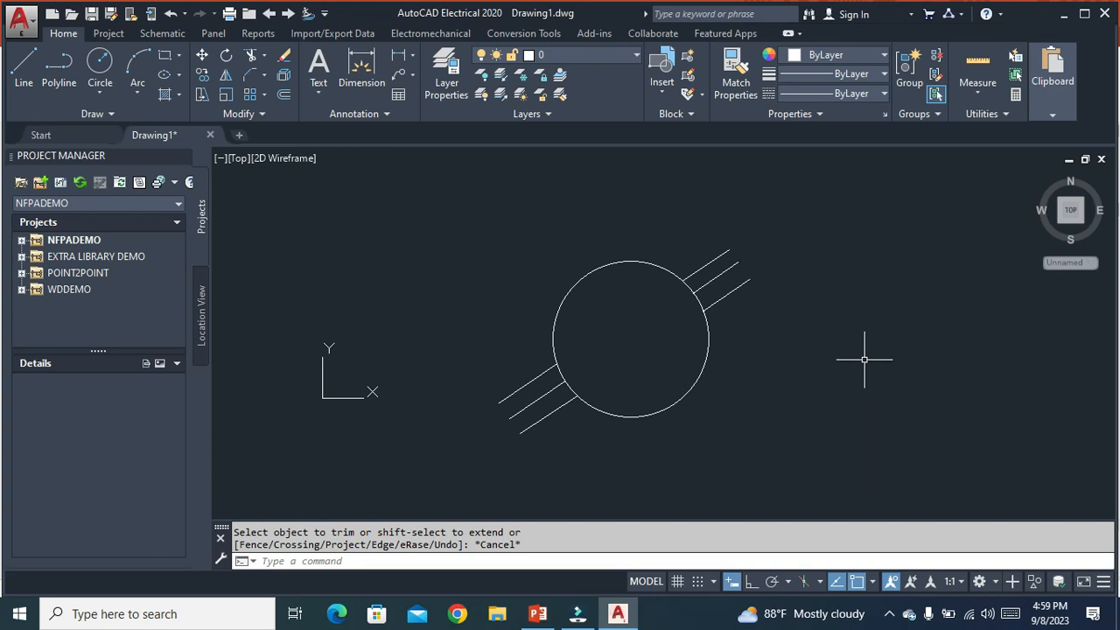
pyautogui.hotkey('ctrl', 'a')
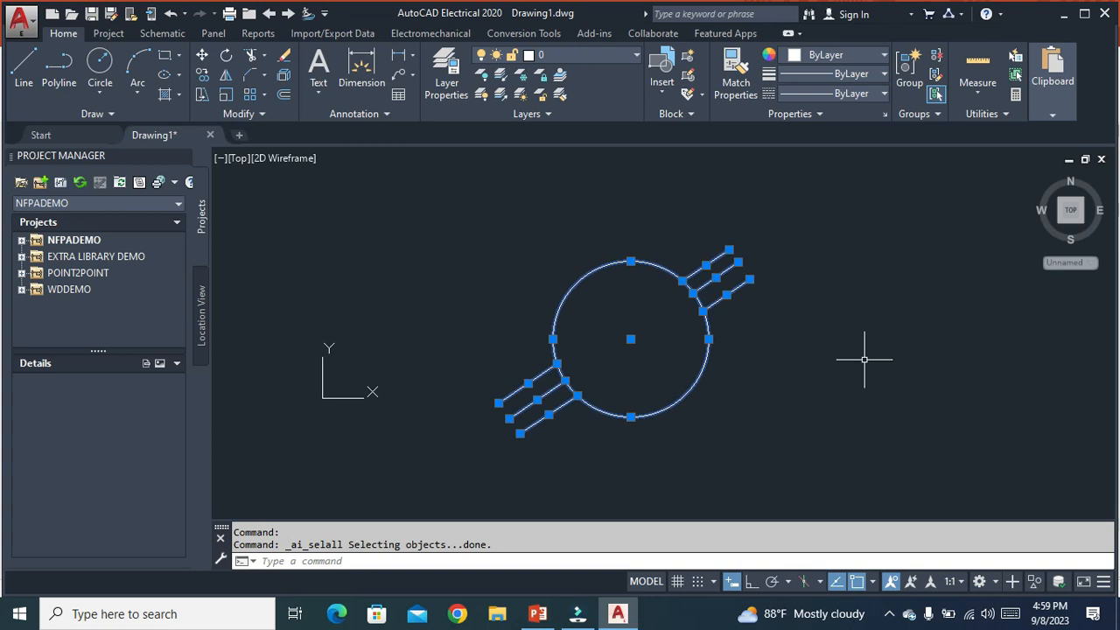
pyautogui.write('TR')
pyautogui.press('Return')
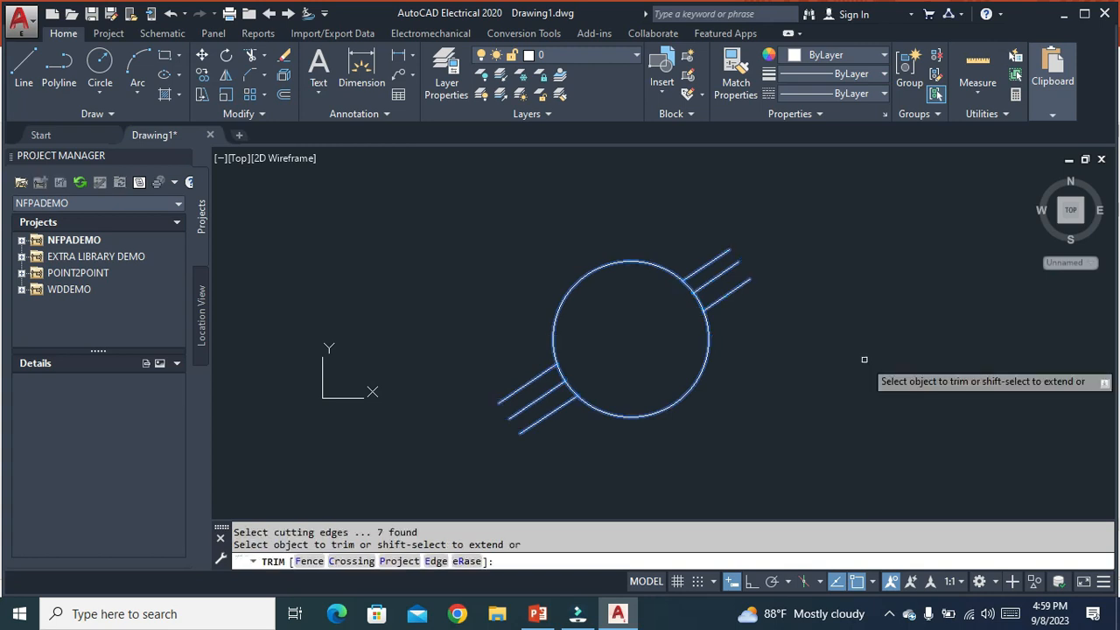
pyautogui.click(735, 287)
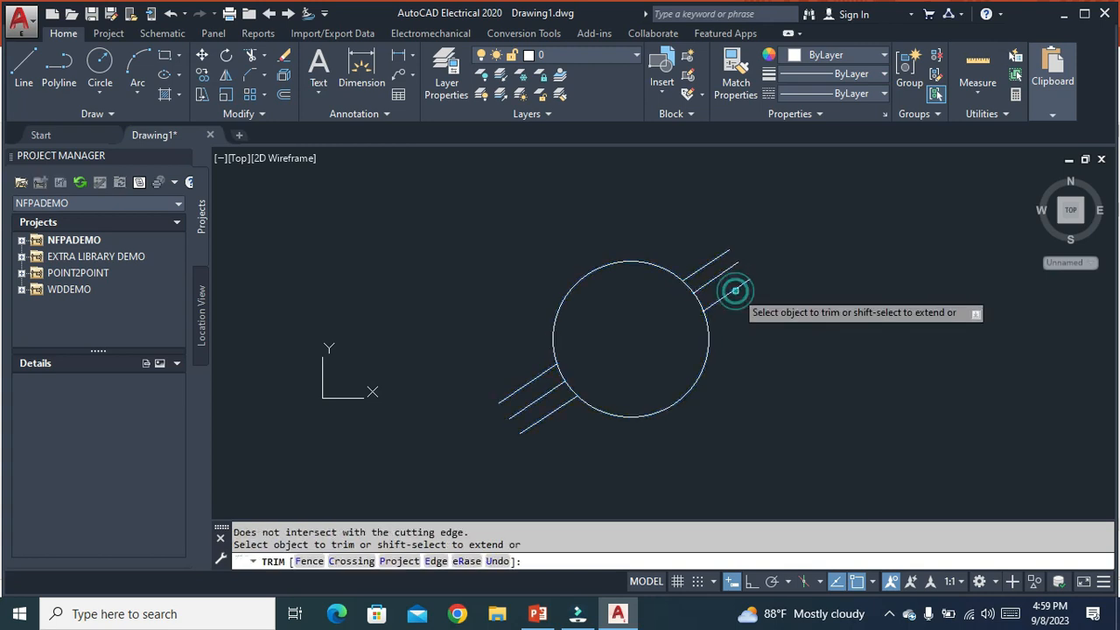
pyautogui.press('Escape')
pyautogui.press('Escape')
pyautogui.press('Escape')
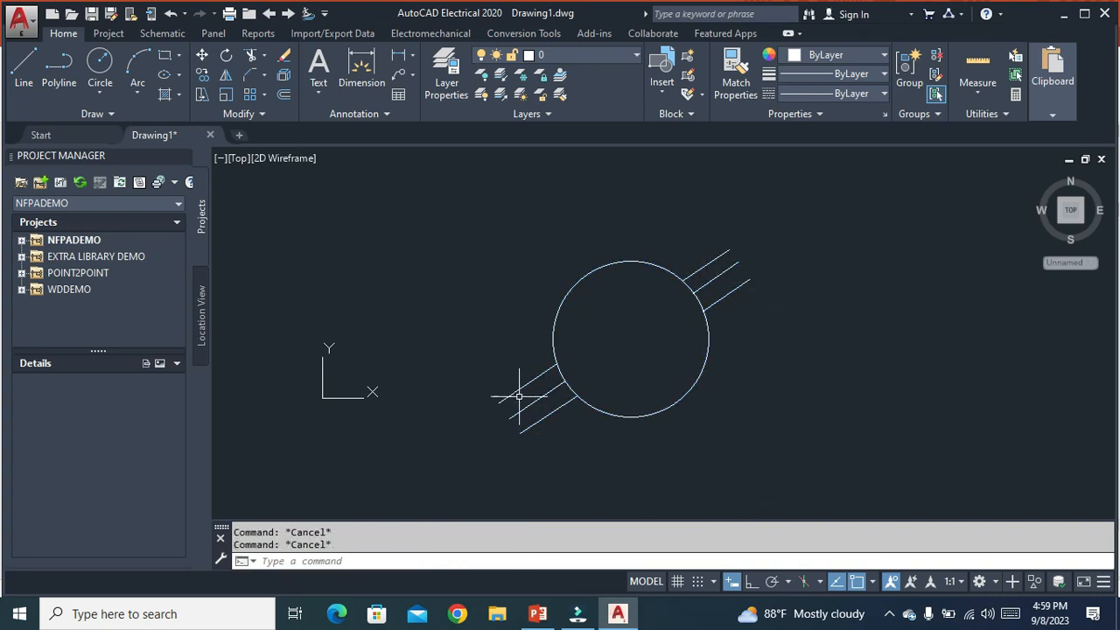
# - Undo the trim of the three line segments inside the circle
pyautogui.hotkey('ctrl', 'z')
pyautogui.hotkey('ctrl', 'z')
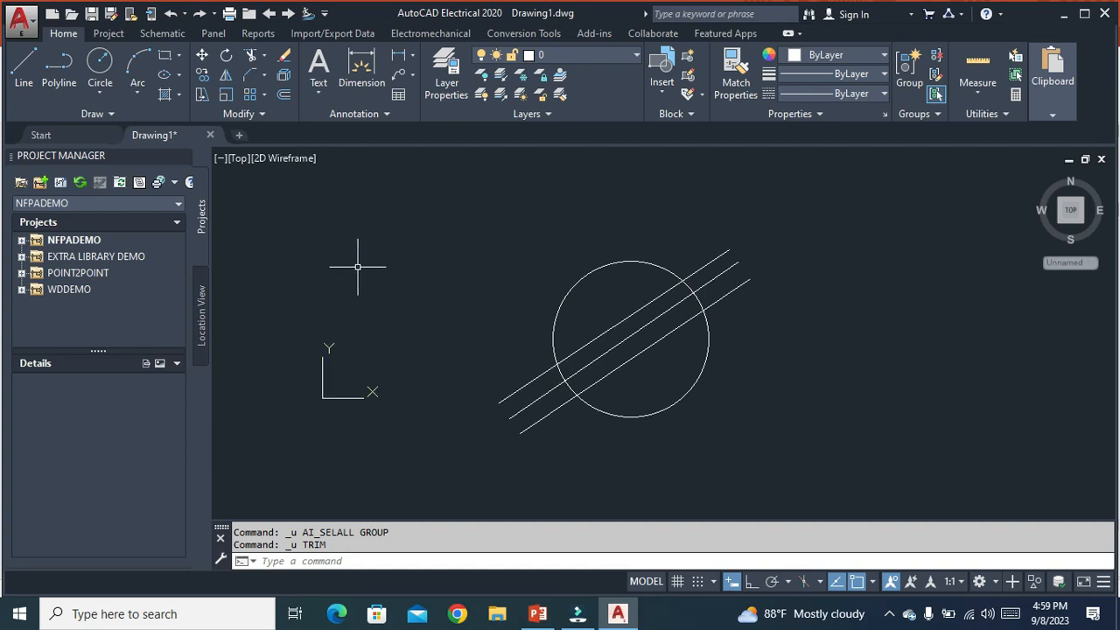
# - Trim the three line ends outside the circle's upper right, using all objects as cutting edges
pyautogui.hotkey('ctrl', 'a')
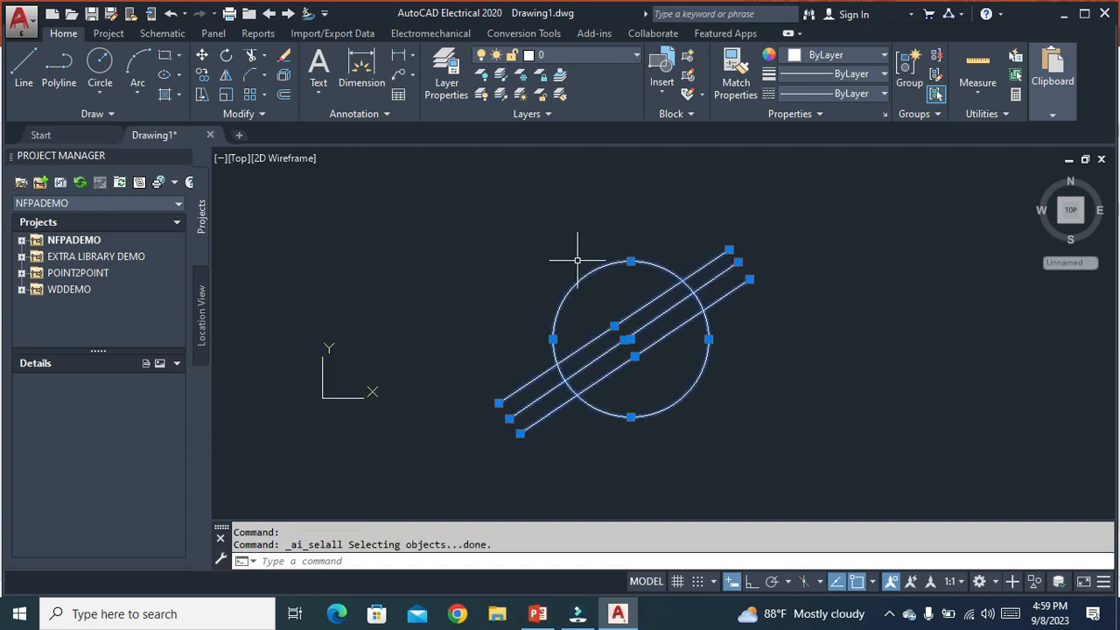
pyautogui.write('tr')
pyautogui.press('Return')
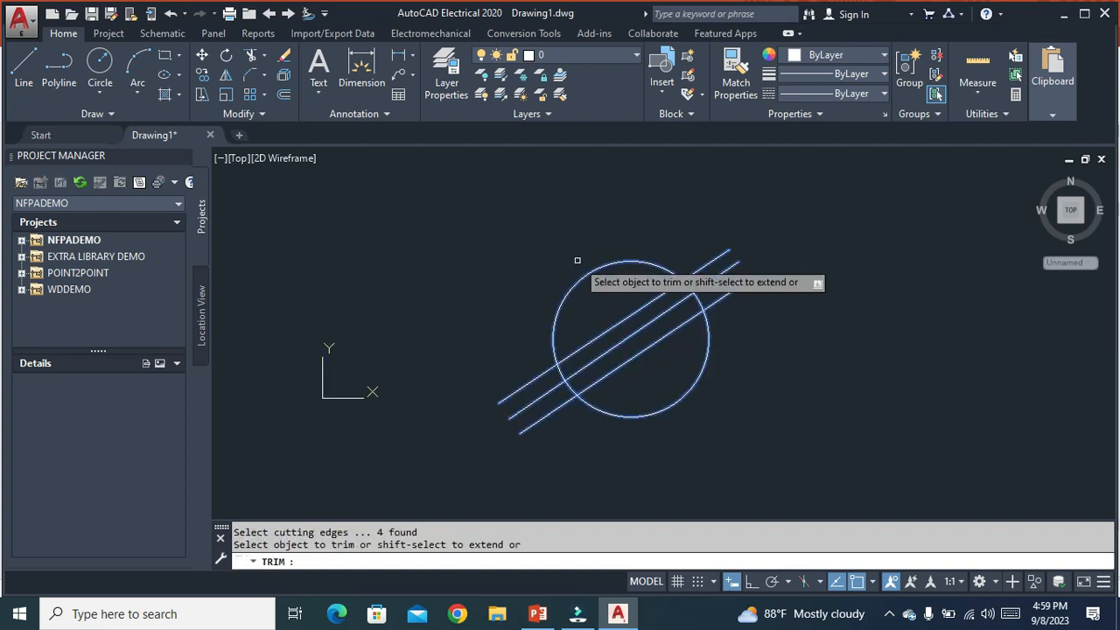
pyautogui.click(712, 260)
pyautogui.click(722, 272)
pyautogui.click(735, 289)
# - Trim the three line ends outside the circle's lower left with a crossing selection, and undo that trim
pyautogui.click(561, 458)
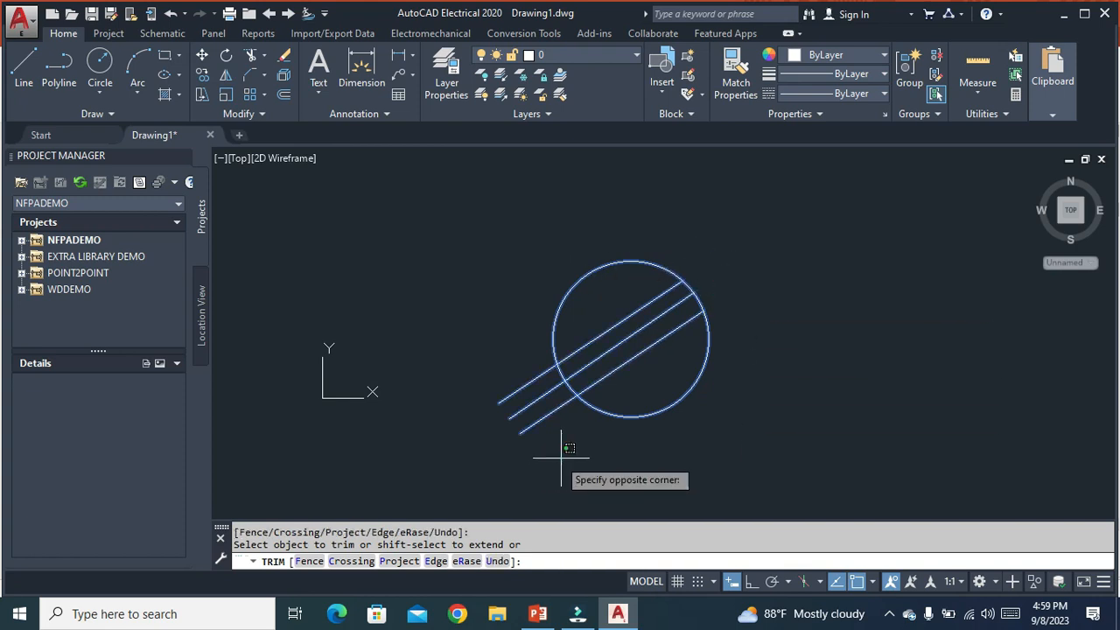
pyautogui.click(496, 365)
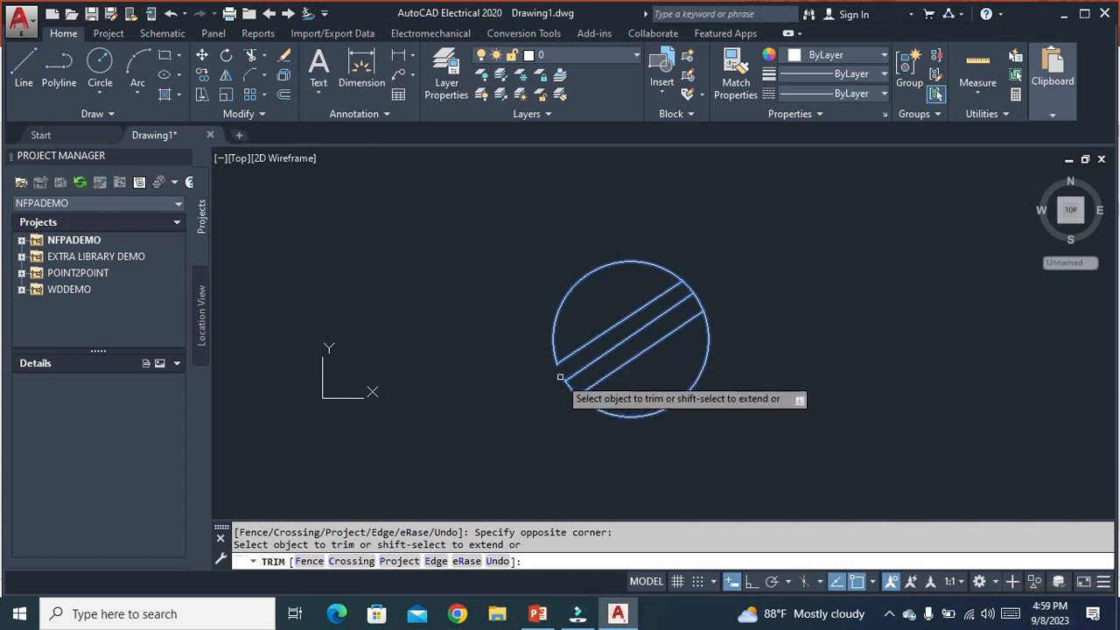
pyautogui.hotkey('ctrl', 'z')
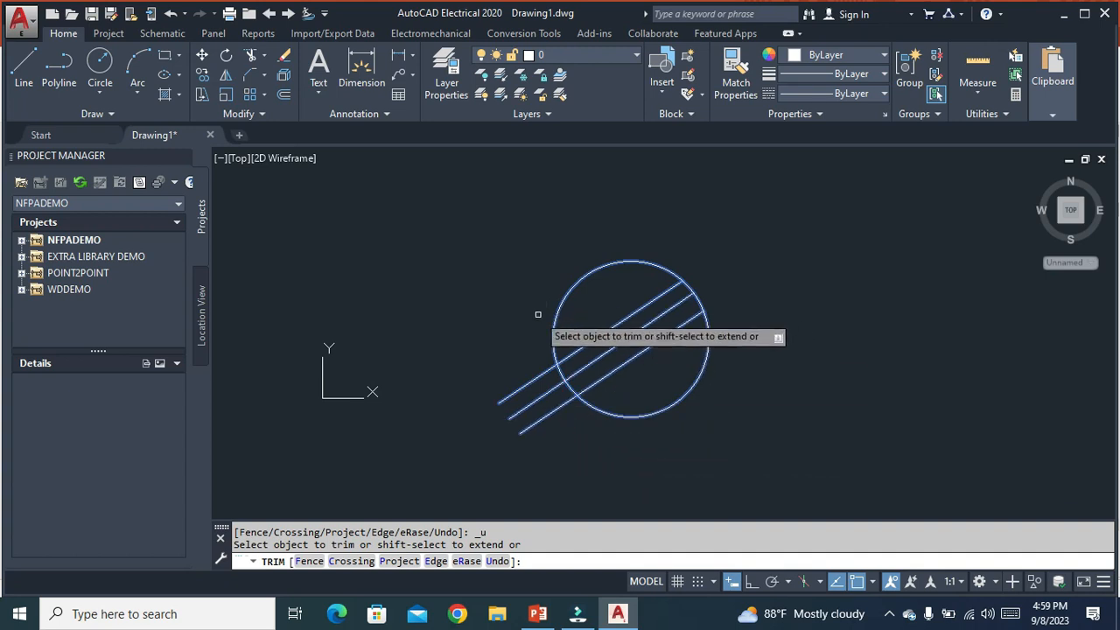
# - Trim the three line ends outside the circle's lower left and end the Trim command
pyautogui.click(525, 385)
pyautogui.click(496, 411)
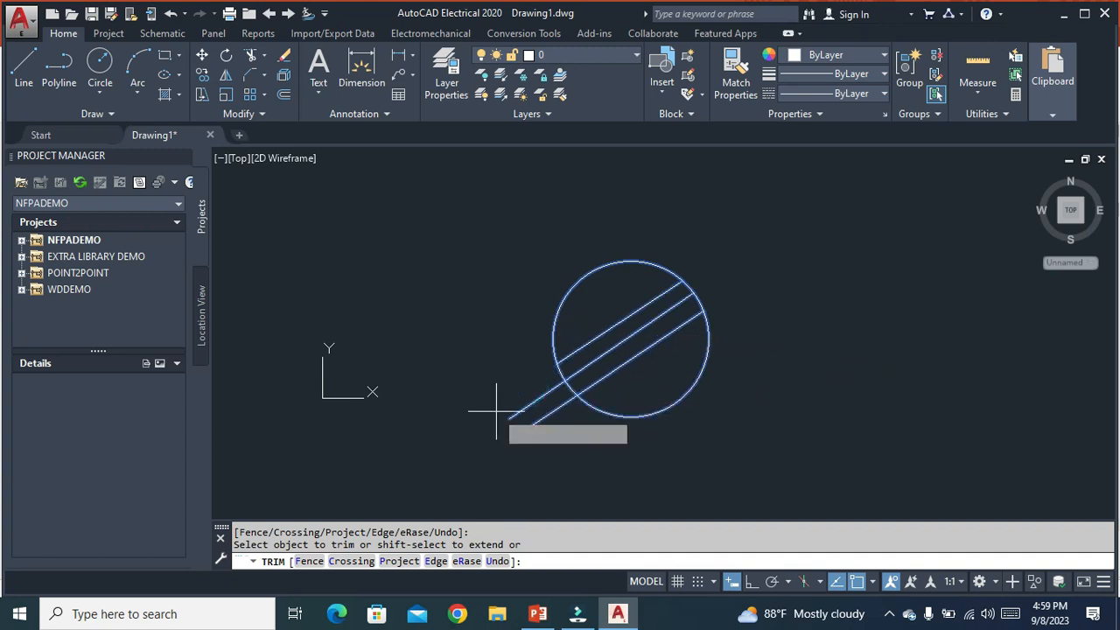
pyautogui.click(540, 447)
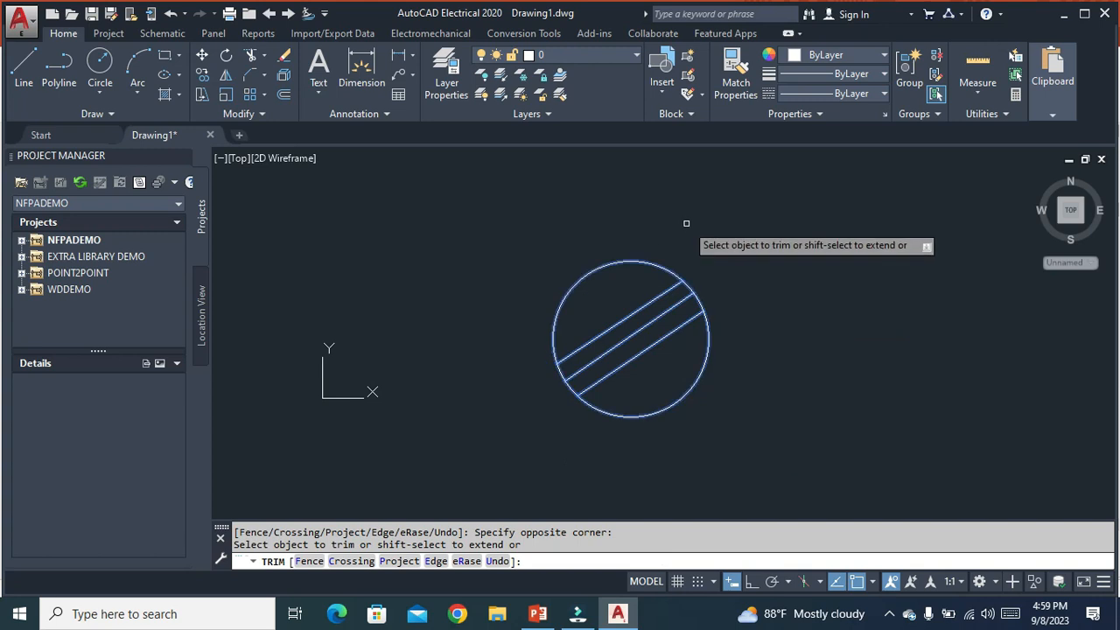
pyautogui.press('Escape')
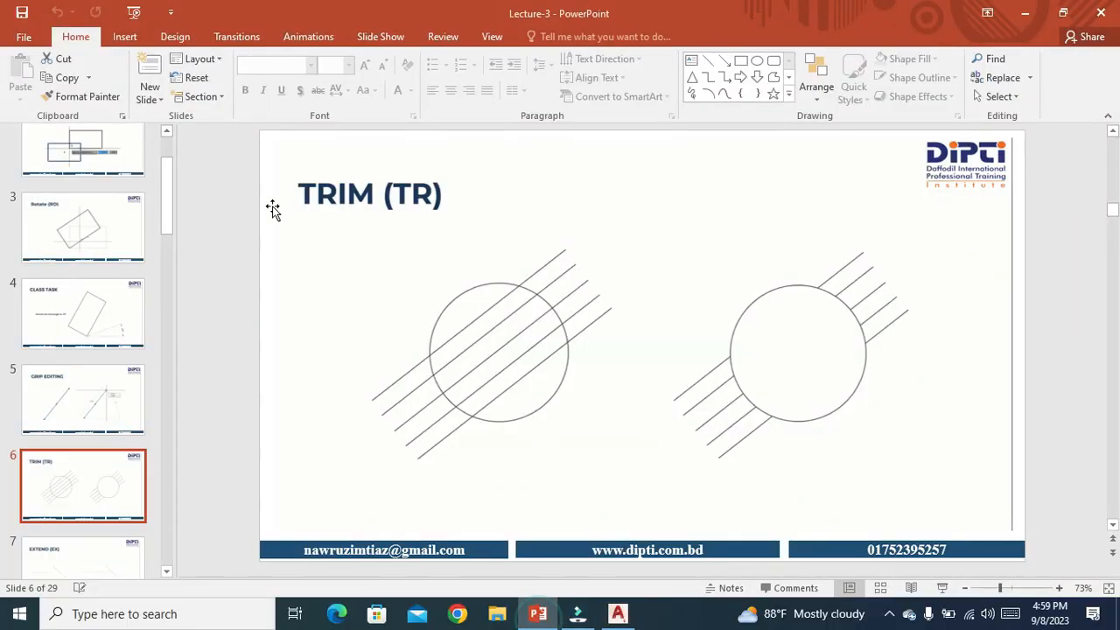
# - Switch to the PowerPoint lecture, review the TRIM (TR) slide again and show the EXTEND (EX) slide
pyautogui.scroll(-2, 54, 333)
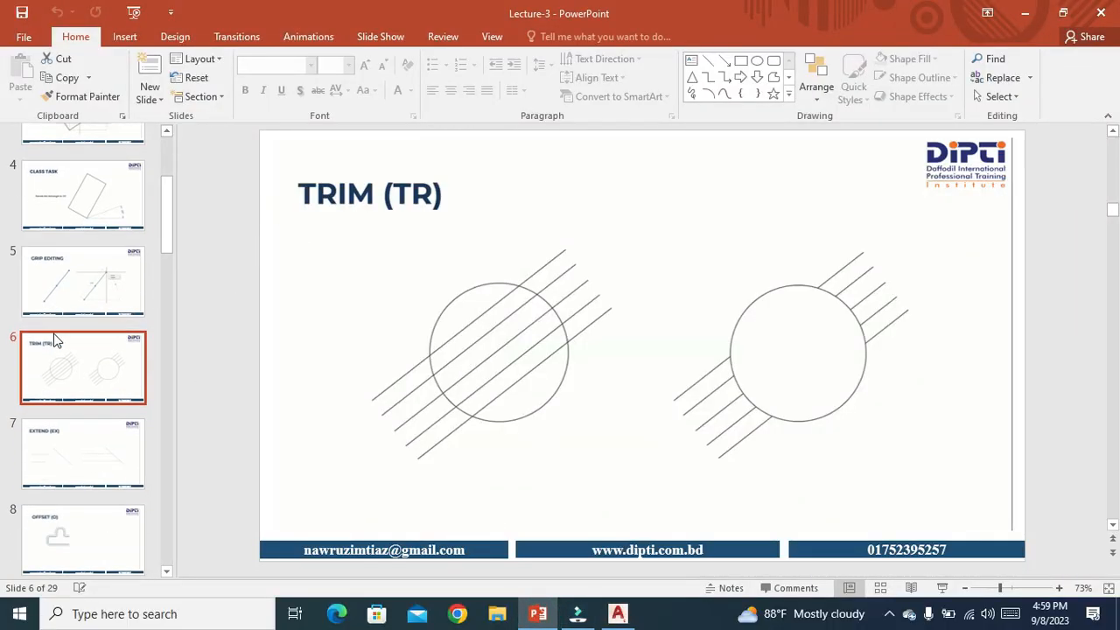
pyautogui.click(97, 460)
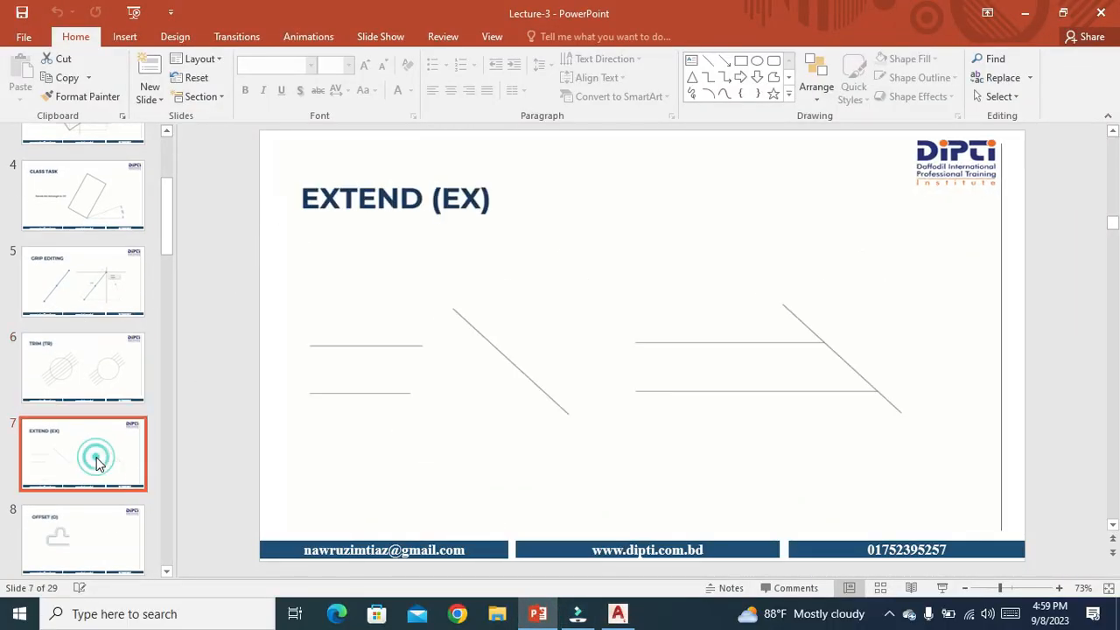
pyautogui.click(108, 369)
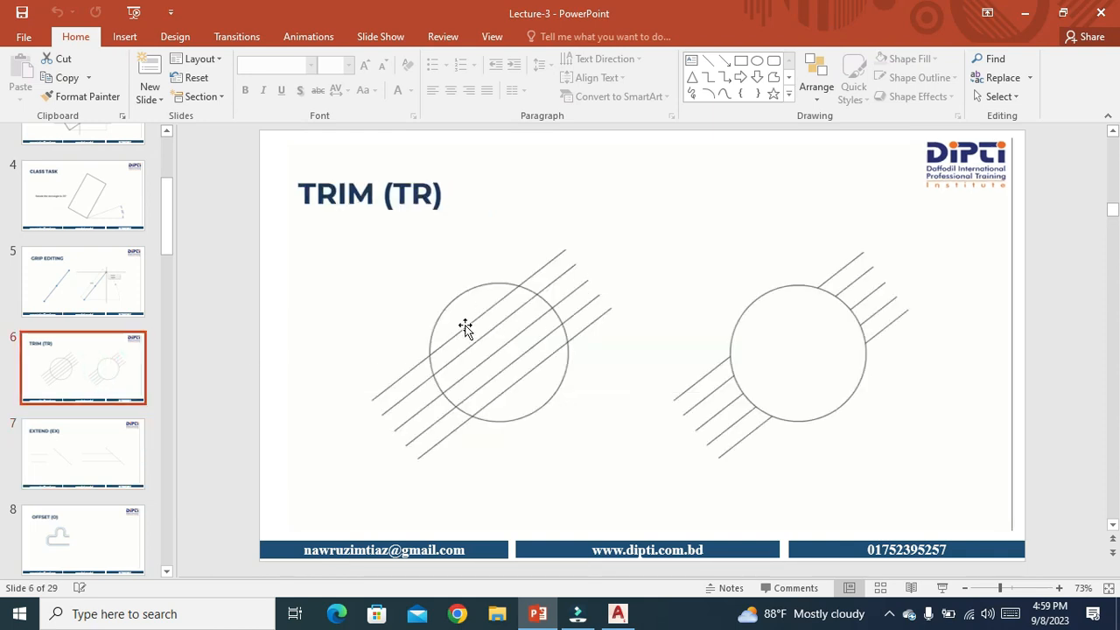
pyautogui.click(77, 434)
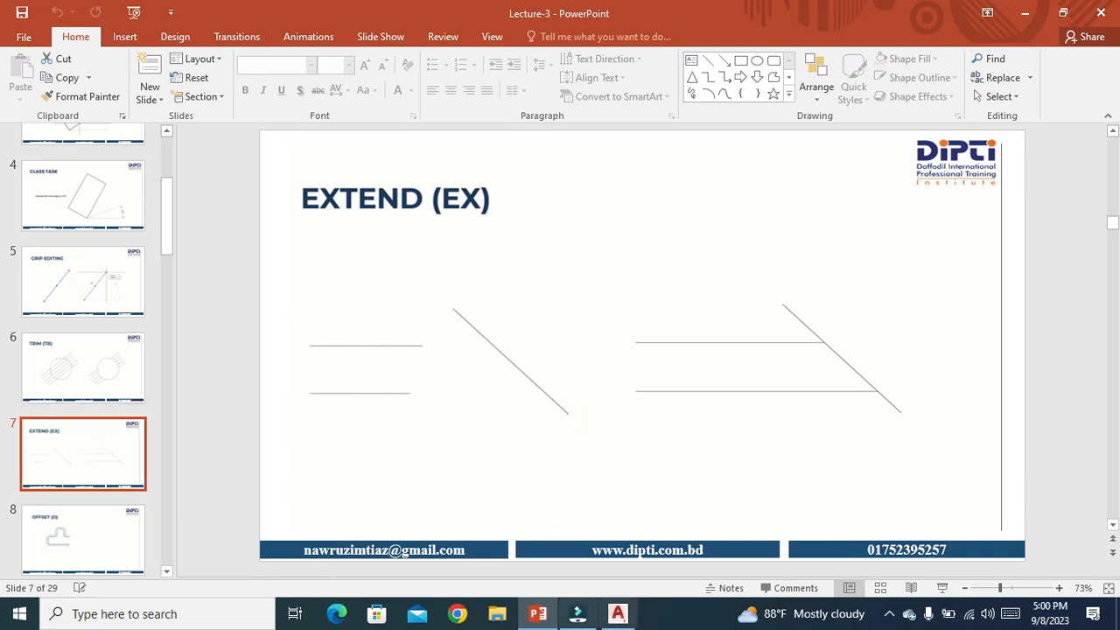
# - Switch to AutoCAD and erase the circle together with the three lines inside it
pyautogui.click(618, 613)
pyautogui.click(453, 207)
pyautogui.click(805, 451)
pyautogui.write('E')
pyautogui.press('Return')
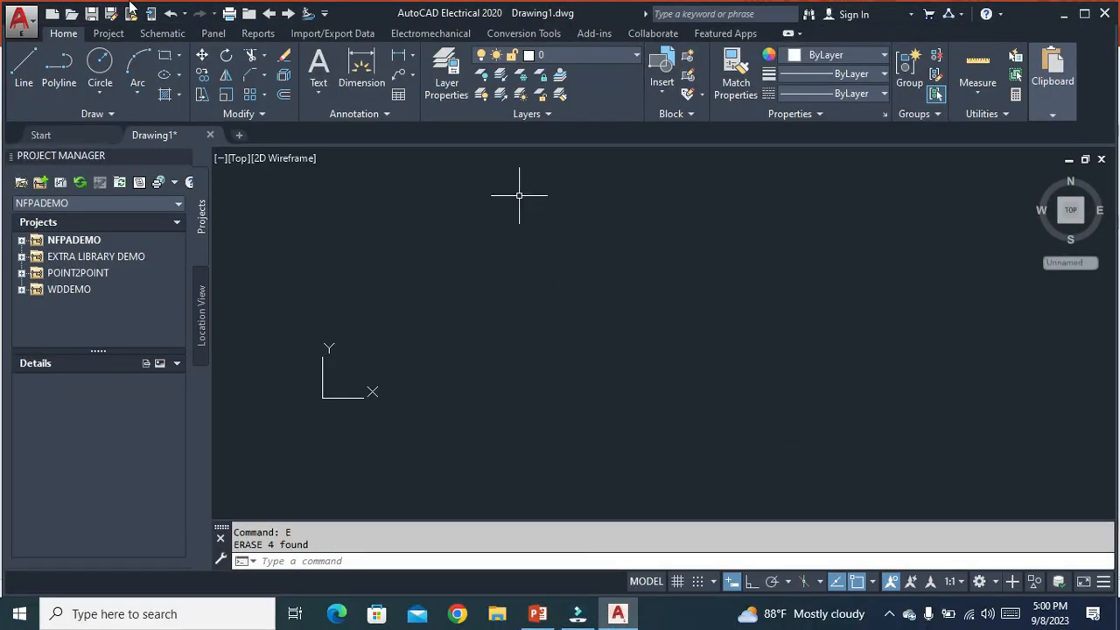
# - Draw a horizontal line in the empty drawing area with Ortho mode turned on
pyautogui.click(24, 65)
pyautogui.click(751, 582)
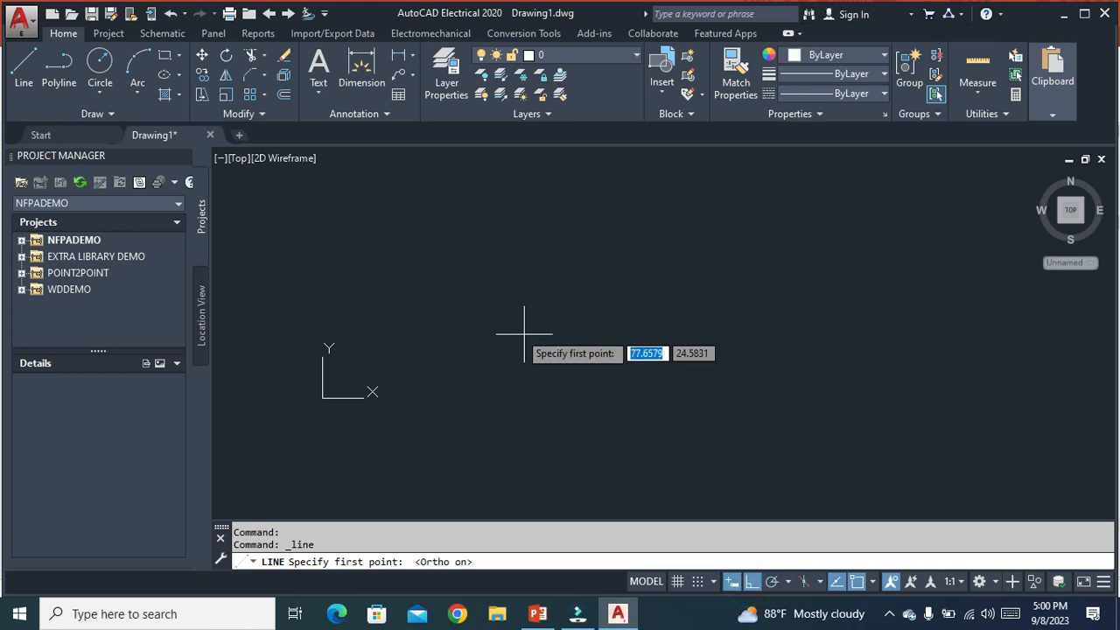
pyautogui.click(485, 319)
pyautogui.click(666, 321)
pyautogui.press('Escape')
# - Draw a second, longer horizontal line of about 106 units below the first, starting near the same left alignment
pyautogui.press('Return')
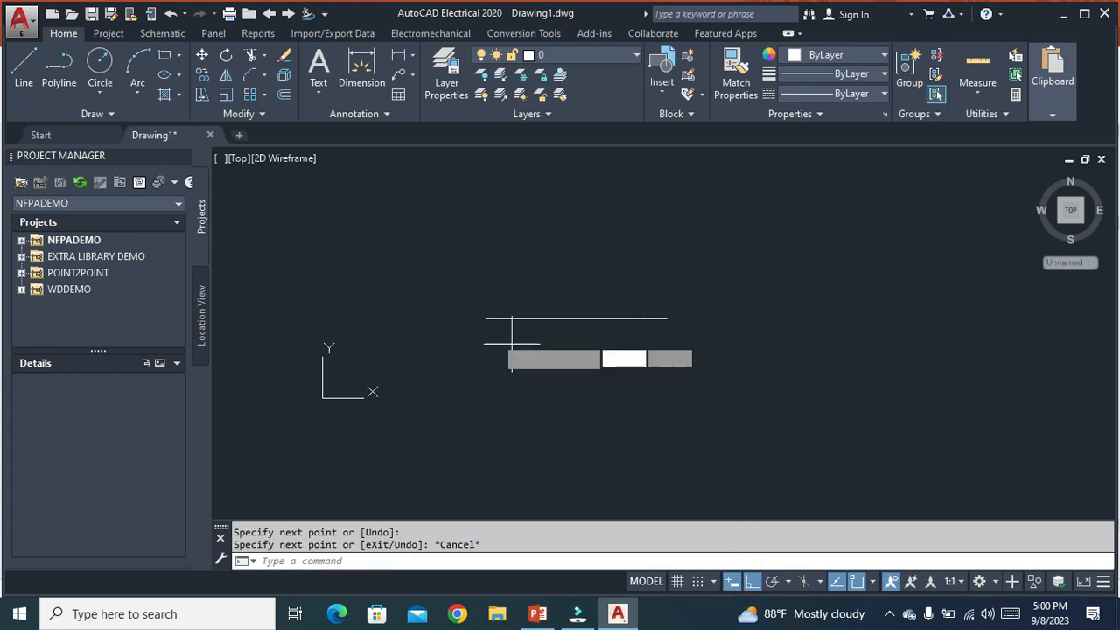
pyautogui.click(487, 406)
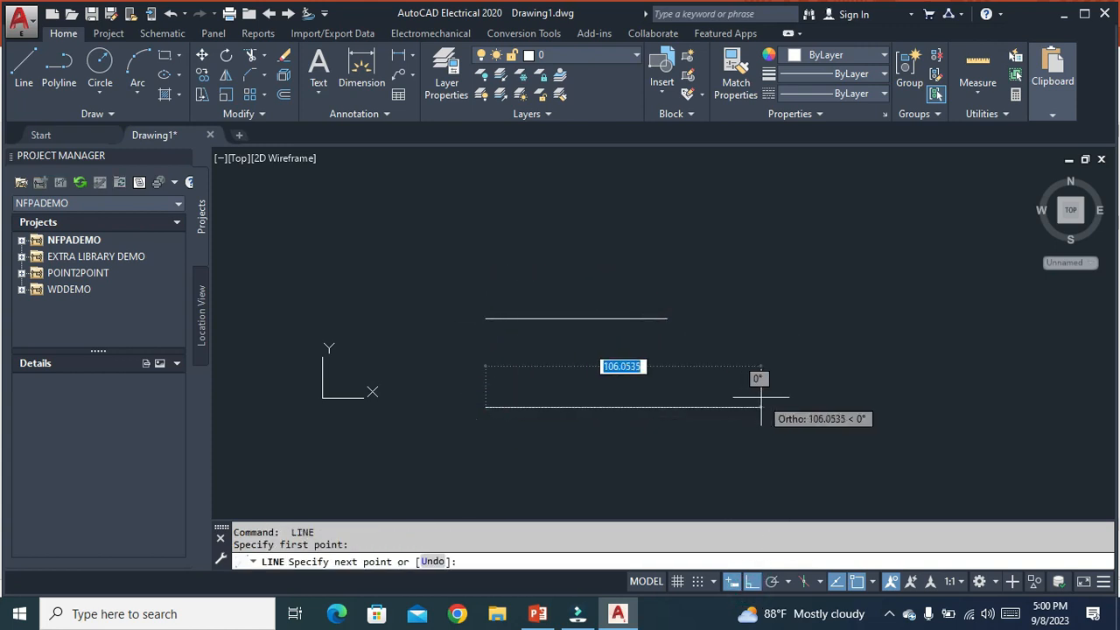
pyautogui.click(761, 398)
pyautogui.press('Escape')
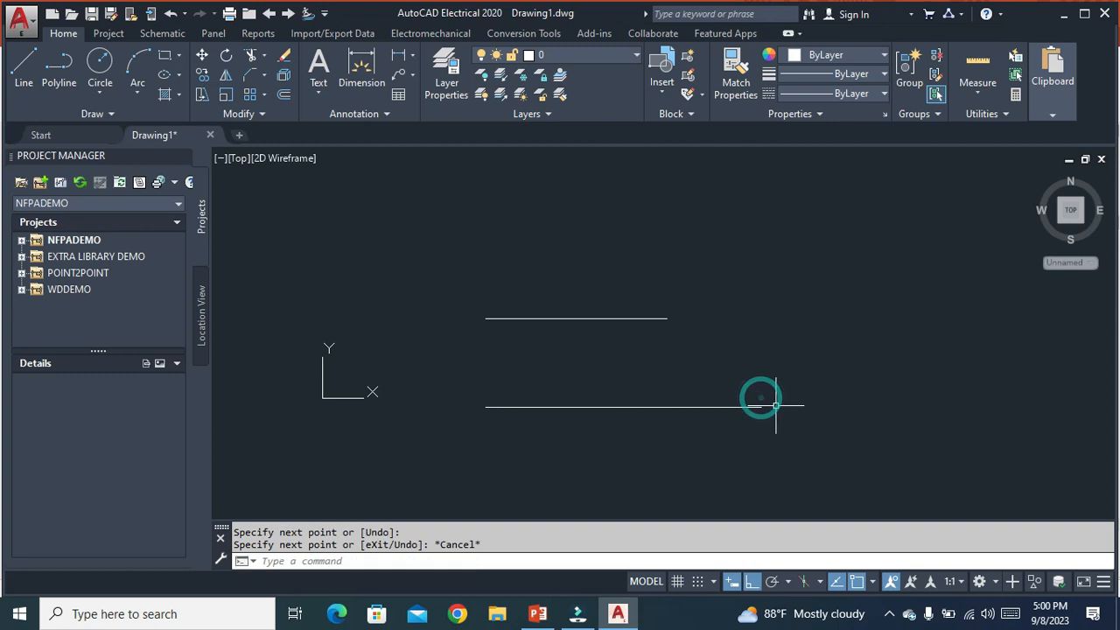
# - Draw a line sloping down to the right beyond both horizontal lines' right ends, with Ortho mode off
pyautogui.click(24, 68)
pyautogui.click(744, 269)
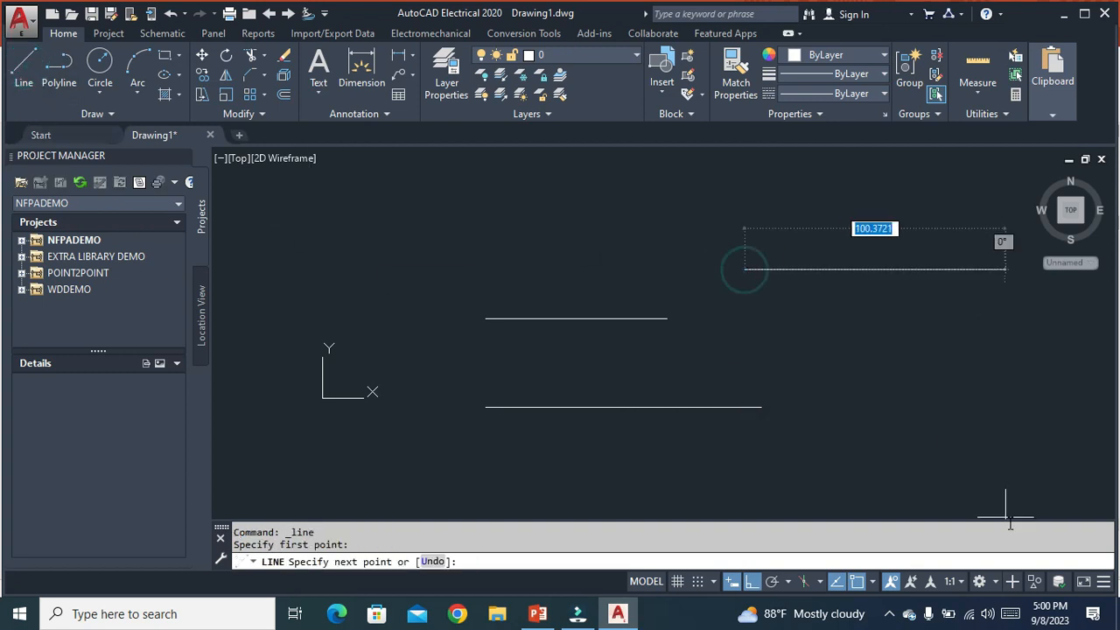
pyautogui.click(753, 581)
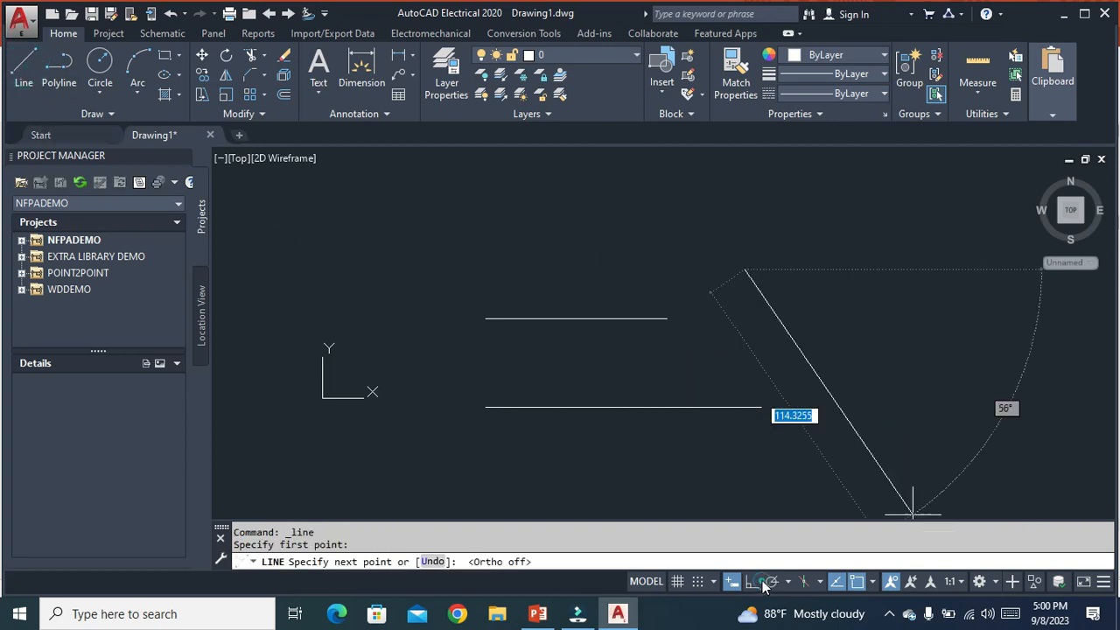
pyautogui.click(867, 449)
pyautogui.press('Escape')
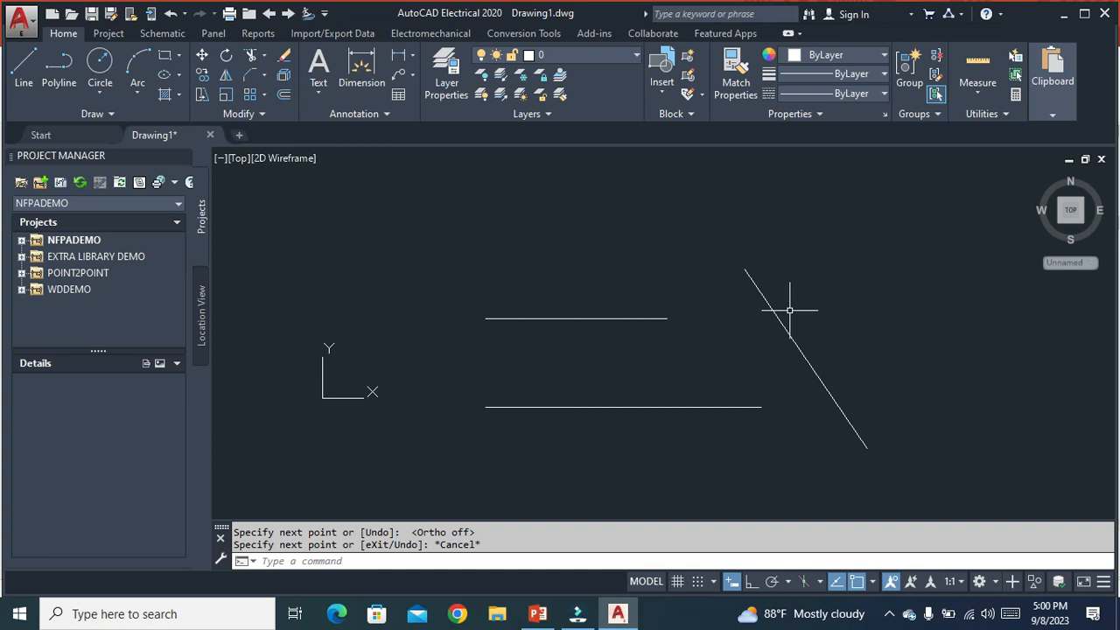
# - Stretch the upper line's right end grip horizontally to the sloping line with Ortho on, and undo that grip edit
pyautogui.click(662, 313)
pyautogui.click(659, 320)
pyautogui.click(667, 319)
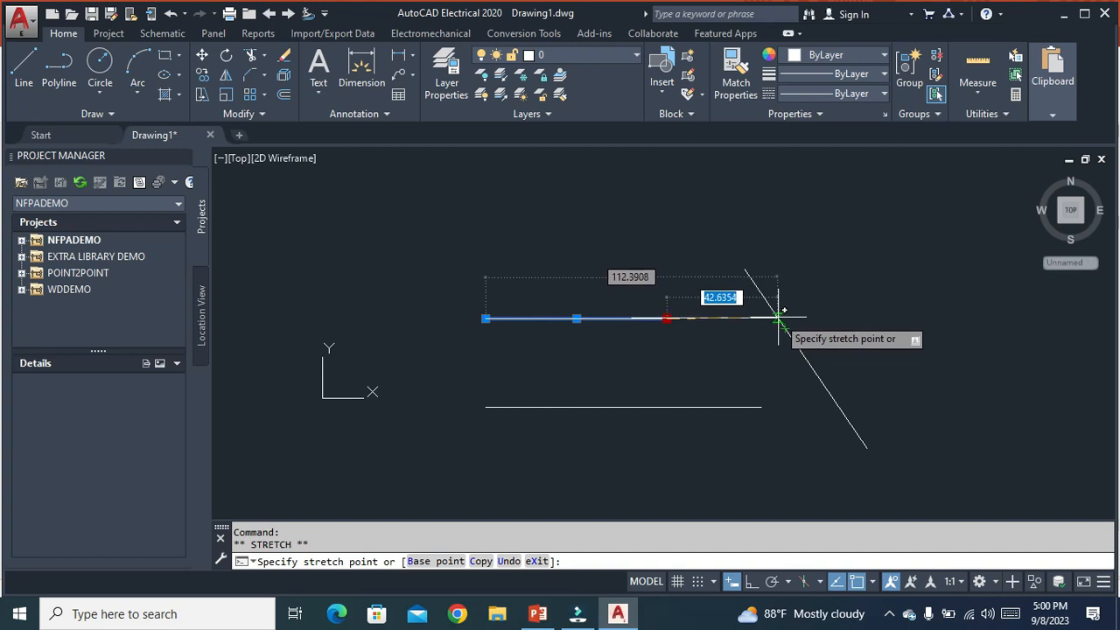
pyautogui.click(750, 582)
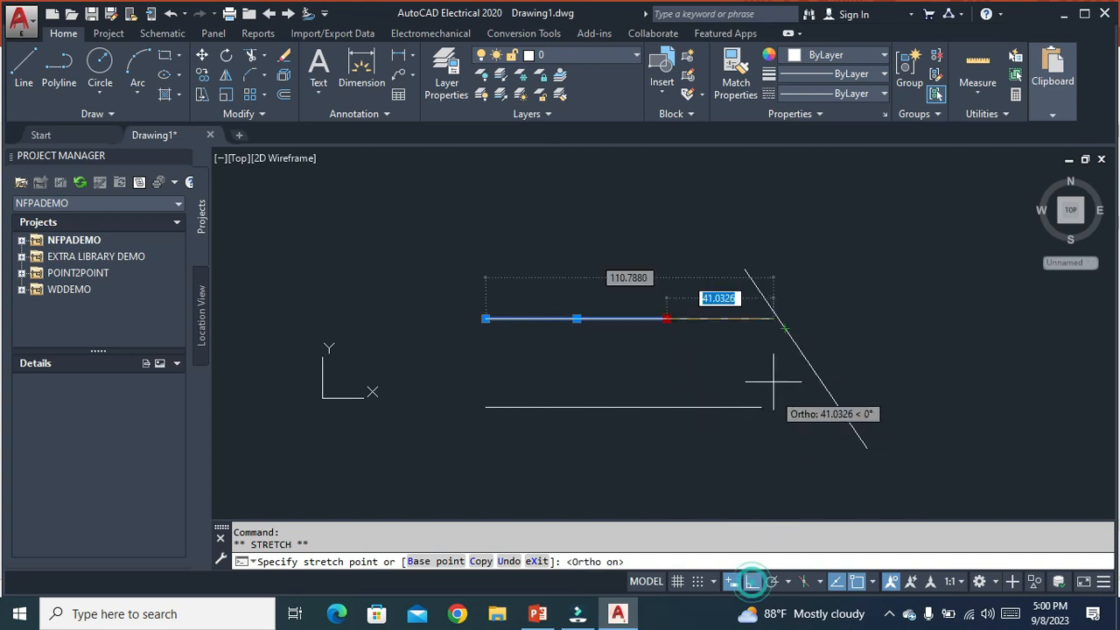
pyautogui.click(779, 318)
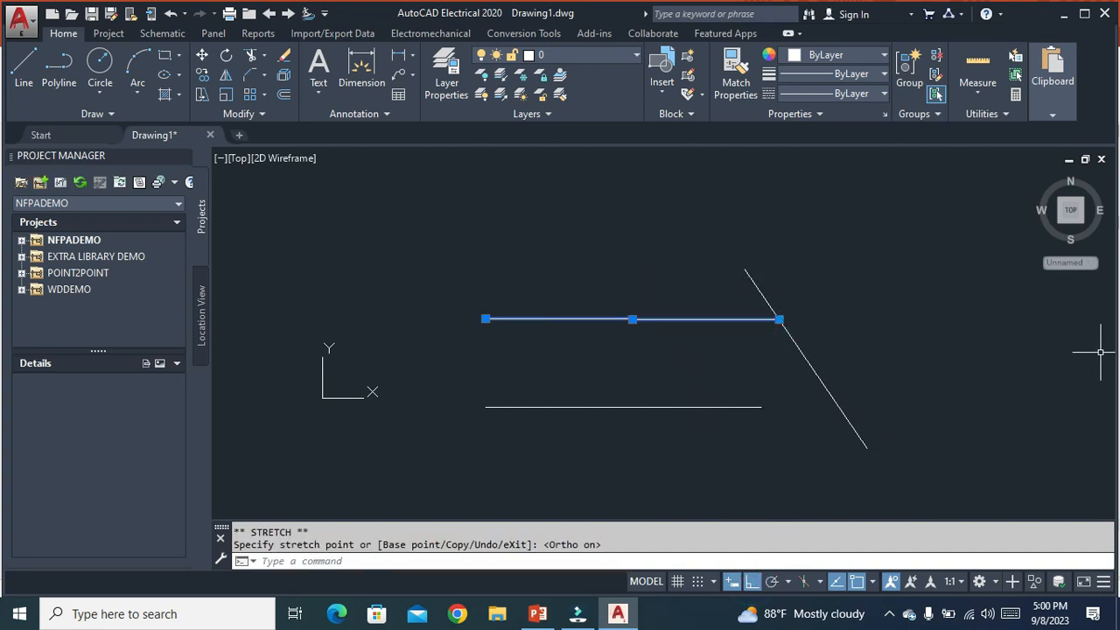
pyautogui.press('Escape')
pyautogui.hotkey('ctrl', 'z')
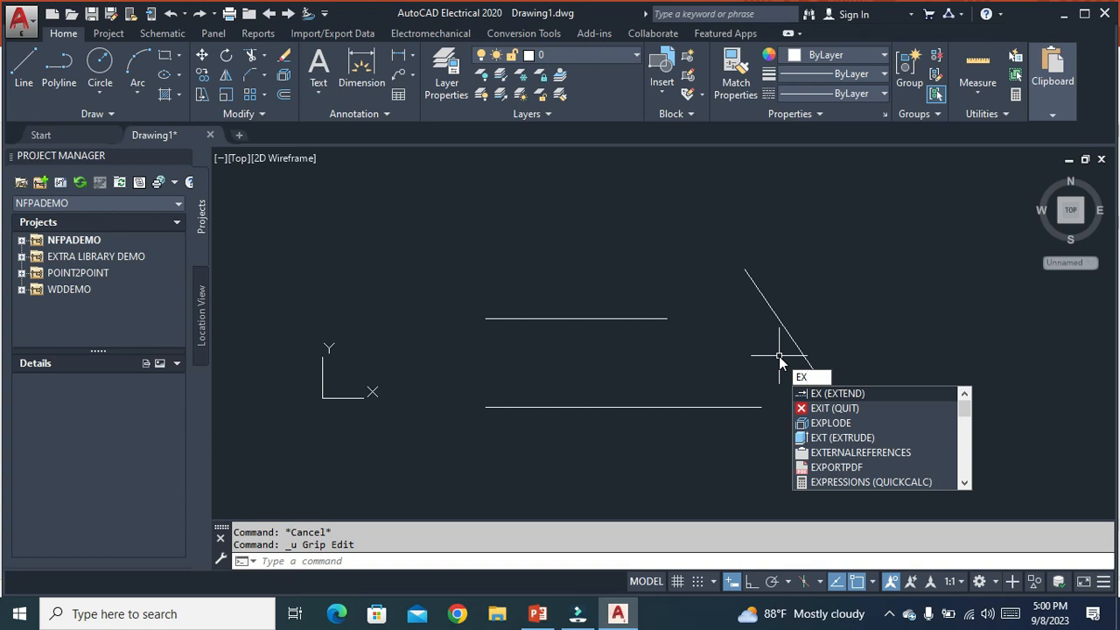
# - Extend both horizontal lines to the sloping line, using all objects as boundary edges
pyautogui.press('Return')
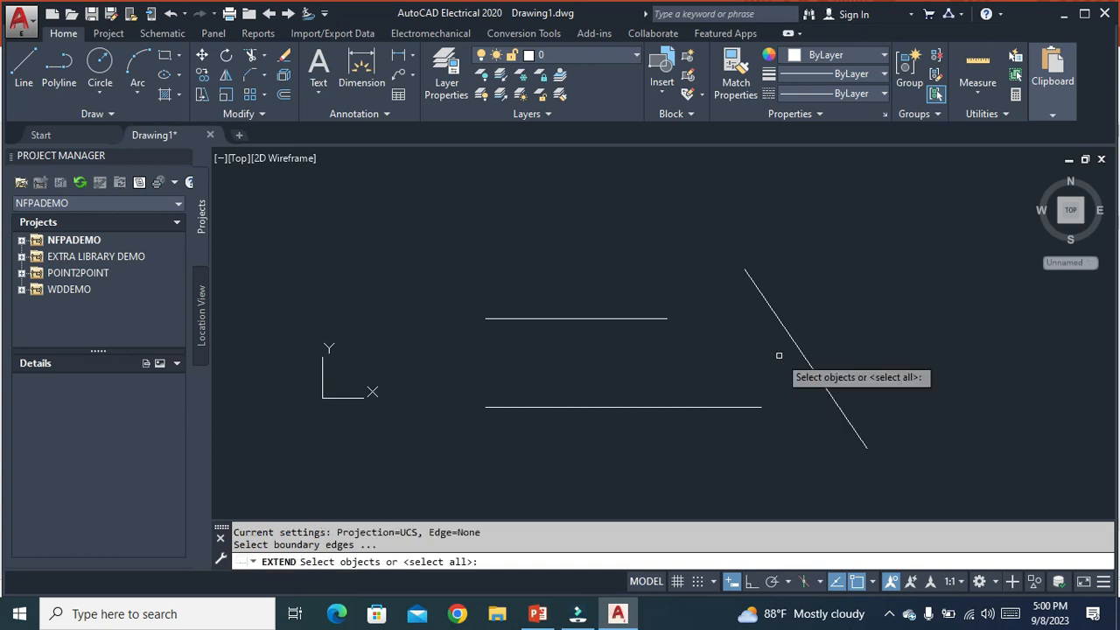
pyautogui.hotkey('ctrl', 'a')
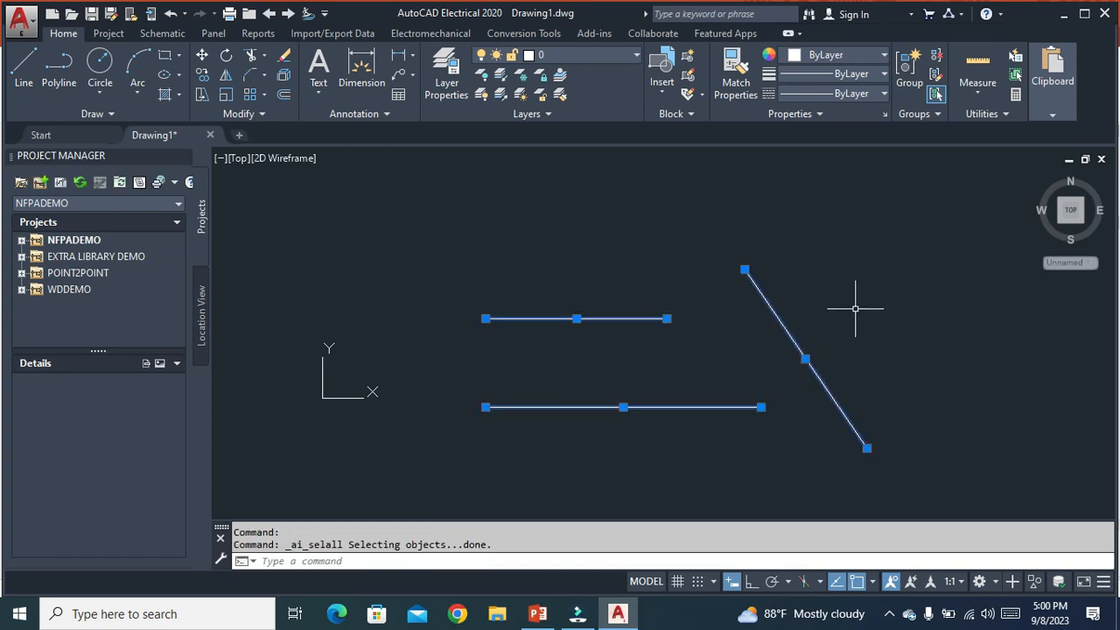
pyautogui.write('ex')
pyautogui.press('Return')
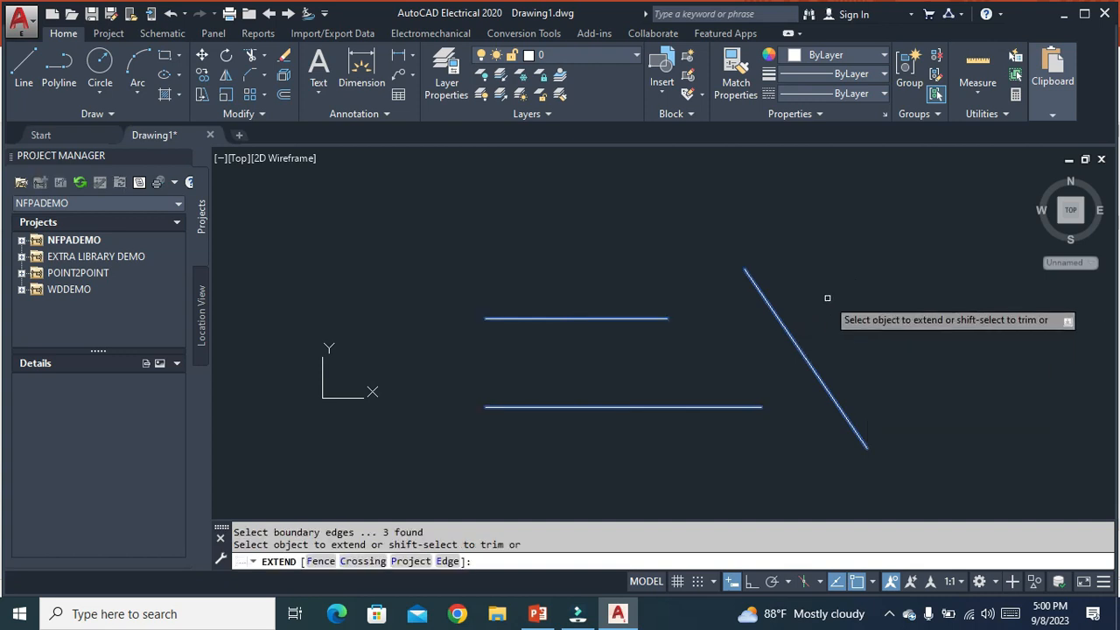
pyautogui.click(603, 318)
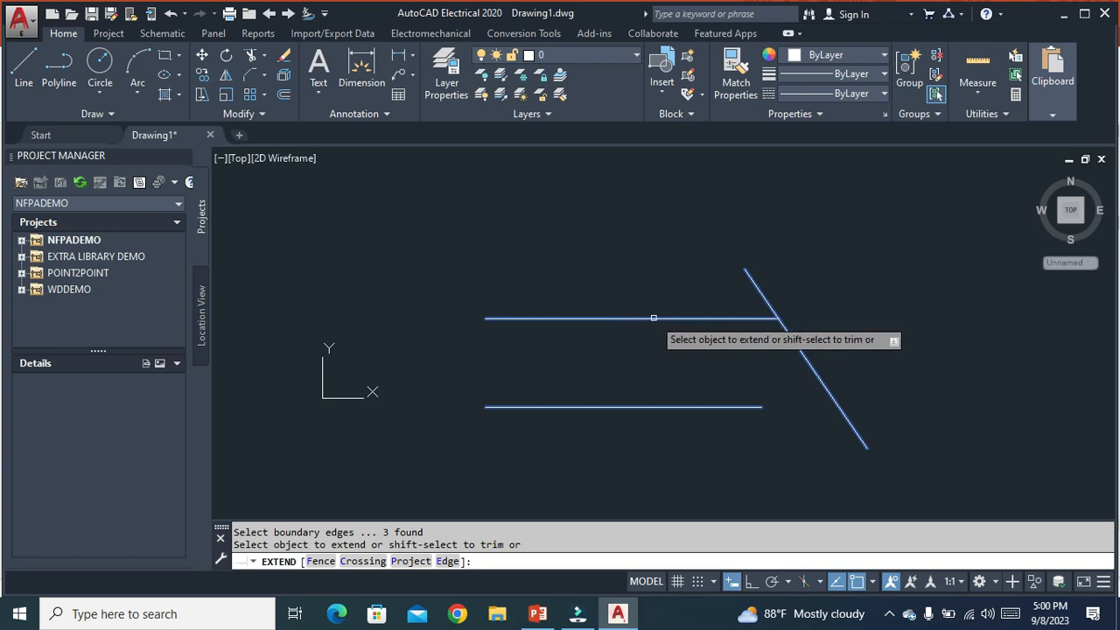
pyautogui.click(653, 318)
pyautogui.click(715, 406)
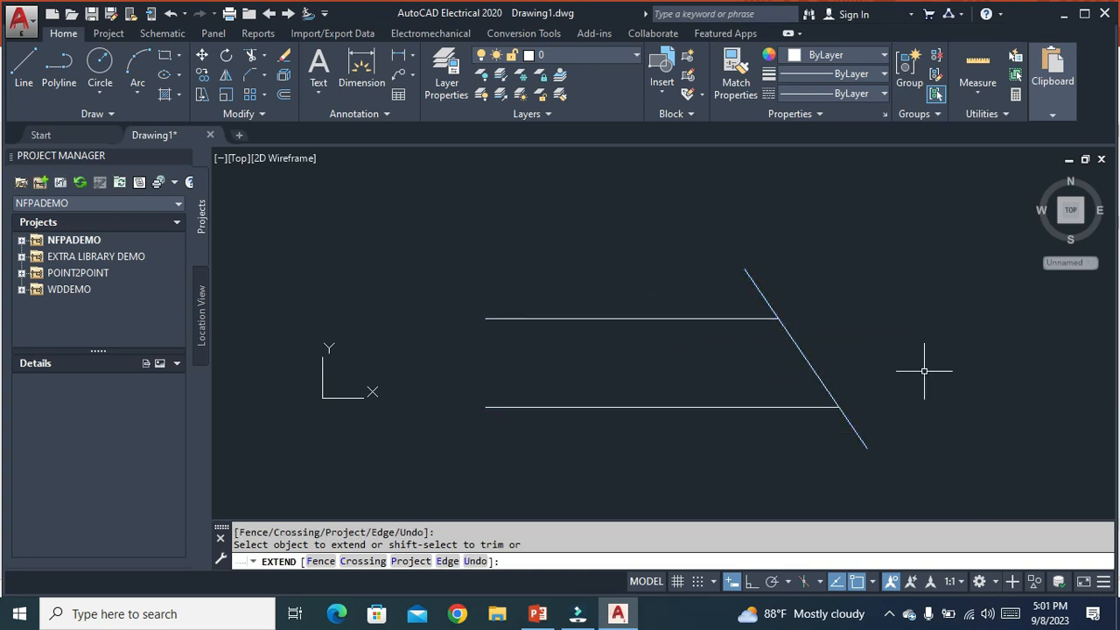
pyautogui.press('Escape')
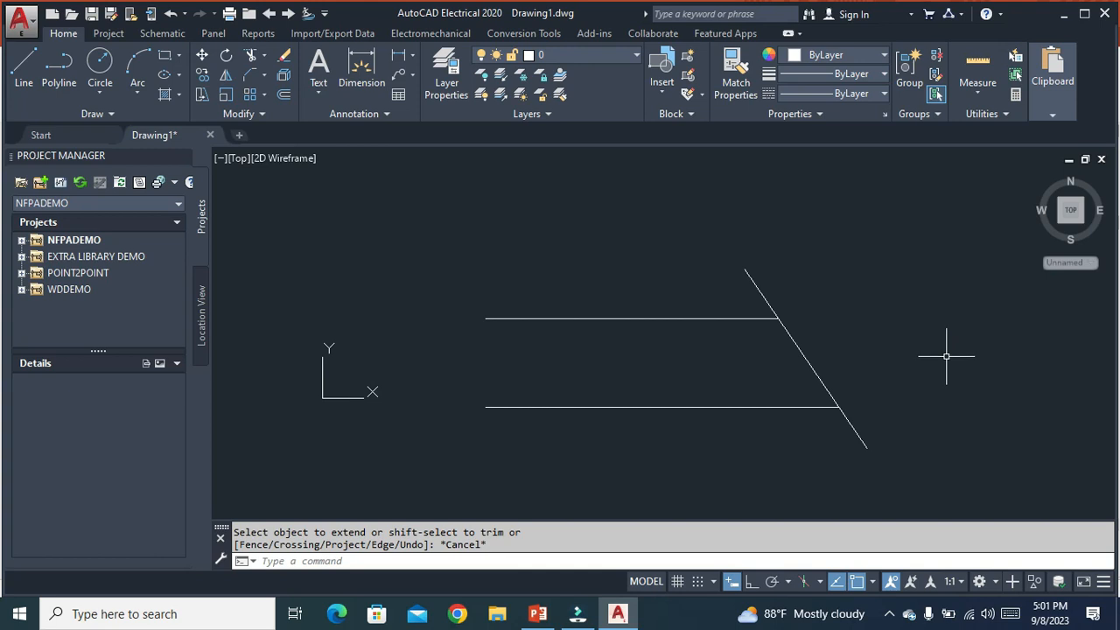
# - Trim the sloping line's two ends beyond the horizontal lines, using all objects as cutting edges
pyautogui.hotkey('ctrl', 'a')
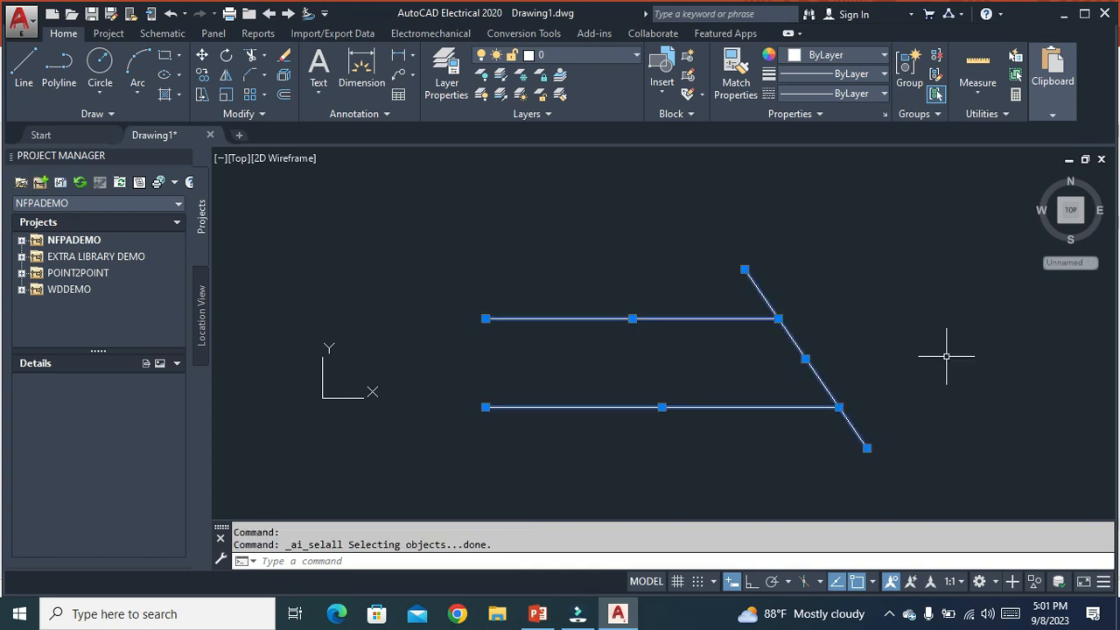
pyautogui.press('Return')
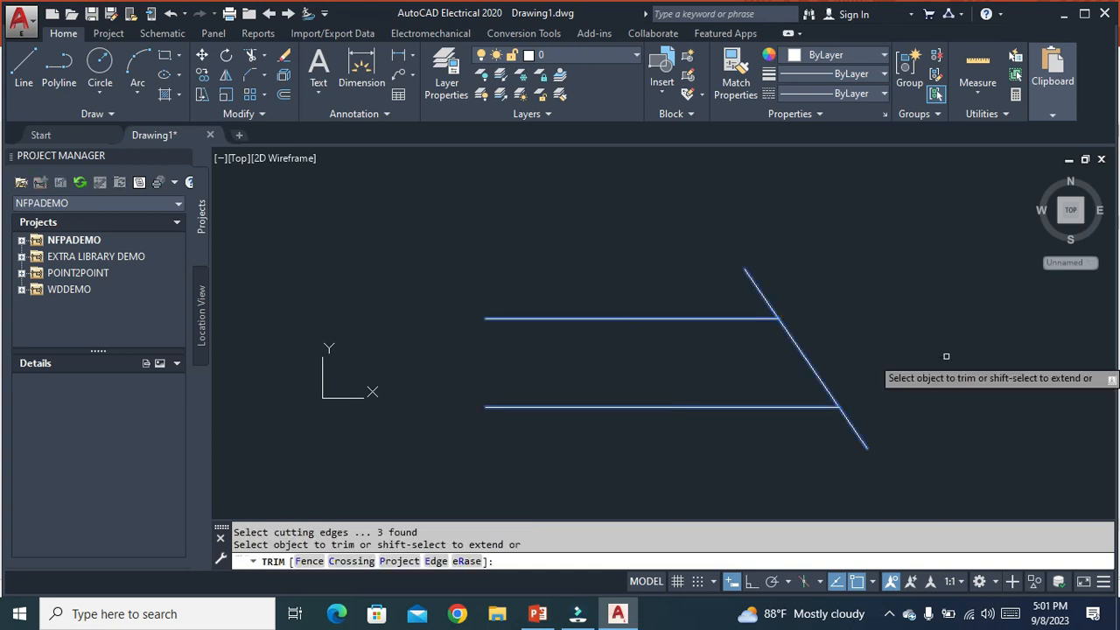
pyautogui.click(864, 445)
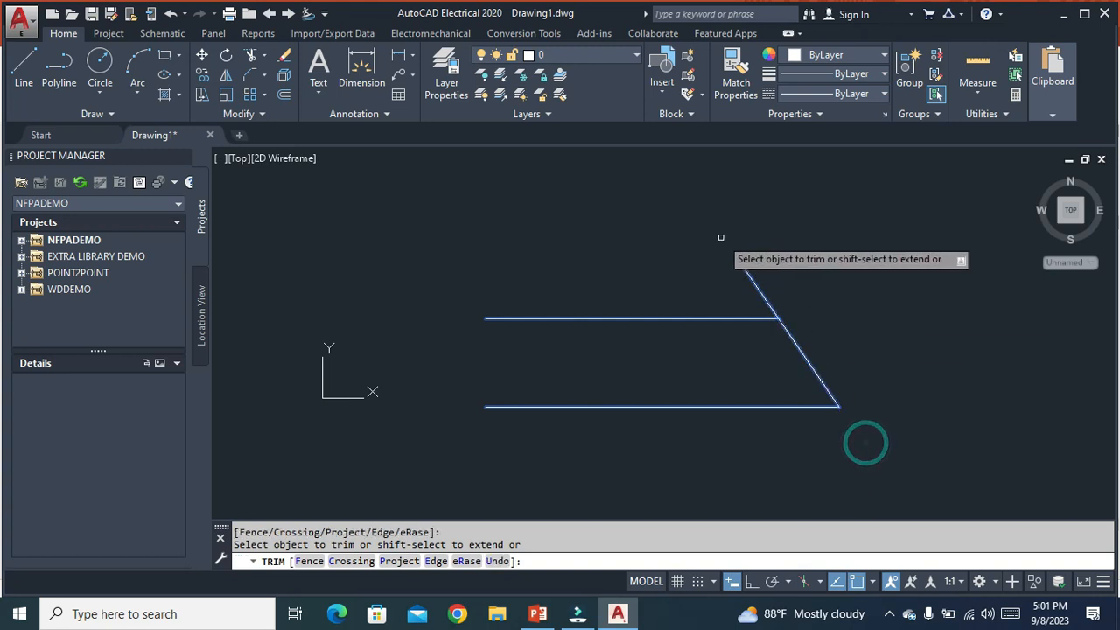
pyautogui.click(749, 275)
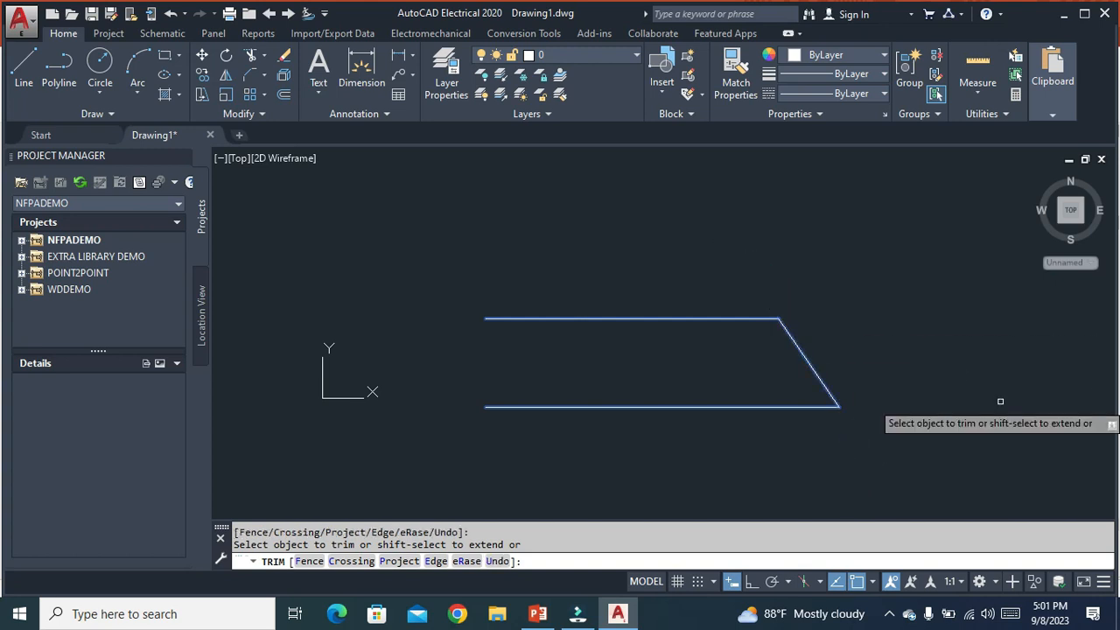
pyautogui.press('Escape')
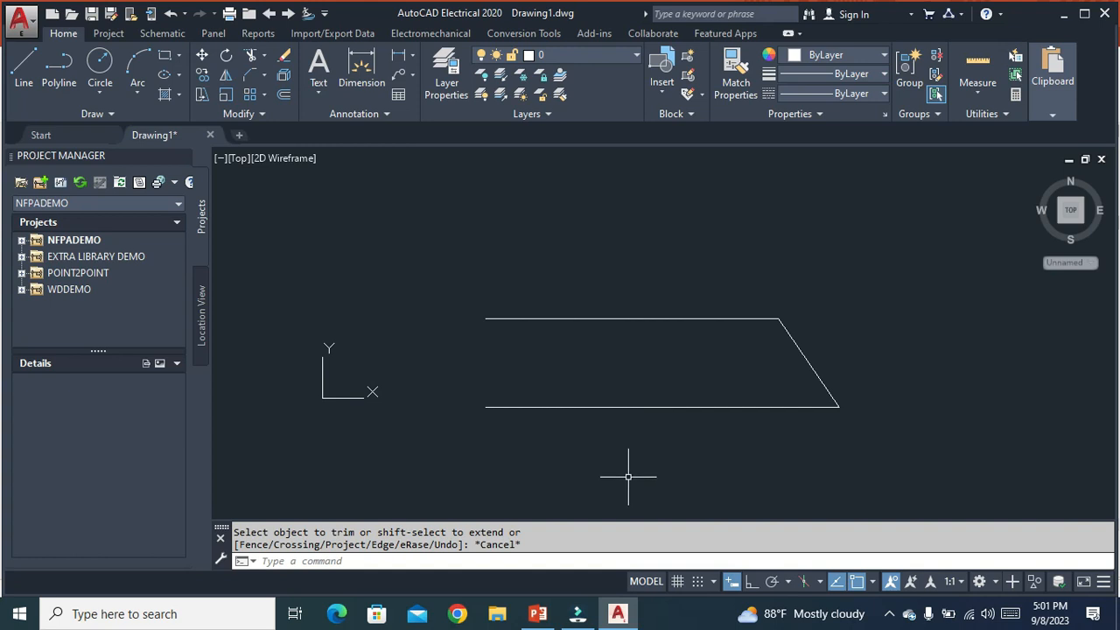
# - Draw a second sloping line that crosses both horizontal lines near their left ends
pyautogui.press('Return')
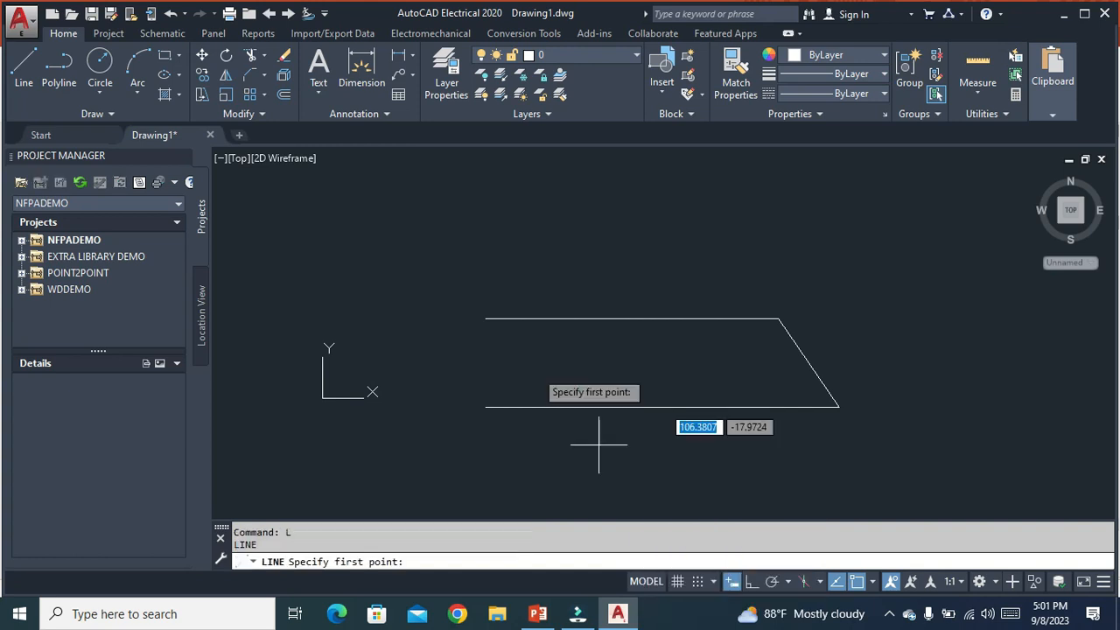
pyautogui.click(516, 272)
pyautogui.click(622, 464)
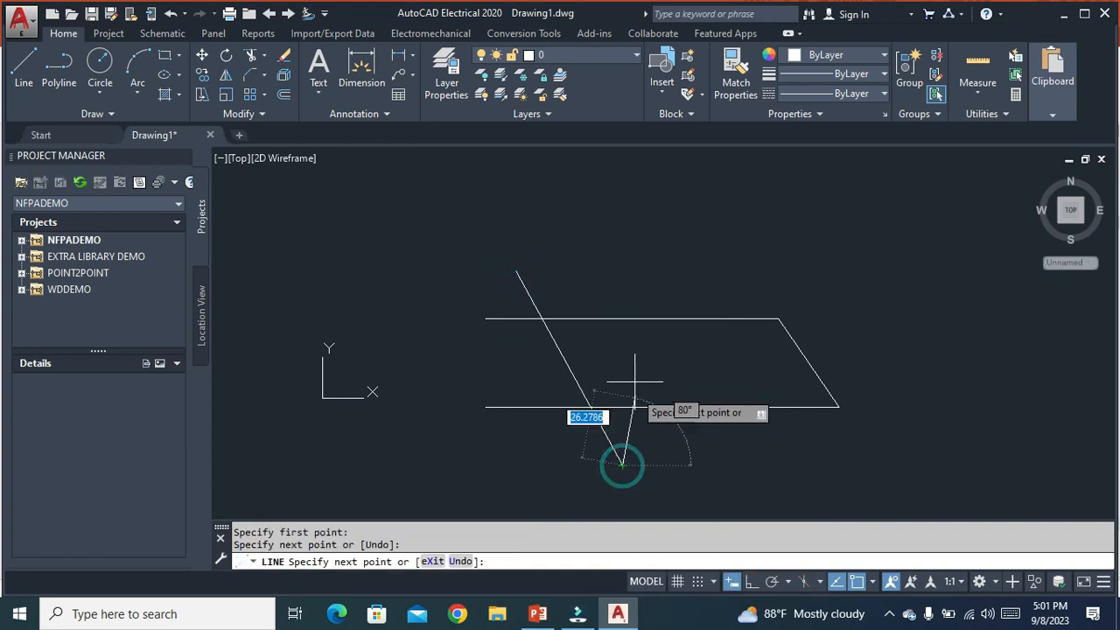
pyautogui.press('Escape')
# - Trim the overhanging ends of the left sloping line and both horizontal lines to leave a closed four-sided shape
pyautogui.hotkey('ctrl', 'a')
pyautogui.write('TR')
pyautogui.press('Return')
pyautogui.moveTo(644, 448)
pyautogui.mouseDown()
pyautogui.moveTo(592, 446)
pyautogui.moveTo(621, 465)
pyautogui.mouseUp()
pyautogui.click(533, 405)
pyautogui.click(515, 318)
pyautogui.click(530, 300)
pyautogui.press('Escape')
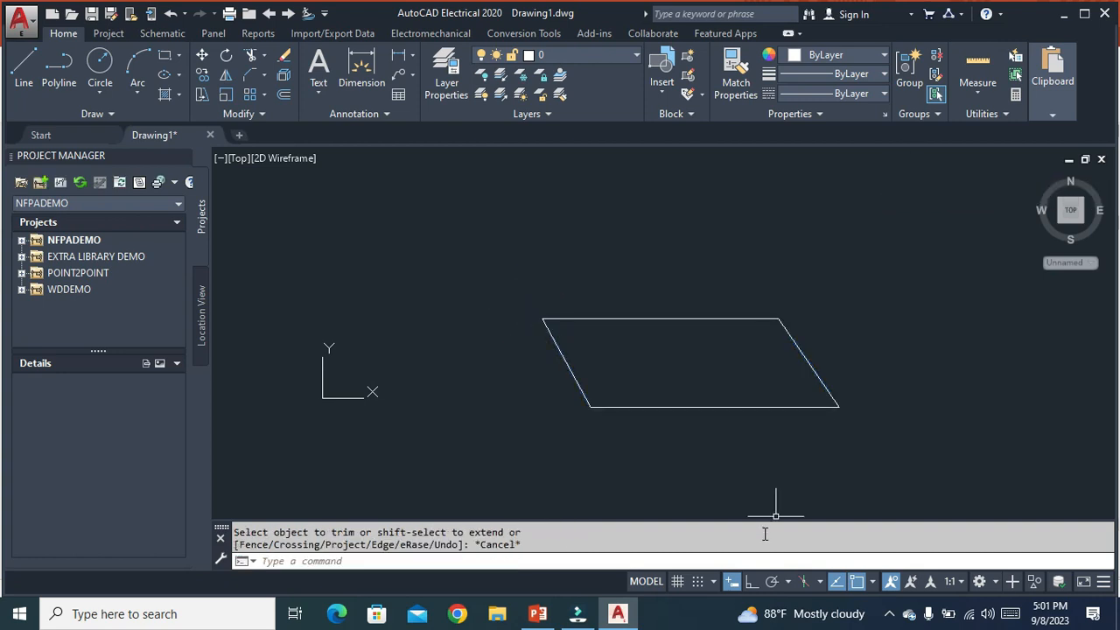
# - Switch to the PowerPoint lecture and show the OFFSET (O) slide
pyautogui.click(537, 613)
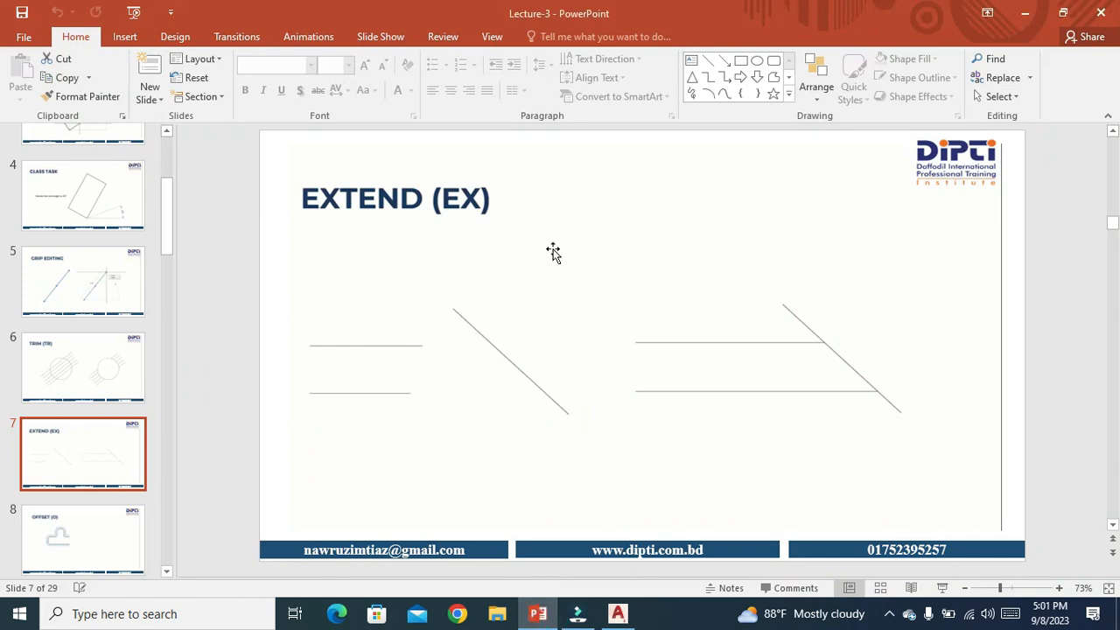
pyautogui.scroll(-2, 80, 432)
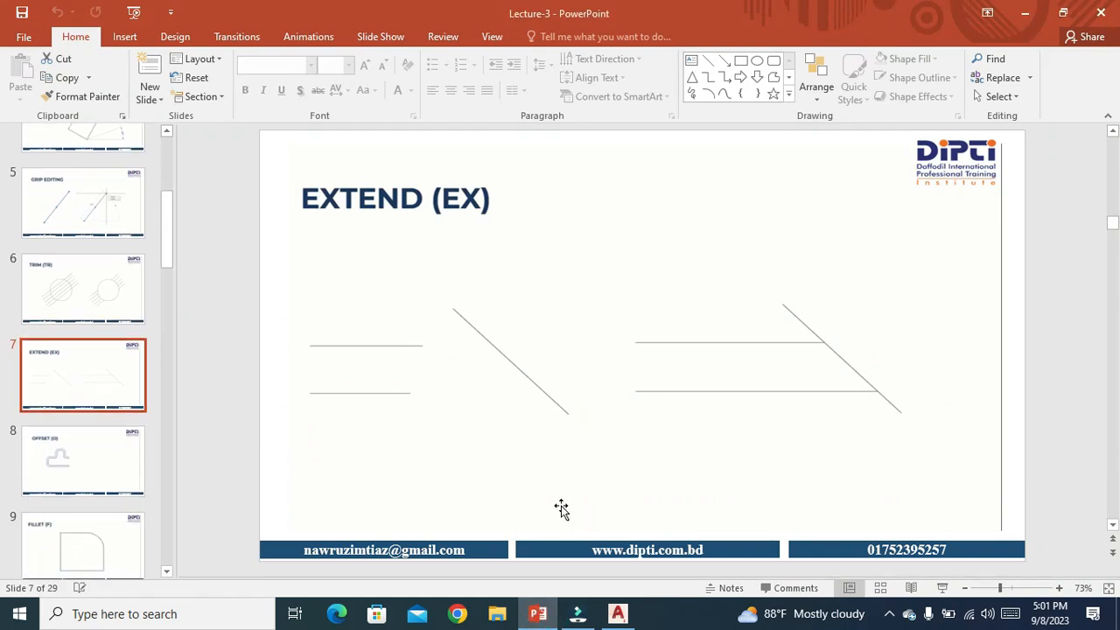
pyautogui.scroll(-2, 113, 411)
pyautogui.click(63, 378)
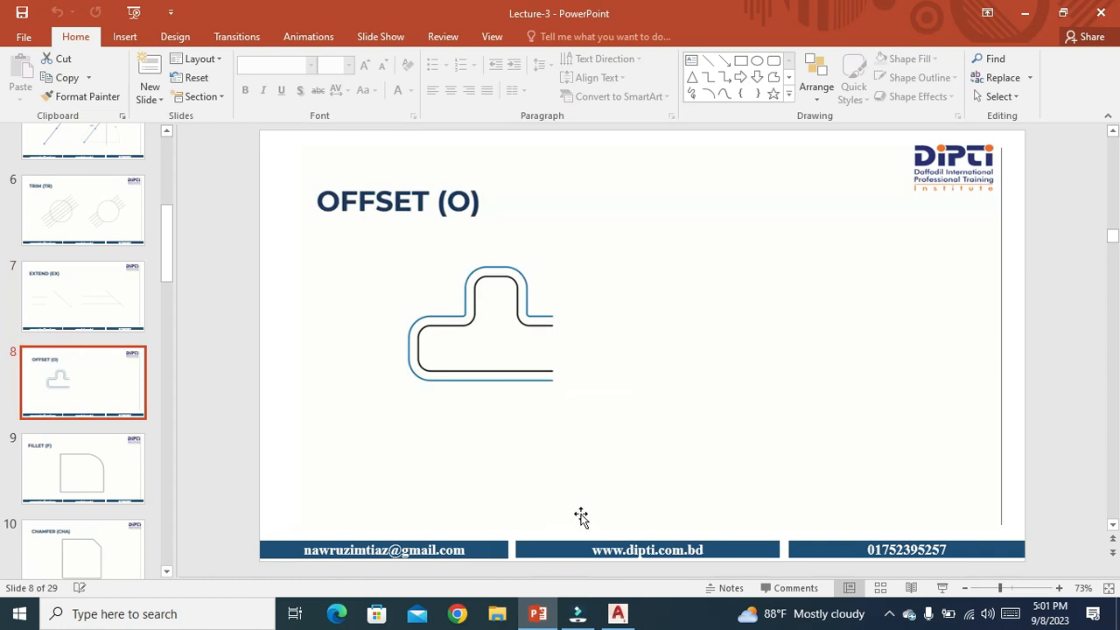
# - Return to the AutoCAD drawing and erase the closed four-sided shape
pyautogui.click(618, 613)
pyautogui.click(511, 253)
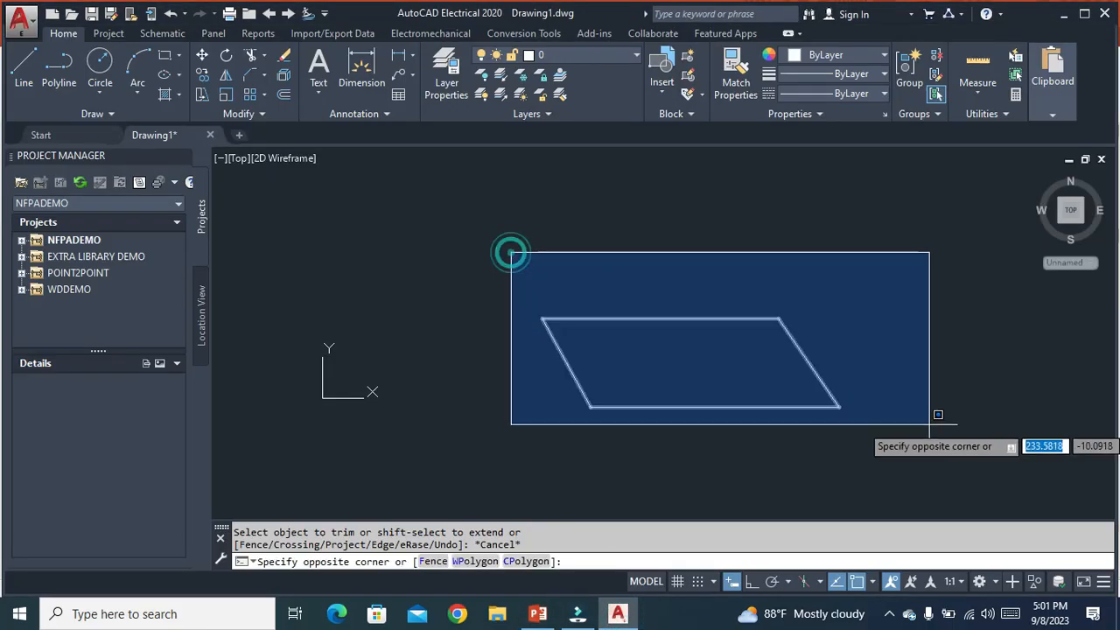
pyautogui.click(937, 416)
pyautogui.write('E')
pyautogui.press('Return')
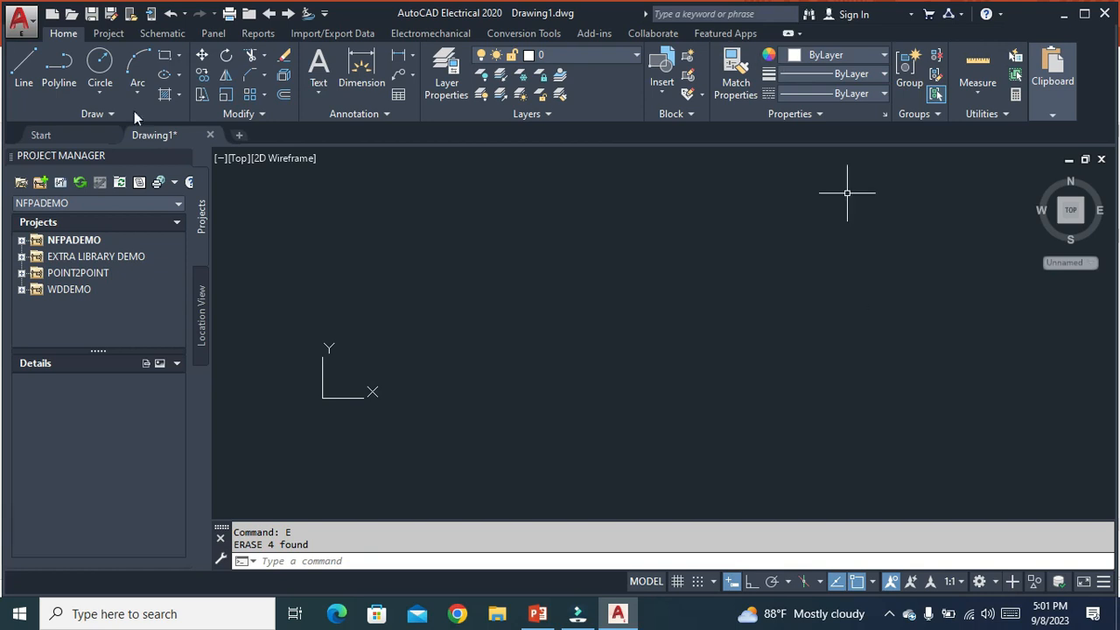
# - Draw a single vertical line with Ortho mode turned on
pyautogui.click(24, 61)
pyautogui.click(605, 426)
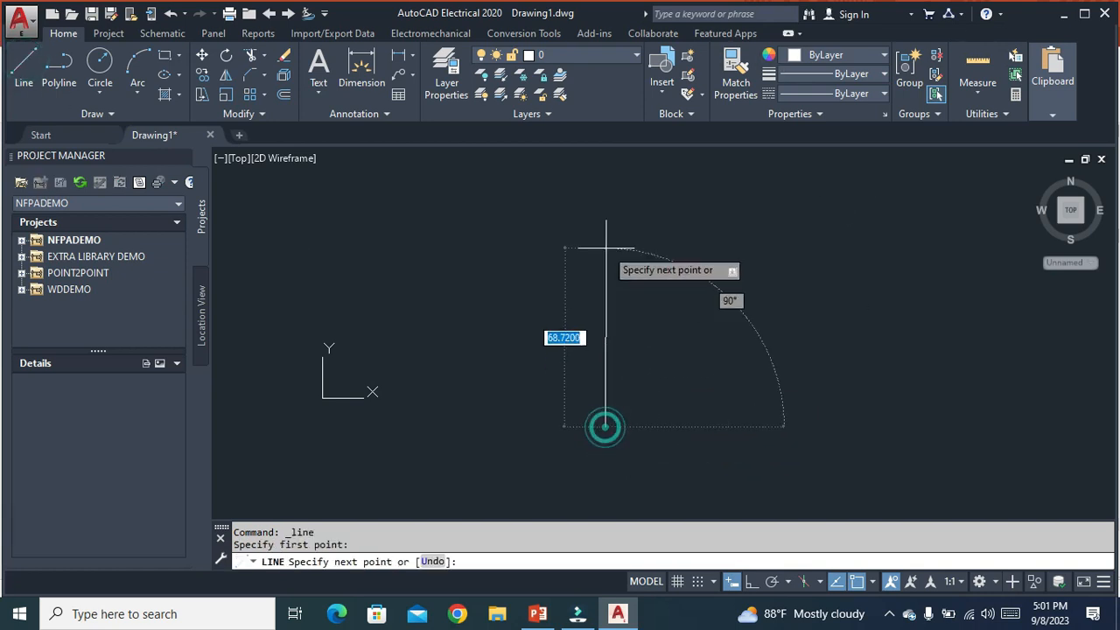
pyautogui.click(751, 581)
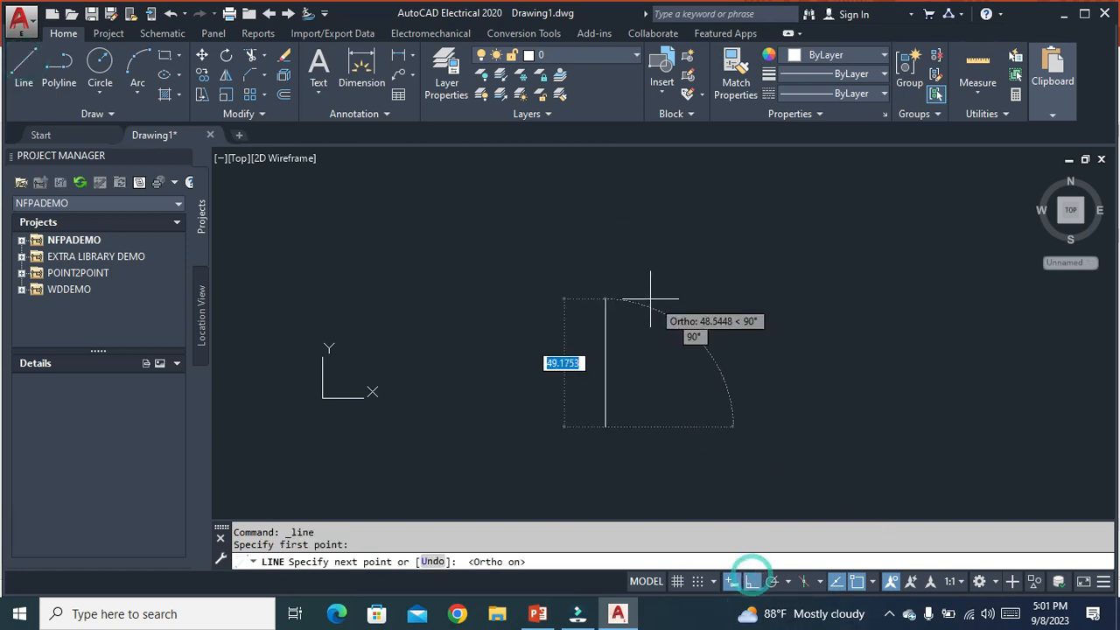
pyautogui.click(616, 283)
pyautogui.press('Escape')
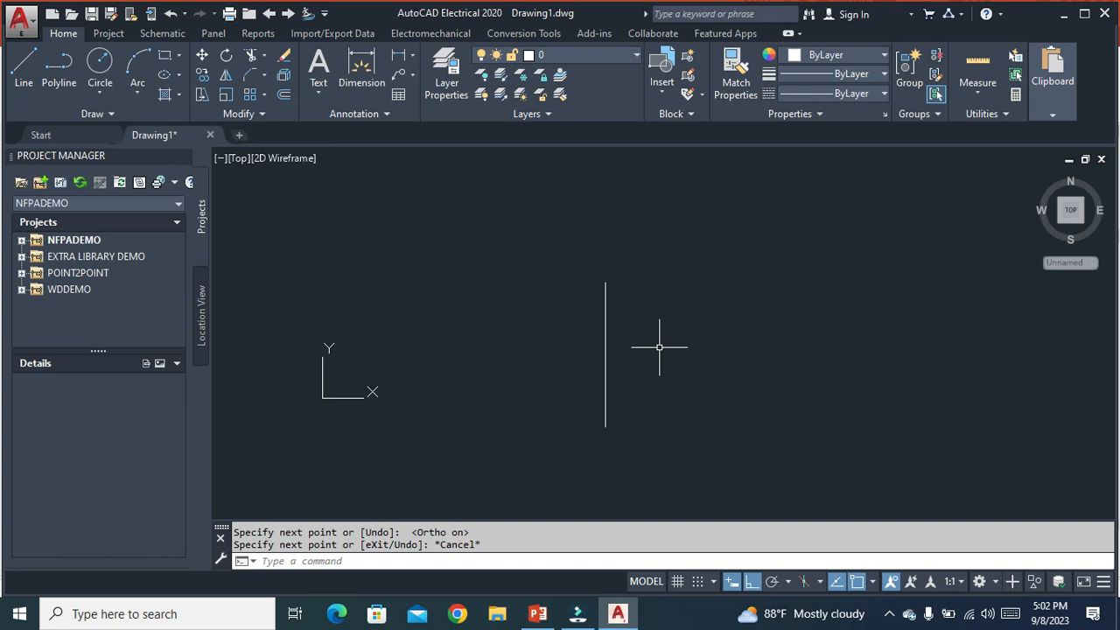
# - Offset the vertical line by a distance of 2 to its right side
pyautogui.write('o')
pyautogui.press('Return')
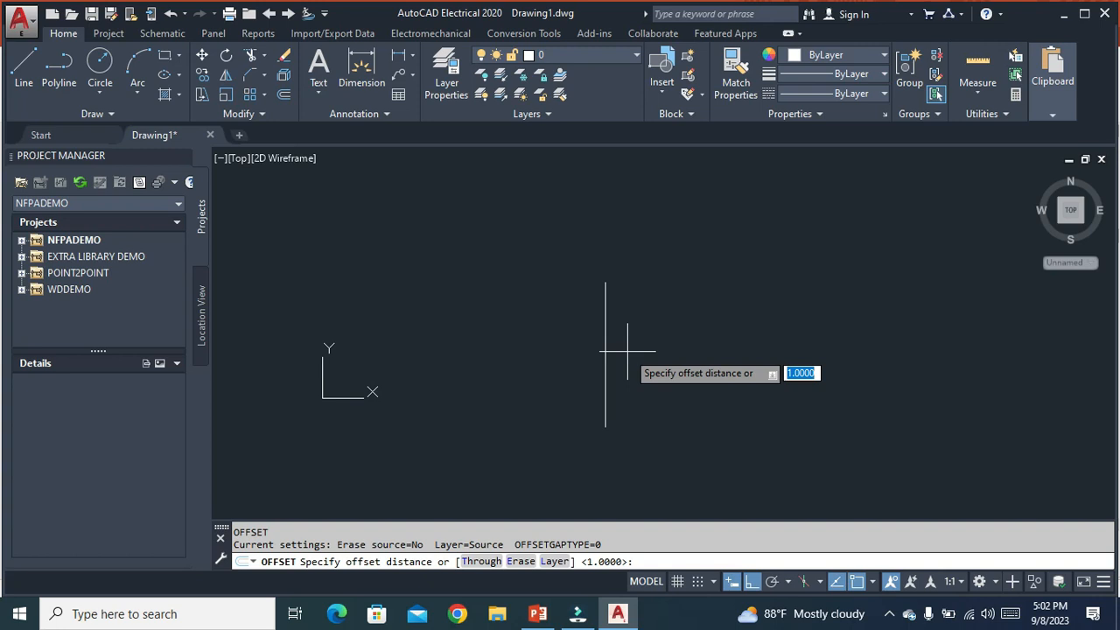
pyautogui.press('Return')
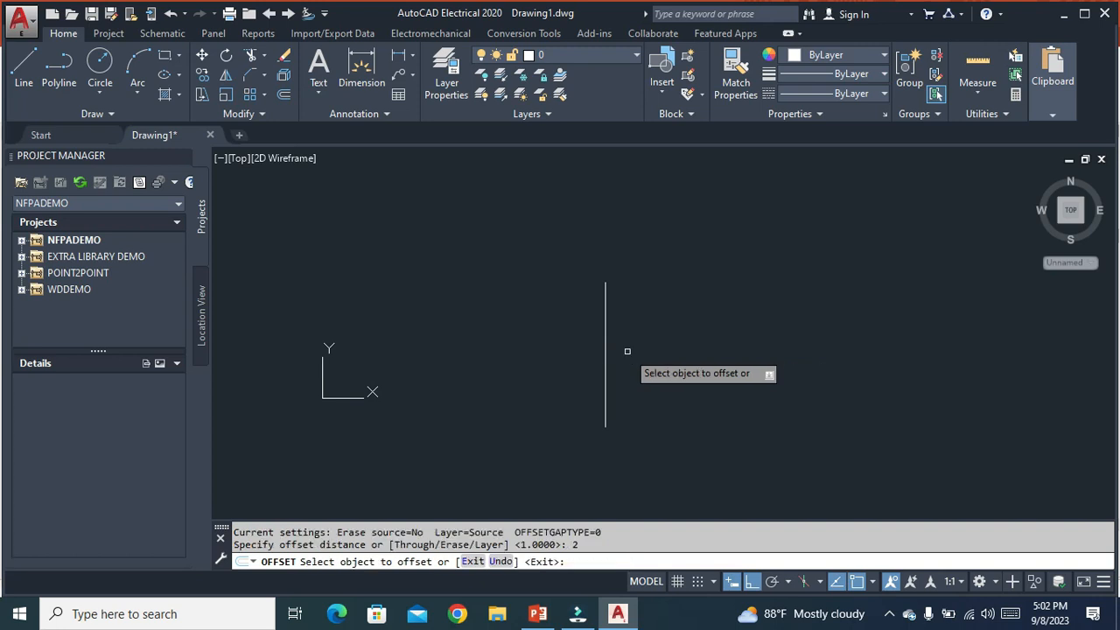
pyautogui.click(607, 338)
pyautogui.click(630, 335)
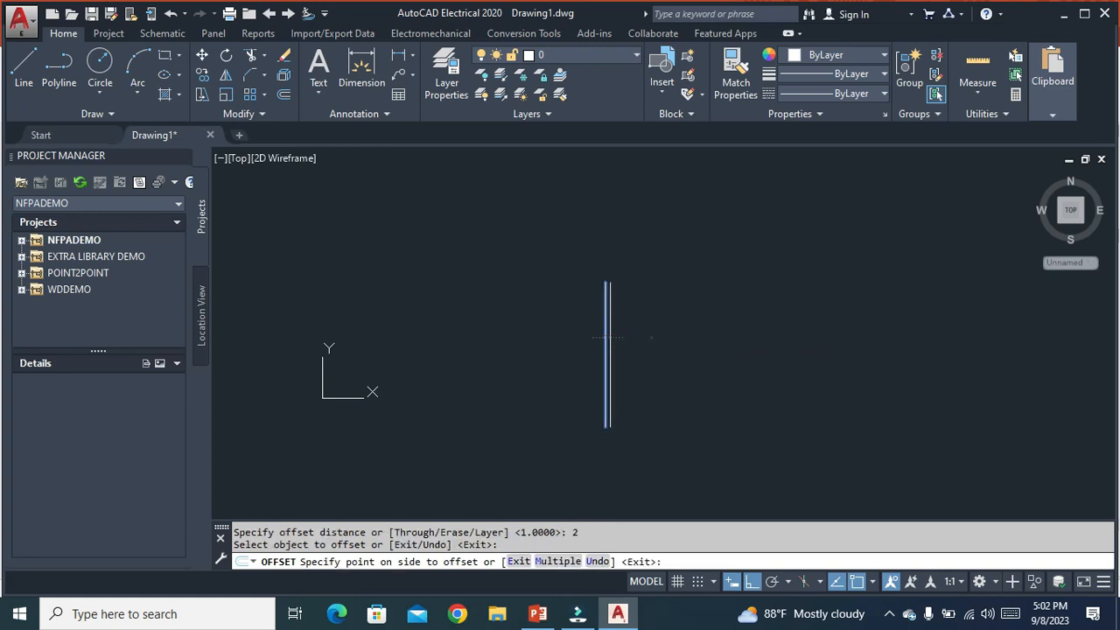
pyautogui.scroll(2, 597, 341)
pyautogui.scroll(-1, 617, 394)
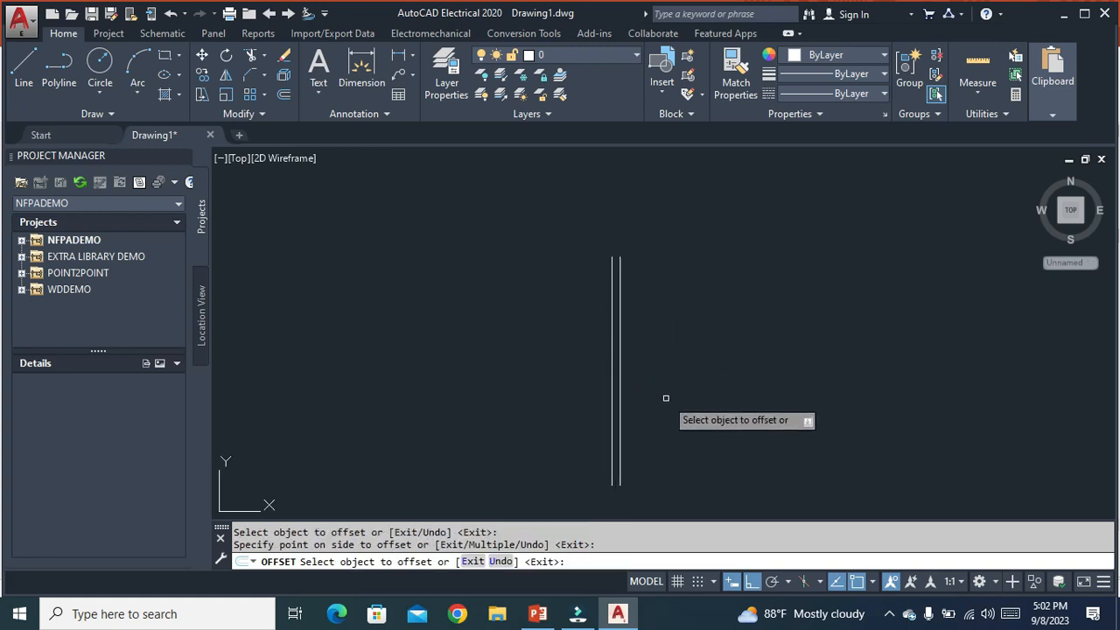
# - Offset two more lines successively to the right and one to the left of the original line, keeping the distance of 2
pyautogui.click(620, 378)
pyautogui.click(687, 371)
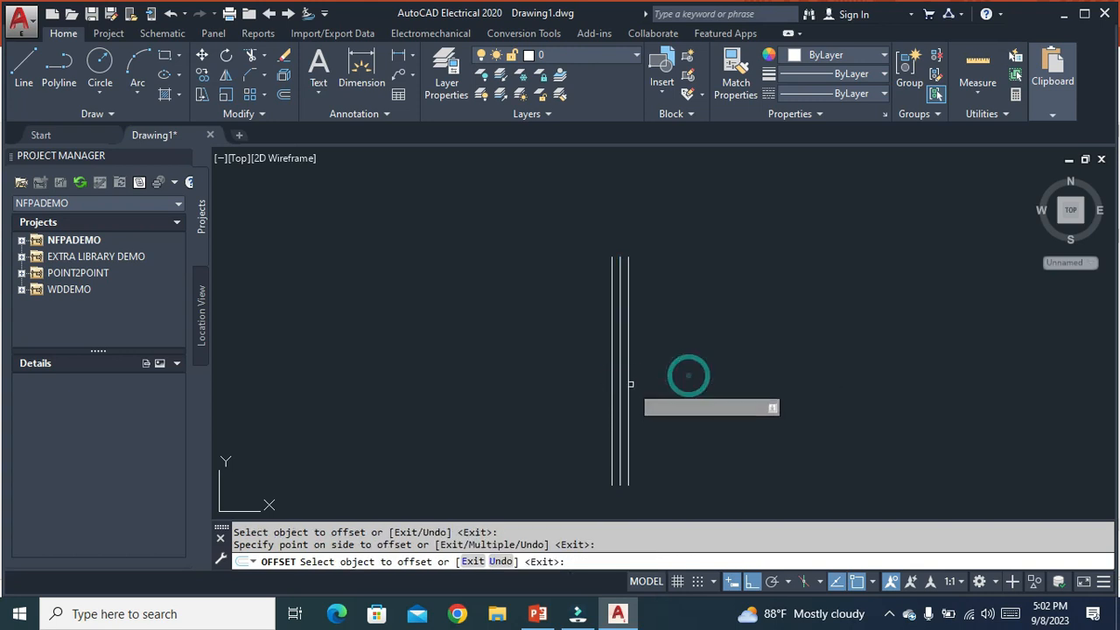
pyautogui.click(629, 385)
pyautogui.click(659, 368)
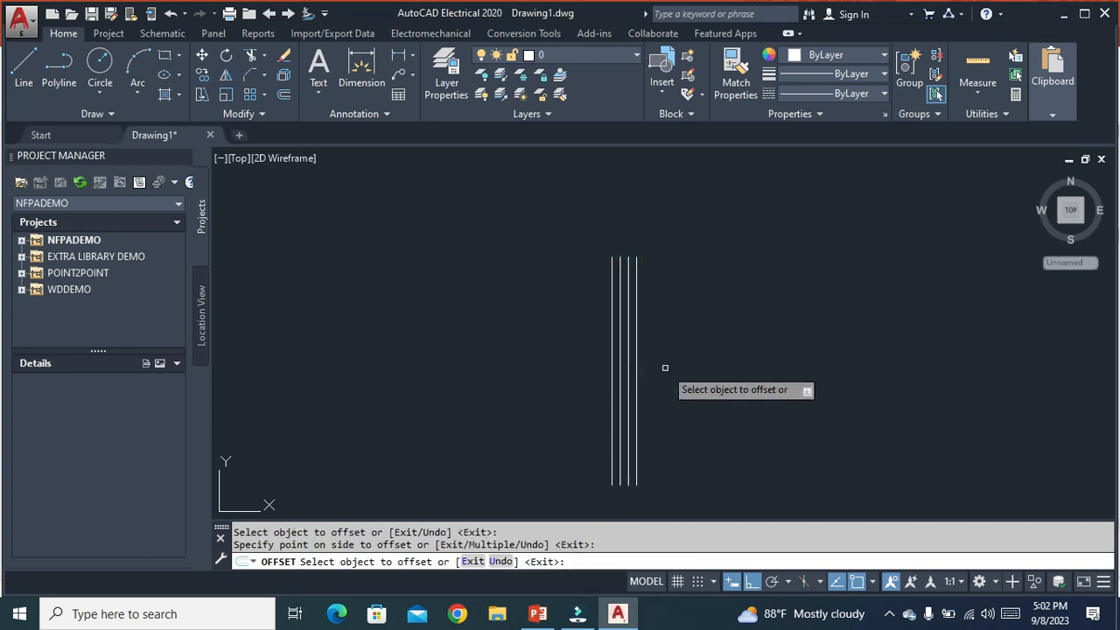
pyautogui.click(613, 376)
pyautogui.click(540, 368)
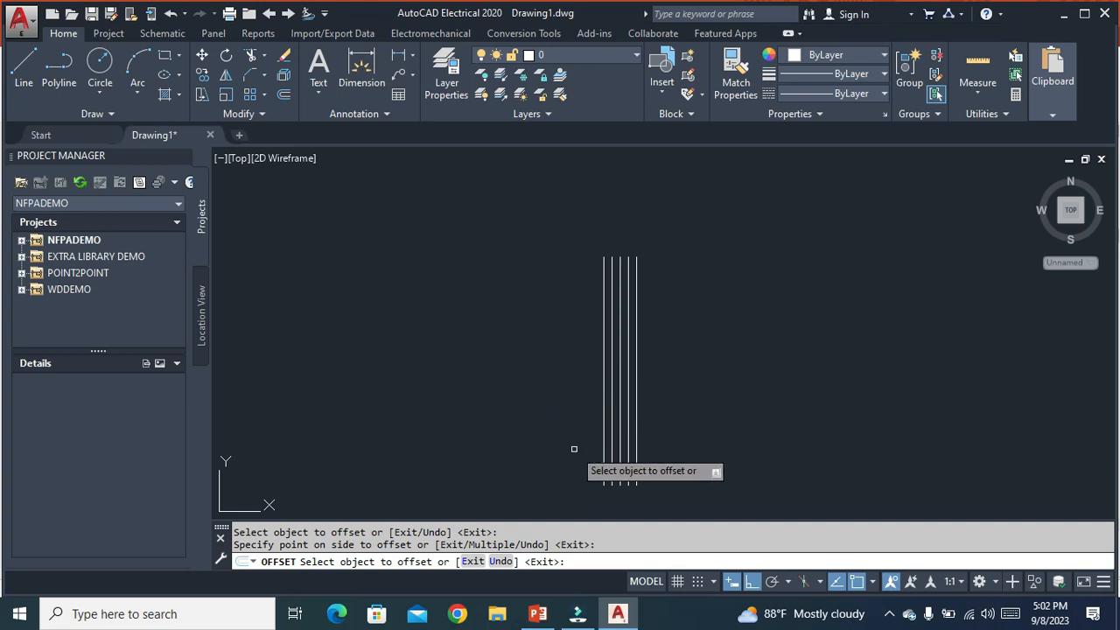
# - Use Offset's Multiple option on the leftmost line to add a run of parallel lines to its left, 2 apart
pyautogui.click(602, 369)
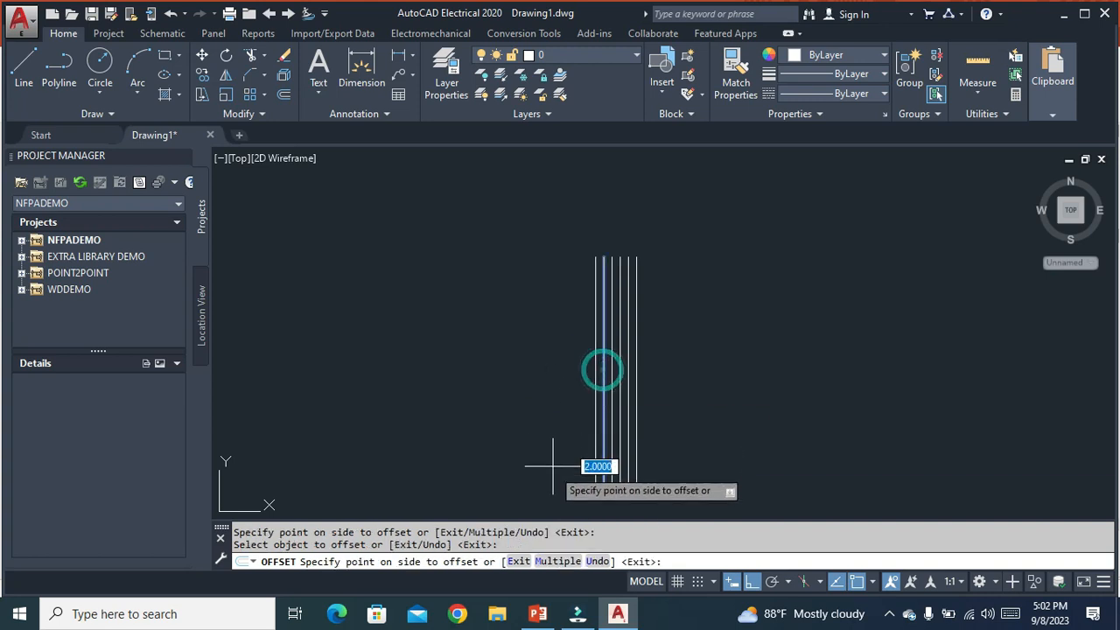
pyautogui.click(543, 561)
pyautogui.click(515, 379)
pyautogui.click(481, 392)
pyautogui.click(444, 396)
pyautogui.click(411, 398)
pyautogui.click(377, 403)
pyautogui.click(350, 403)
pyautogui.click(334, 403)
pyautogui.click(333, 403)
pyautogui.click(333, 403)
pyautogui.click(332, 403)
pyautogui.click(332, 403)
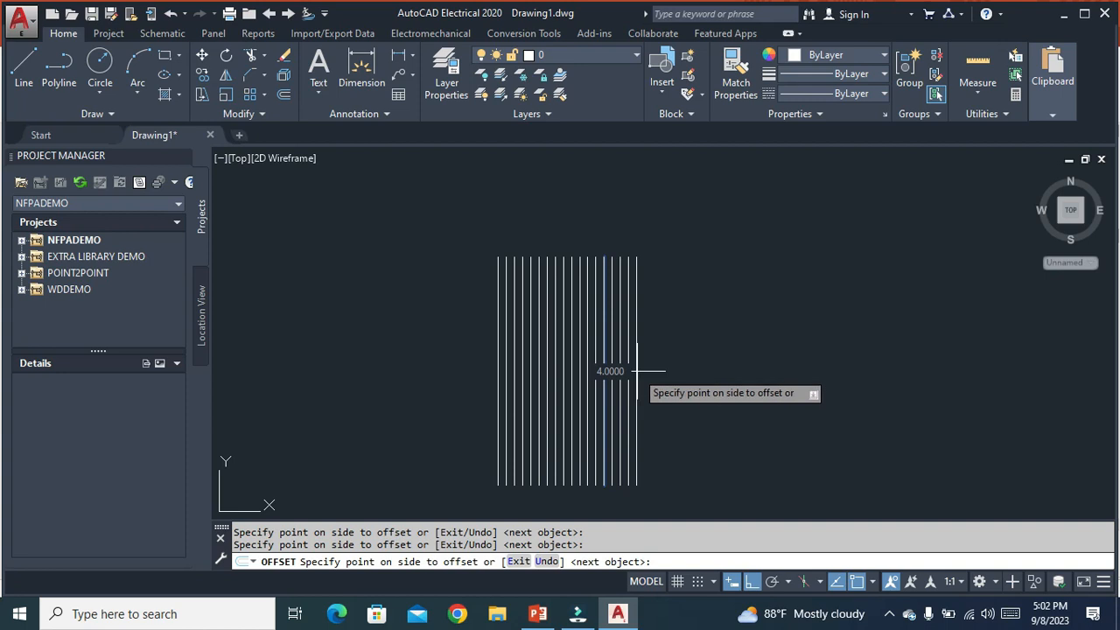
pyautogui.scroll(1, 660, 344)
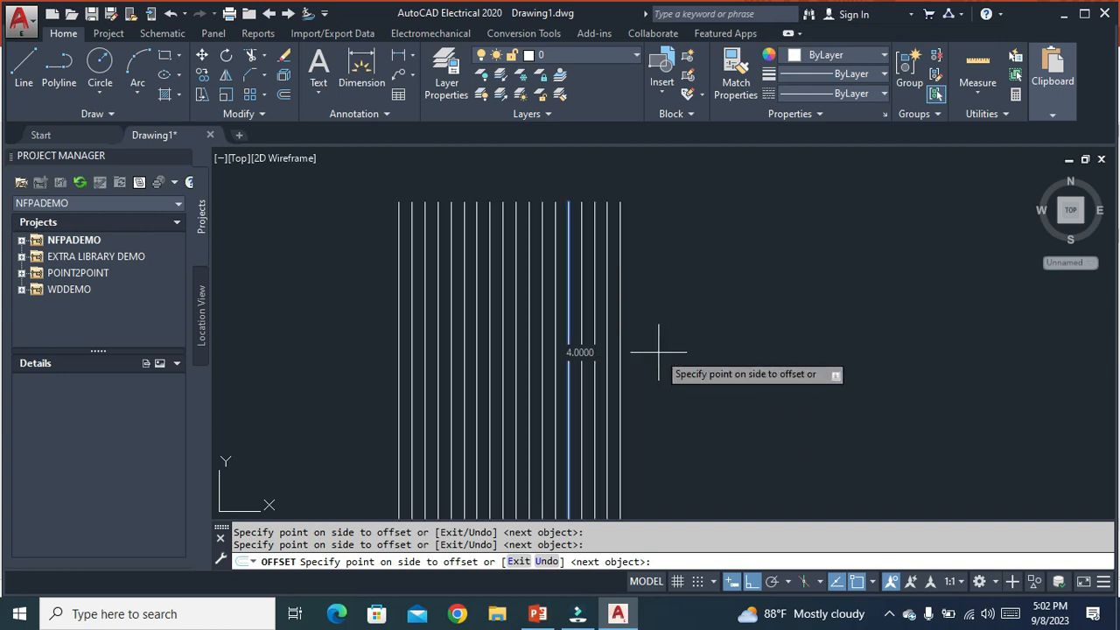
pyautogui.press('Escape')
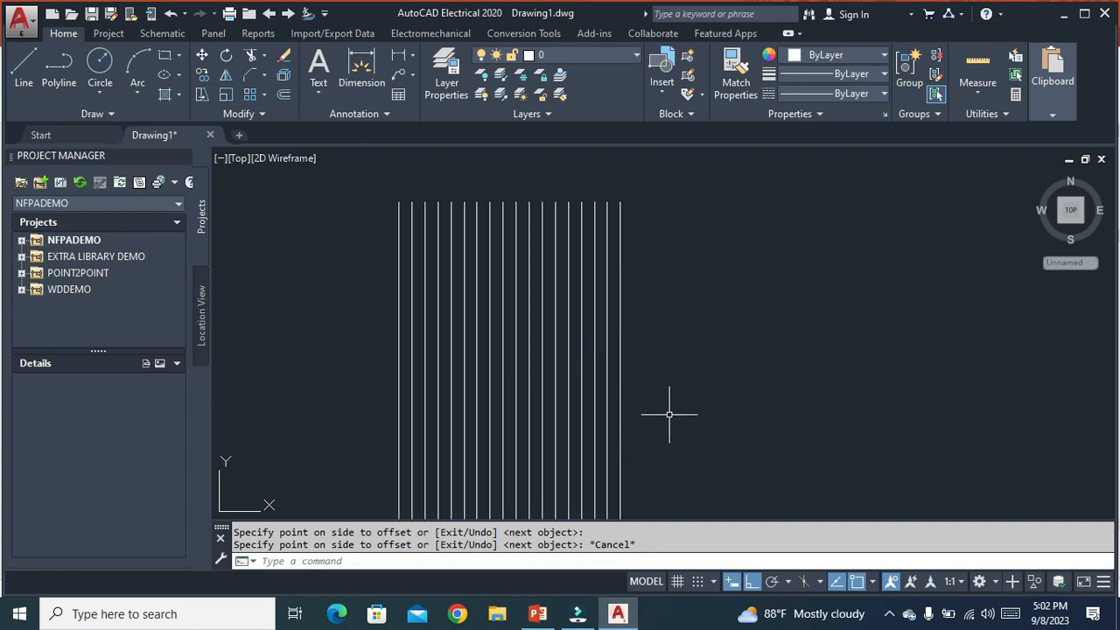
# - Offset the rightmost vertical line by a distance of 4 to its right
pyautogui.press('Return')
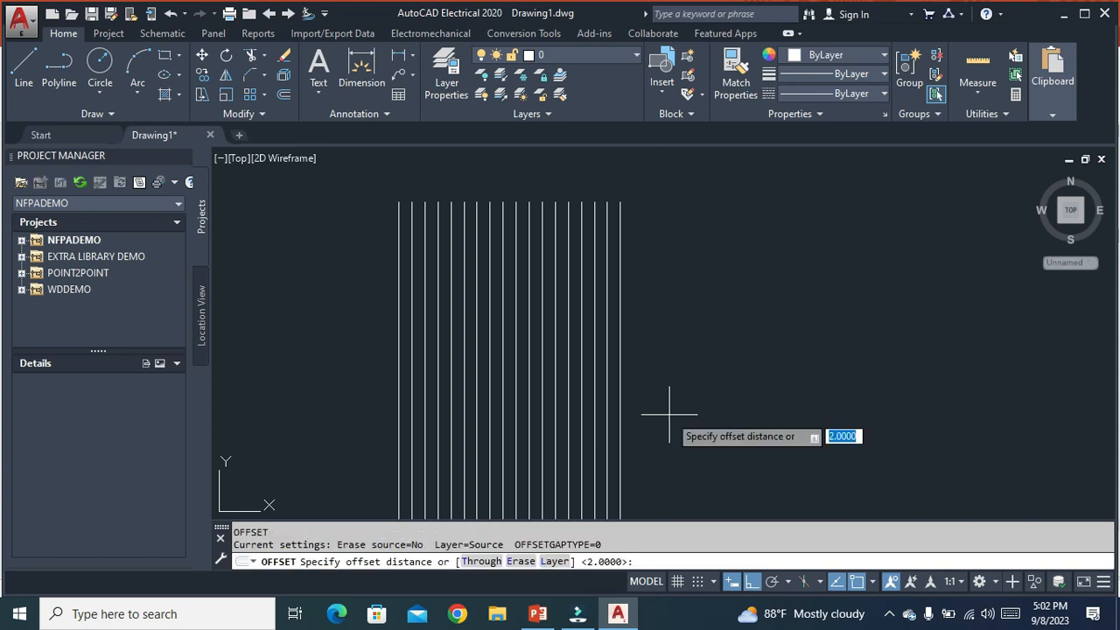
pyautogui.write('4')
pyautogui.press('Return')
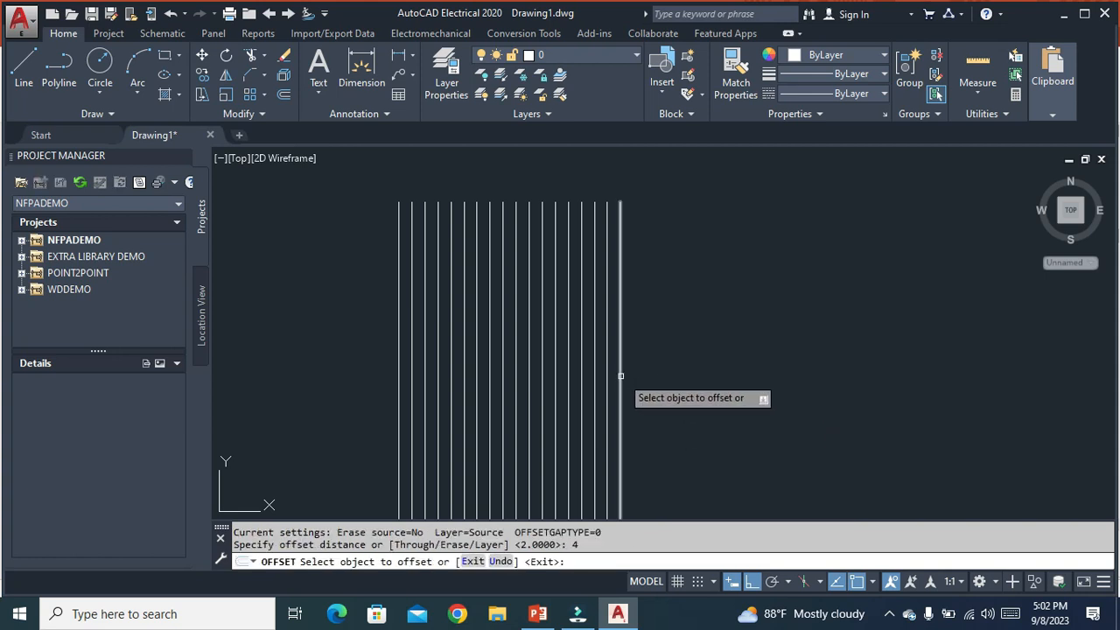
pyautogui.click(620, 376)
pyautogui.click(656, 376)
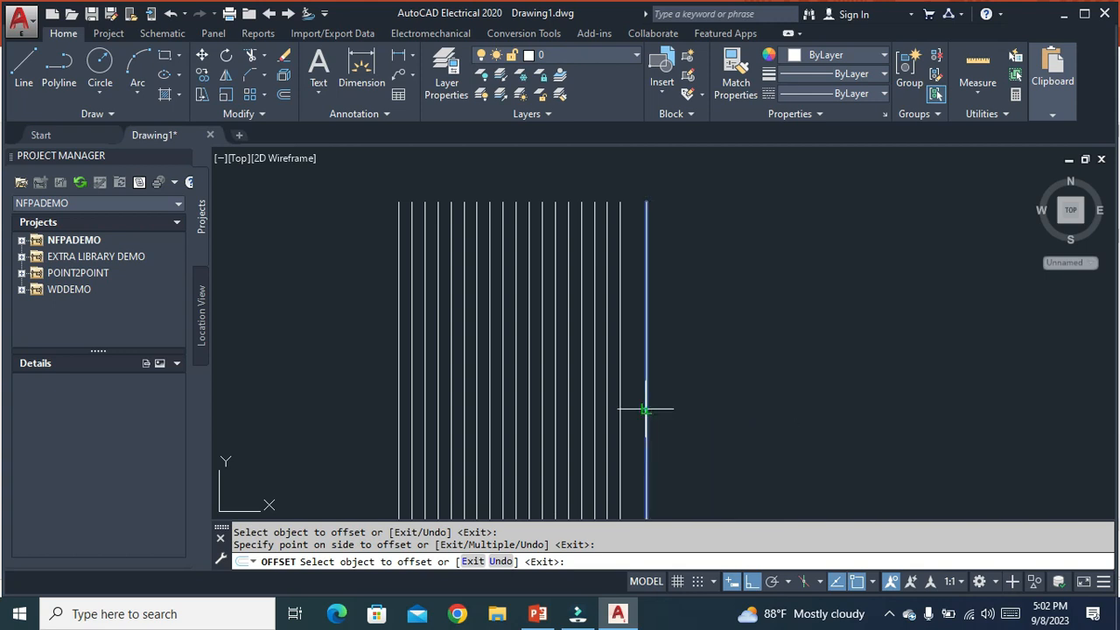
# - Use Offset's Multiple option on the new rightmost line to add six more lines to its right, 4 apart
pyautogui.click(644, 409)
pyautogui.click(558, 570)
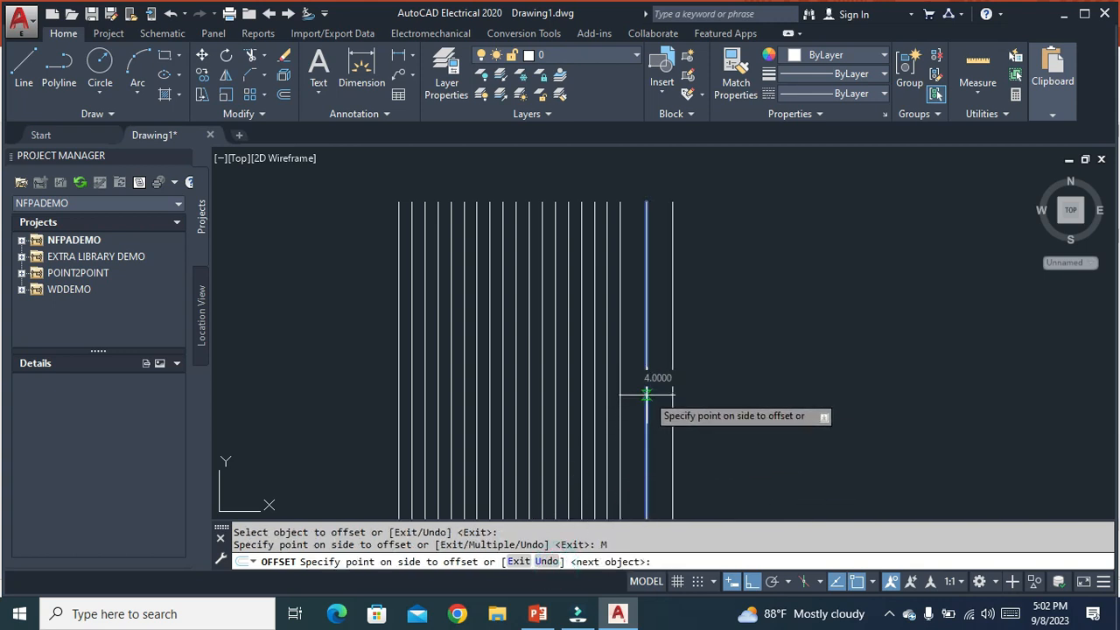
pyautogui.click(743, 372)
pyautogui.click(813, 374)
pyautogui.click(879, 376)
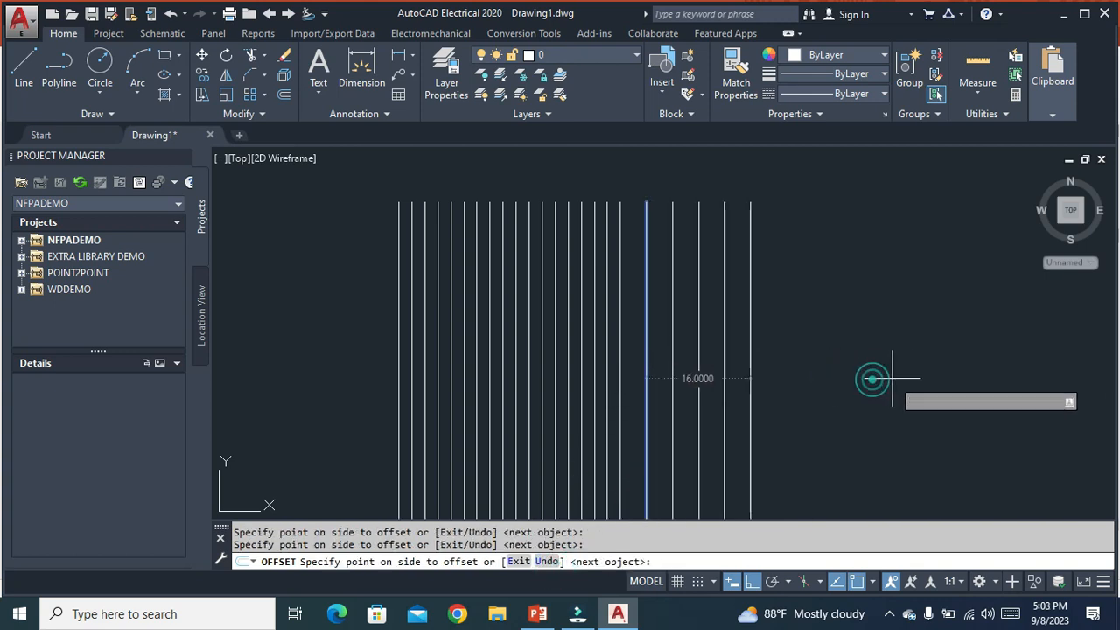
pyautogui.click(927, 378)
pyautogui.click(989, 377)
pyautogui.click(1022, 377)
pyautogui.scroll(-2, 1015, 376)
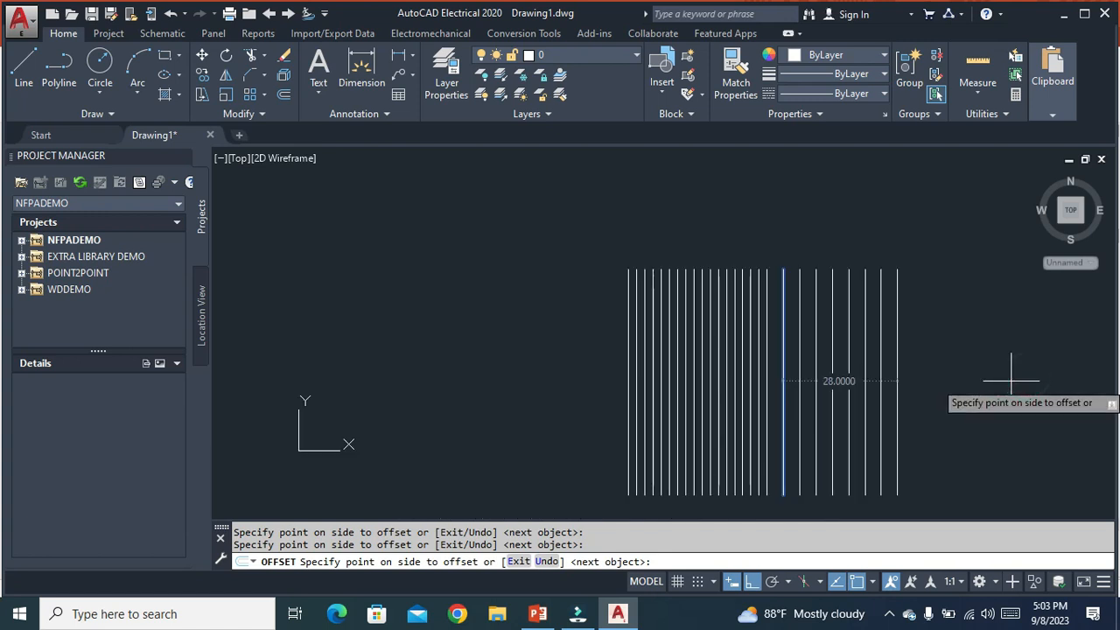
pyautogui.press('Escape')
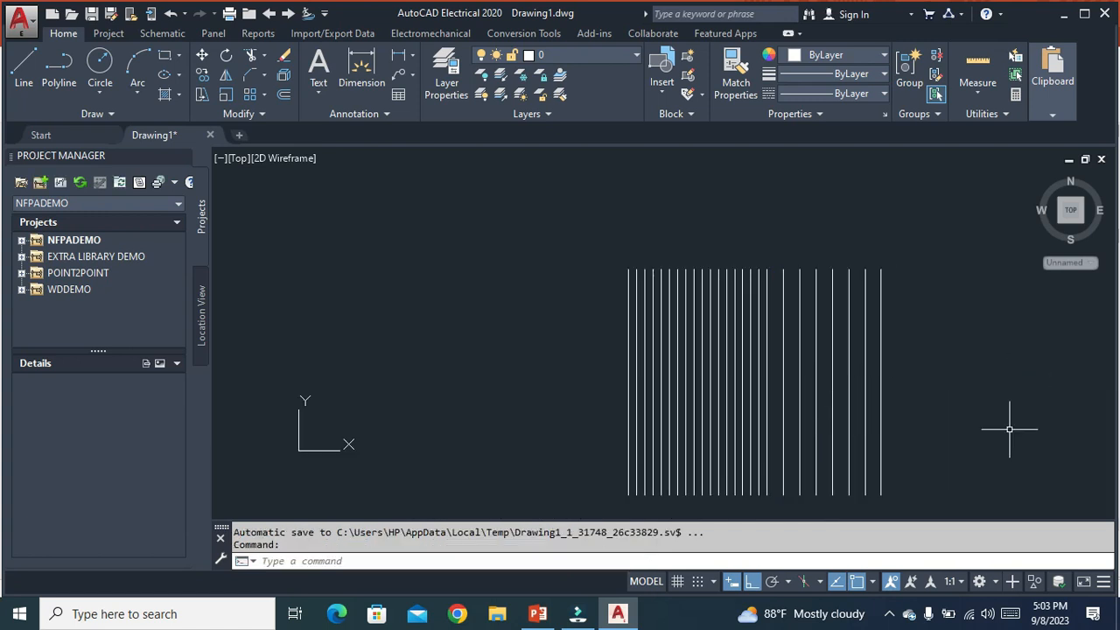
# - Erase all the vertical lines from the drawing
pyautogui.hotkey('ctrl', 'a')
pyautogui.write('E')
pyautogui.press('Return')
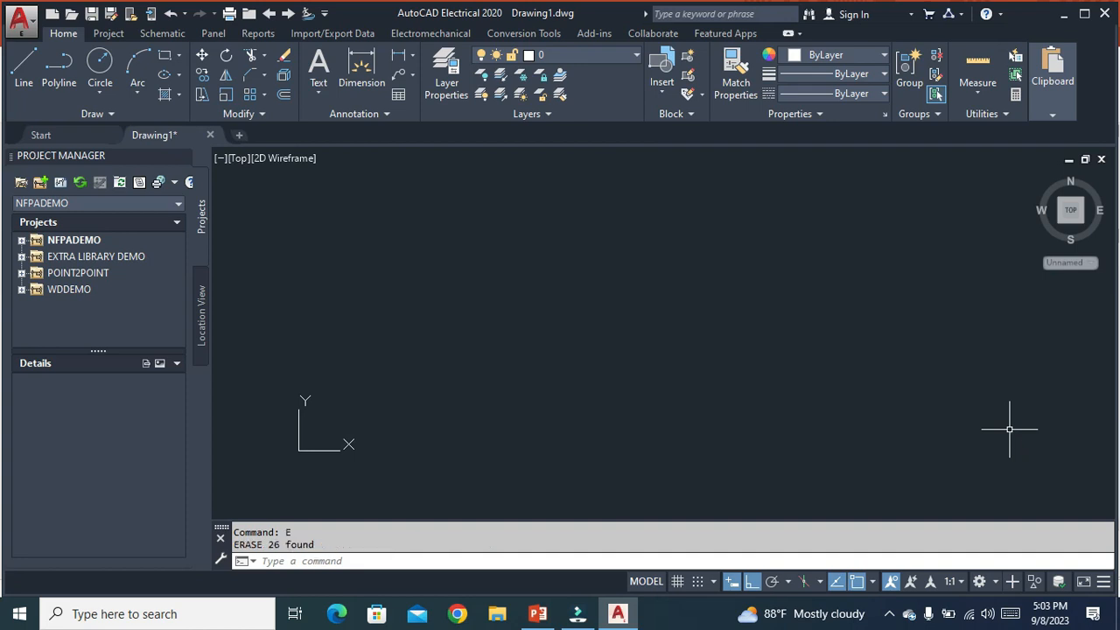
# - Draw a rectangle in the middle of the empty drawing area
pyautogui.click(164, 54)
pyautogui.click(535, 248)
pyautogui.click(784, 428)
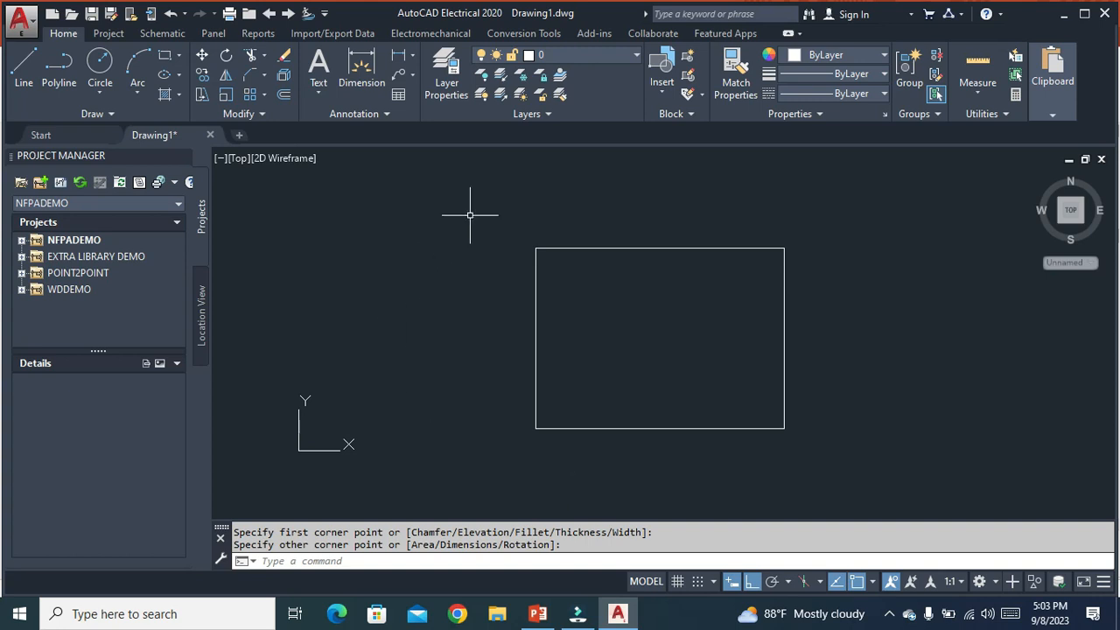
# - Offset the rectangle by a distance of 3, once inwards and once outwards
pyautogui.write('O')
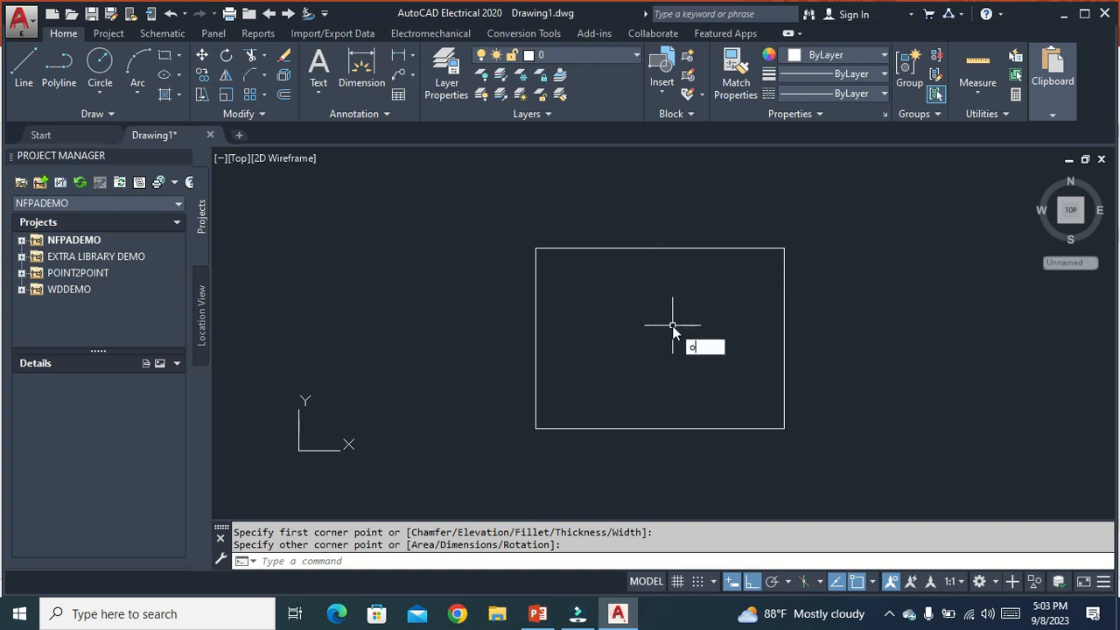
pyautogui.press('Return')
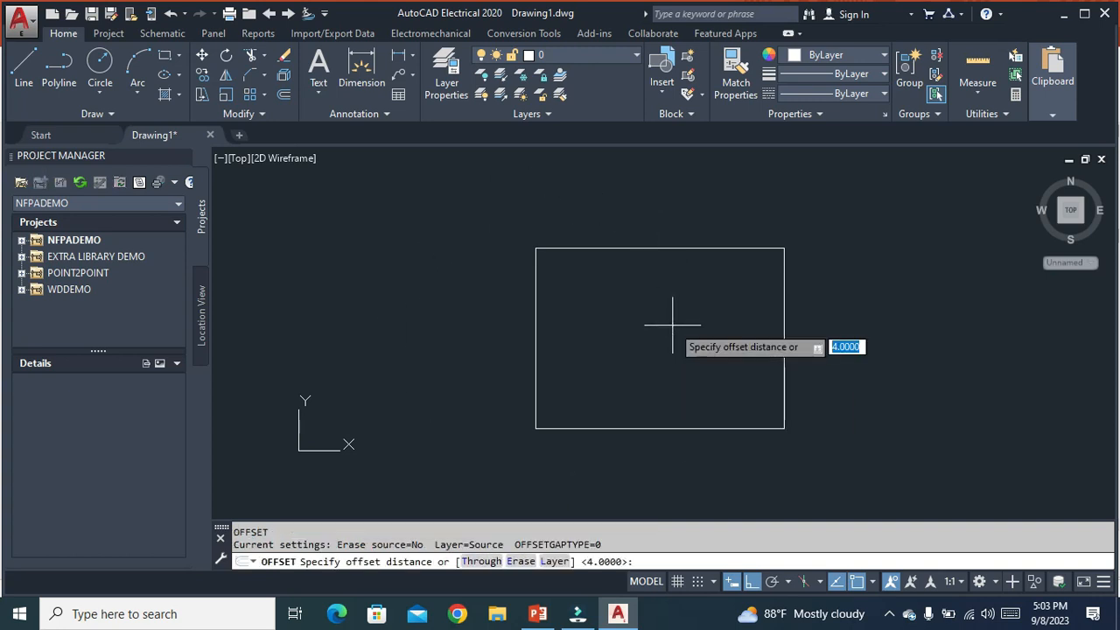
pyautogui.scroll(2, 672, 328)
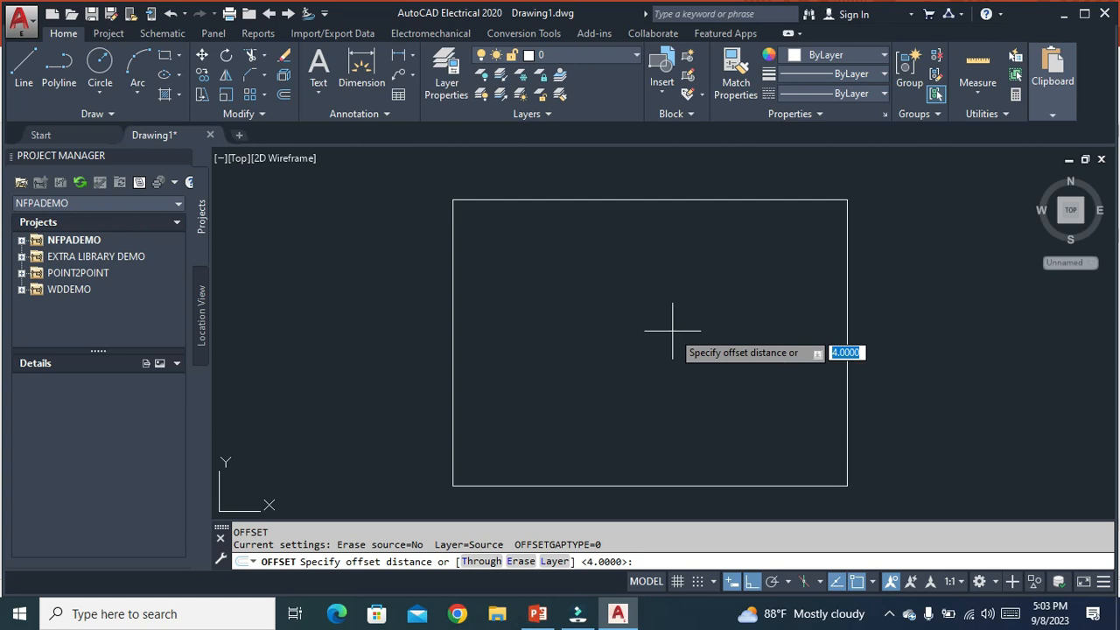
pyautogui.write('3')
pyautogui.press('Return')
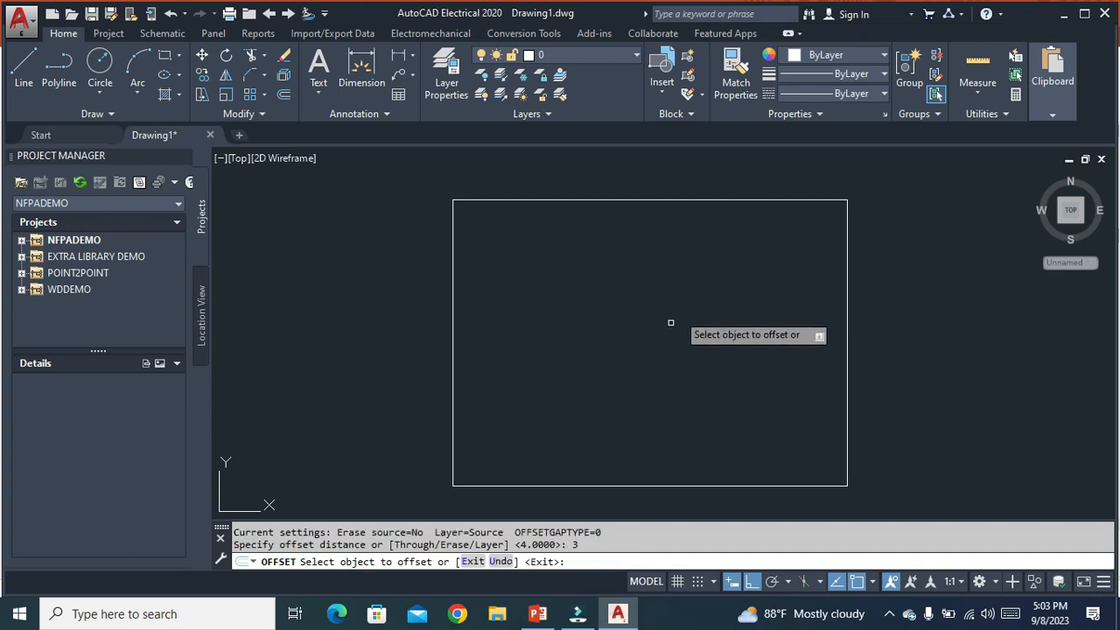
pyautogui.click(701, 200)
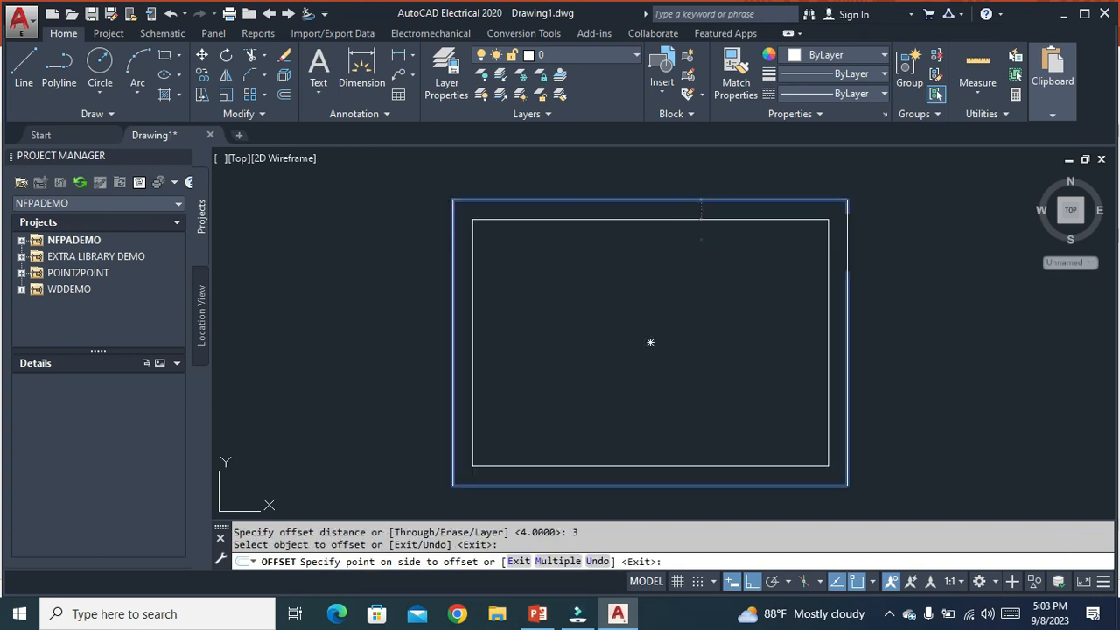
pyautogui.click(650, 342)
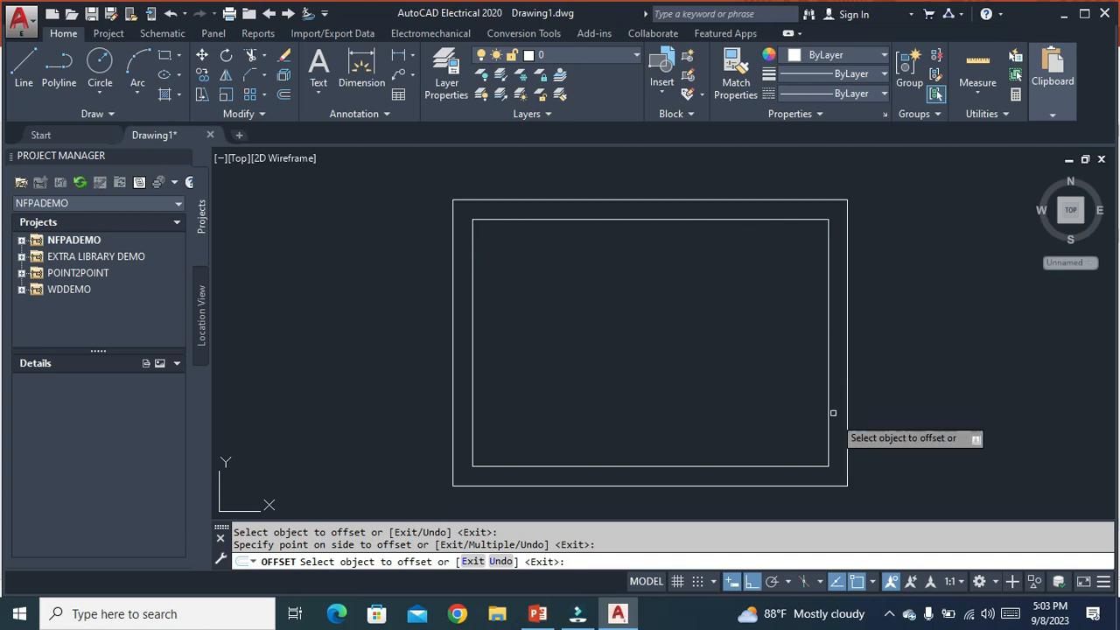
pyautogui.click(649, 200)
pyautogui.click(650, 173)
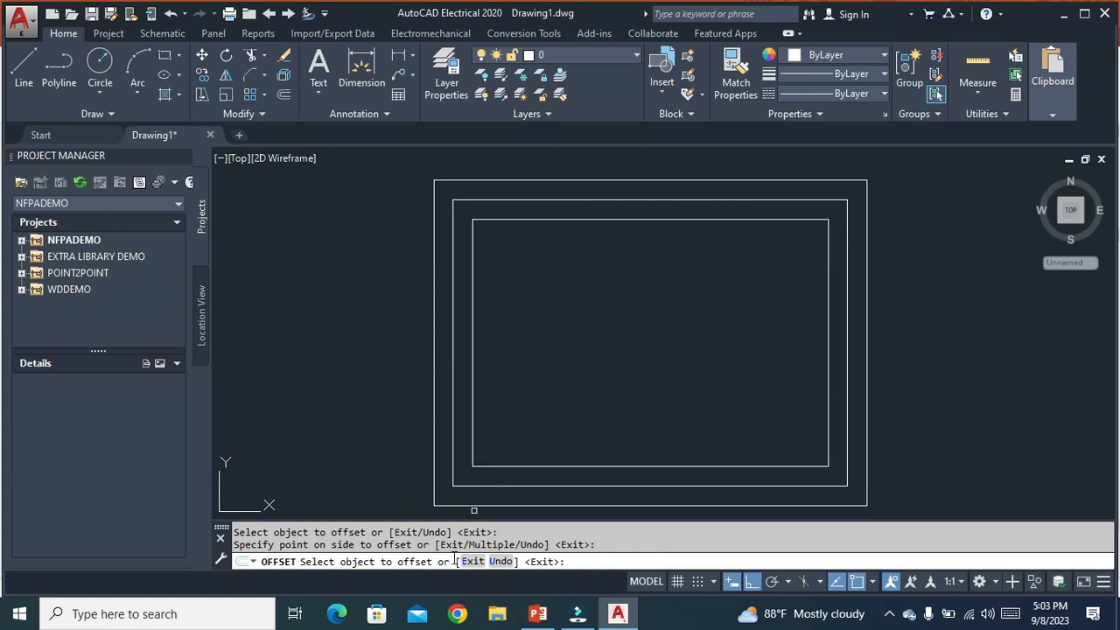
# - Use Offset's Multiple option on the innermost rectangle to add five more rectangles inwards, 3 apart
pyautogui.click(610, 219)
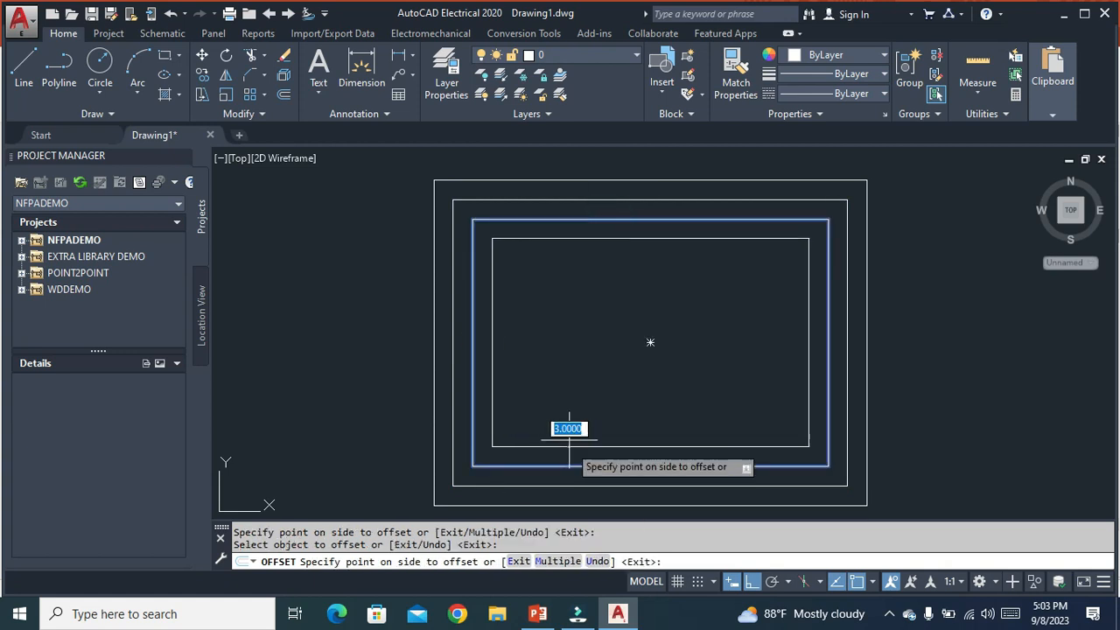
pyautogui.click(558, 560)
pyautogui.click(608, 289)
pyautogui.click(604, 308)
pyautogui.click(615, 383)
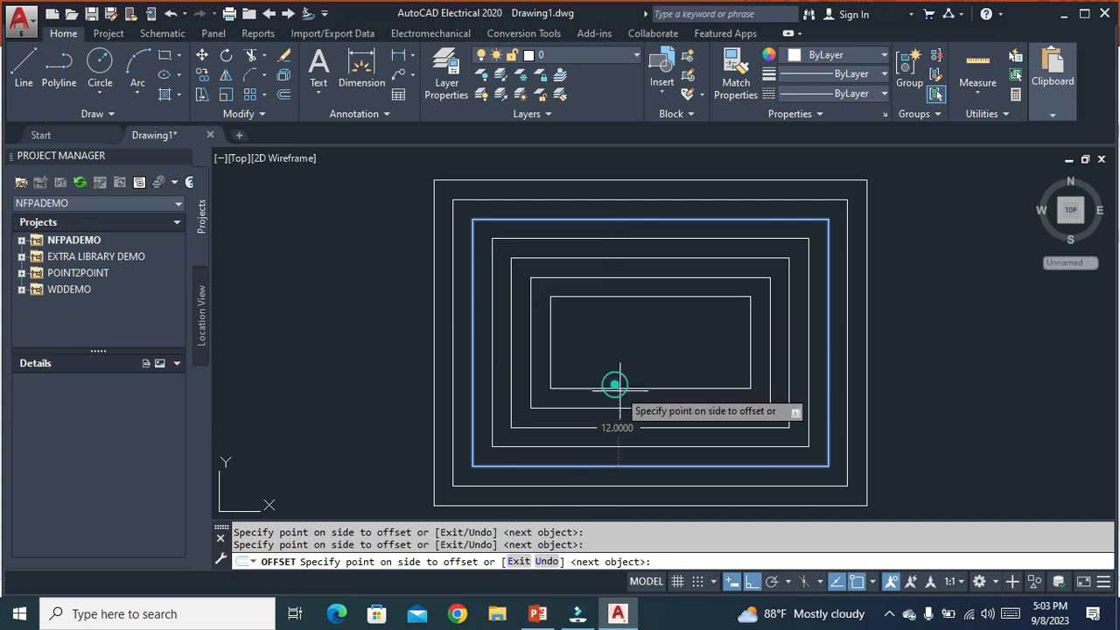
pyautogui.click(667, 337)
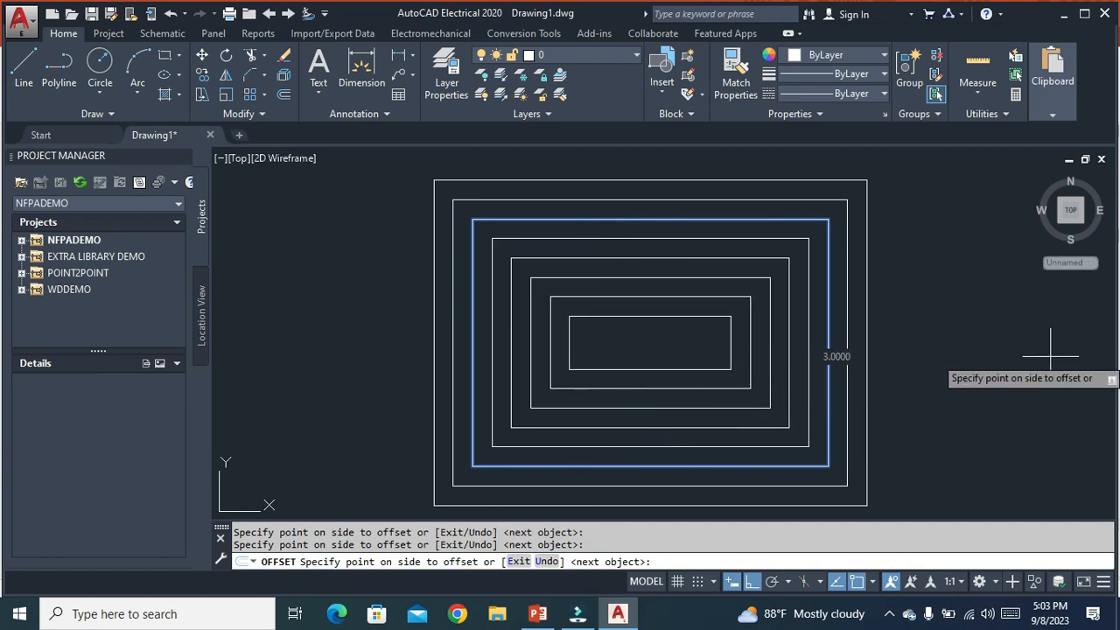
pyautogui.press('Escape')
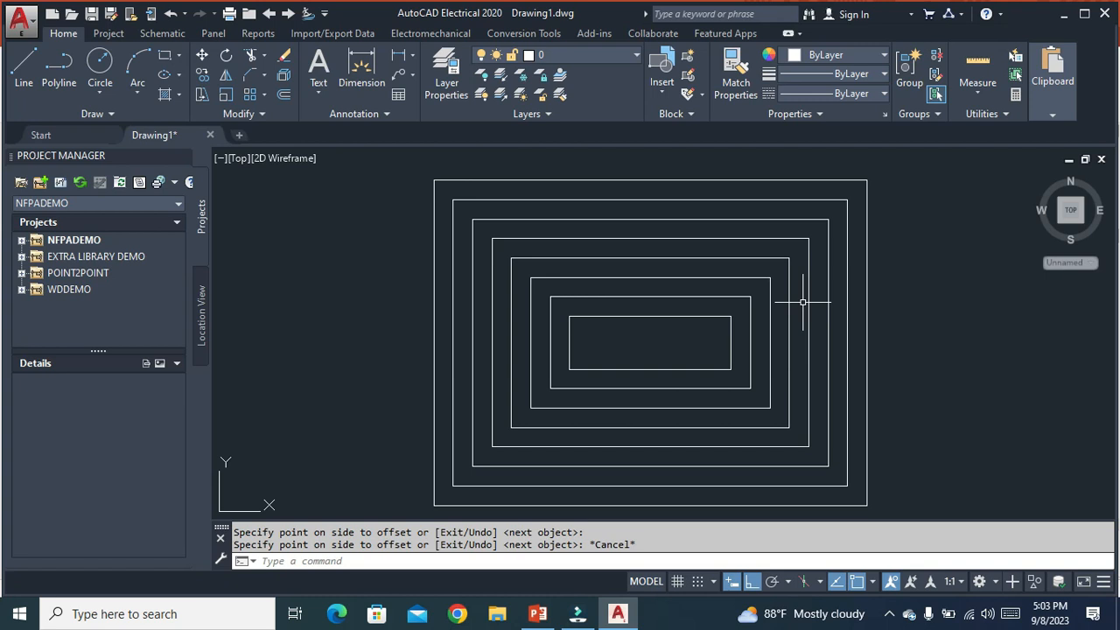
# - Erase all the nested rectangles from the drawing
pyautogui.hotkey('ctrl', 'a')
pyautogui.write('e')
pyautogui.press('Return')
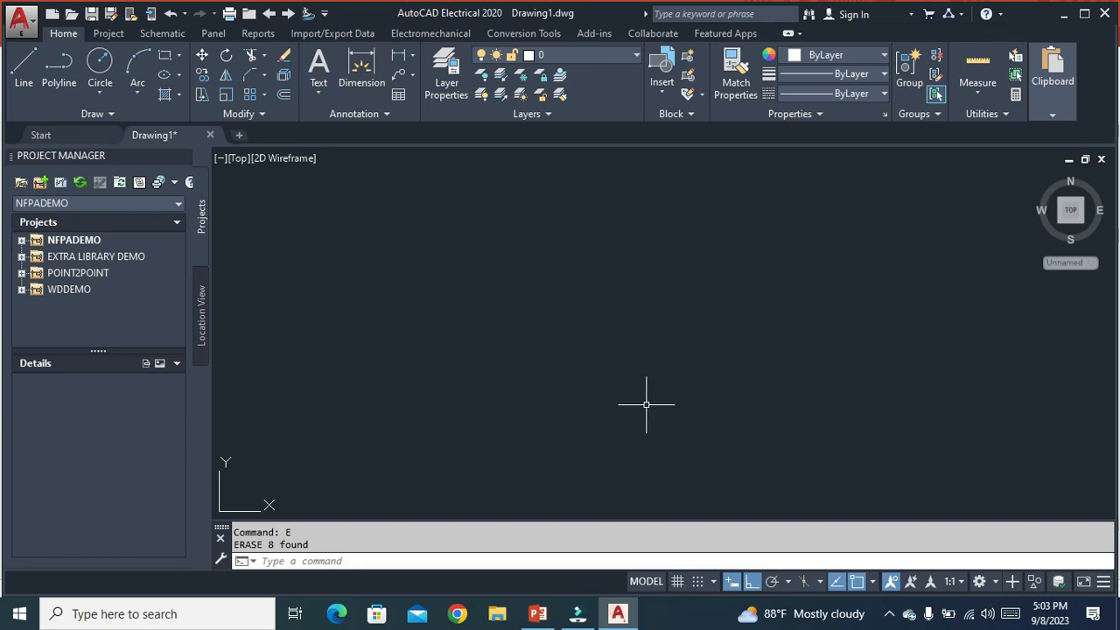
# - Switch to the Lecture-3 presentation in PowerPoint and show the FILLET (F) slide
pyautogui.click(538, 613)
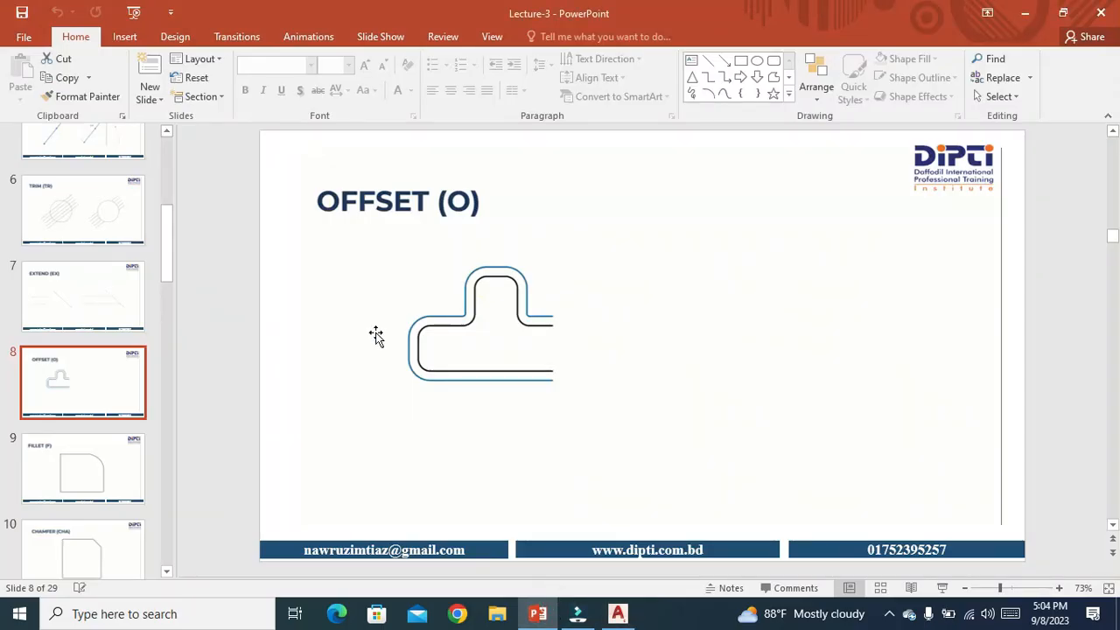
pyautogui.scroll(-1, 53, 354)
pyautogui.click(50, 358)
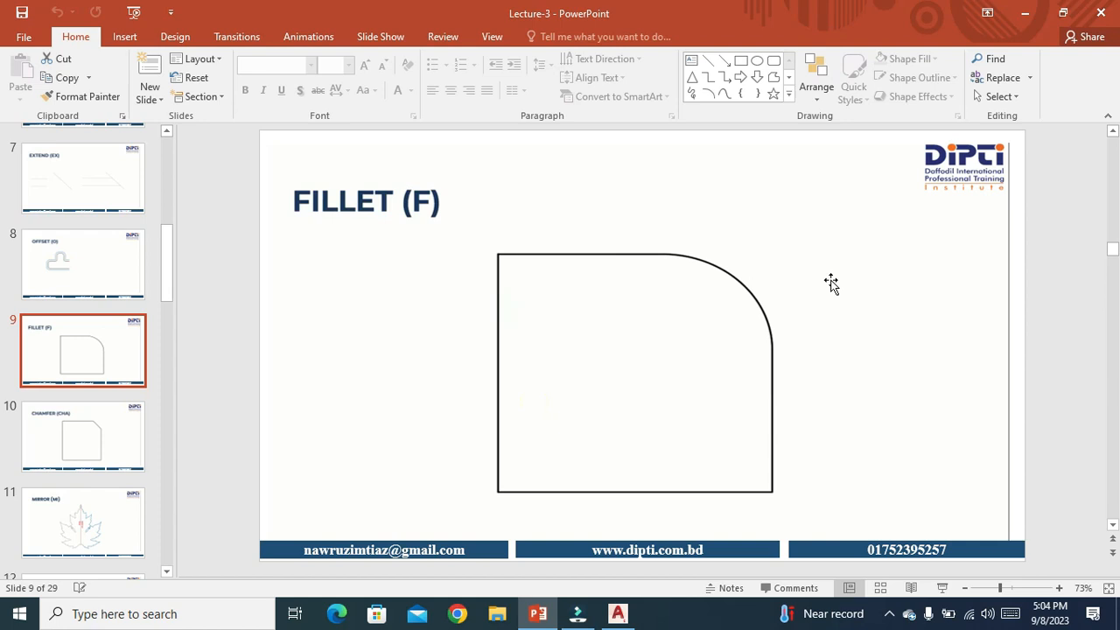
# - Switch back to AutoCAD and draw a rectangle about 35 by 29 in the middle of the empty drawing area
pyautogui.click(618, 613)
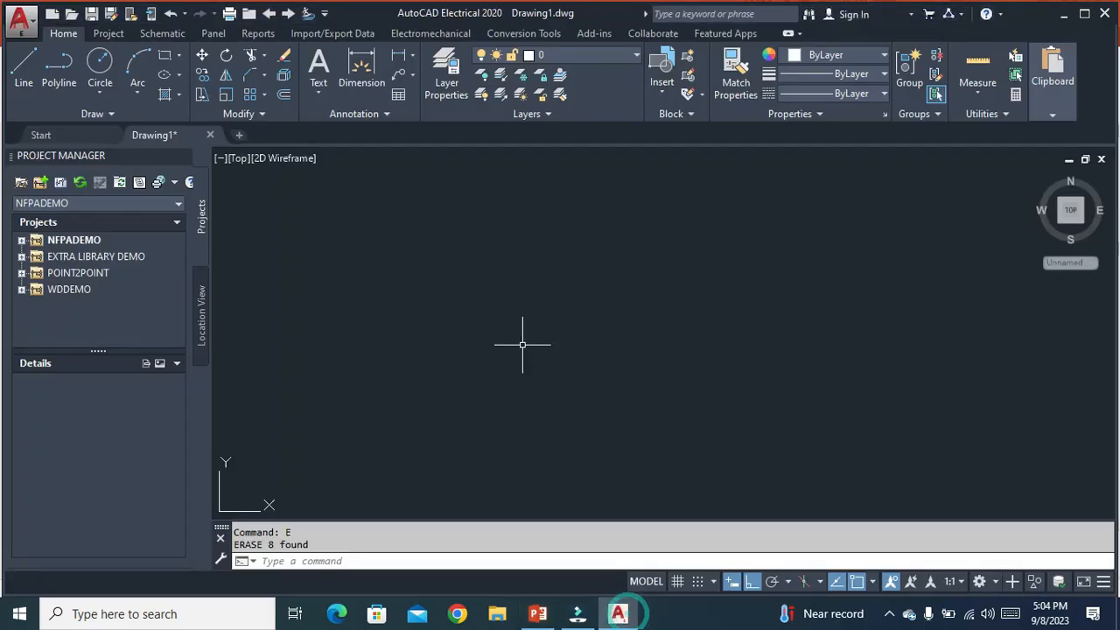
pyautogui.click(169, 55)
pyautogui.click(527, 250)
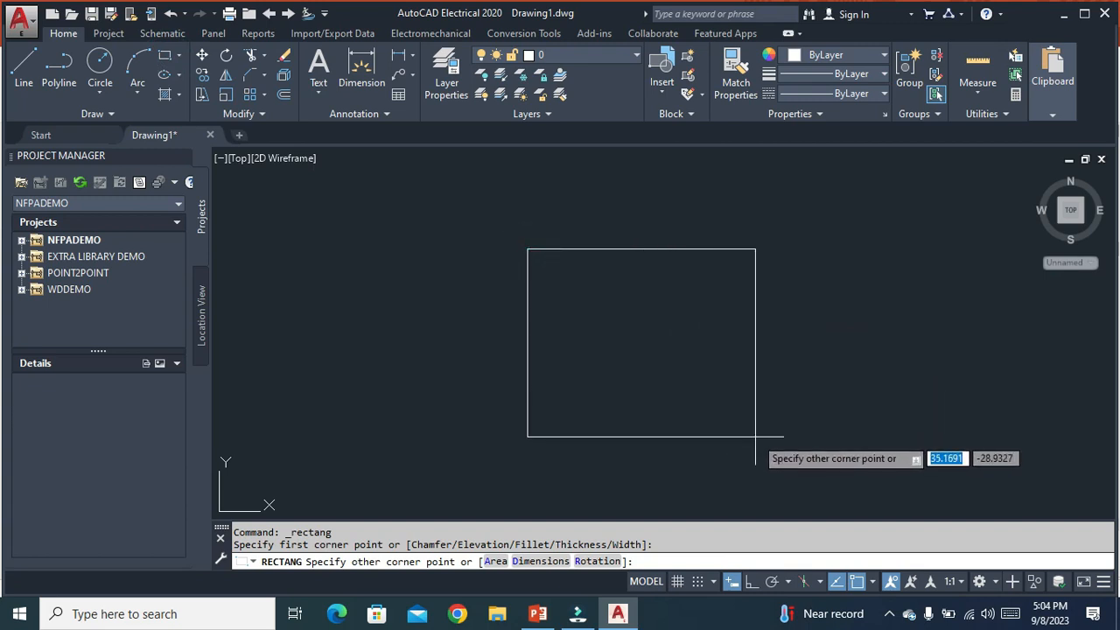
pyautogui.click(755, 435)
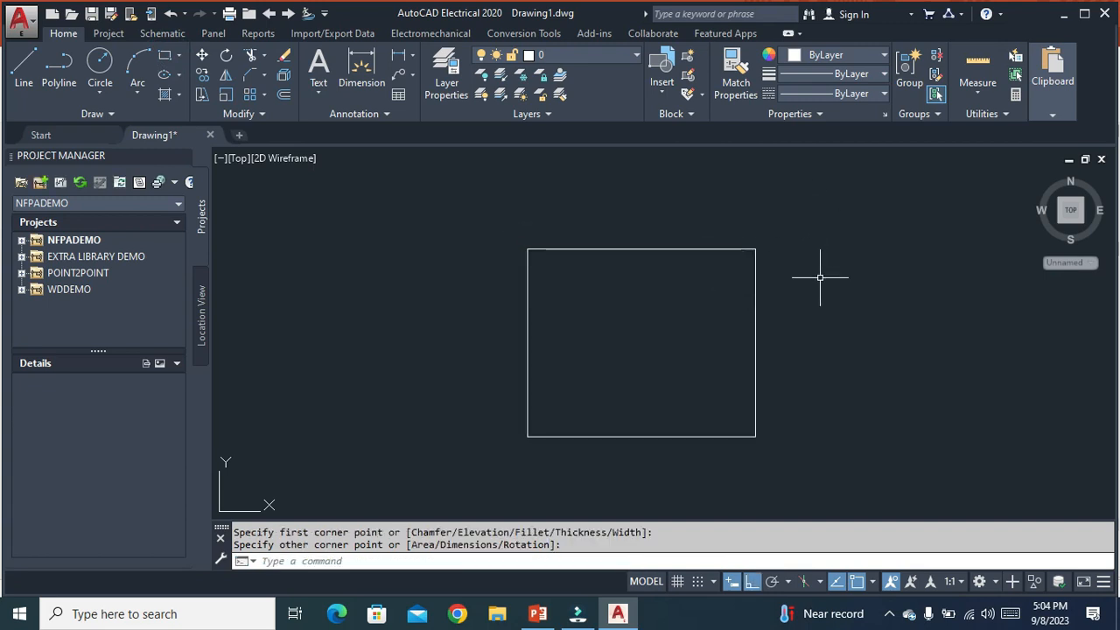
# - Fillet the rectangle's upper-right corner using the current fillet radius
pyautogui.write('f')
pyautogui.press('Return')
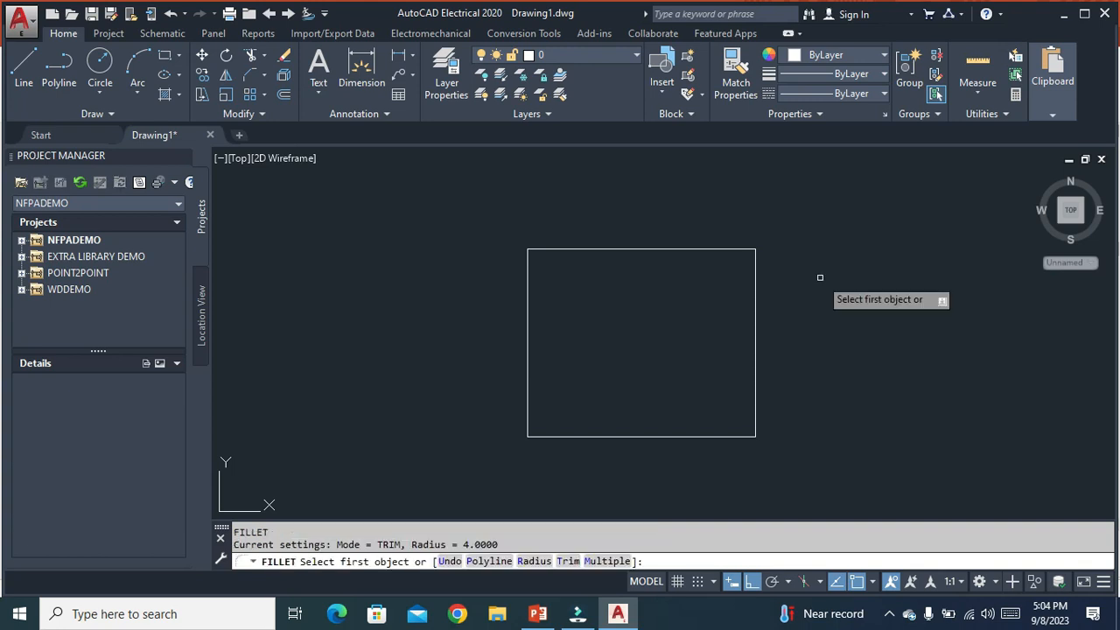
pyautogui.click(755, 293)
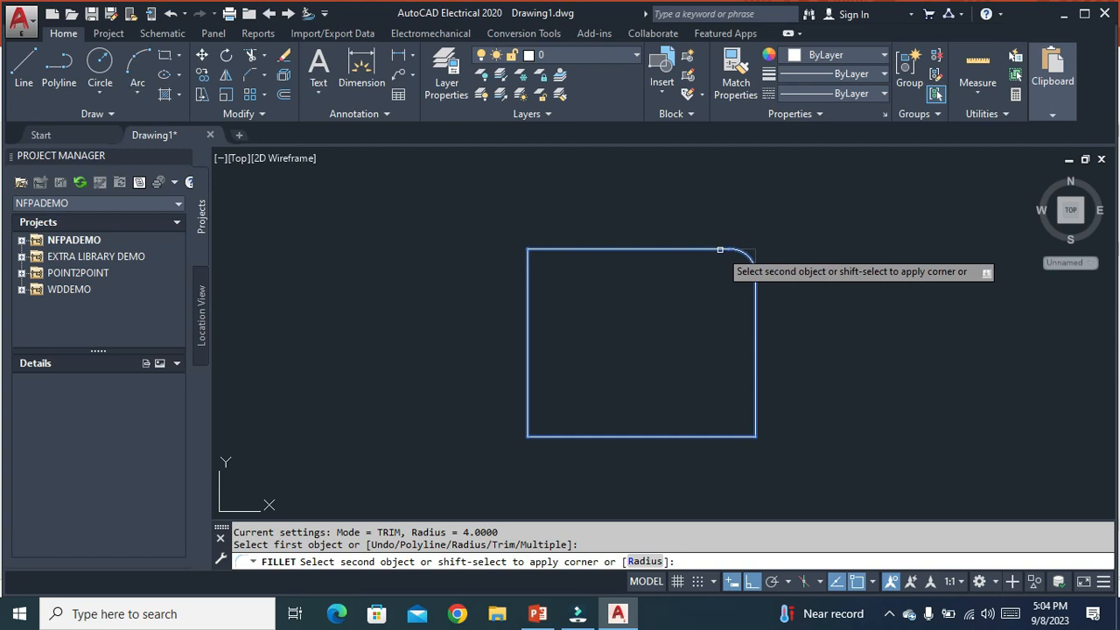
pyautogui.click(719, 251)
pyautogui.scroll(3, 762, 271)
pyautogui.scroll(-3, 758, 303)
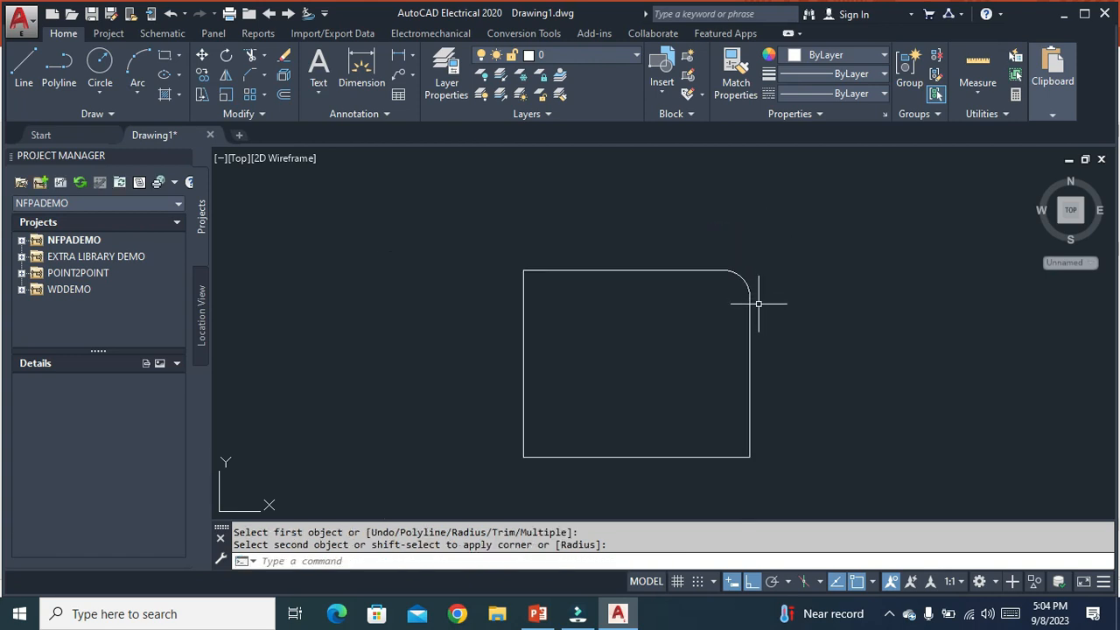
pyautogui.scroll(3, 723, 279)
pyautogui.scroll(-3, 741, 275)
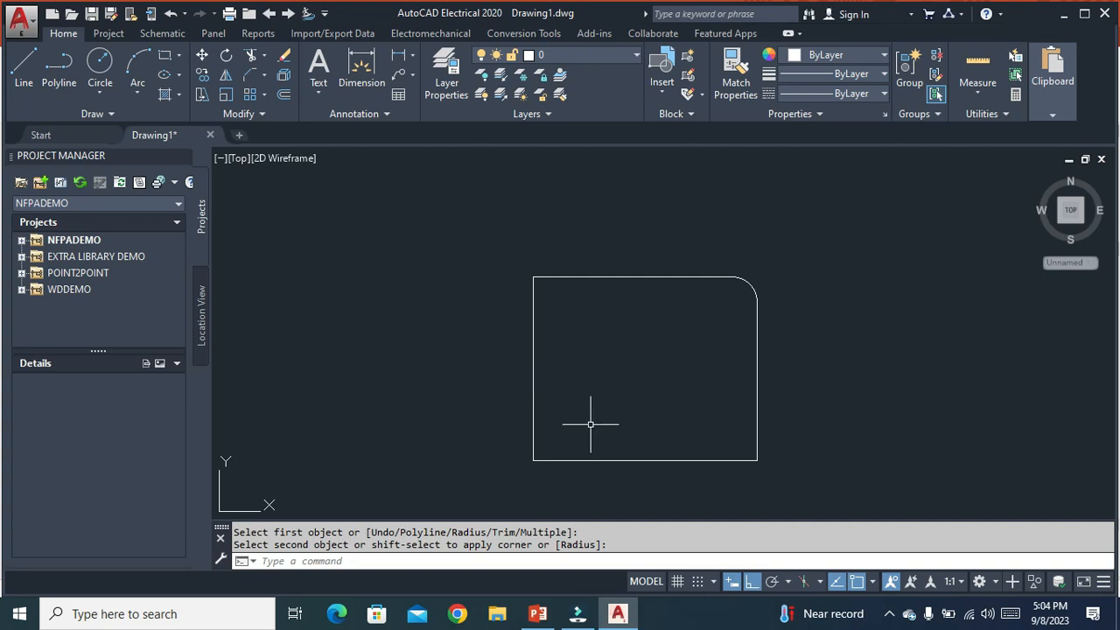
# - Set the fillet radius to 6 and fillet the rectangle's lower-left corner
pyautogui.write('f')
pyautogui.press('Return')
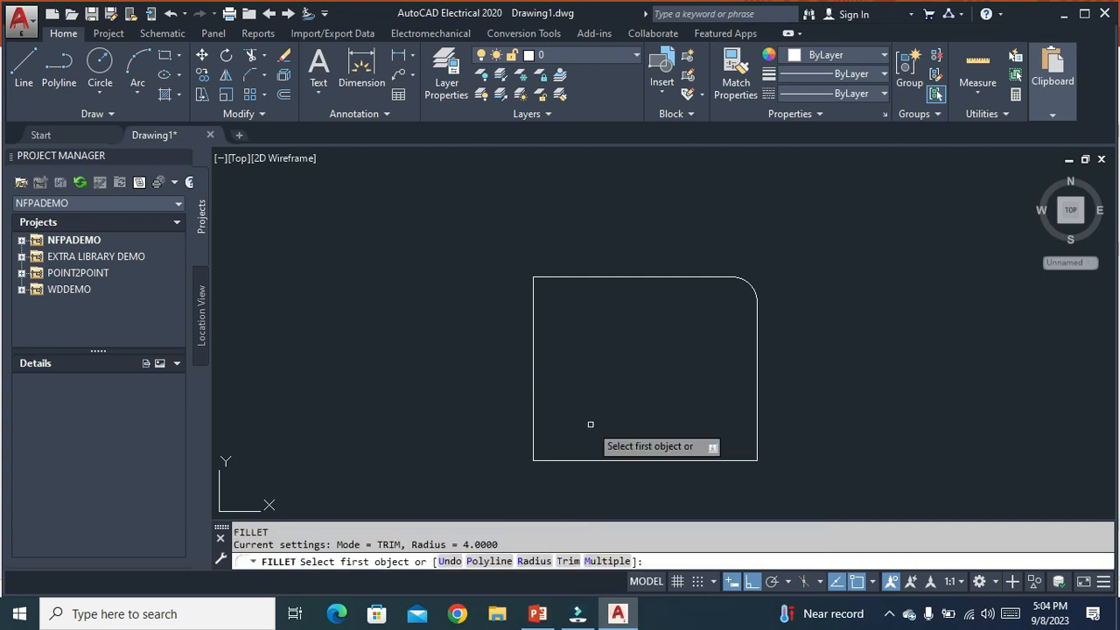
pyautogui.click(533, 561)
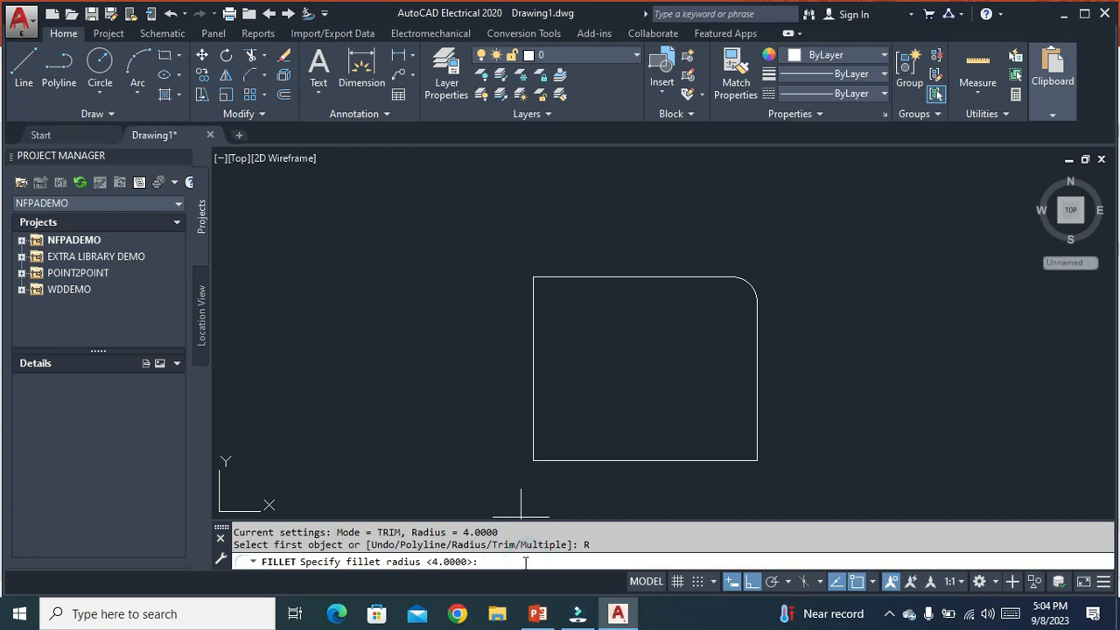
pyautogui.press('Return')
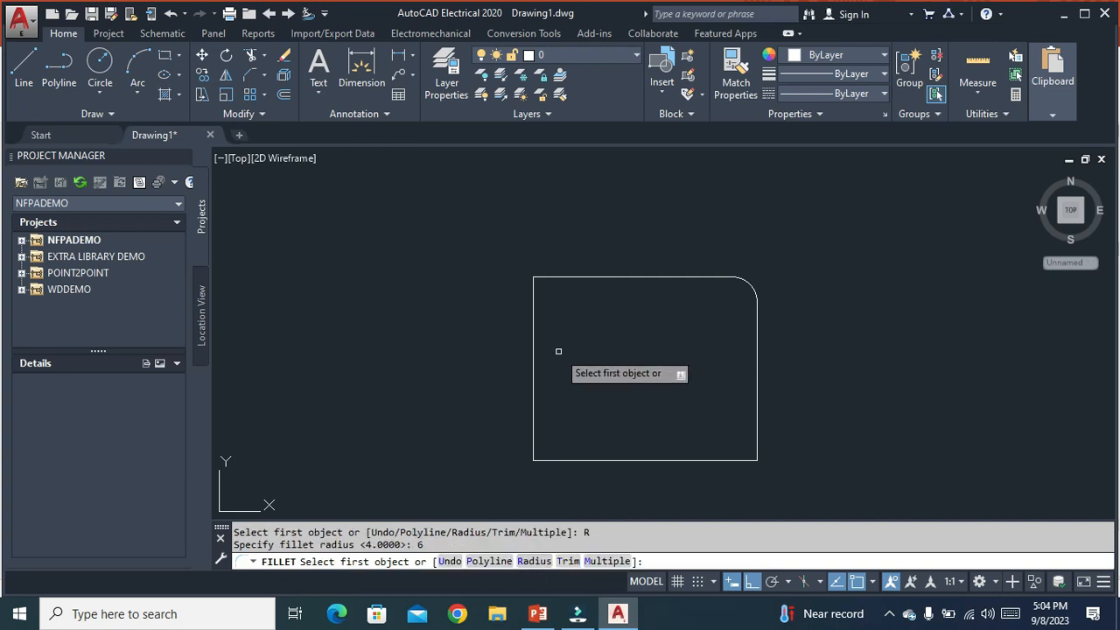
pyautogui.click(532, 424)
pyautogui.click(595, 460)
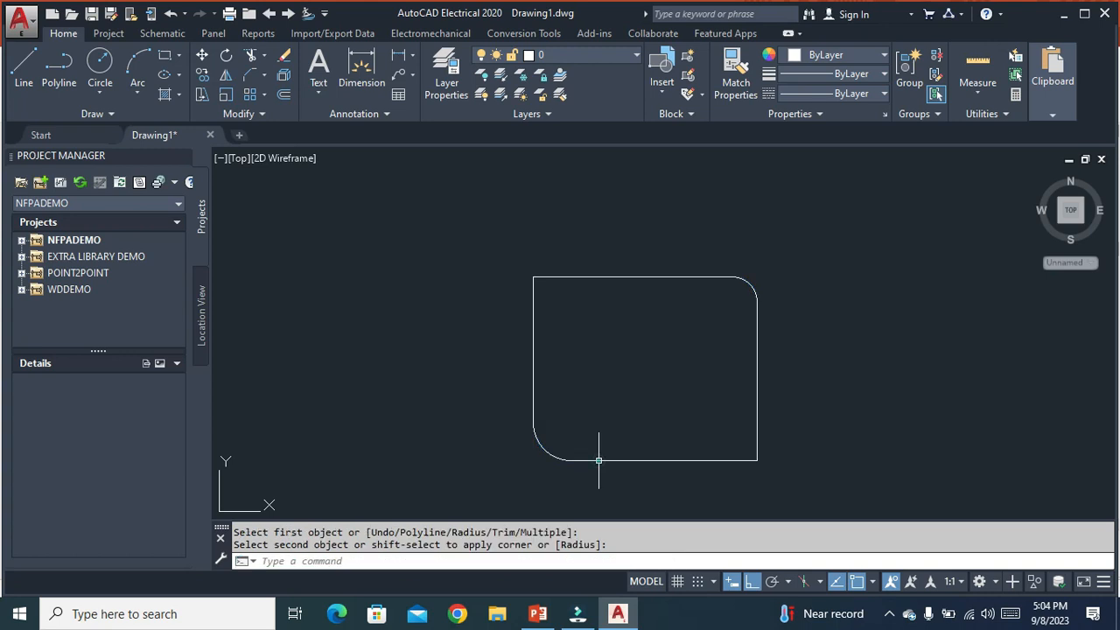
# - Examine the filleted rectangle's dimensions with the Quick Measure tool
pyautogui.moveTo(643, 387)
pyautogui.mouseDown(button='middle')
pyautogui.moveTo(594, 315)
pyautogui.moveTo(552, 299)
pyautogui.mouseUp(button='middle')
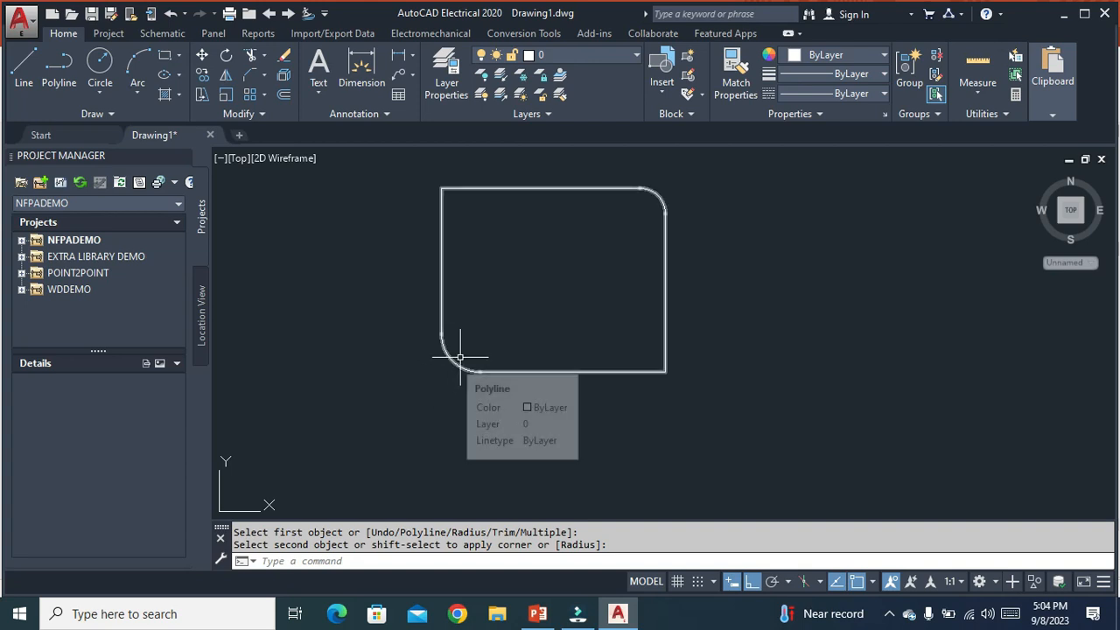
pyautogui.click(977, 63)
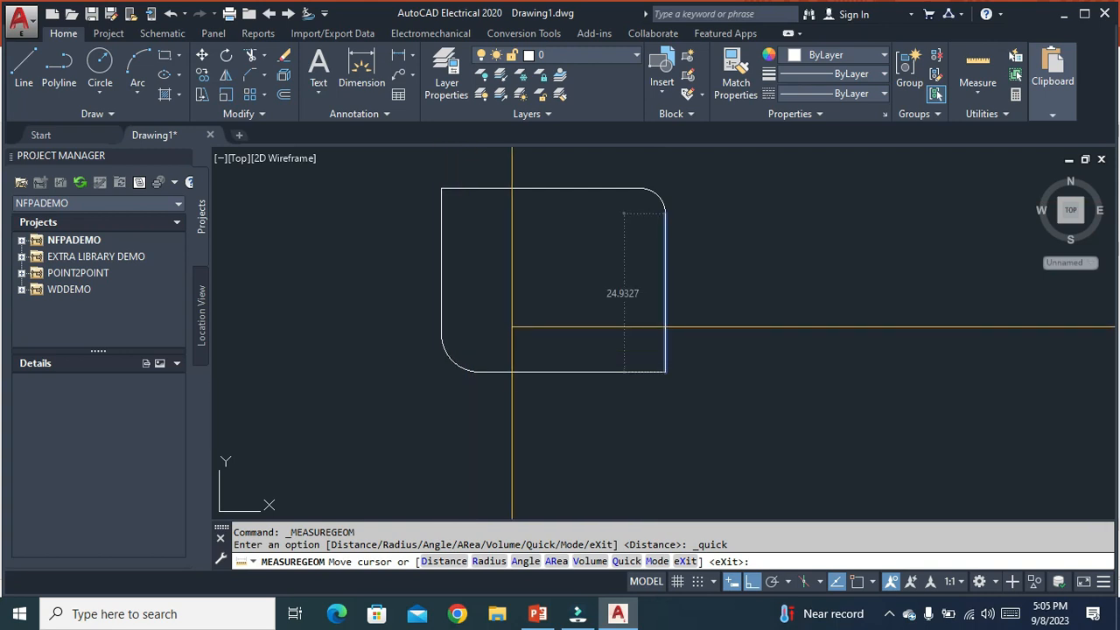
pyautogui.press('Escape')
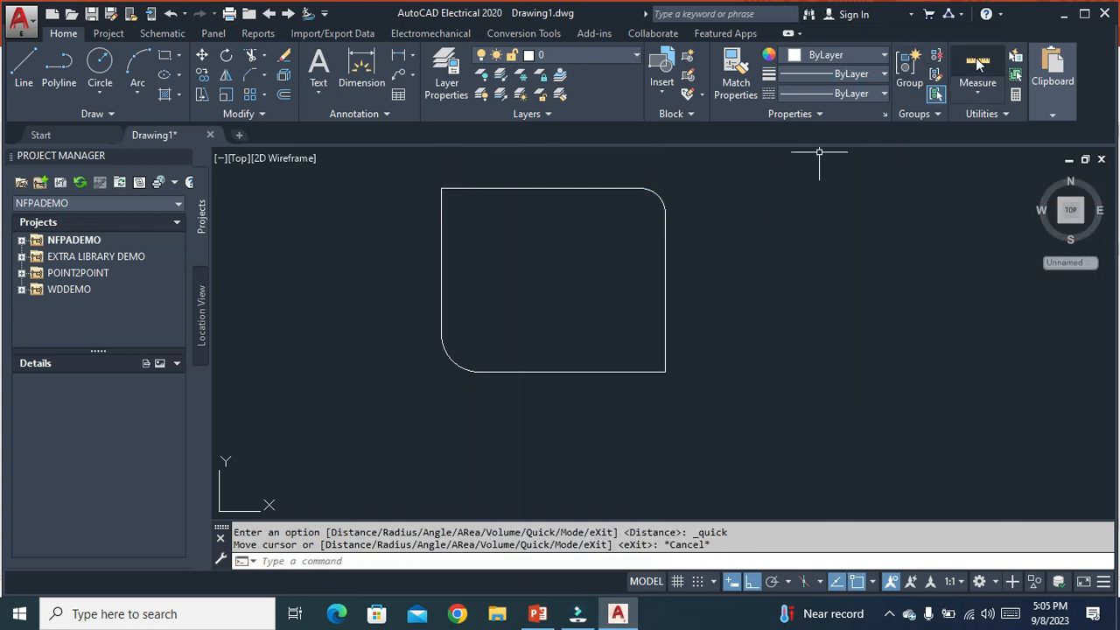
pyautogui.click(977, 91)
pyautogui.click(992, 123)
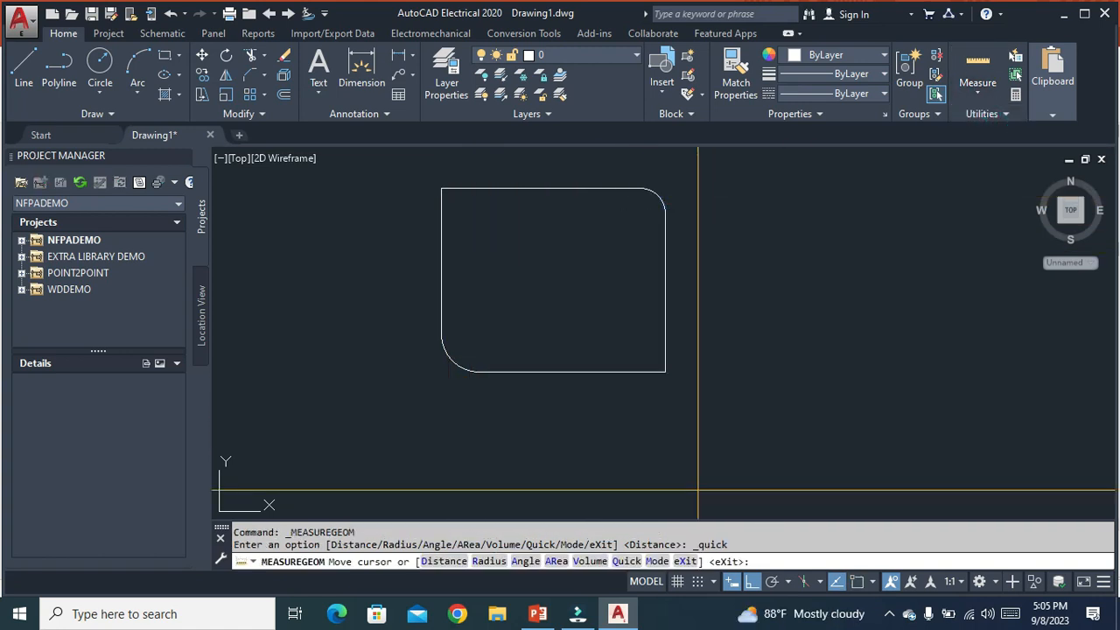
pyautogui.press('Escape')
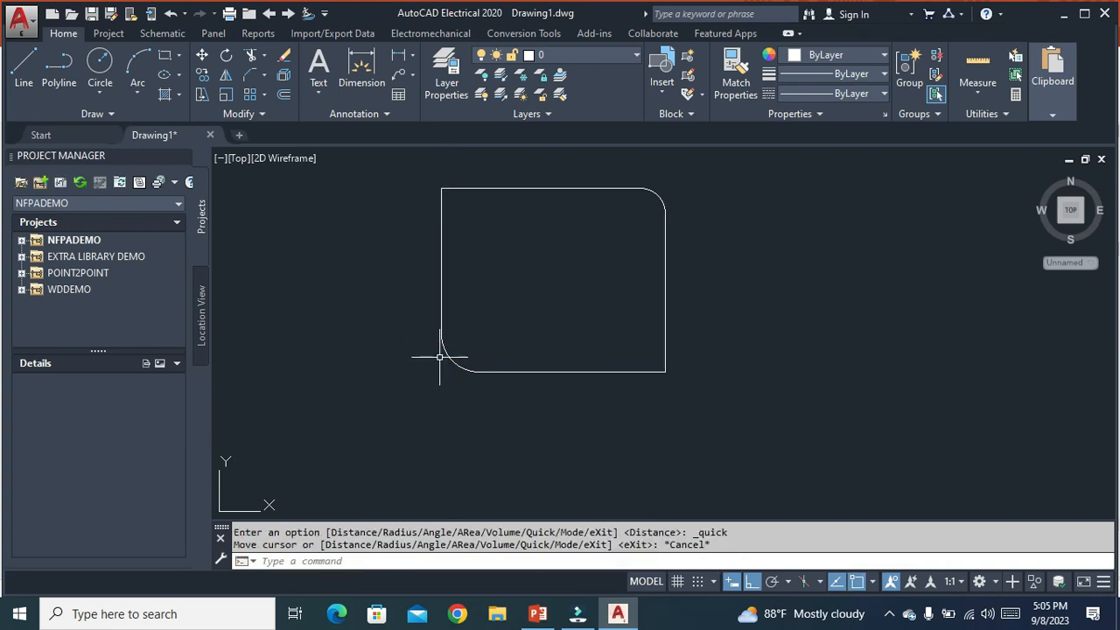
# - Select the polyline at its lower-left and upper-right arcs to inspect the fillet radii
pyautogui.scroll(5, 391, 355)
pyautogui.scroll(-5, 603, 371)
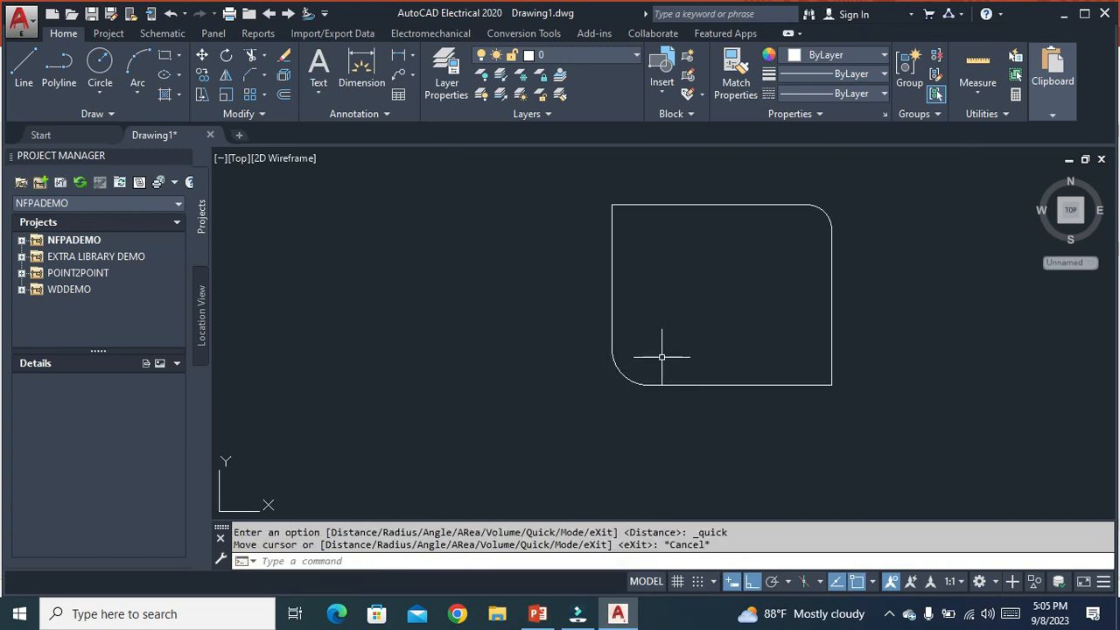
pyautogui.press('Escape')
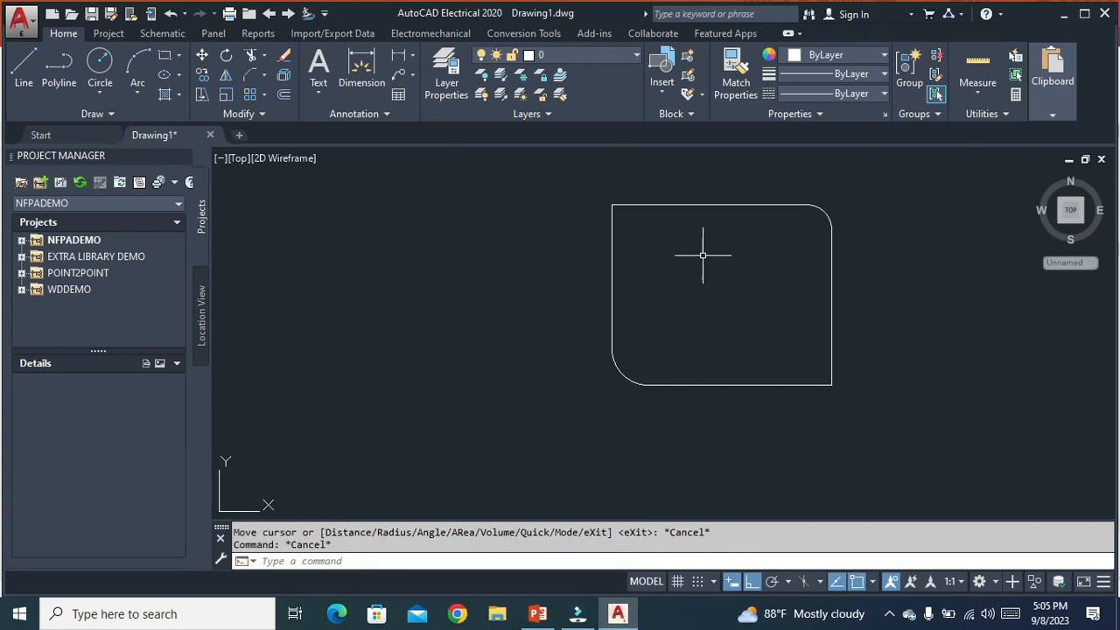
pyautogui.click(621, 376)
pyautogui.moveTo(622, 376)
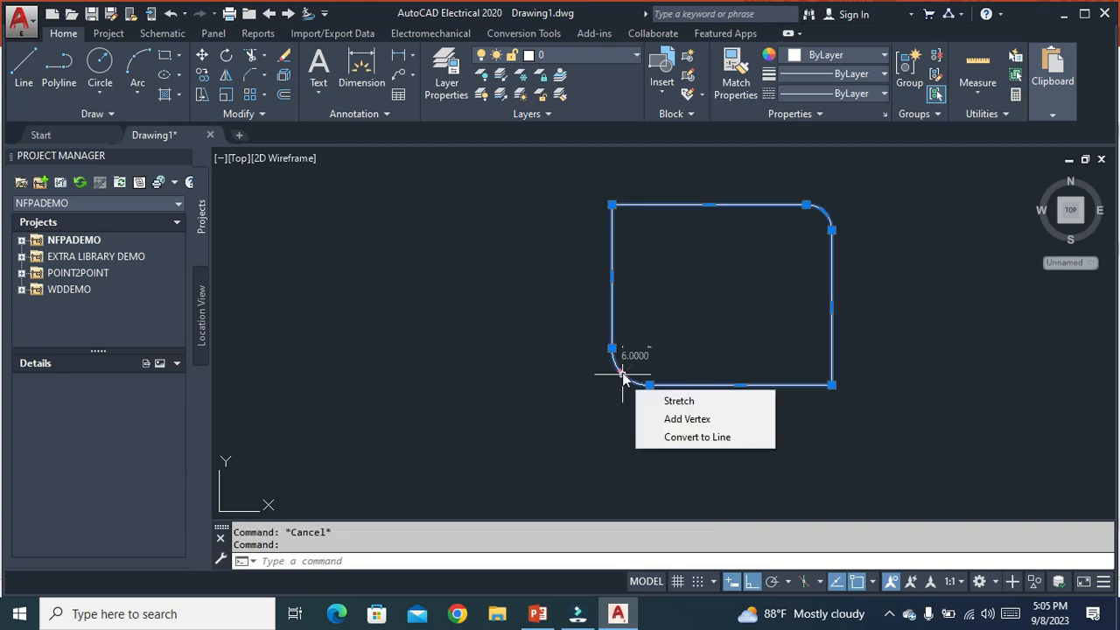
pyautogui.press('Escape')
pyautogui.click(819, 208)
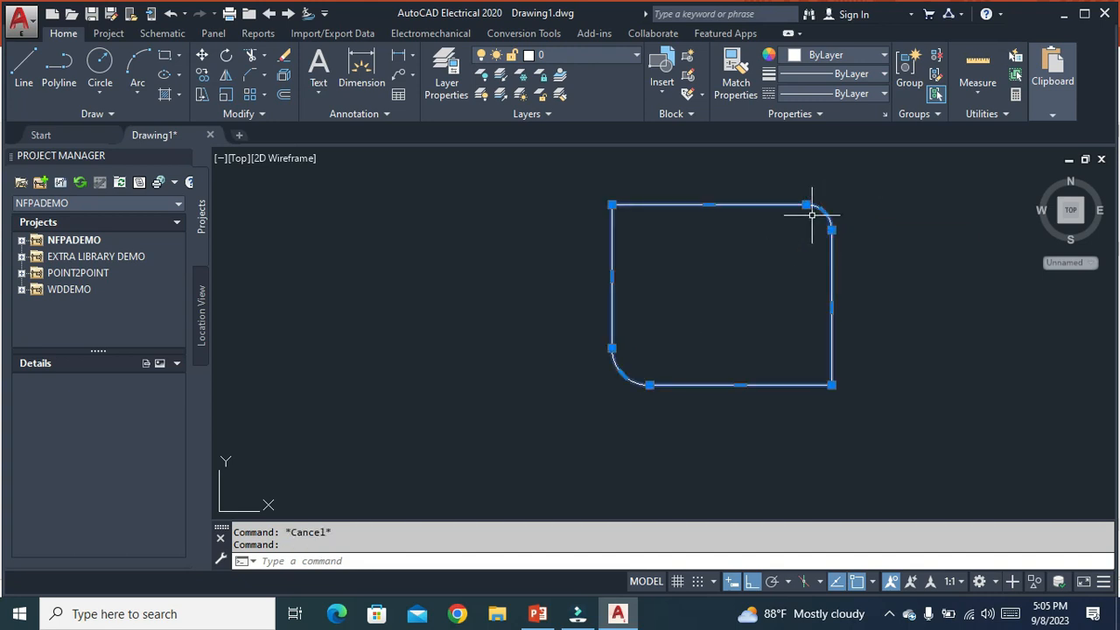
pyautogui.press('Escape')
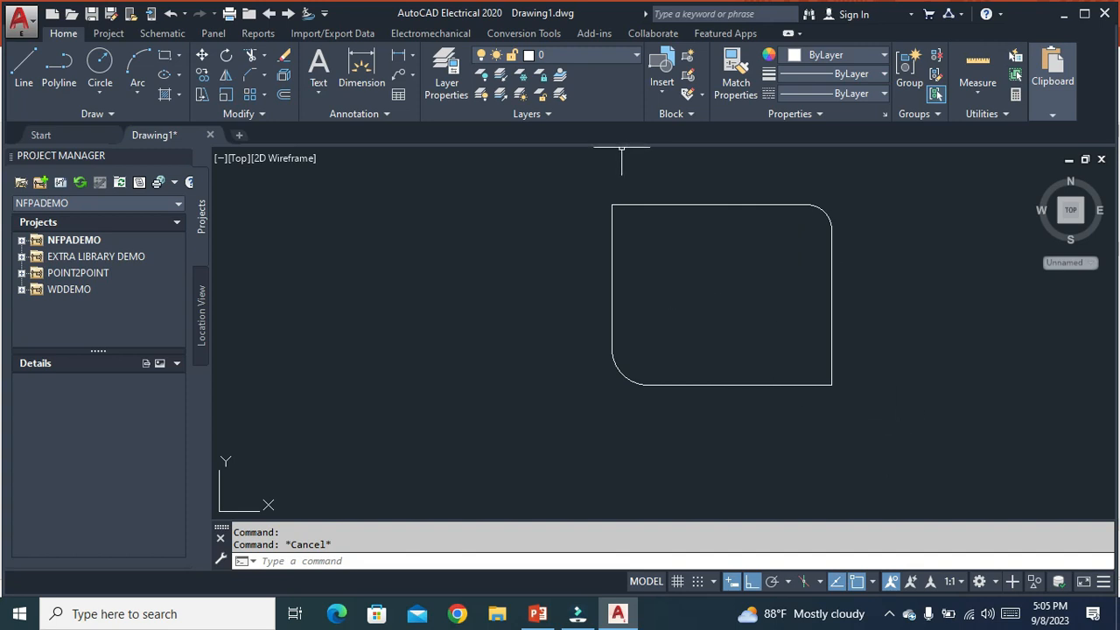
# - Undo the recent view changes, measurements and both corner fillets, back to the plain rectangle
pyautogui.hotkey('ctrl', 'z')
pyautogui.hotkey('ctrl', 'z')
pyautogui.hotkey('ctrl', 'z')
pyautogui.hotkey('ctrl', 'z')
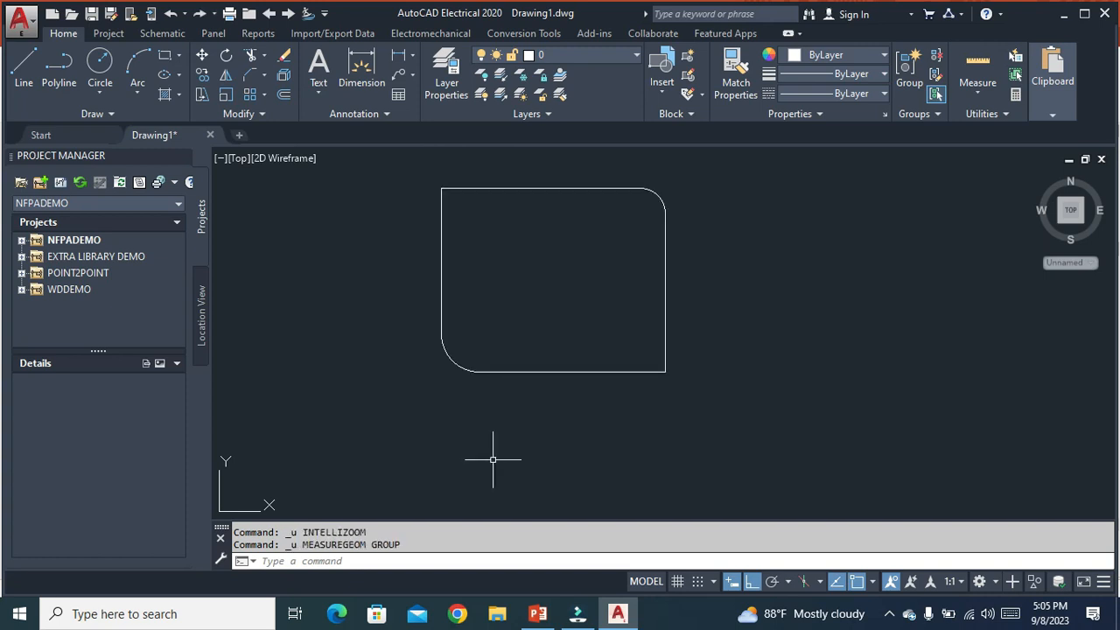
pyautogui.hotkey('ctrl', 'z')
pyautogui.hotkey('ctrl', 'z')
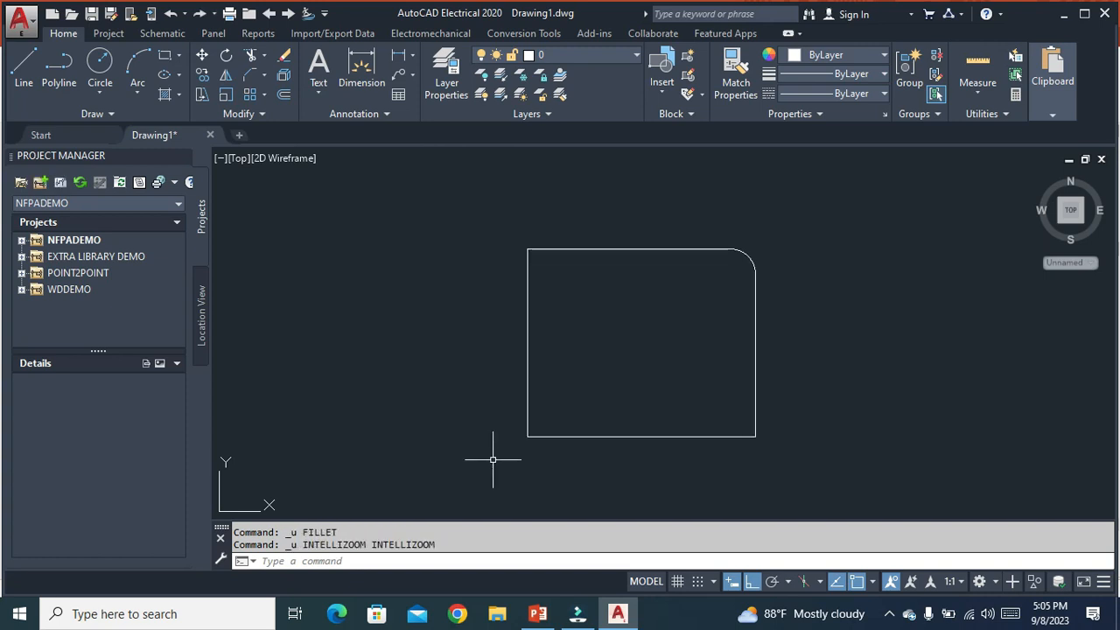
pyautogui.hotkey('ctrl', 'z')
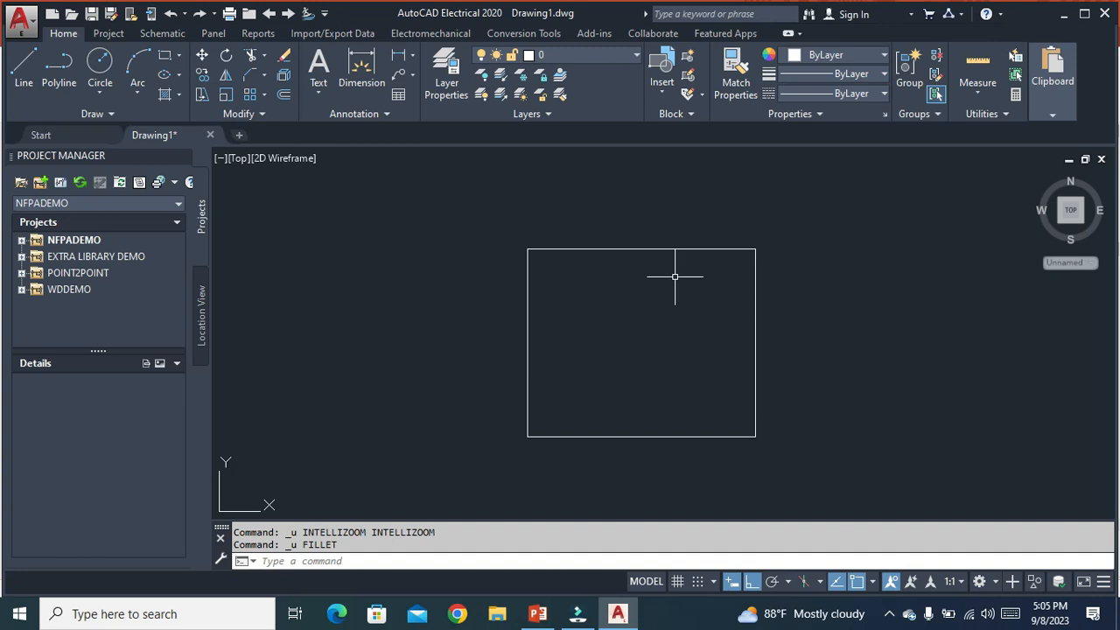
# - Fillet all four corners of the rectangle at once with Fillet's Polyline option and a radius of 6
pyautogui.write('f')
pyautogui.press('Return')
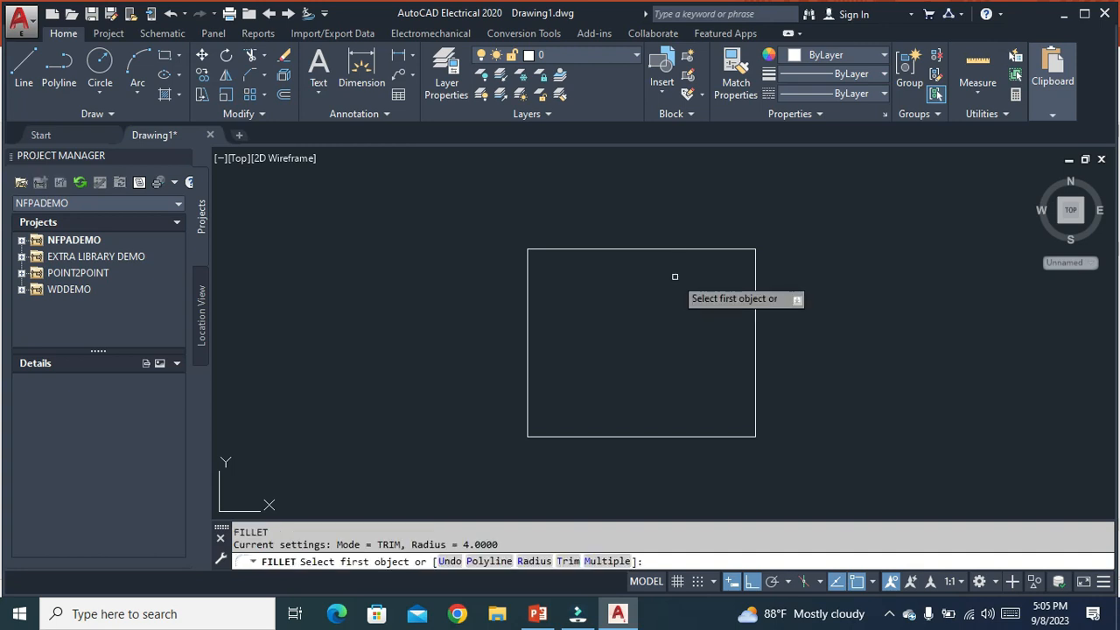
pyautogui.click(533, 560)
pyautogui.click(490, 564)
pyautogui.write('6')
pyautogui.press('Return')
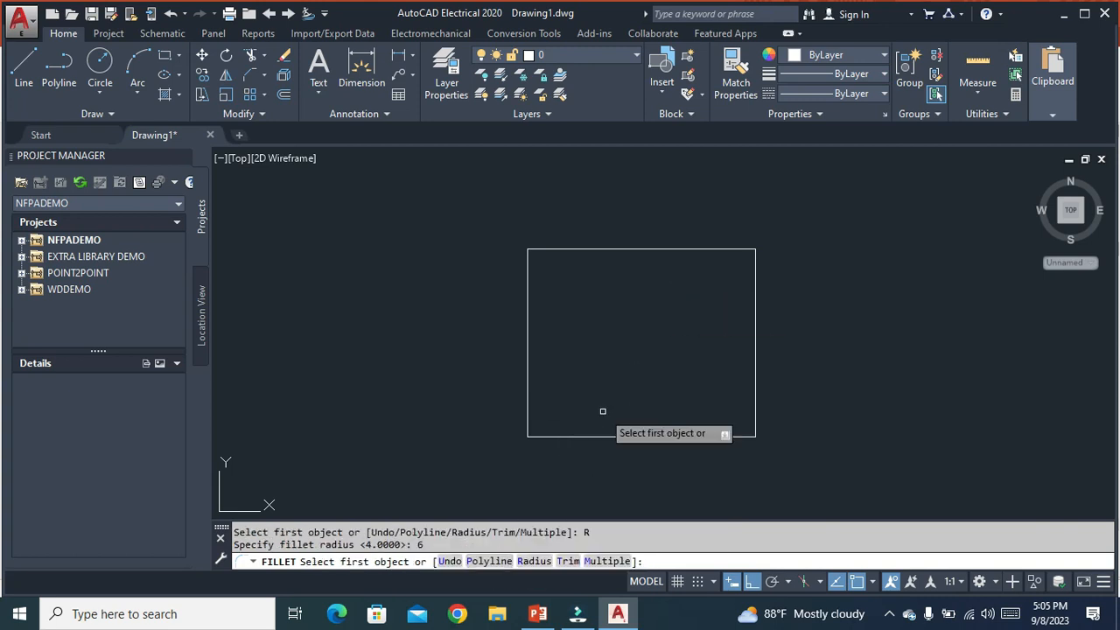
pyautogui.click(486, 563)
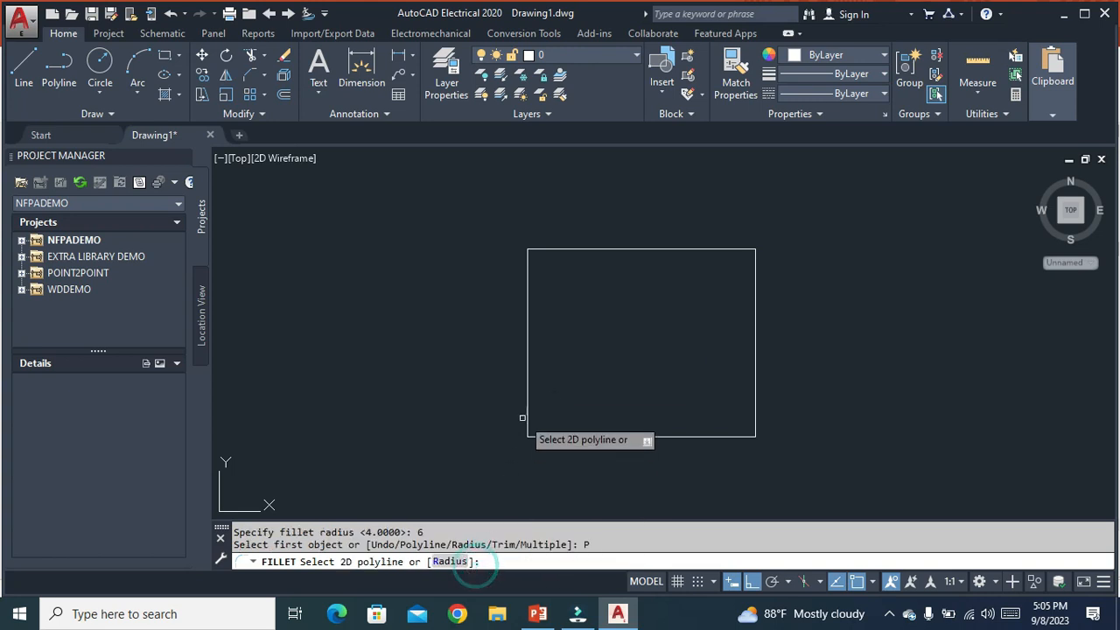
pyautogui.click(528, 376)
pyautogui.click(527, 374)
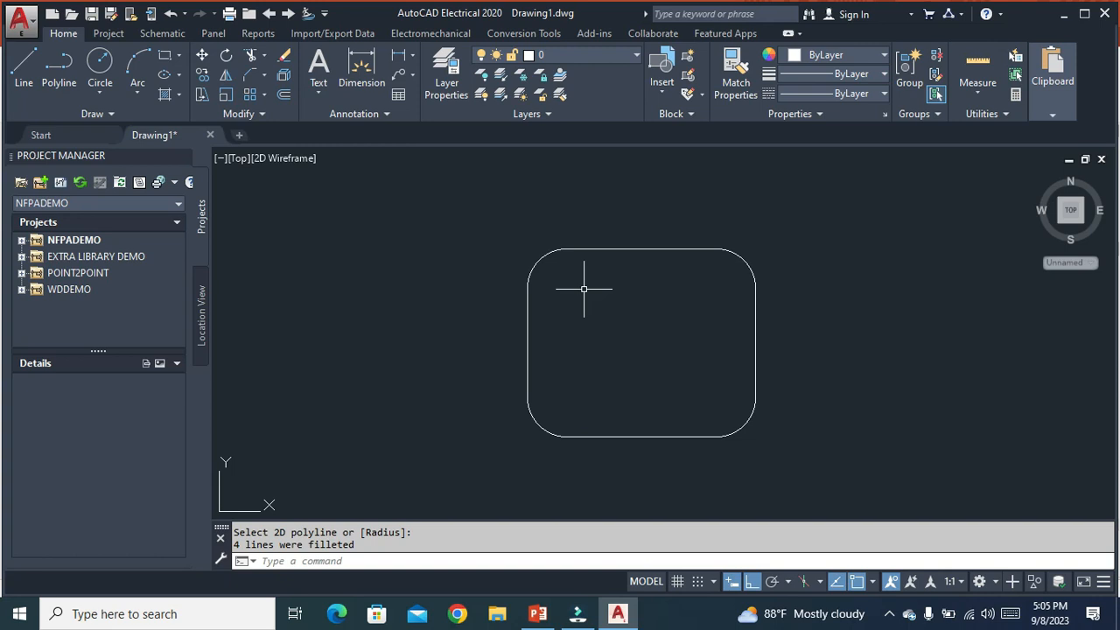
# - Undo the four-corner fillet, then fillet the rectangle's two right corners and lower-left corner at radius 4 using Fillet's Multiple option
pyautogui.hotkey('ctrl', 'z')
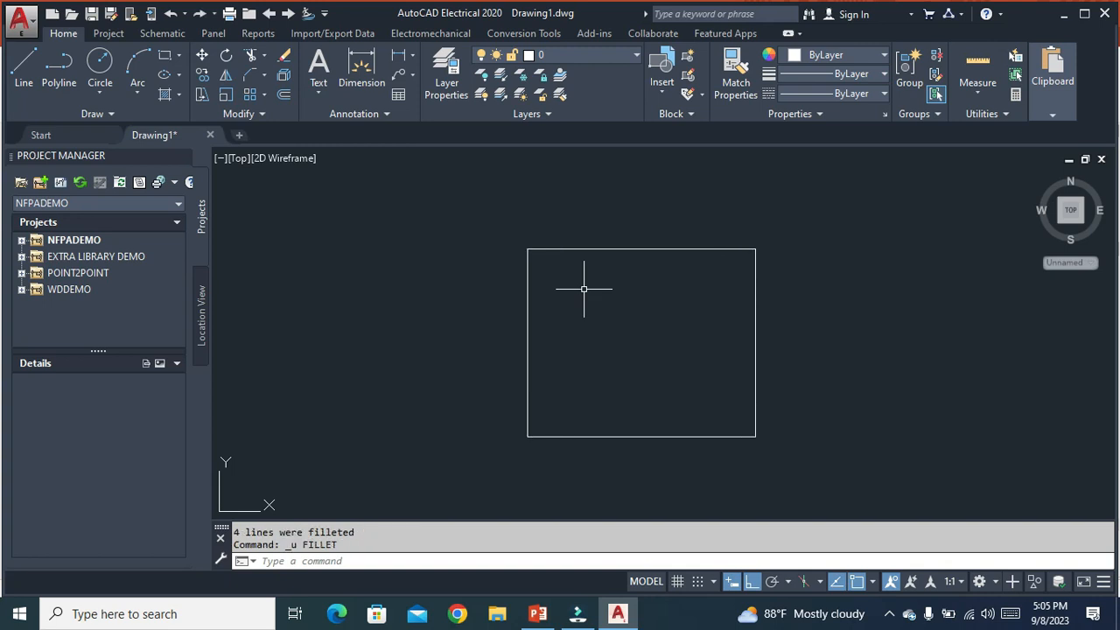
pyautogui.write('f')
pyautogui.press('Return')
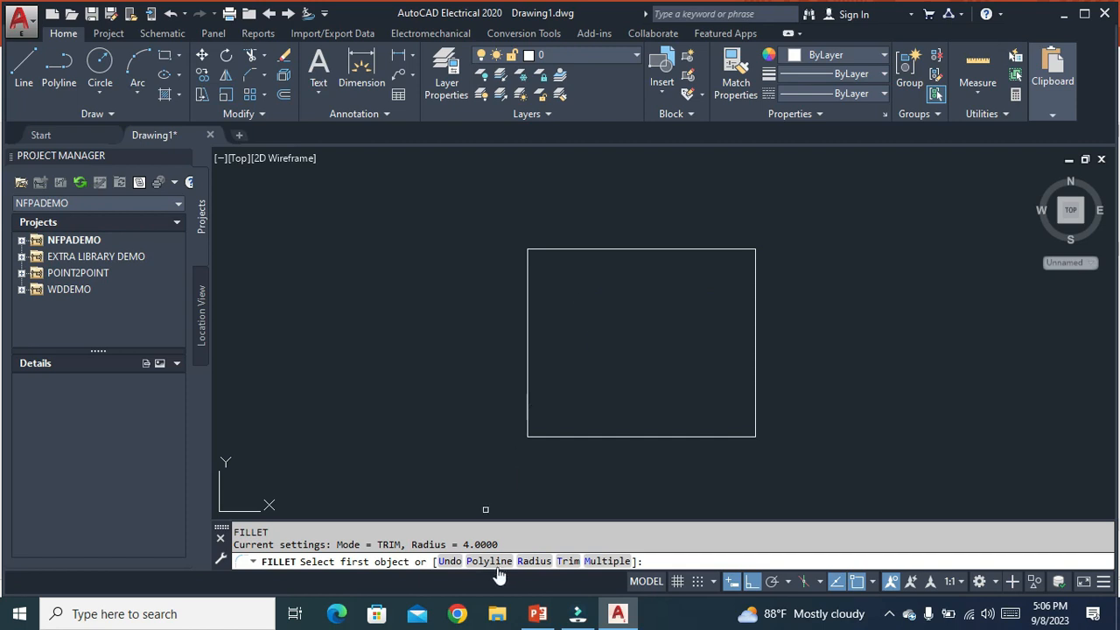
pyautogui.click(606, 561)
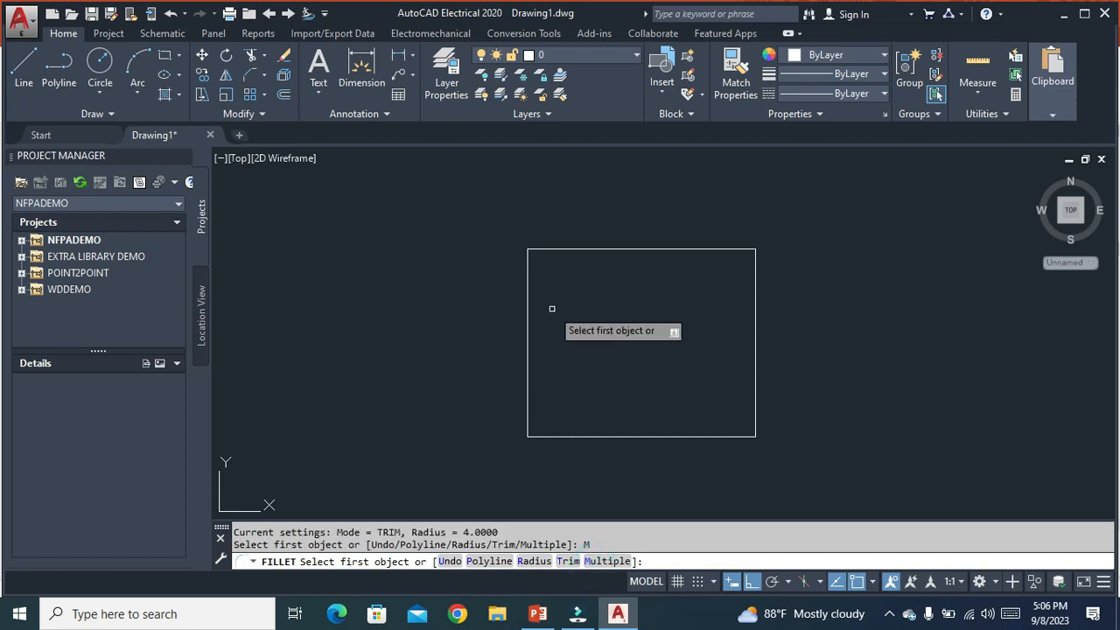
pyautogui.click(692, 249)
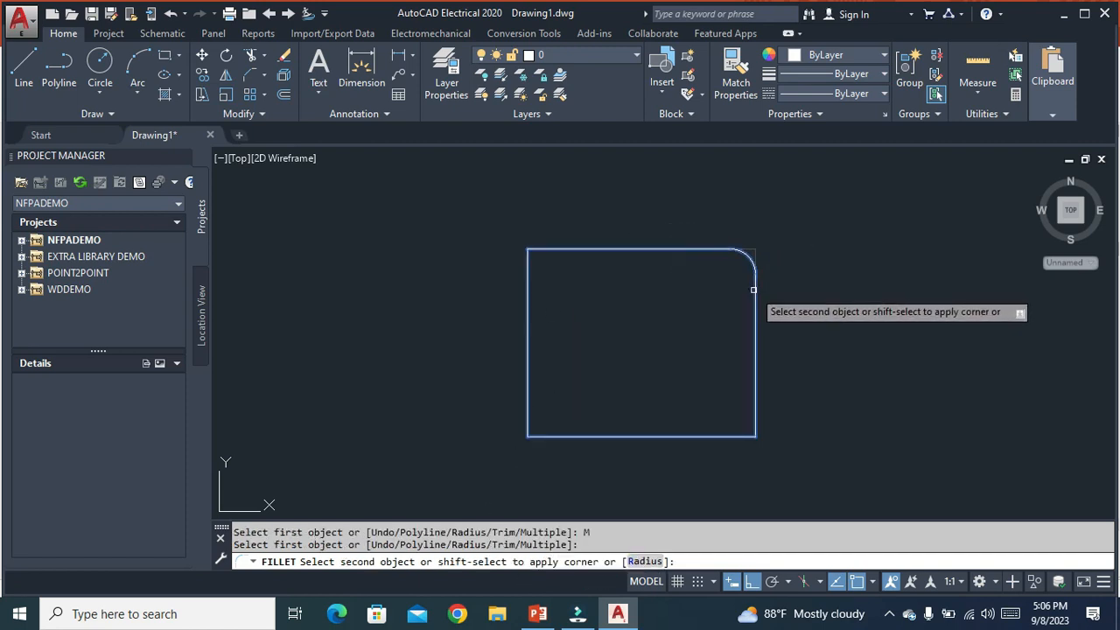
pyautogui.click(753, 289)
pyautogui.click(752, 405)
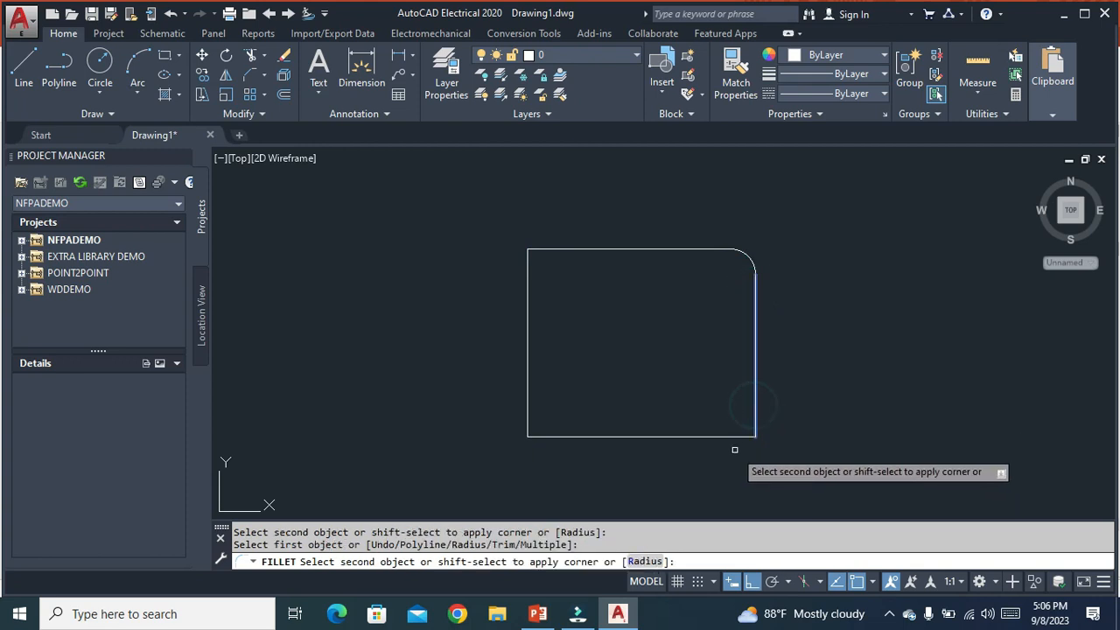
pyautogui.click(716, 436)
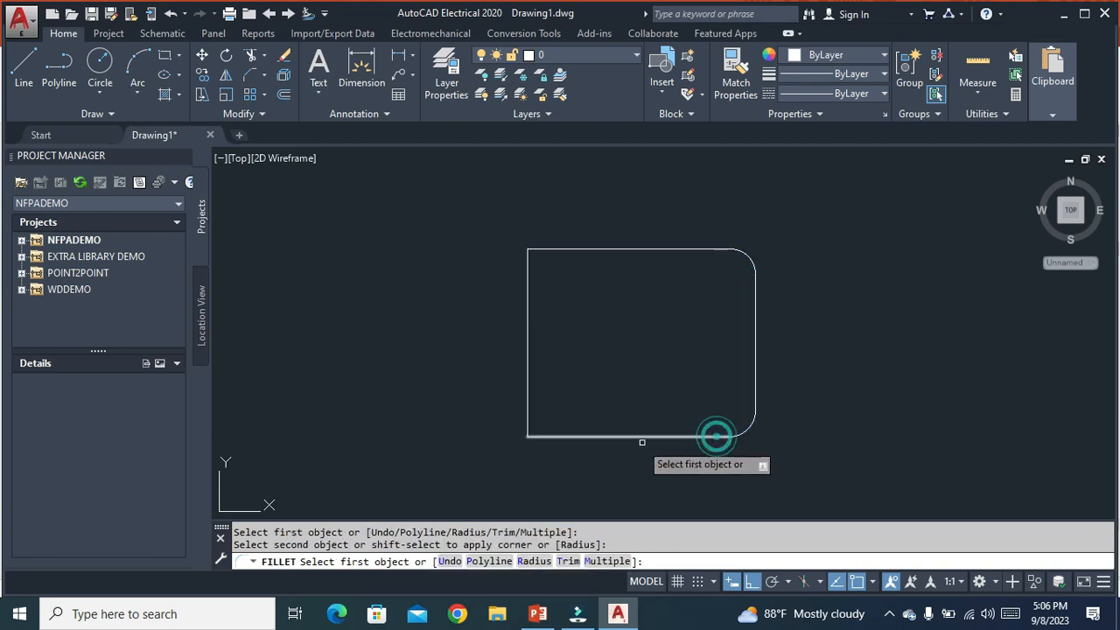
pyautogui.click(563, 437)
pyautogui.click(528, 395)
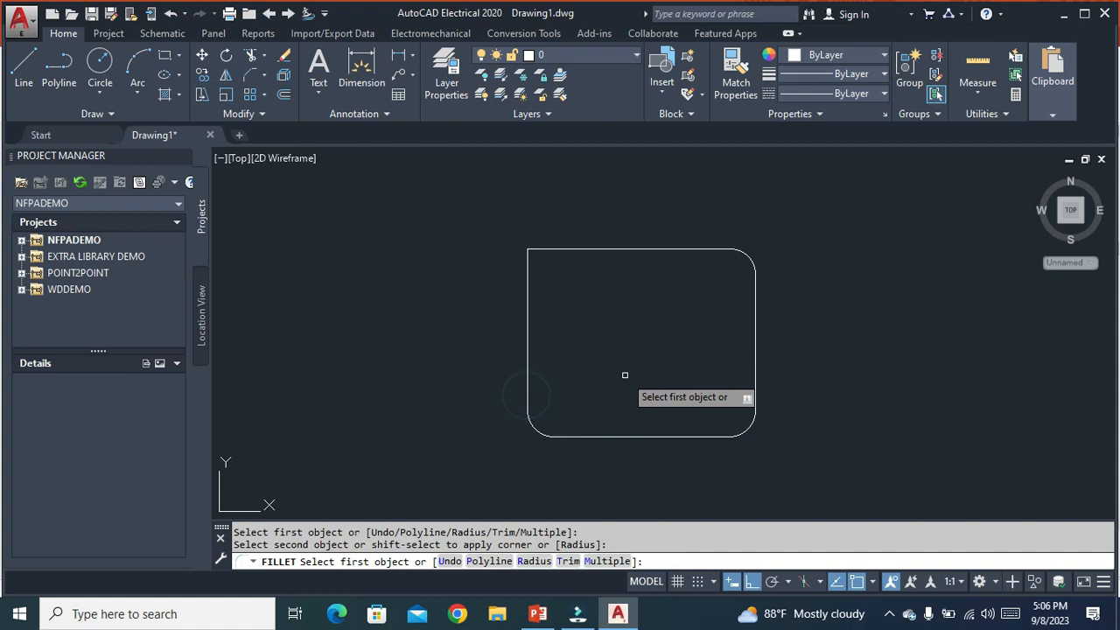
pyautogui.press('Escape')
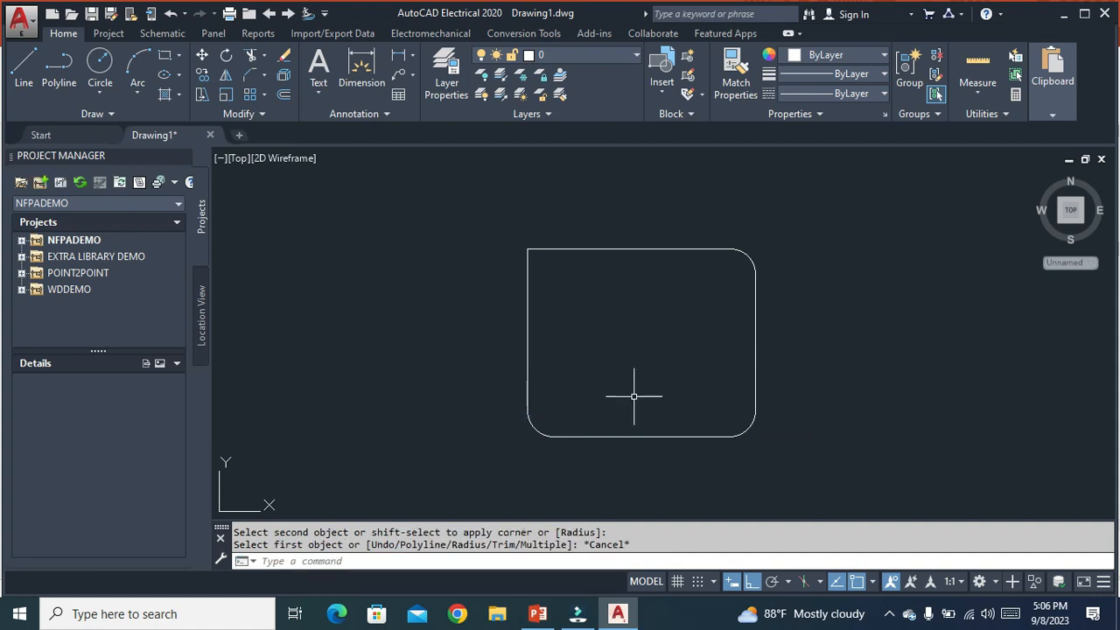
# - Erase the partly filleted rectangle with a window selection around it
pyautogui.click(837, 475)
pyautogui.click(410, 169)
pyautogui.write('e')
pyautogui.press('Return')
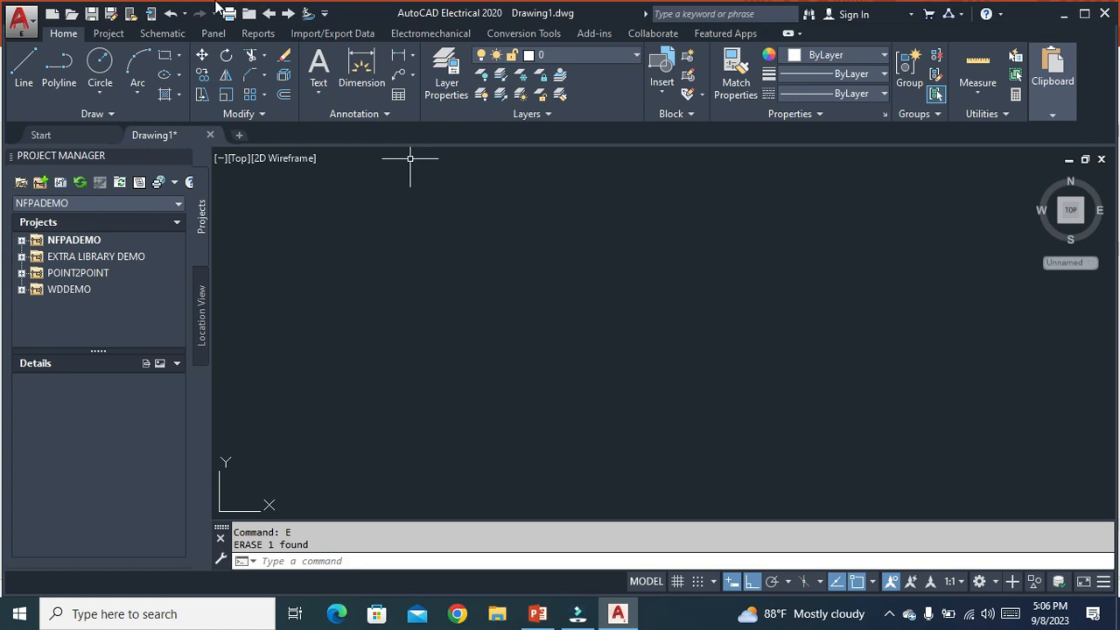
# - Draw a vertical line and a separate, longer horizontal line below and to its right, leaving a gap between their nearest ends
pyautogui.click(21, 68)
pyautogui.click(462, 226)
pyautogui.click(477, 360)
pyautogui.press('Escape')
pyautogui.press('Return')
pyautogui.click(507, 396)
pyautogui.click(886, 396)
pyautogui.press('Escape')
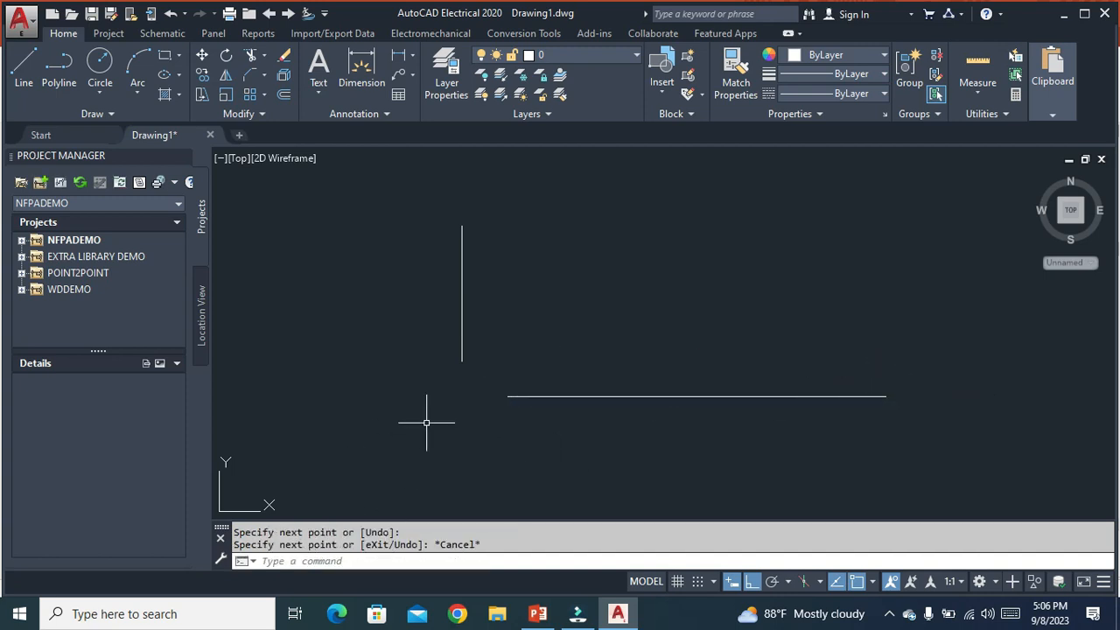
# - Stretch the vertical line's lower end downward and the horizontal line's left end leftward so that the two lines cross
pyautogui.click(462, 352)
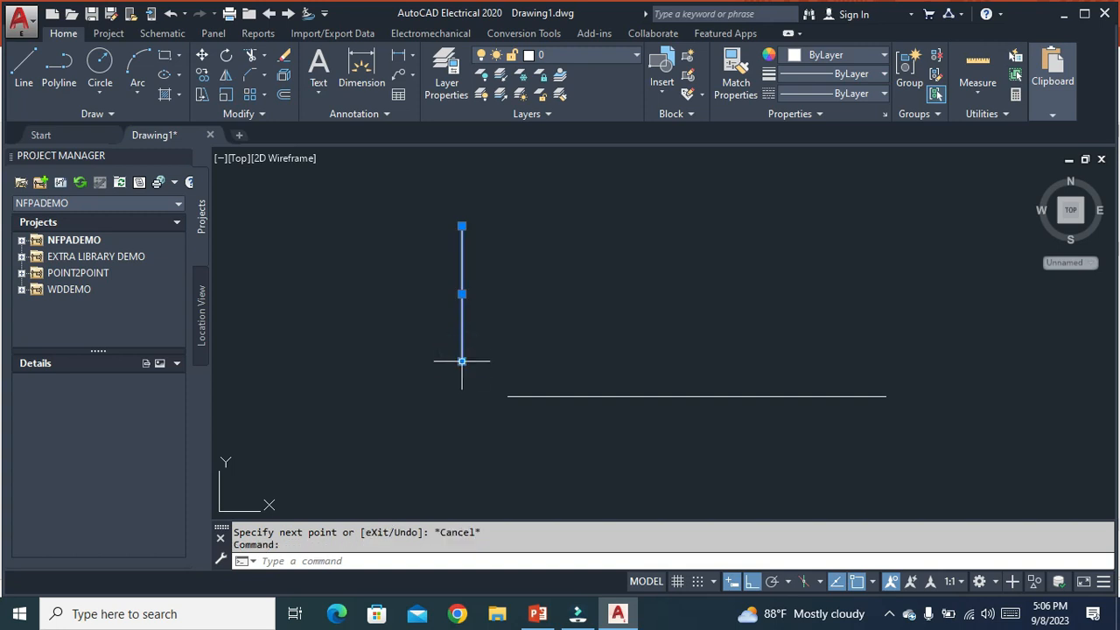
pyautogui.click(462, 359)
pyautogui.click(462, 446)
pyautogui.click(509, 396)
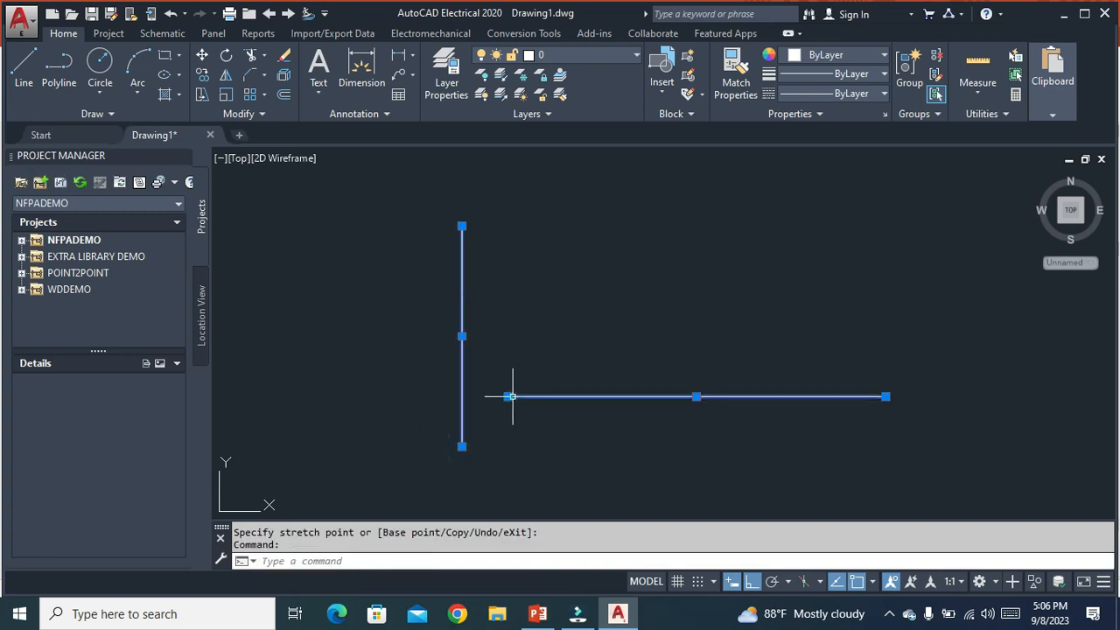
pyautogui.click(507, 396)
pyautogui.click(340, 397)
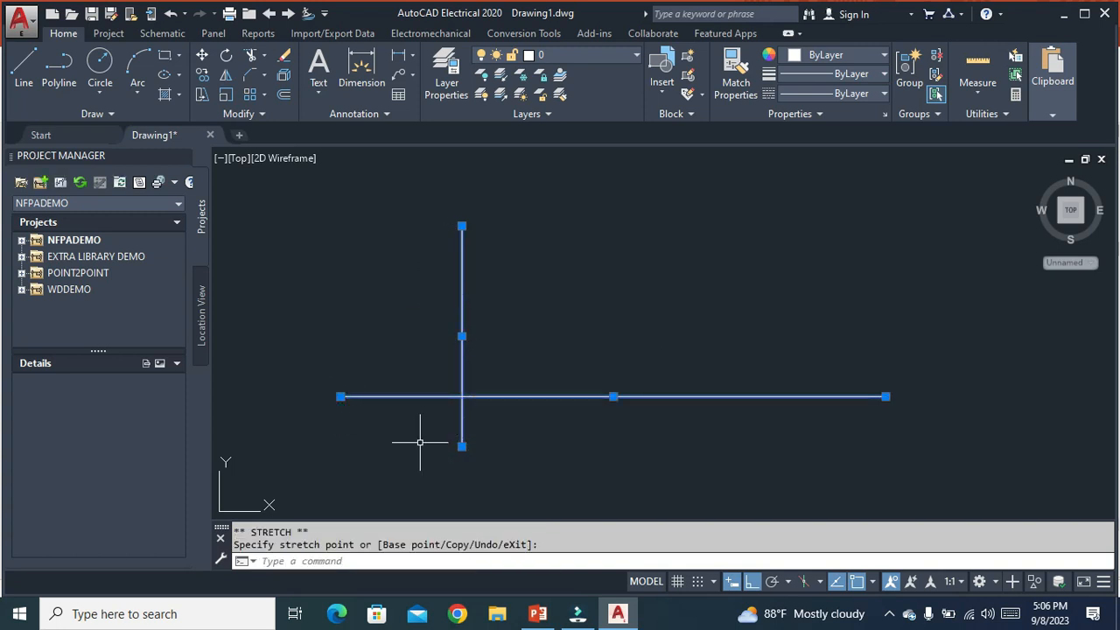
# - Trim the overhanging left and lower ends of the crossing lines to form a square corner, using both lines as cutting edges
pyautogui.press('Escape')
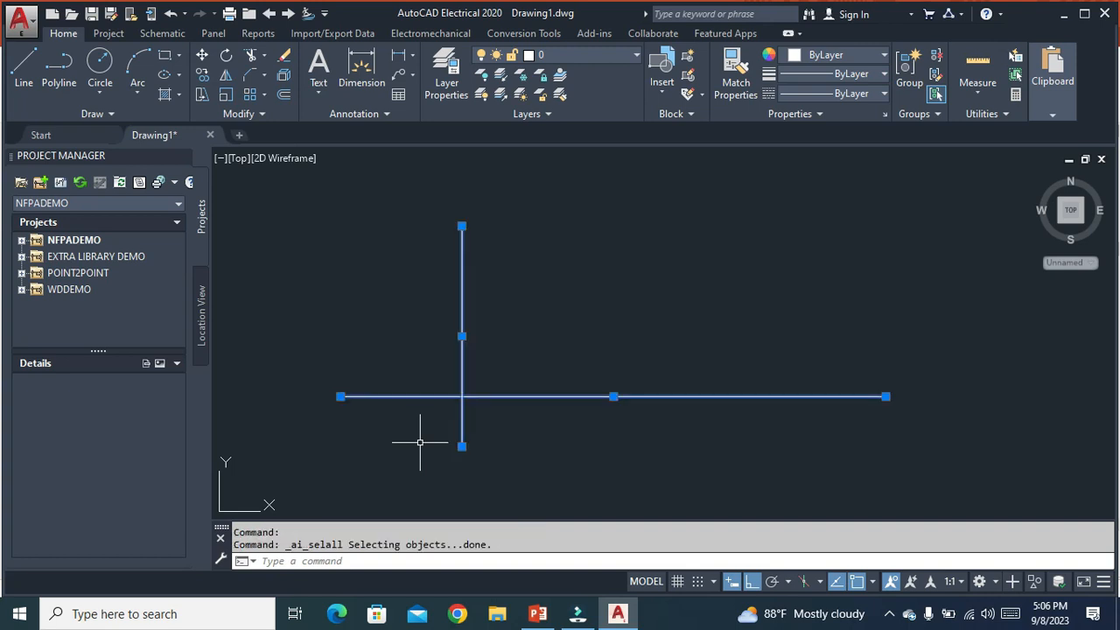
pyautogui.write('tr')
pyautogui.press('Return')
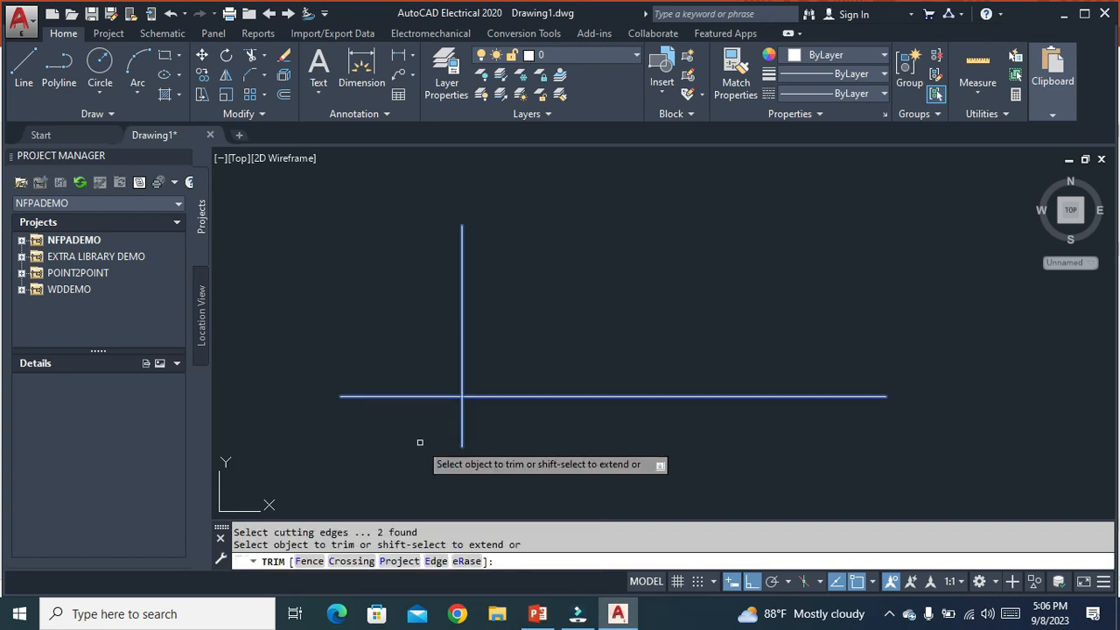
pyautogui.click(433, 394)
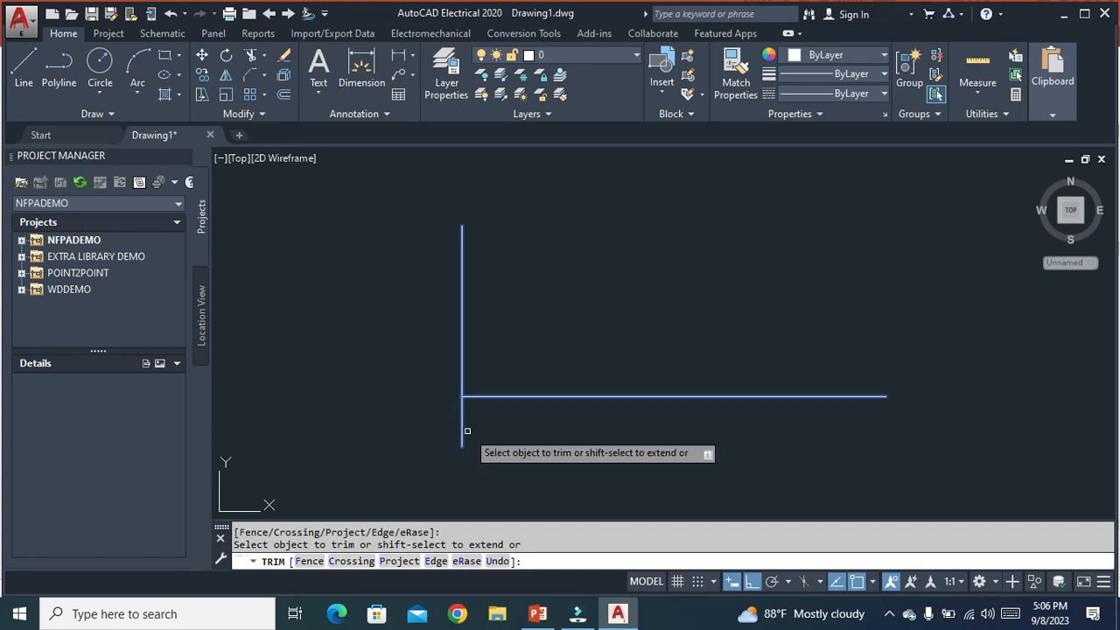
pyautogui.click(463, 427)
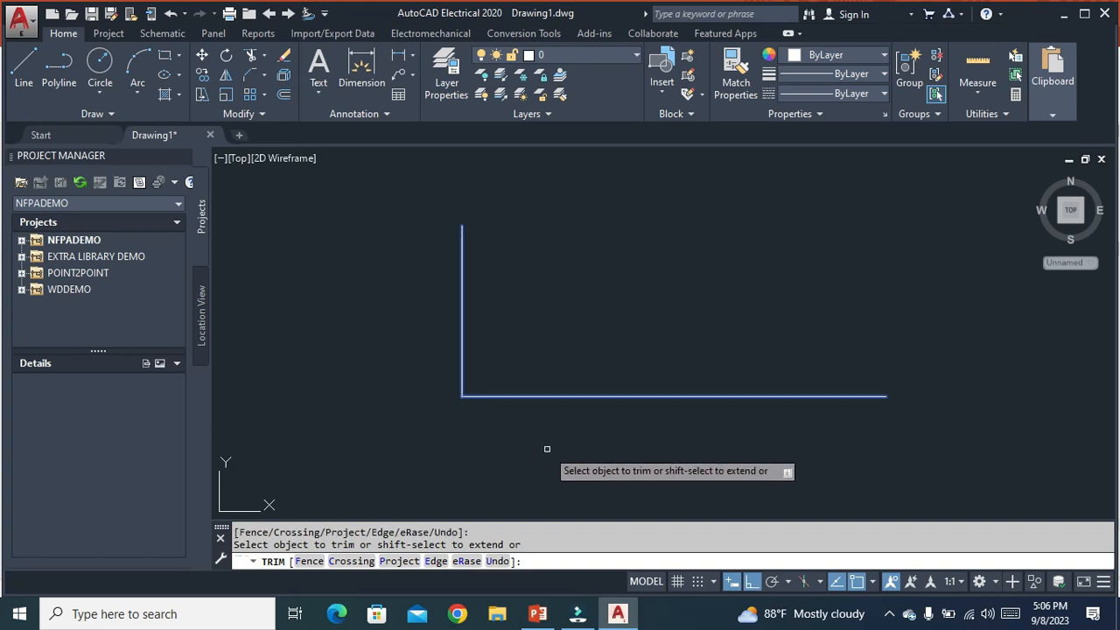
pyautogui.press('Escape')
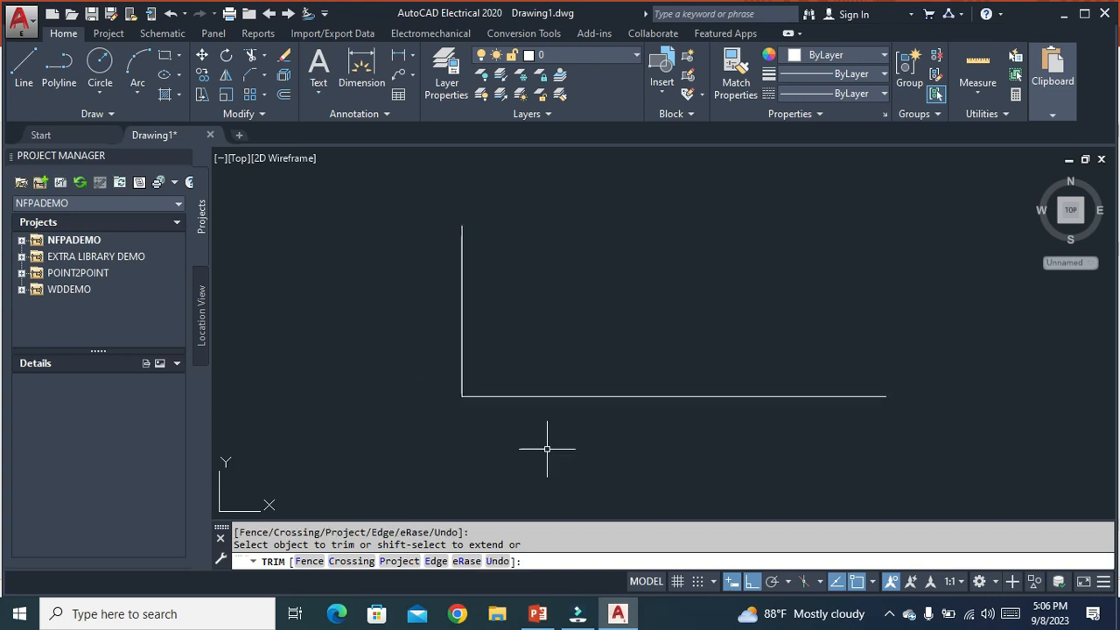
# - Undo the trim and both grip stretches, back to the two separate lines
pyautogui.hotkey('ctrl', 'z')
pyautogui.hotkey('ctrl', 'z')
pyautogui.hotkey('ctrl', 'z')
pyautogui.hotkey('ctrl', 'z')
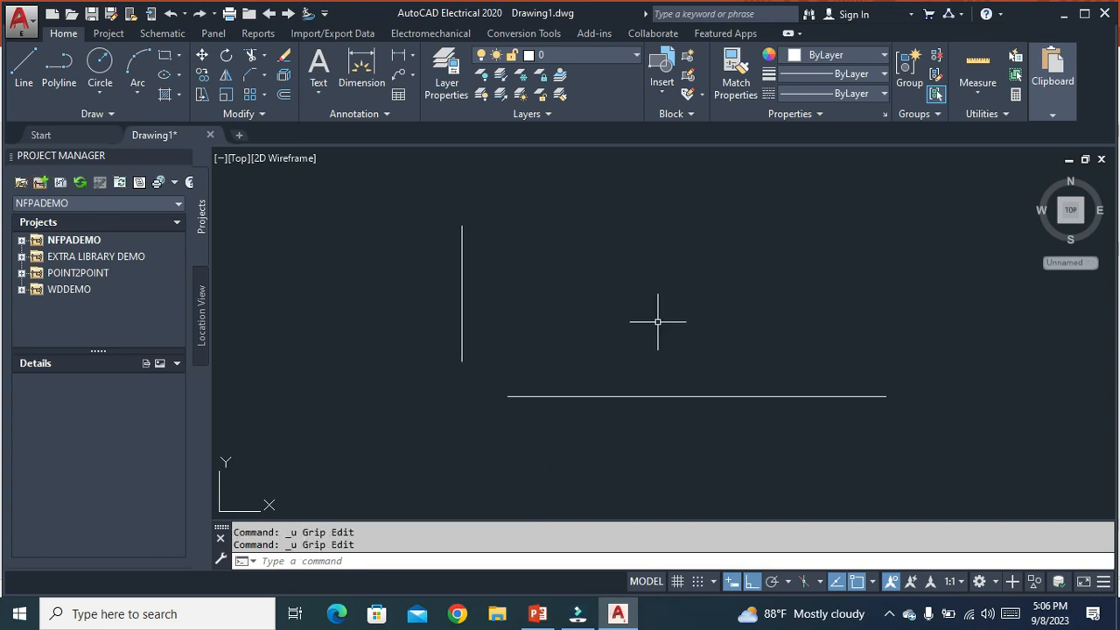
# - Join the horizontal and vertical lines in a sharp corner using Fillet with a radius of 0
pyautogui.write('f')
pyautogui.press('Return')
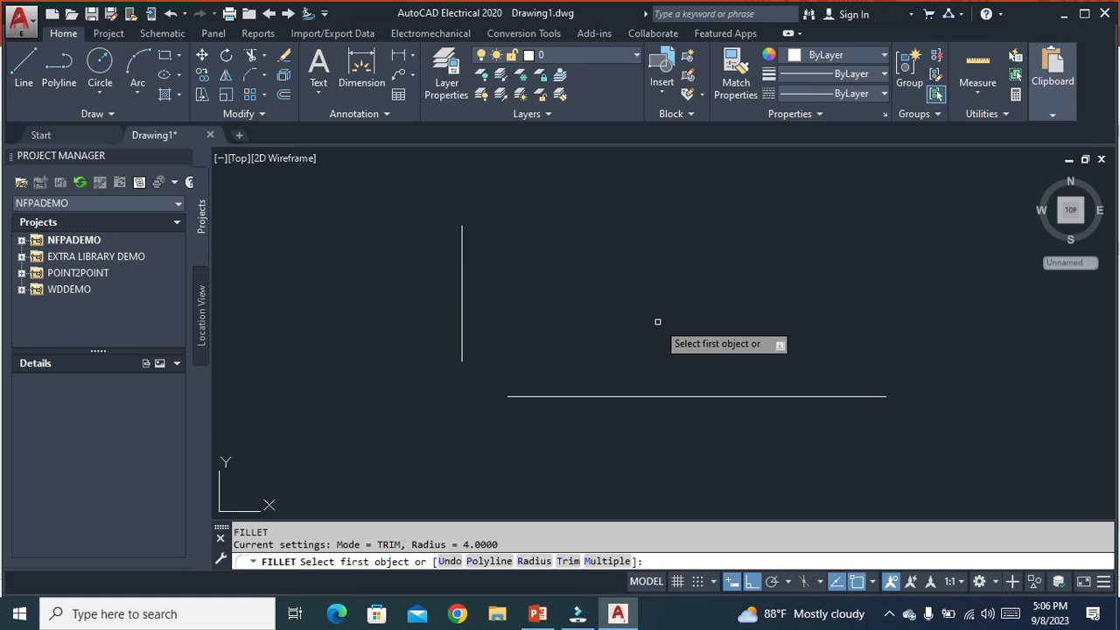
pyautogui.click(523, 560)
pyautogui.click(624, 563)
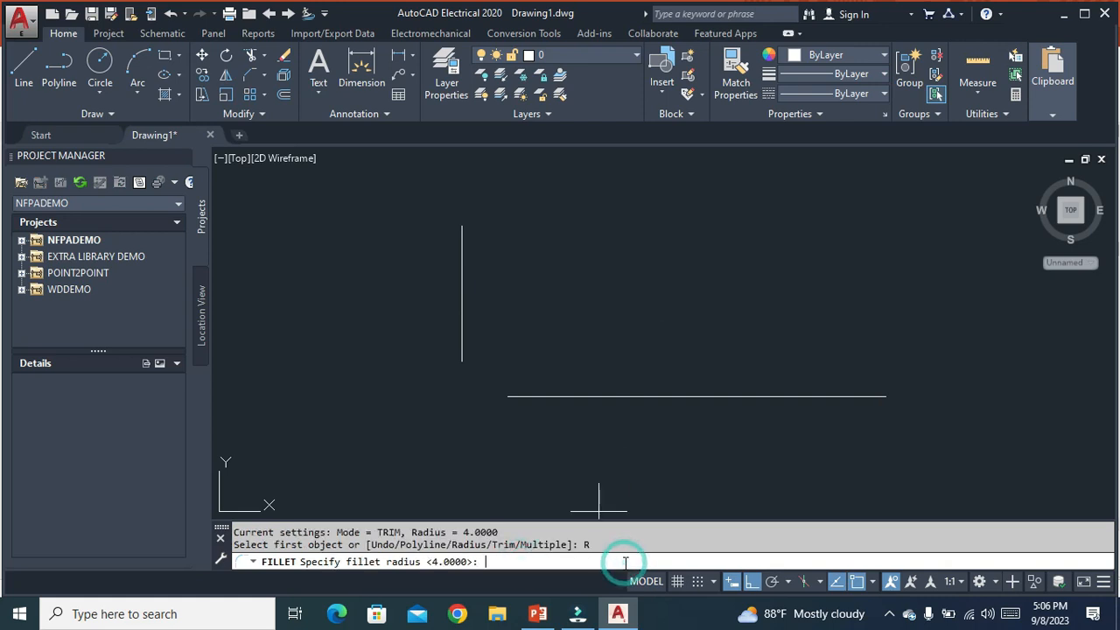
pyautogui.write('0')
pyautogui.press('Return')
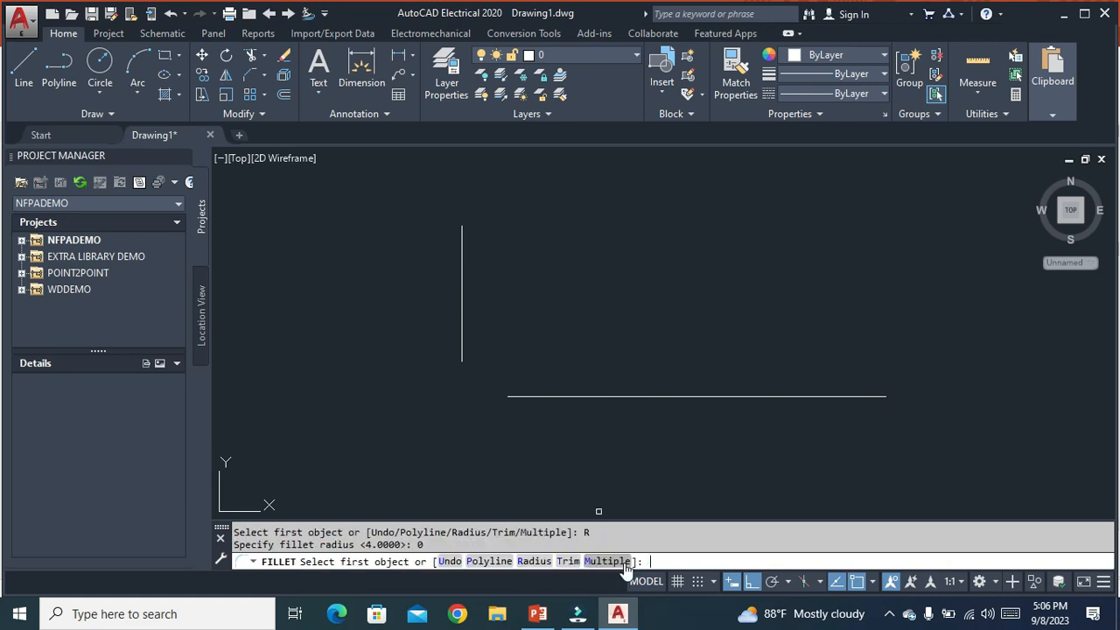
pyautogui.click(570, 396)
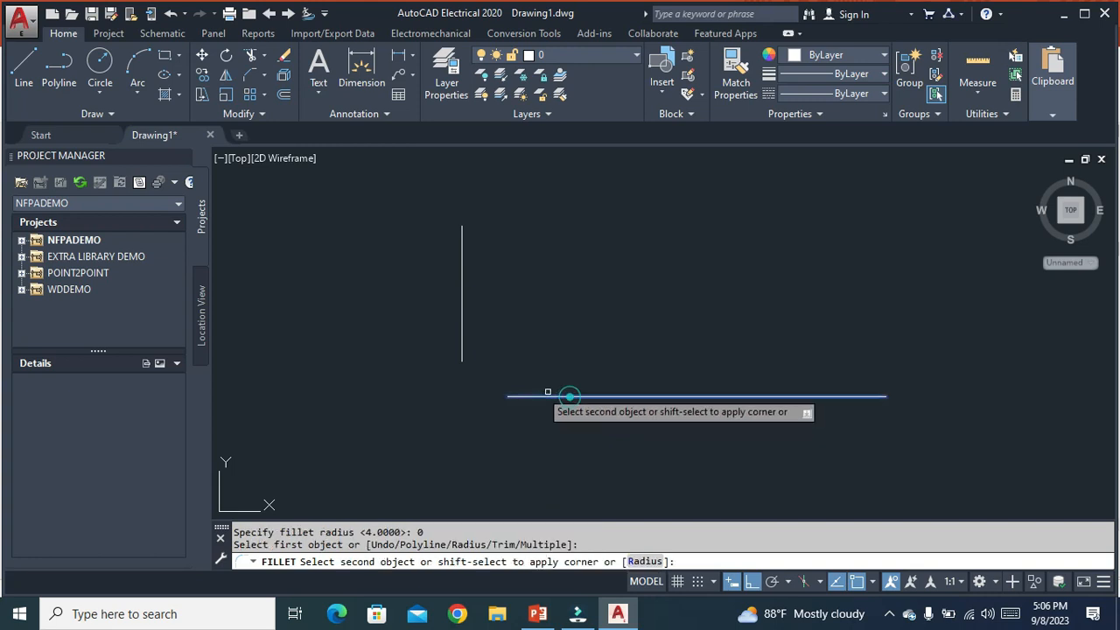
pyautogui.click(460, 326)
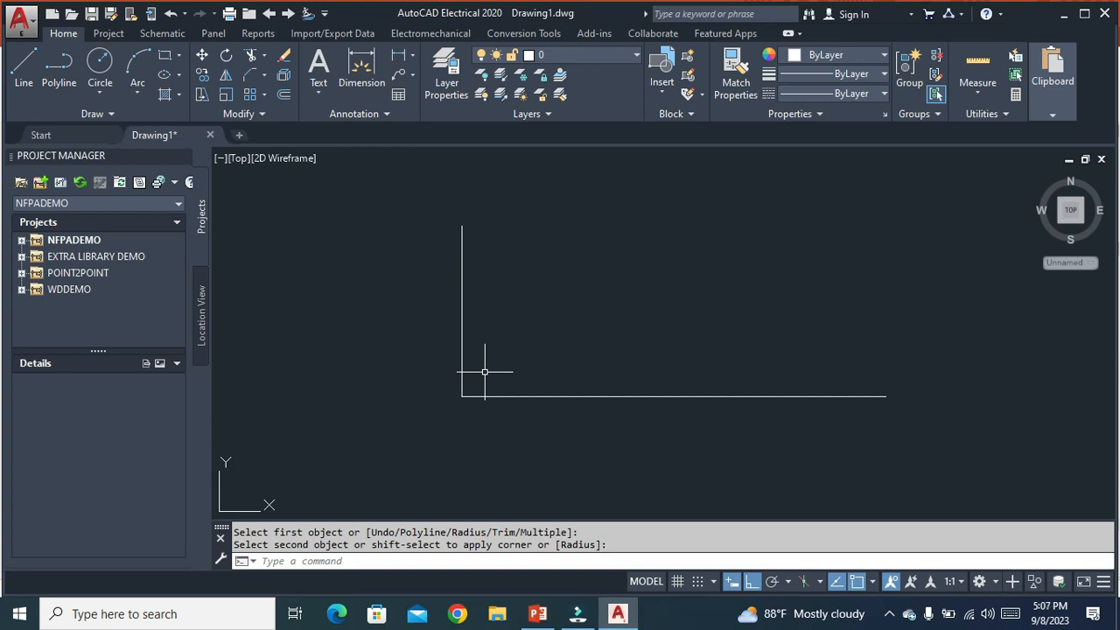
# - Switch to the Lecture-3 presentation in PowerPoint and compare the FILLET (F) slide with the CHAMFER (CHA) slide
pyautogui.click(537, 613)
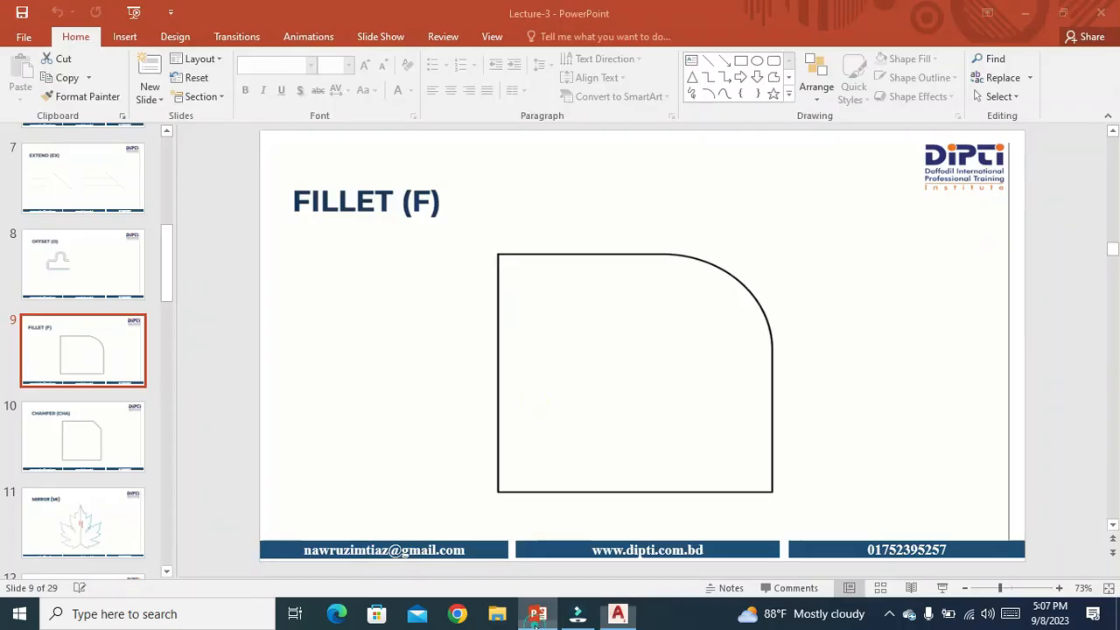
pyautogui.click(93, 429)
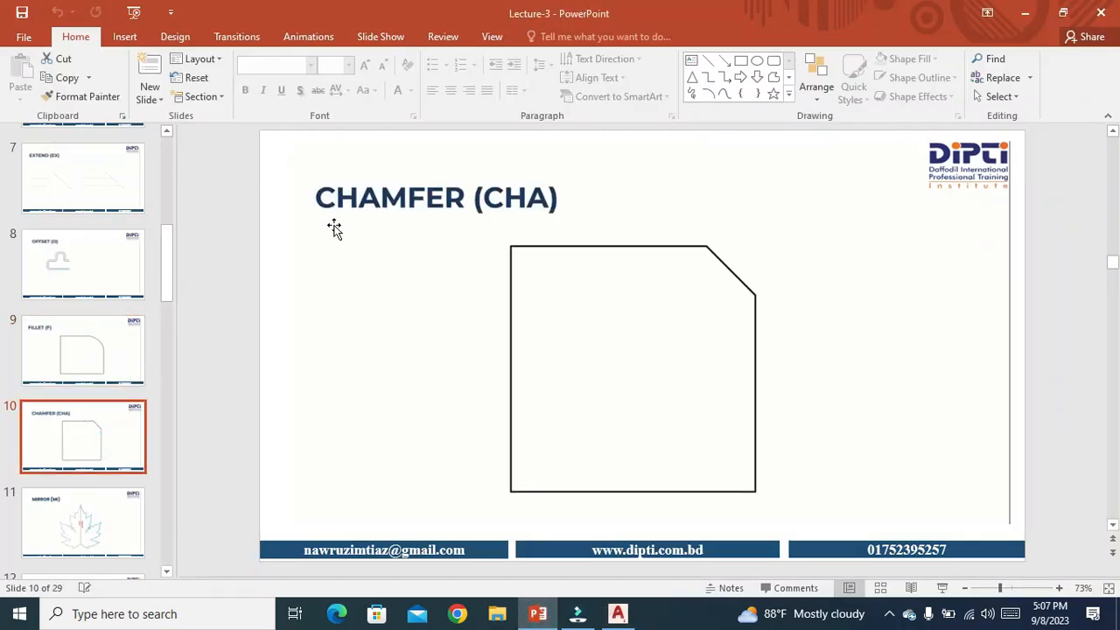
pyautogui.click(91, 359)
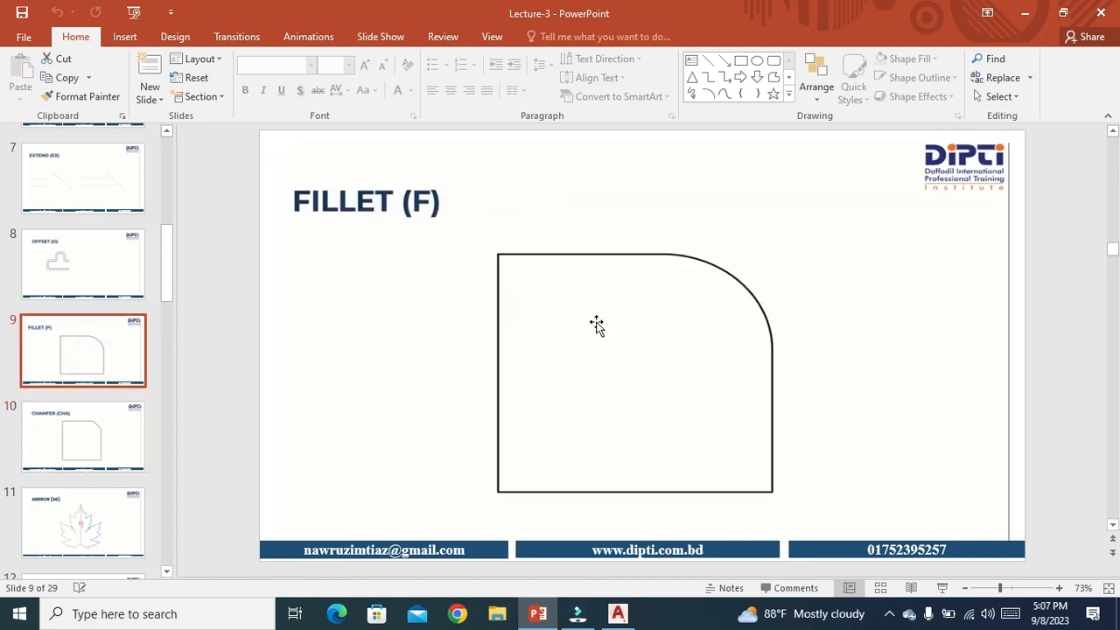
pyautogui.click(55, 433)
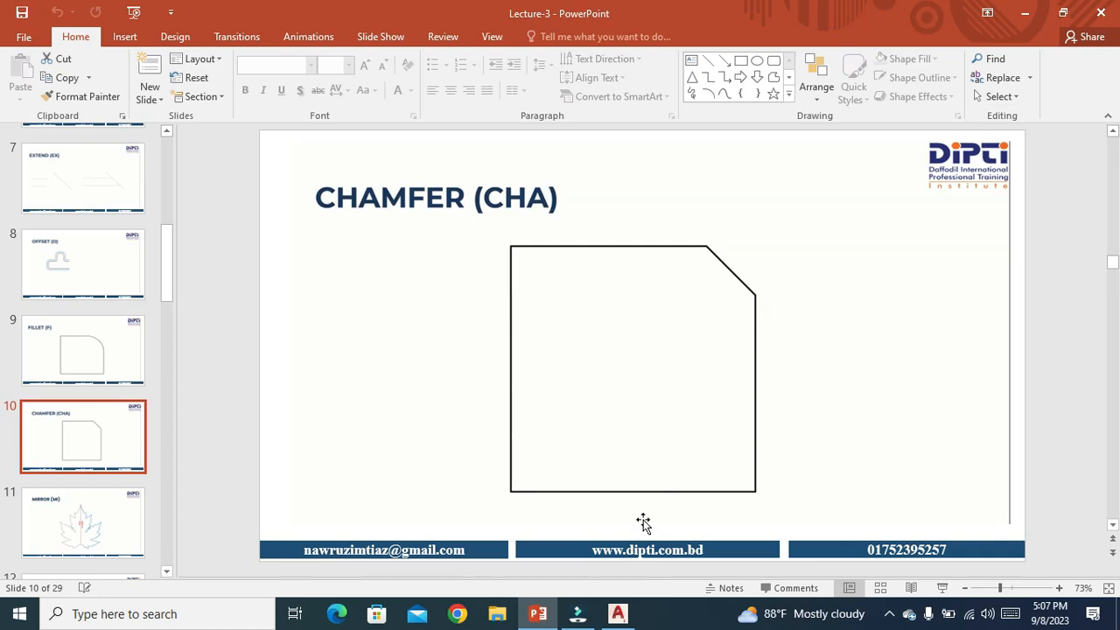
# - Switch back to AutoCAD and erase both joined lines
pyautogui.click(618, 613)
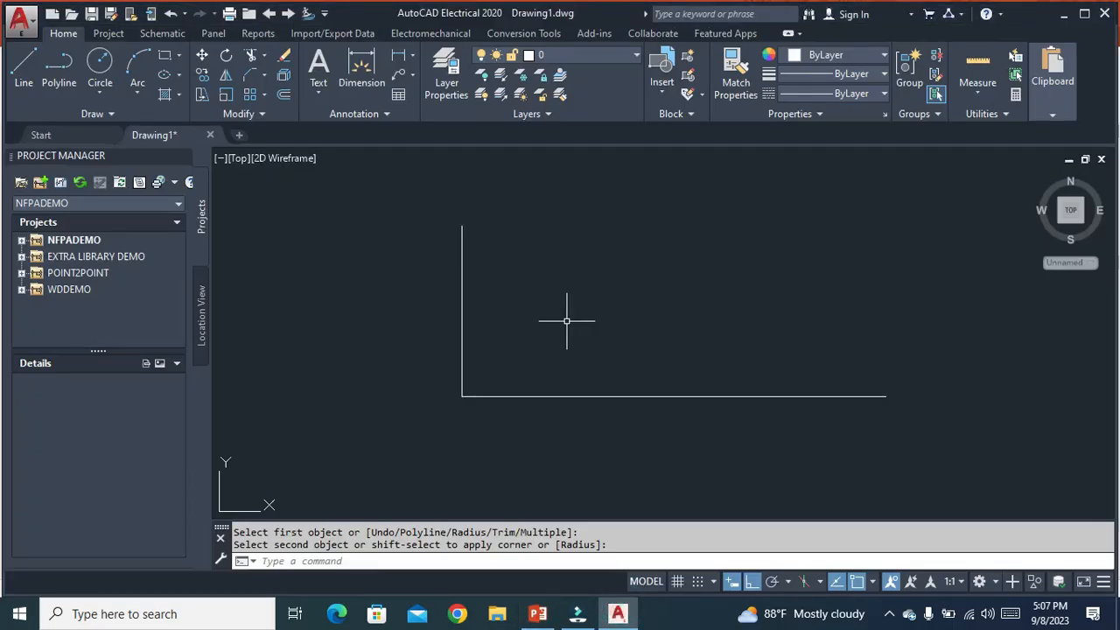
pyautogui.hotkey('ctrl', 'a')
pyautogui.write('E')
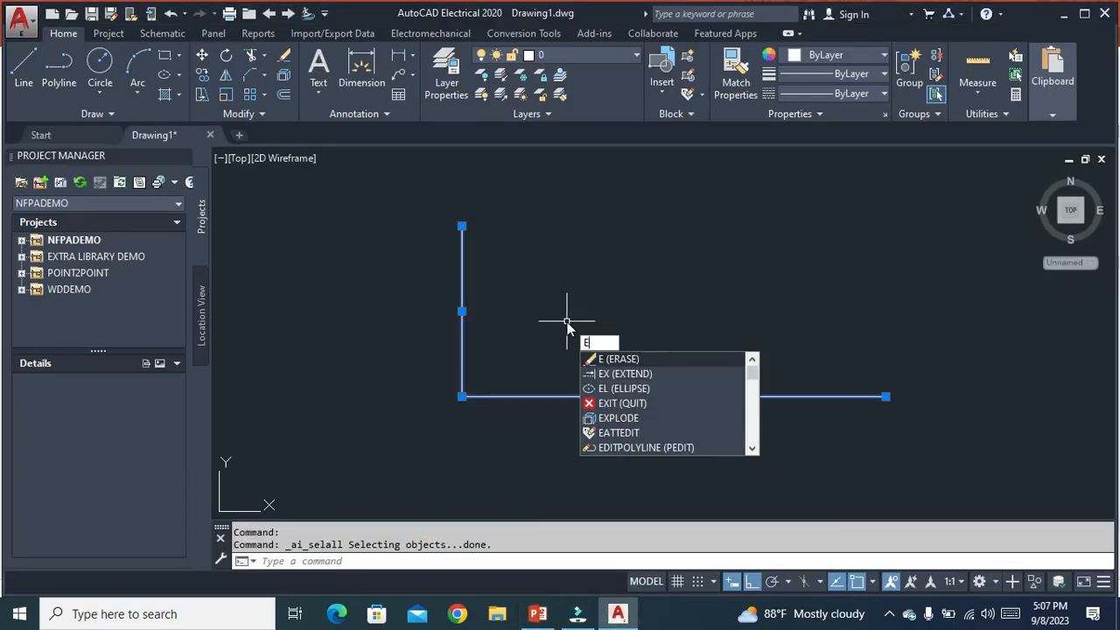
pyautogui.press('Return')
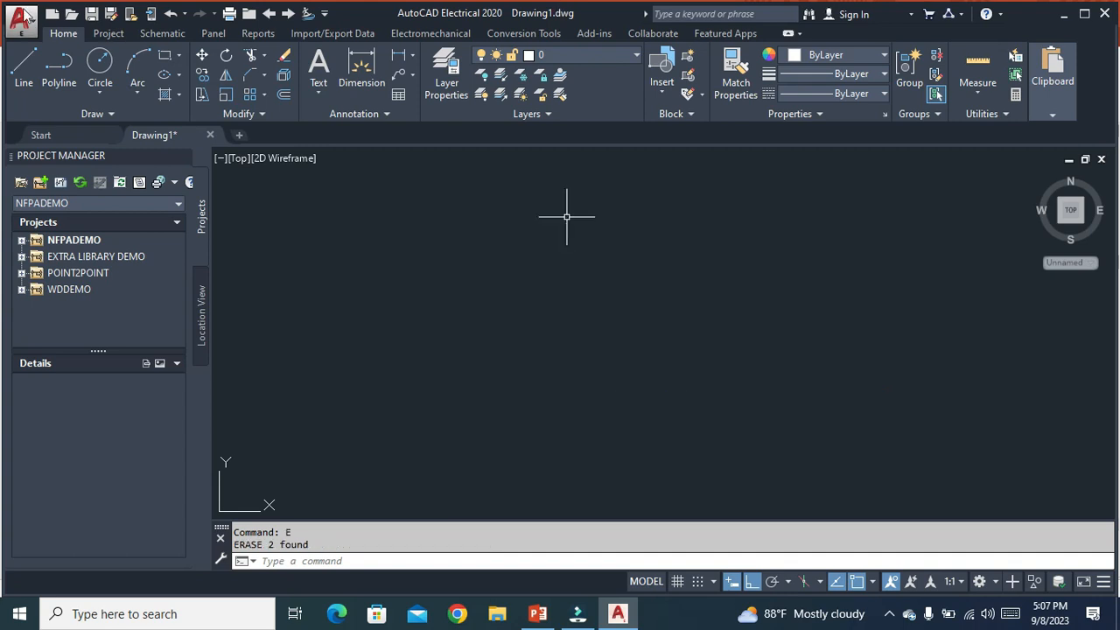
# - Draw a new rectangle, slightly wider than tall, near the middle of the empty drawing area
pyautogui.click(165, 55)
pyautogui.click(469, 269)
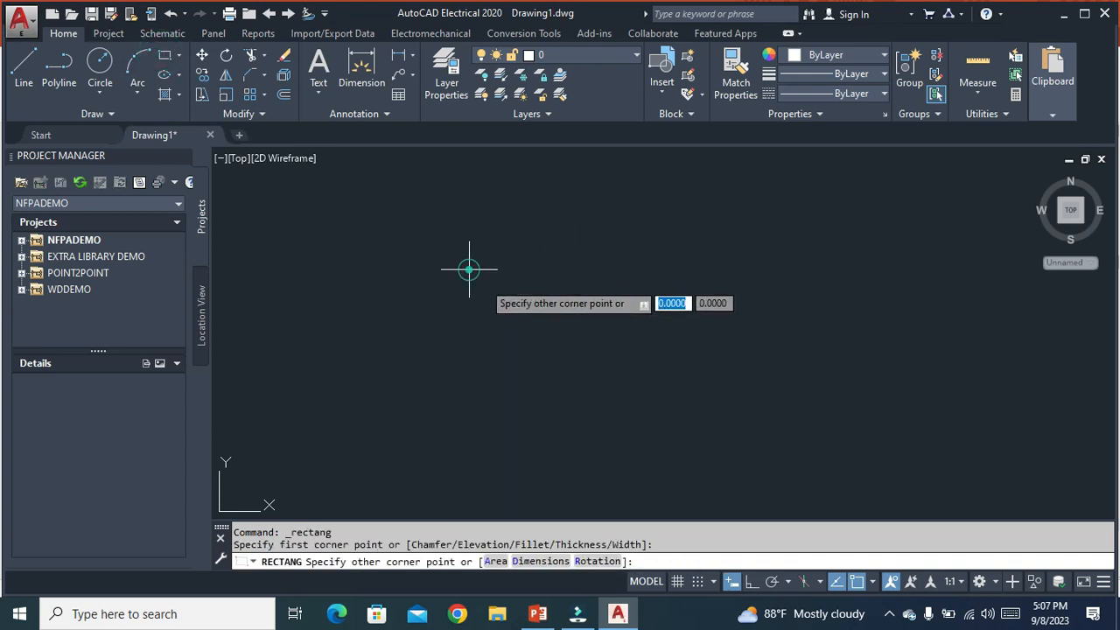
pyautogui.click(710, 477)
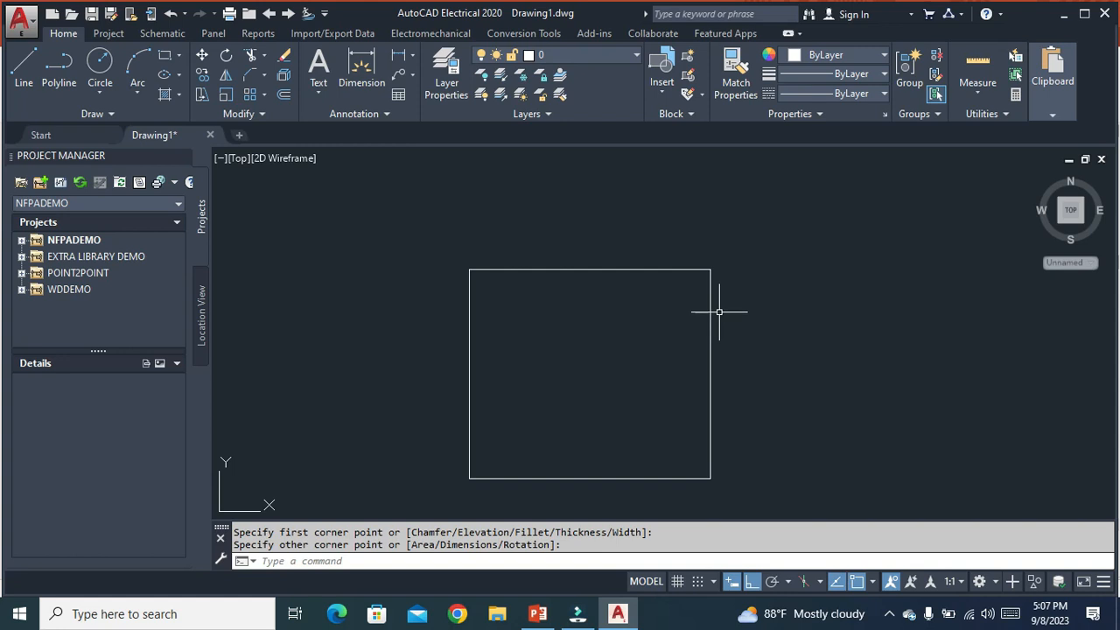
# - Chamfer the rectangle's upper-right corner with both chamfer distances set to 3
pyautogui.write('ch')
pyautogui.press('Return')
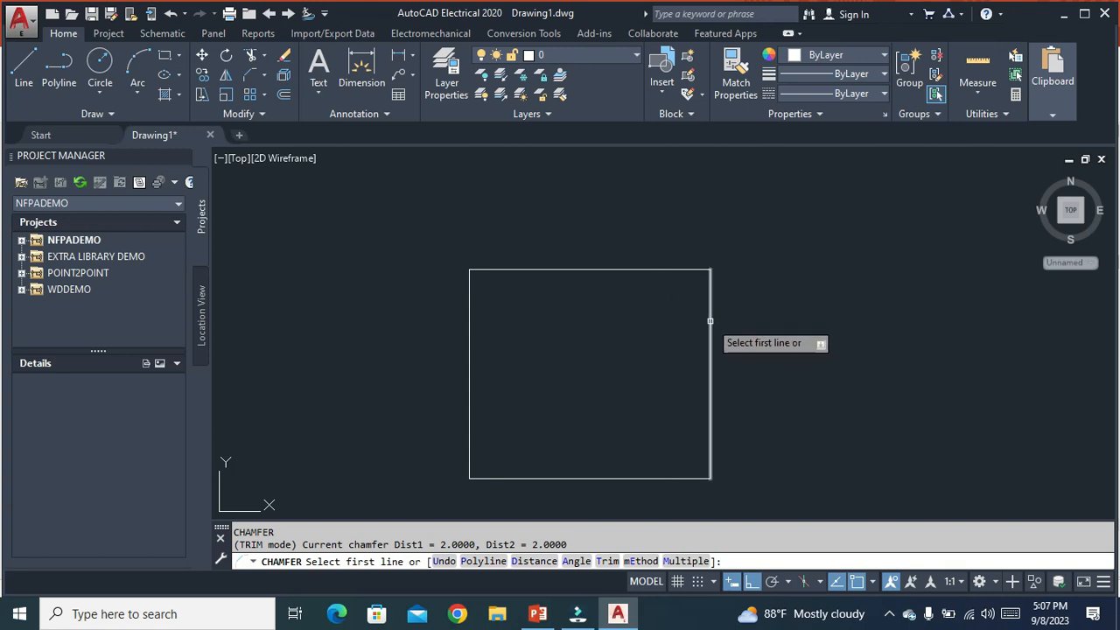
pyautogui.click(517, 561)
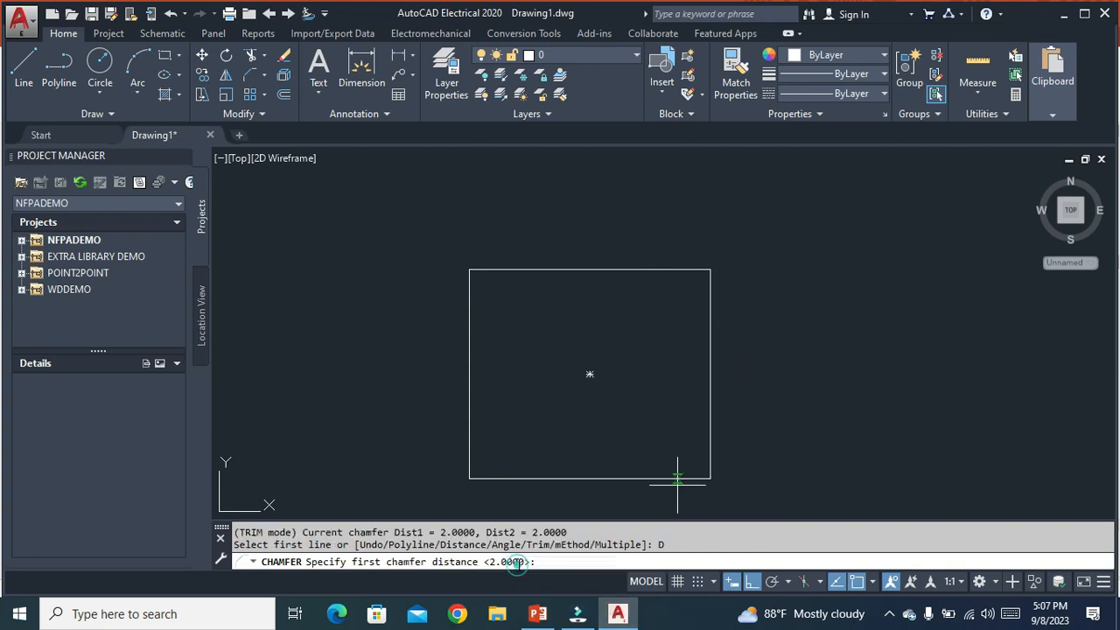
pyautogui.click(568, 557)
pyautogui.write('3')
pyautogui.press('Return')
pyautogui.write('3')
pyautogui.press('Return')
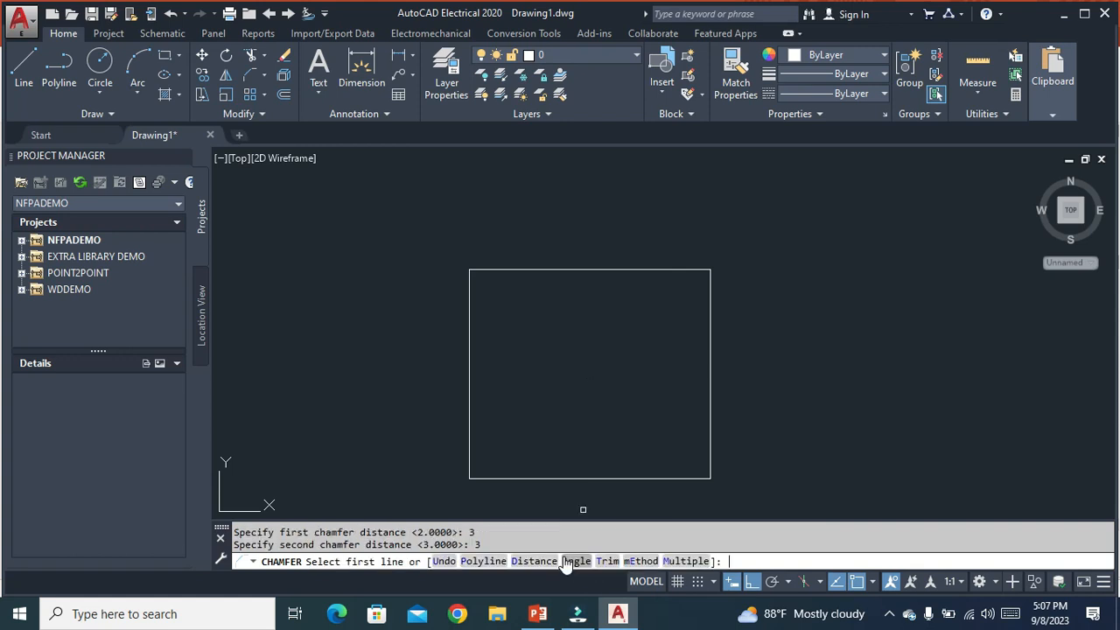
pyautogui.click(640, 271)
pyautogui.click(708, 322)
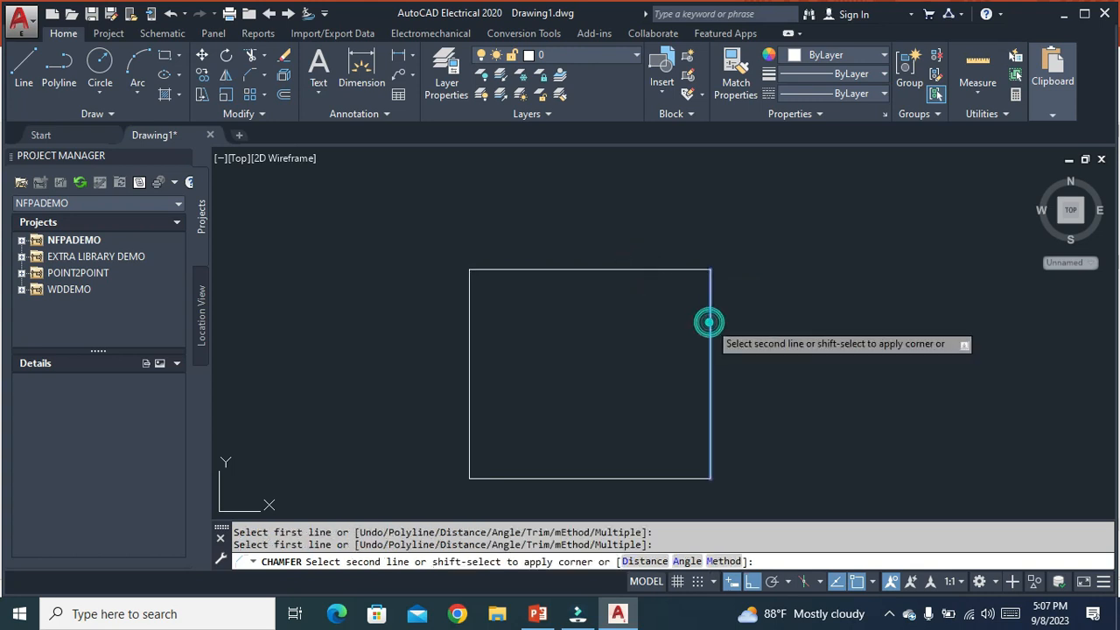
pyautogui.click(664, 271)
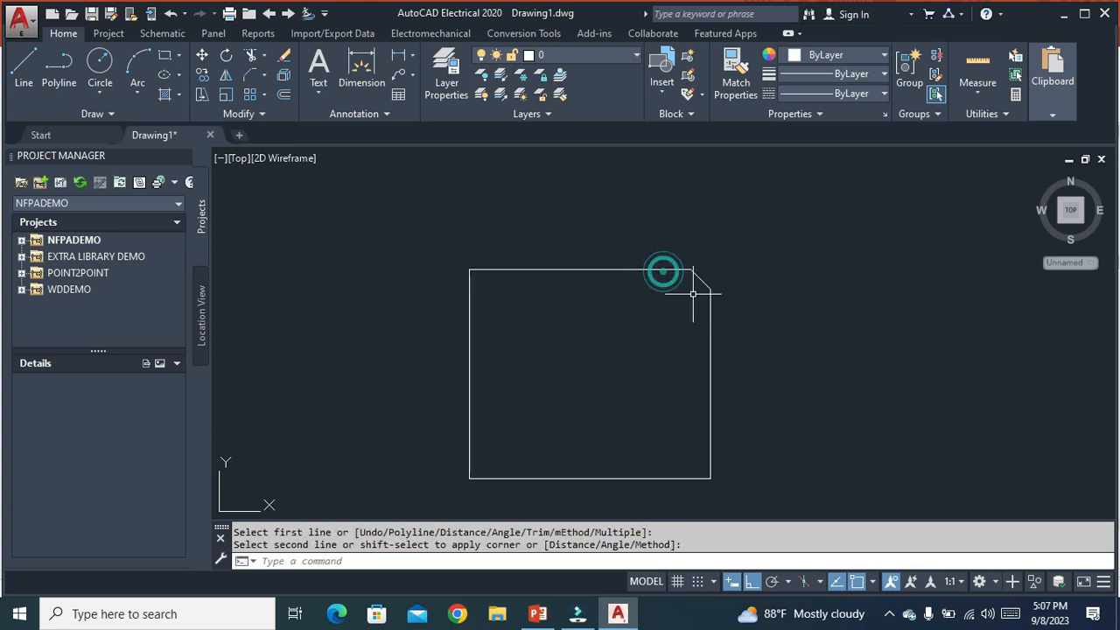
pyautogui.scroll(2, 713, 301)
pyautogui.scroll(-2, 700, 342)
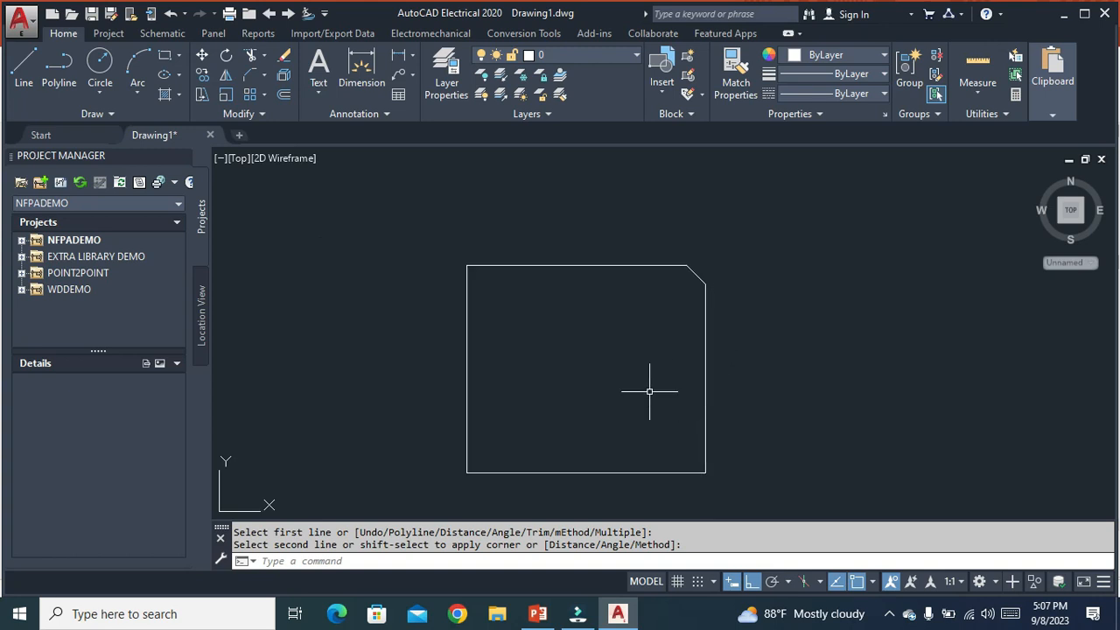
pyautogui.press('Return')
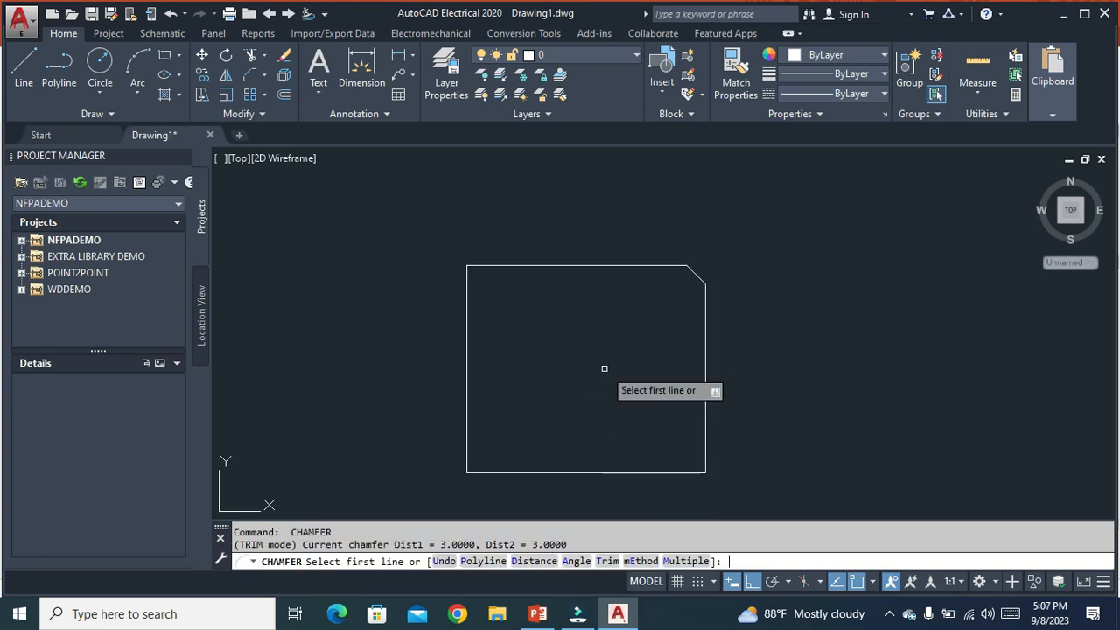
pyautogui.click(472, 561)
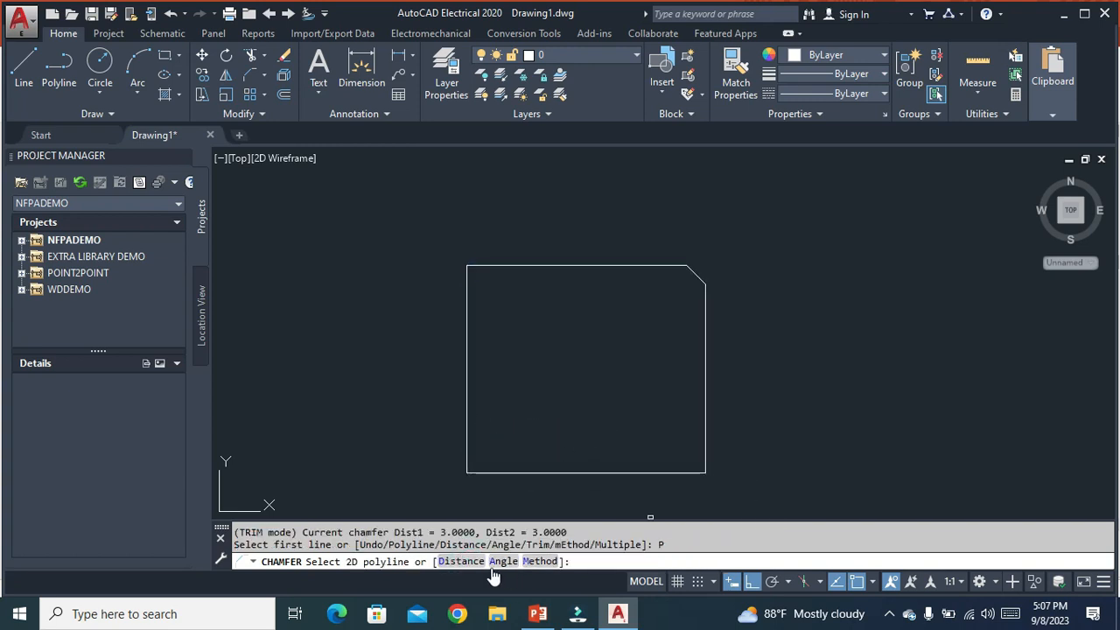
pyautogui.press('Escape')
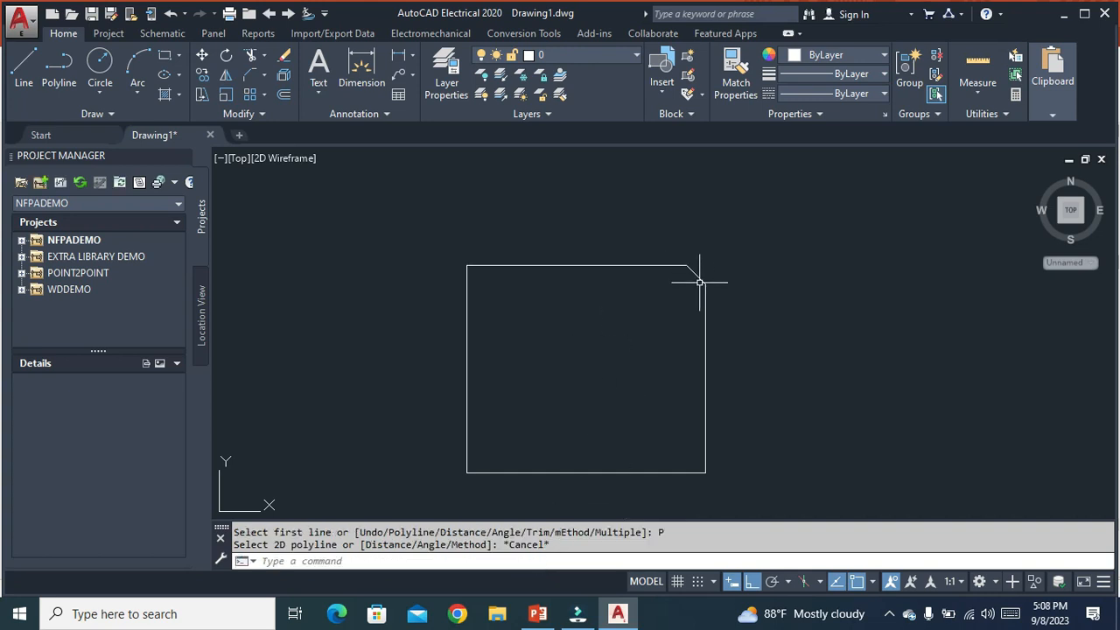
# - Undo the chamfer on the rectangle's upper-right corner
pyautogui.hotkey('ctrl', 'z')
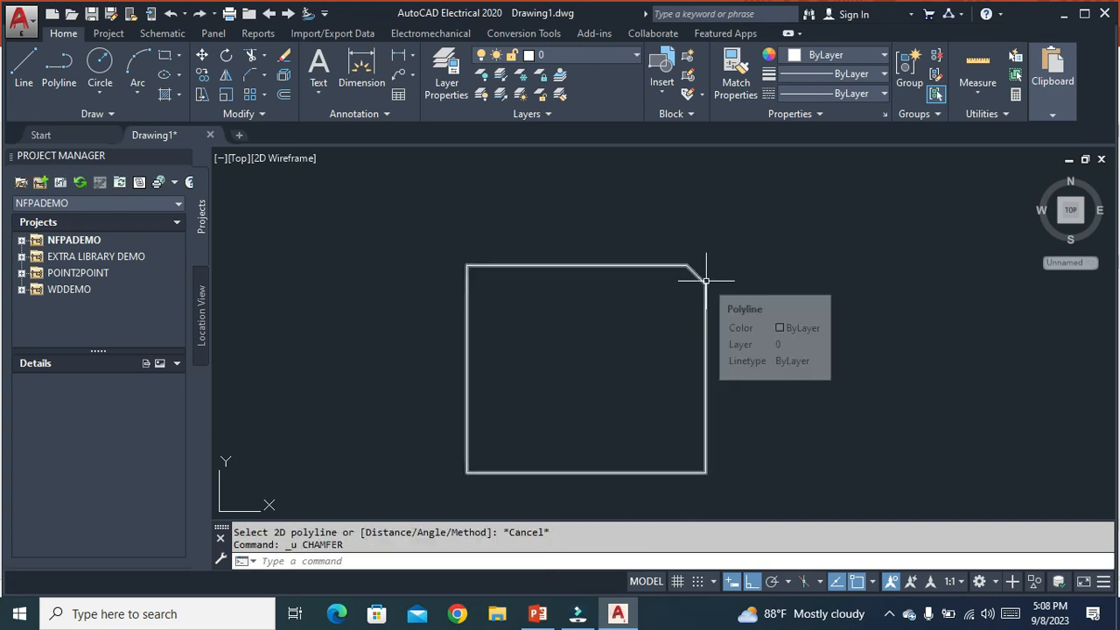
pyautogui.hotkey('ctrl', 'z')
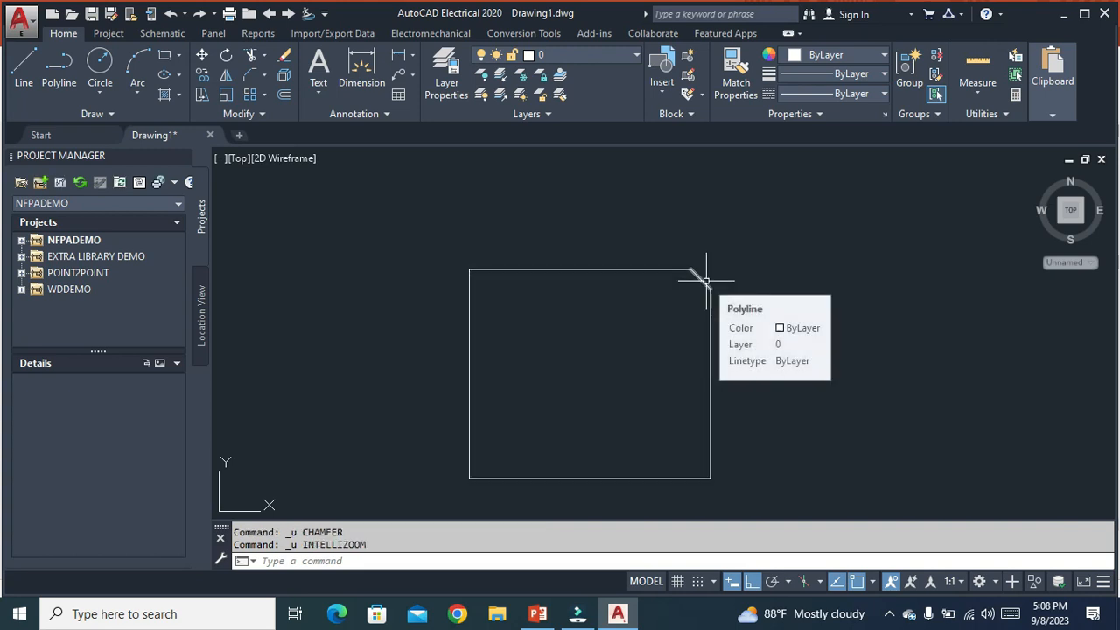
pyautogui.hotkey('ctrl', 'z')
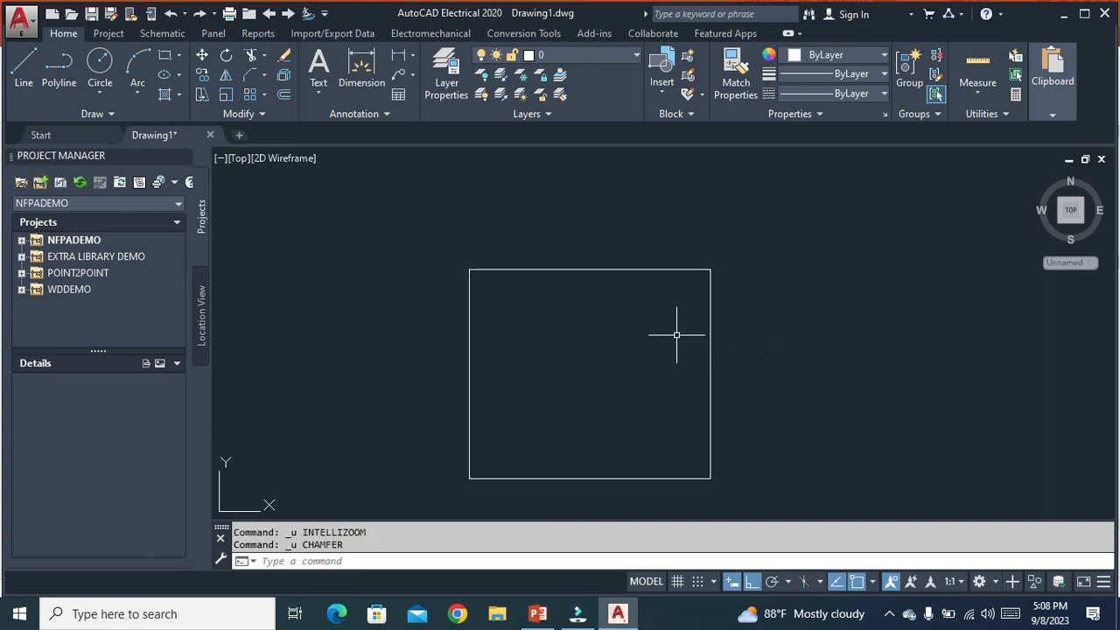
pyautogui.write('f')
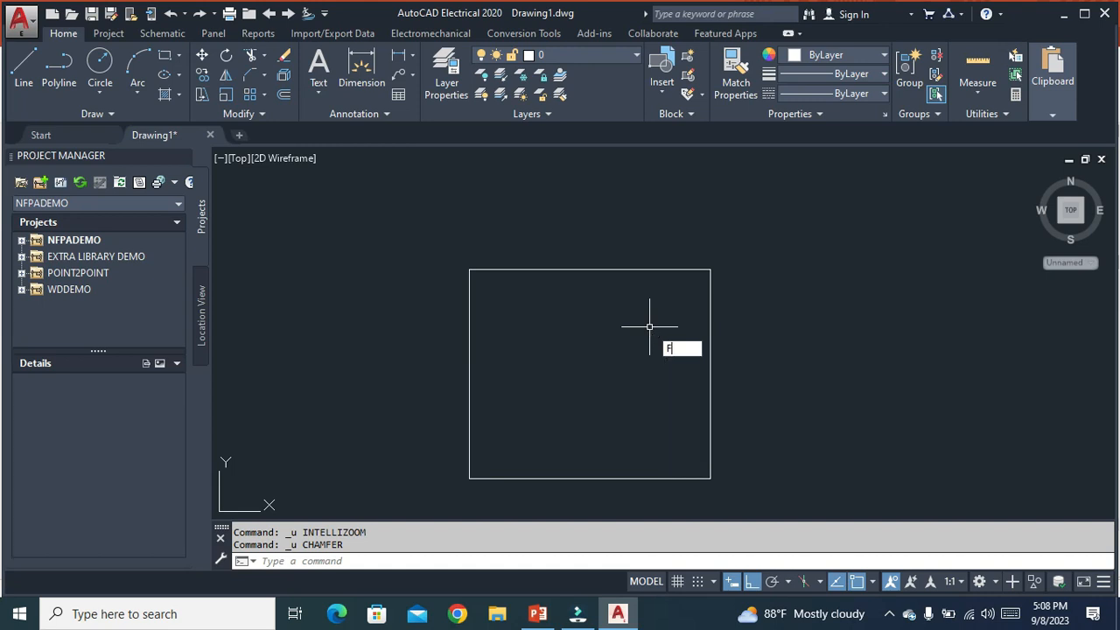
pyautogui.press('Return')
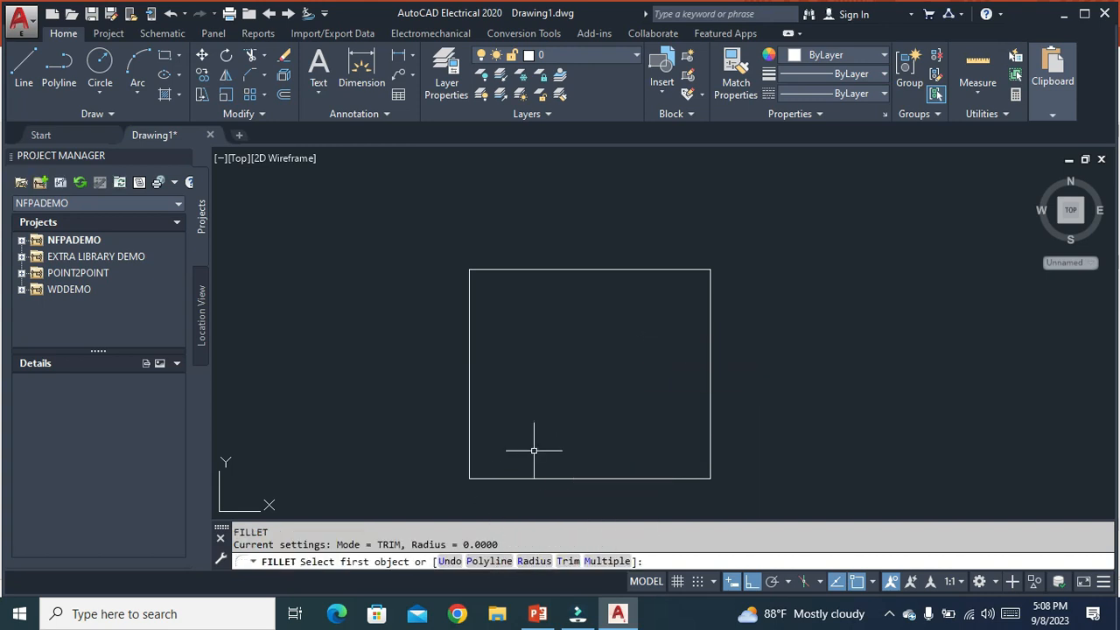
pyautogui.press('Escape')
pyautogui.press('Escape')
# - Chamfer all four corners of the rectangle at once with the Polyline option of Chamfer, and undo it
pyautogui.write('cha')
pyautogui.press('Return')
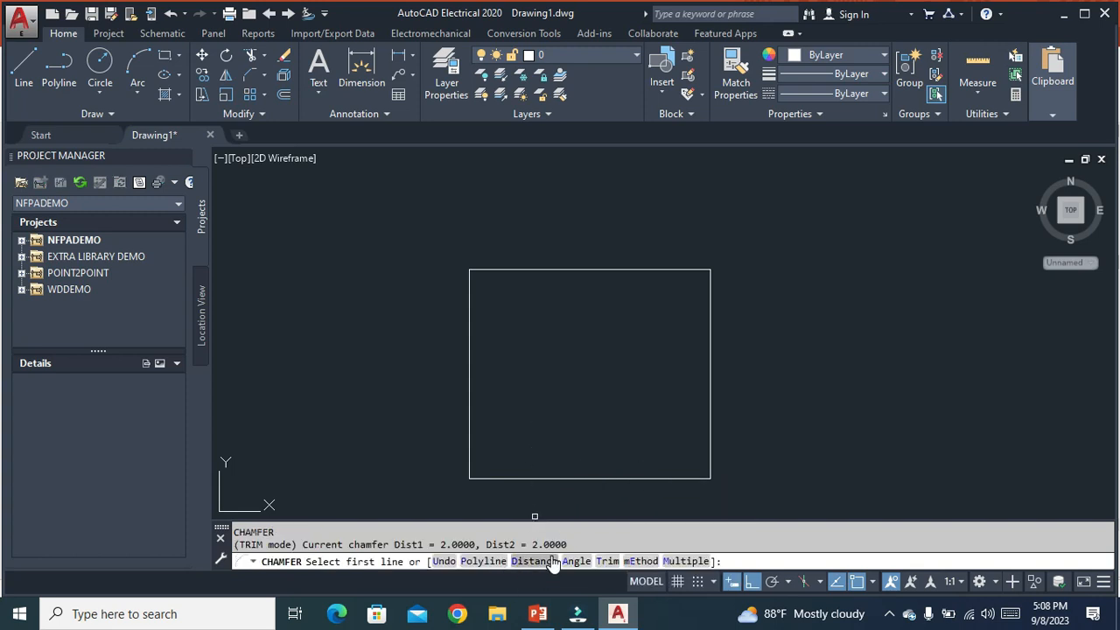
pyautogui.click(486, 561)
pyautogui.click(470, 325)
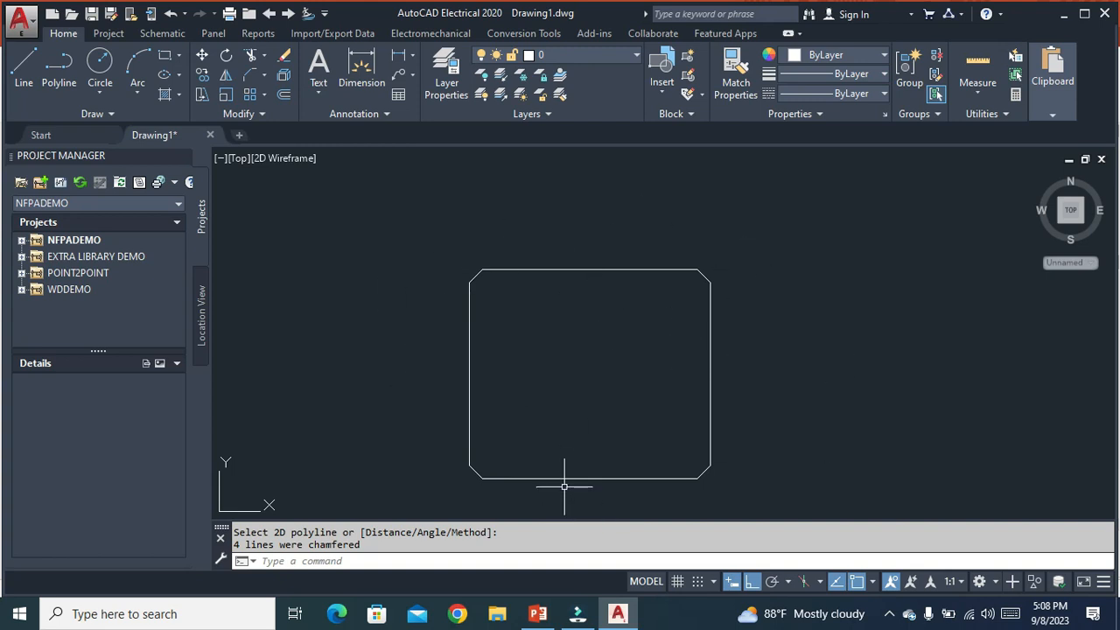
pyautogui.hotkey('ctrl', 'z')
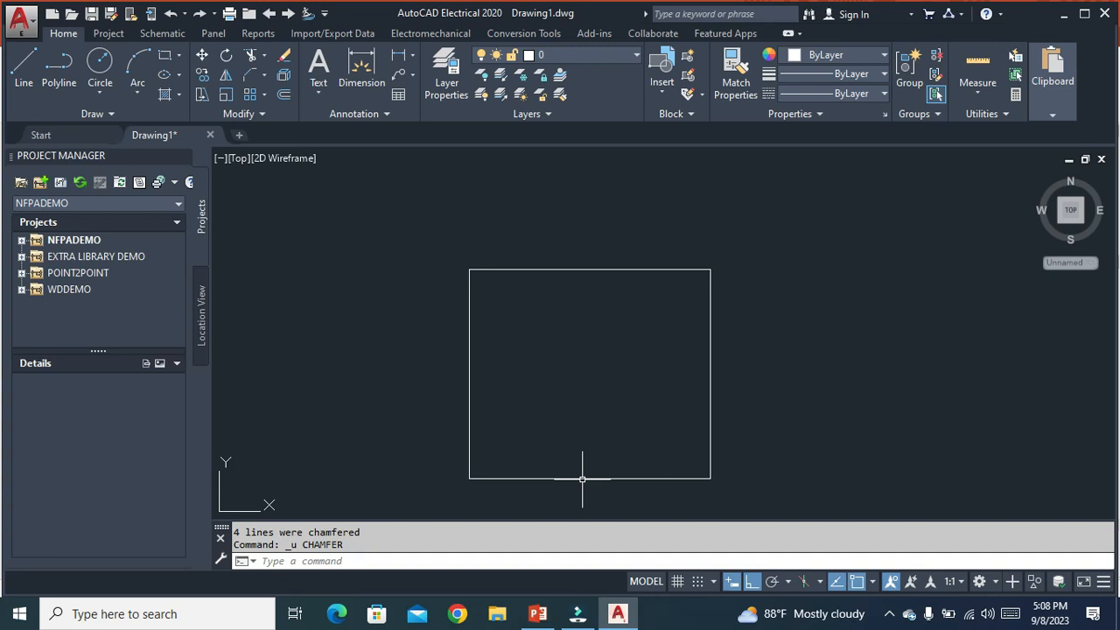
# - Chamfer the rectangle's lower-right, upper-right and upper-left corners in one Chamfer command using the Multiple option
pyautogui.write('c')
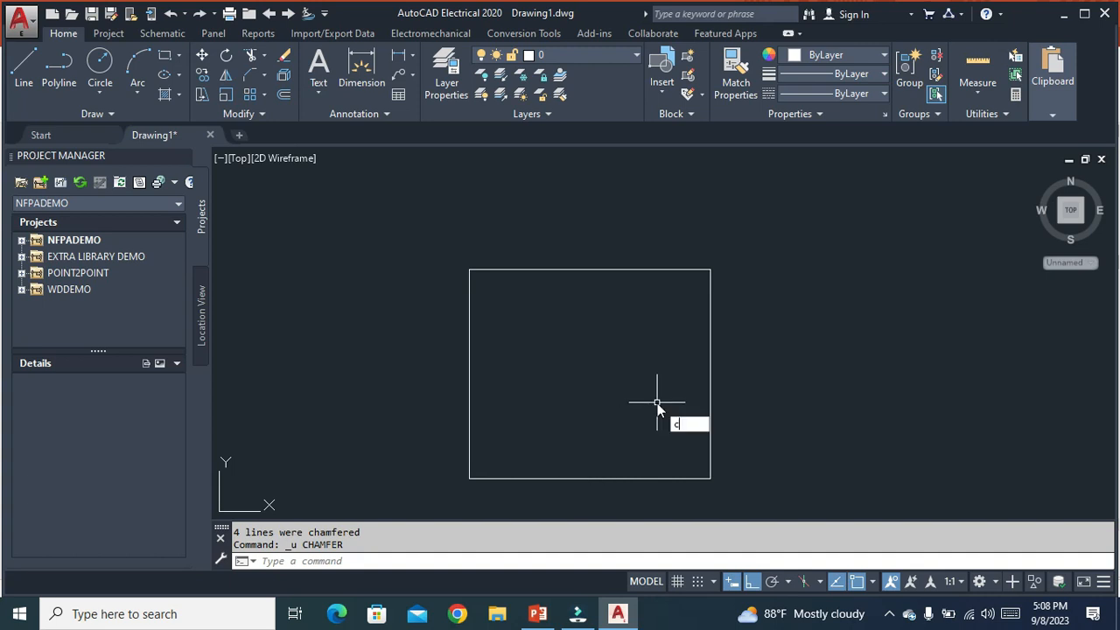
pyautogui.write('ha')
pyautogui.press('Return')
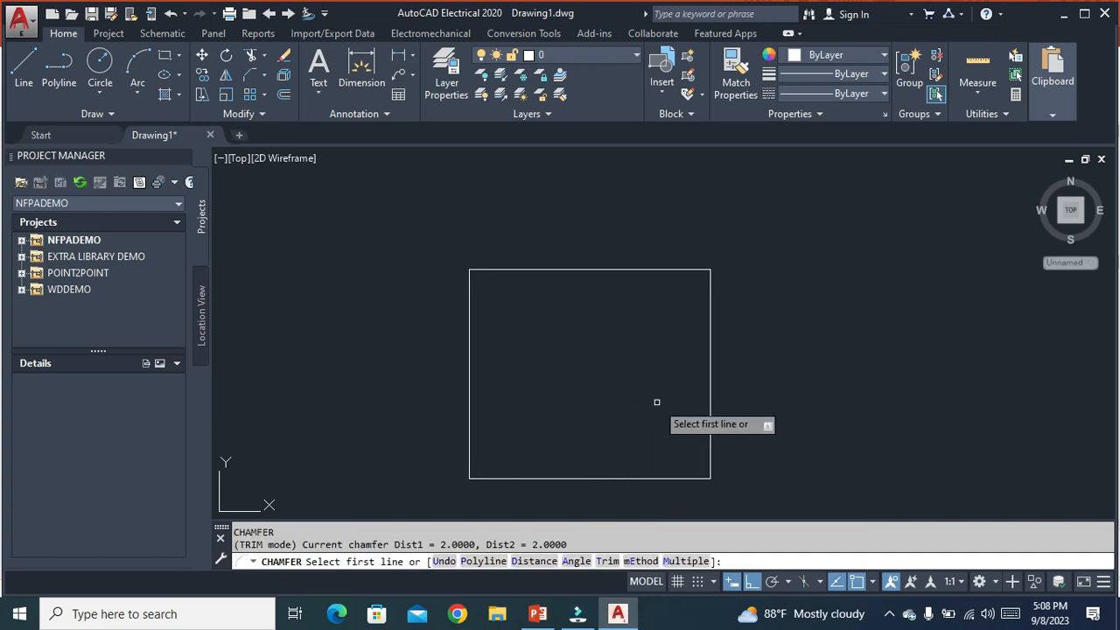
pyautogui.click(686, 560)
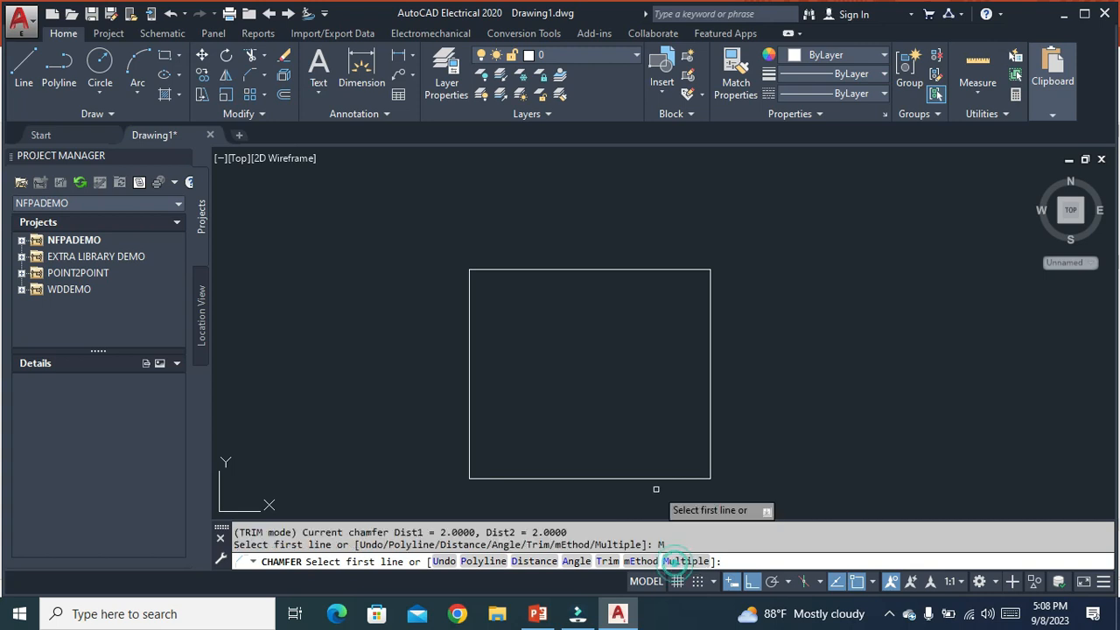
pyautogui.click(660, 480)
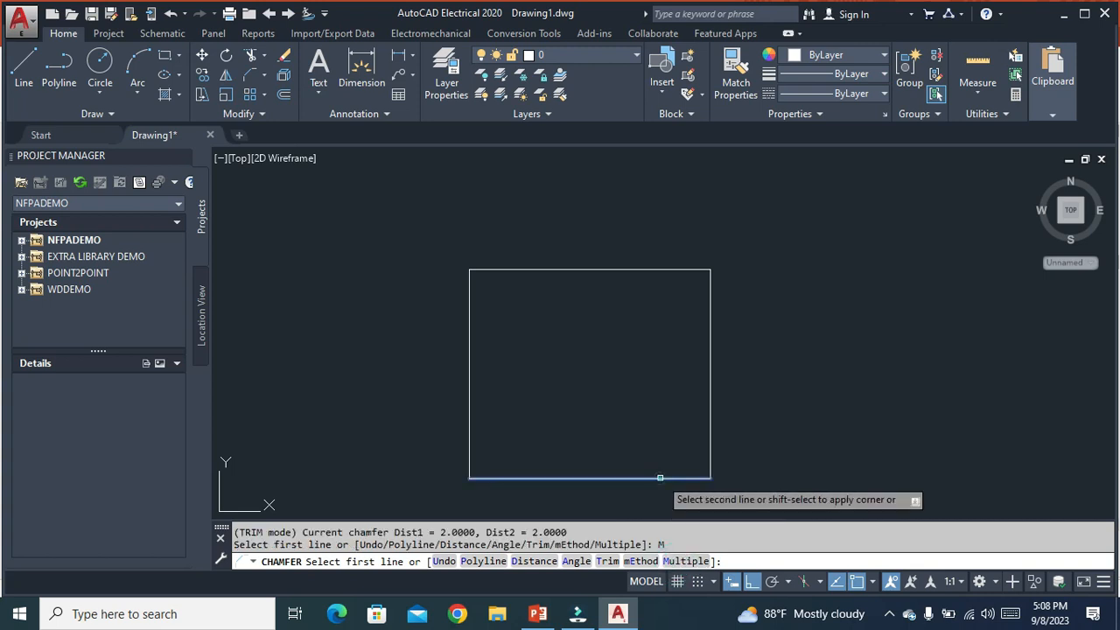
pyautogui.click(710, 442)
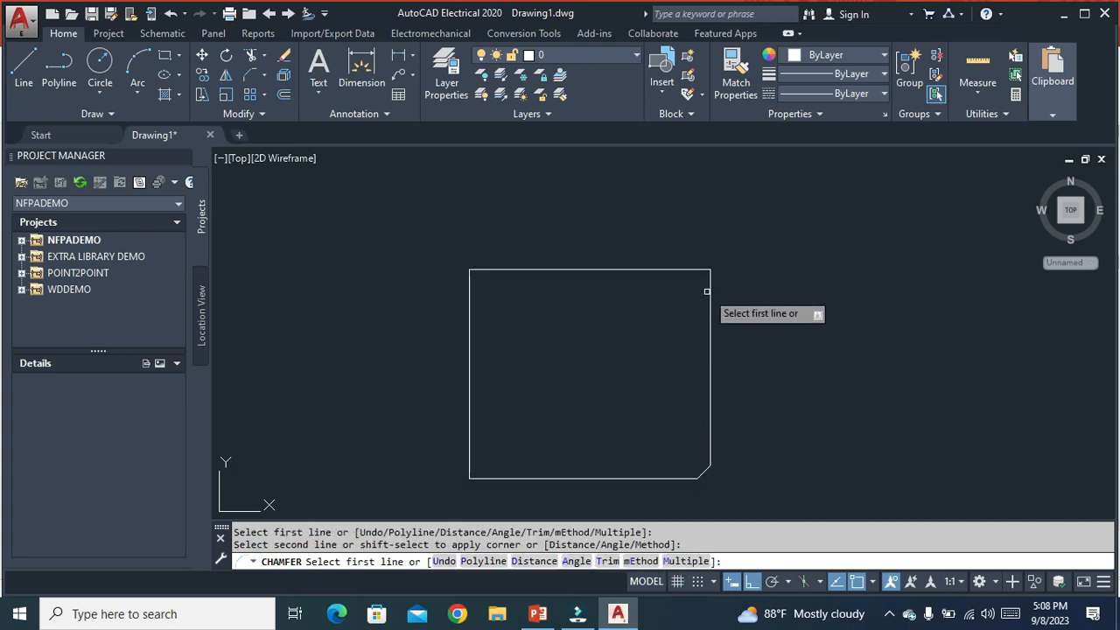
pyautogui.click(708, 292)
pyautogui.click(680, 269)
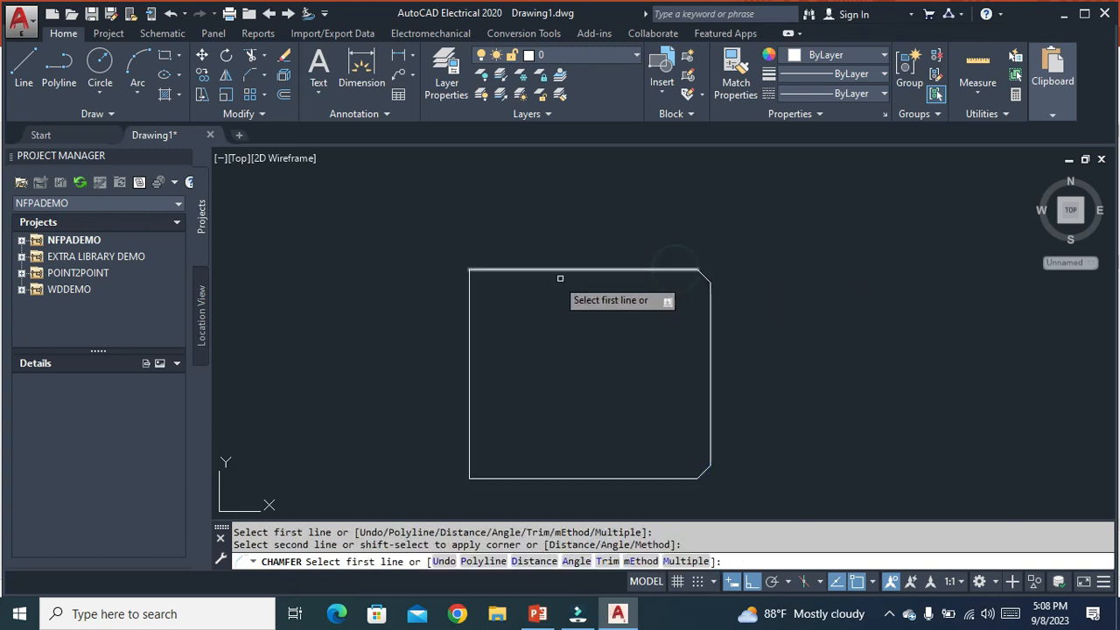
pyautogui.click(522, 268)
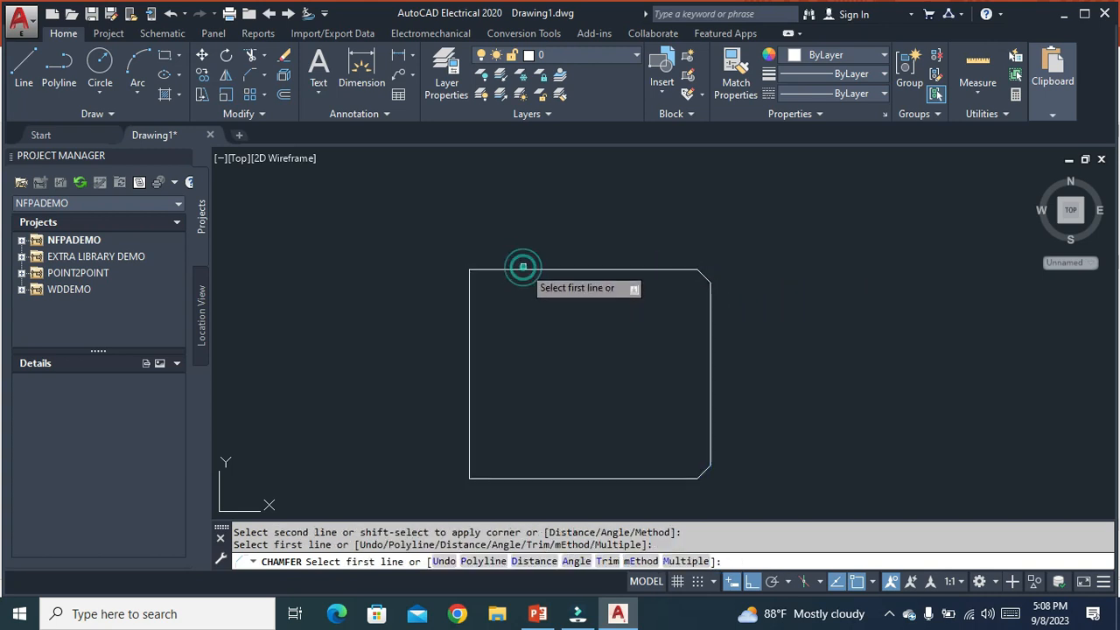
pyautogui.click(467, 303)
pyautogui.click(524, 269)
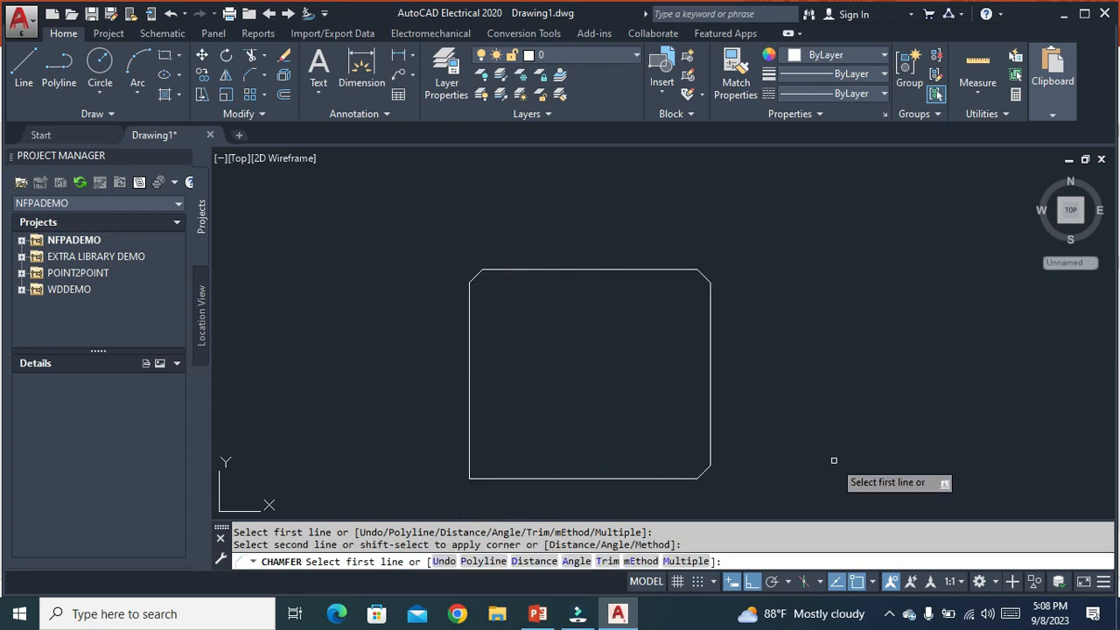
pyautogui.press('Escape')
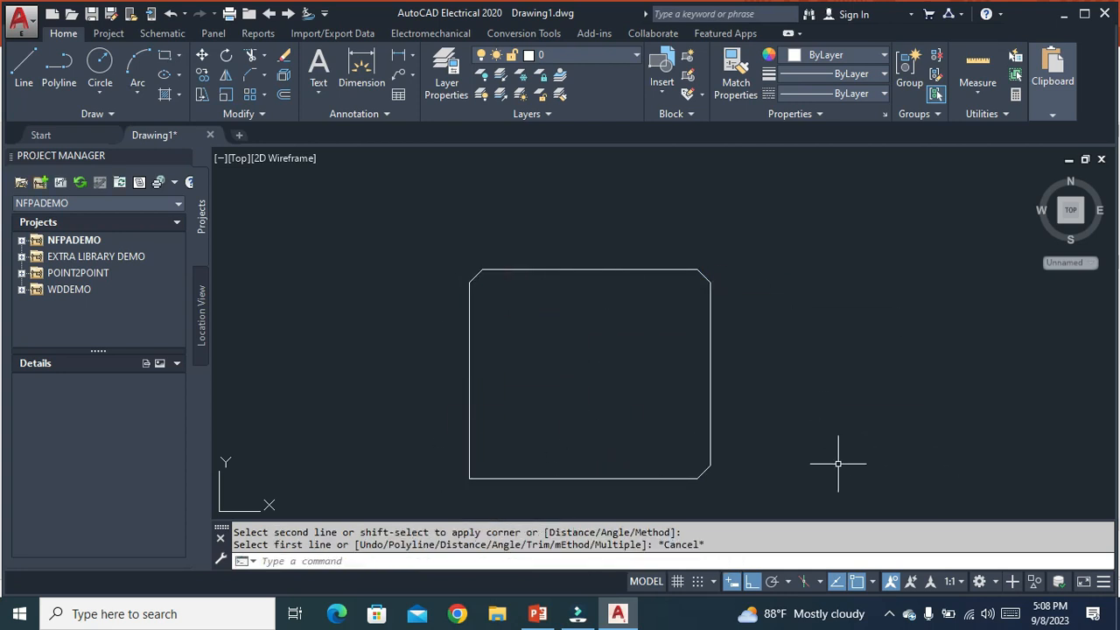
# - Erase everything in the drawing
pyautogui.hotkey('ctrl', 'a')
pyautogui.write('E')
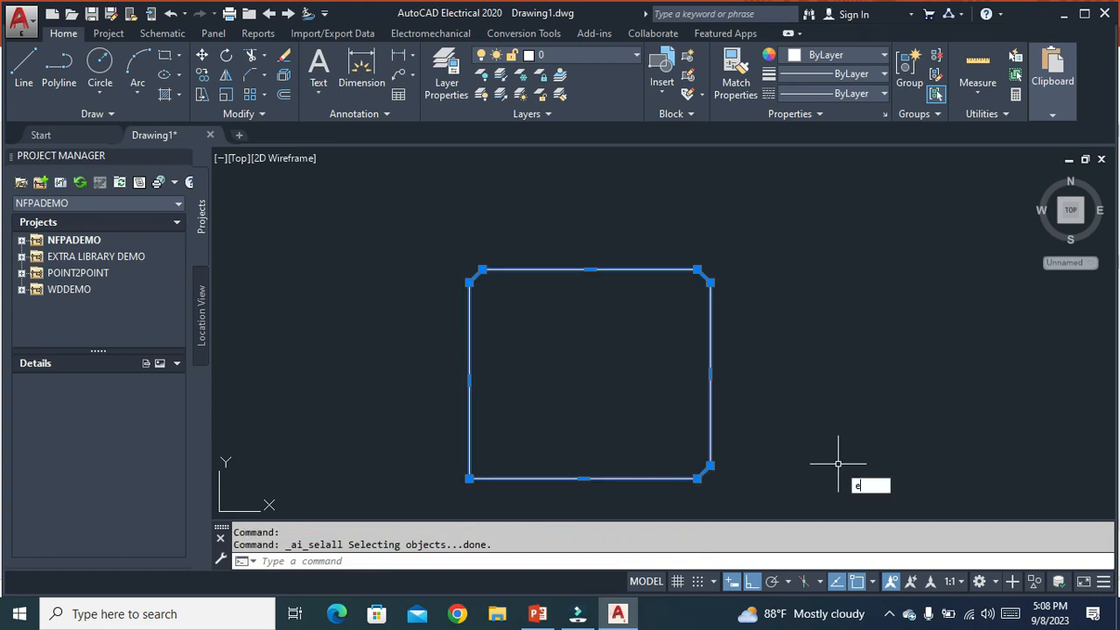
pyautogui.press('Return')
# - Switch to the Lecture-3 presentation in PowerPoint and show the MIRROR (MI) slide
pyautogui.click(534, 618)
pyautogui.scroll(-3, 53, 367)
pyautogui.click(56, 367)
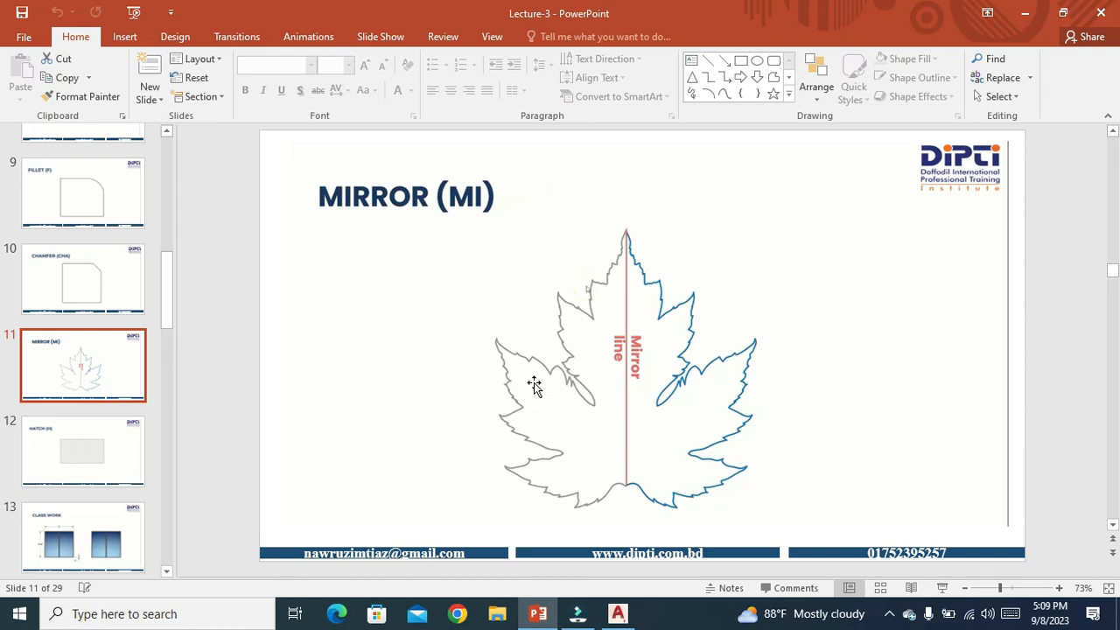
# - Switch back to AutoCAD and draw a rectangle nearly twice as wide as tall near the middle of the drawing area
pyautogui.click(618, 614)
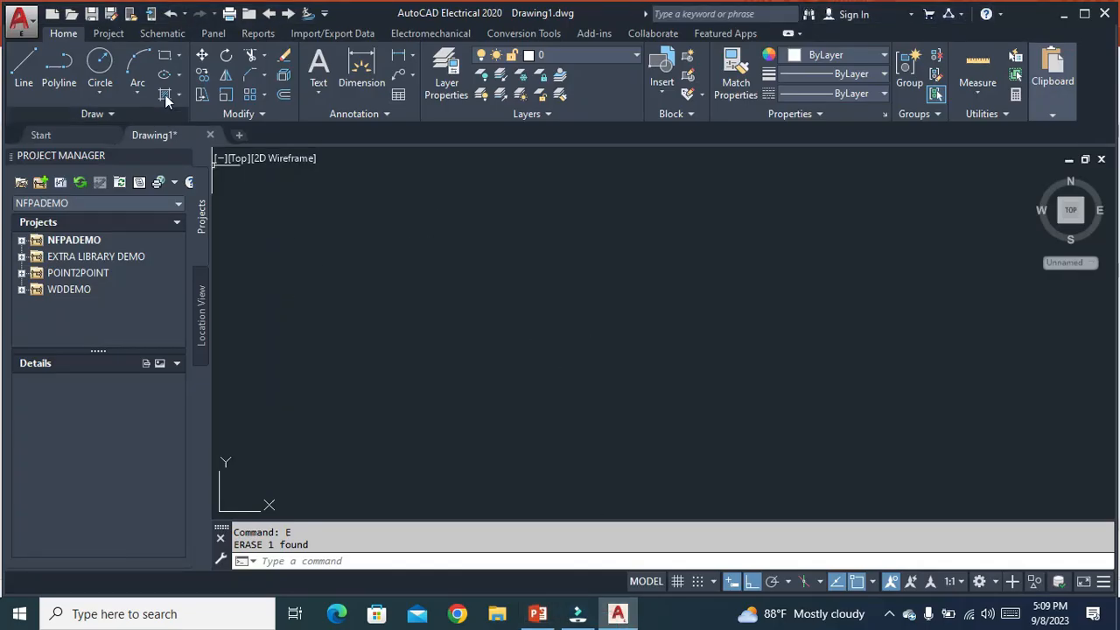
pyautogui.click(165, 55)
pyautogui.click(404, 254)
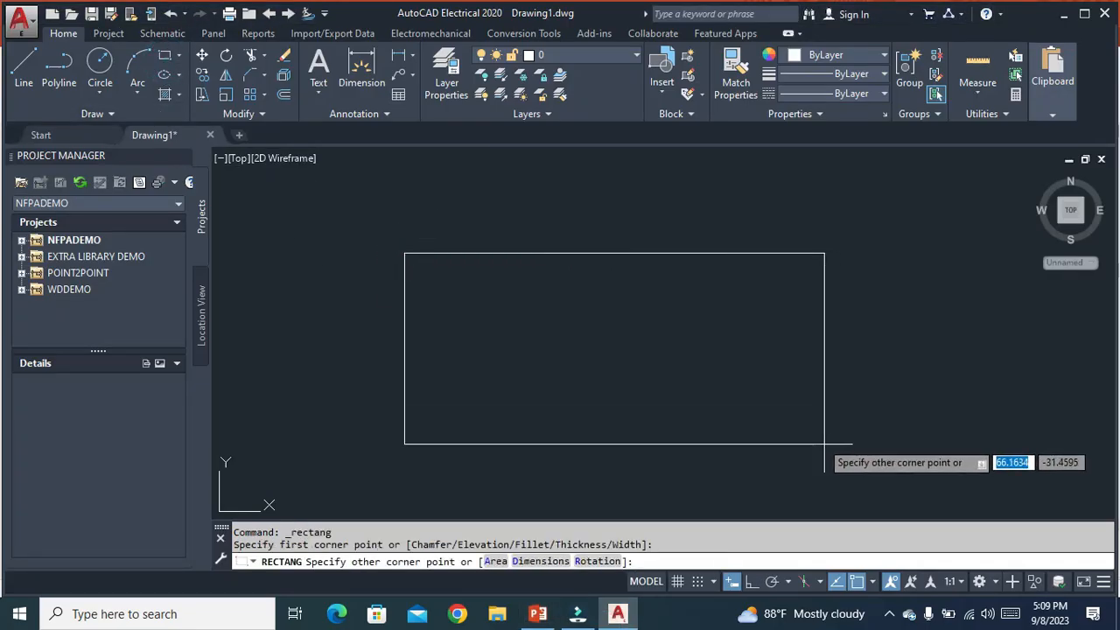
pyautogui.click(707, 414)
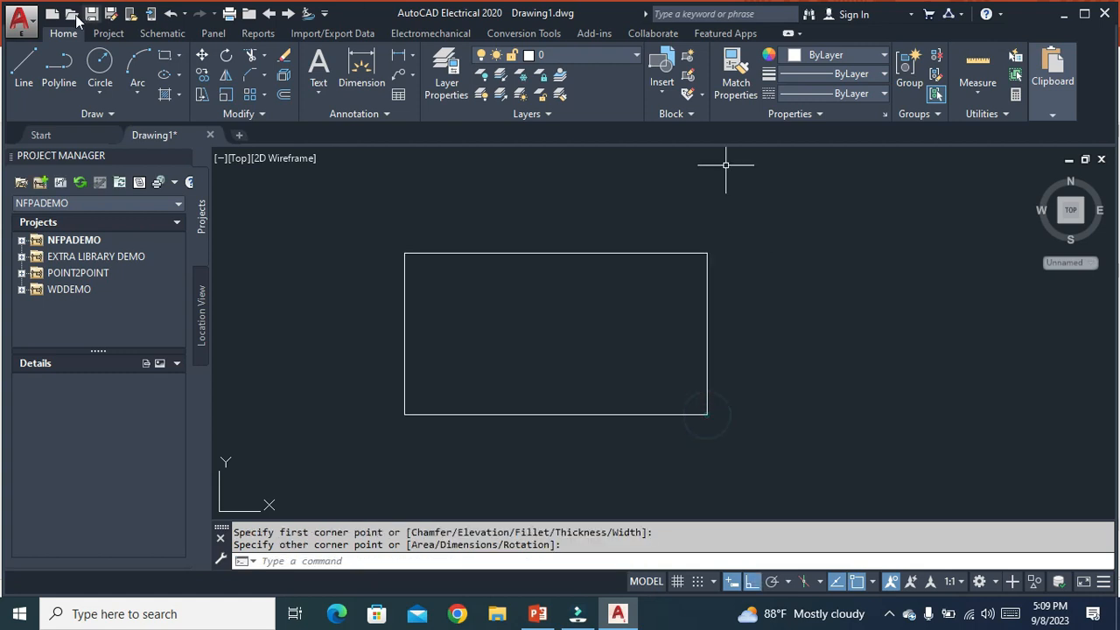
# - Draw a small circle with a radius of about 2.9 inside the rectangle near its lower-left corner
pyautogui.click(99, 58)
pyautogui.click(441, 383)
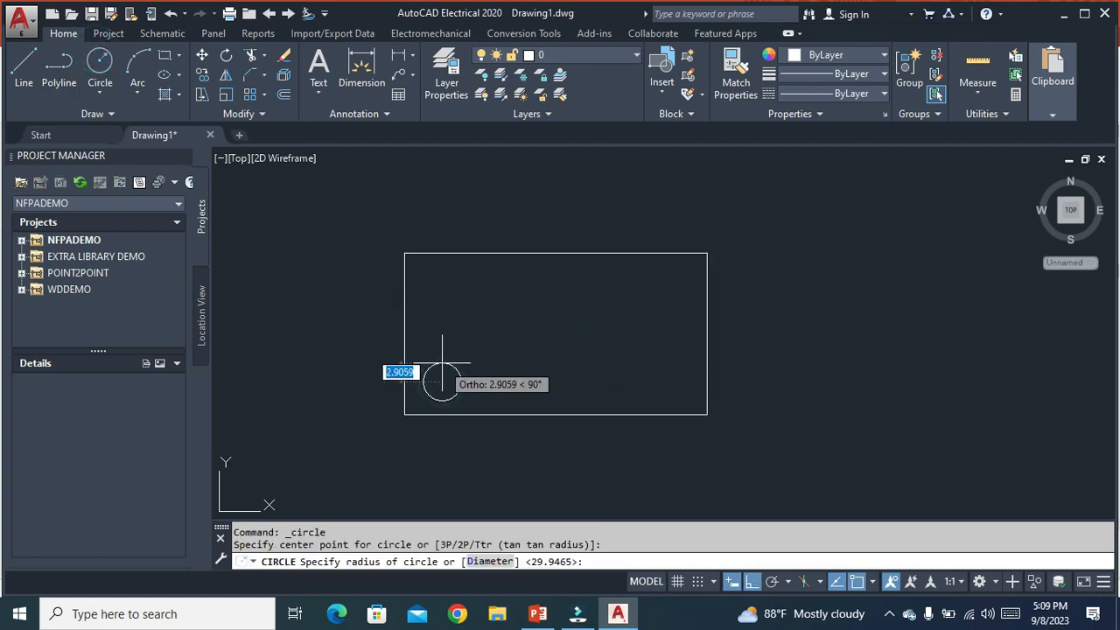
pyautogui.click(441, 364)
pyautogui.press('Return')
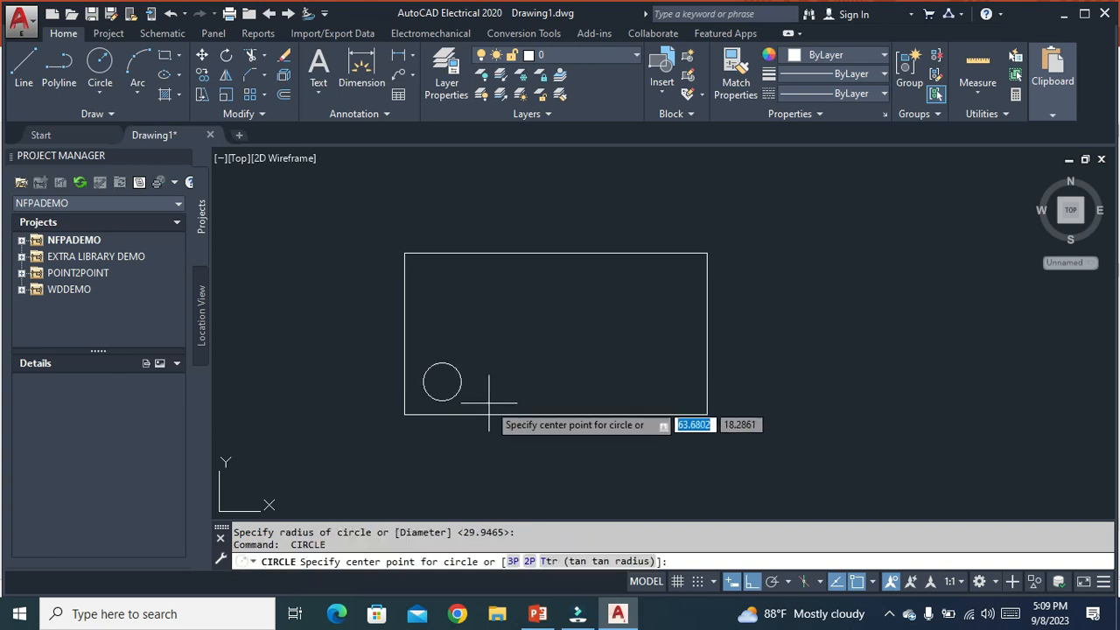
pyautogui.click(477, 400)
pyautogui.press('Escape')
pyautogui.press('Escape')
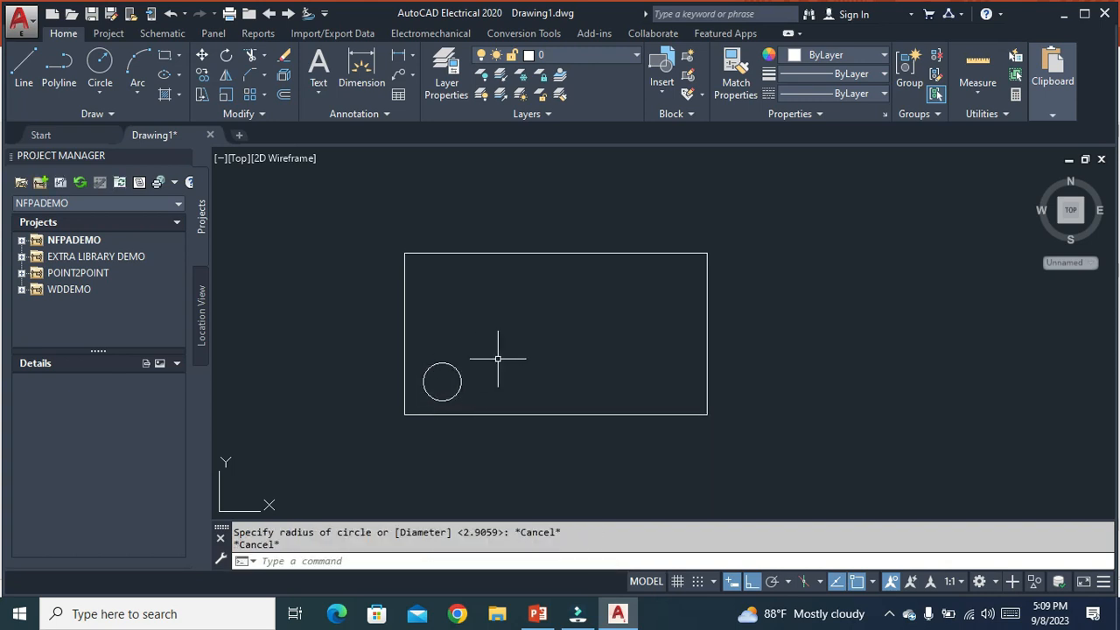
# - Copy the small circle from its centre straight up to near the rectangle's upper-left corner
pyautogui.click(497, 390)
pyautogui.click(433, 372)
pyautogui.write('co')
pyautogui.press('Return')
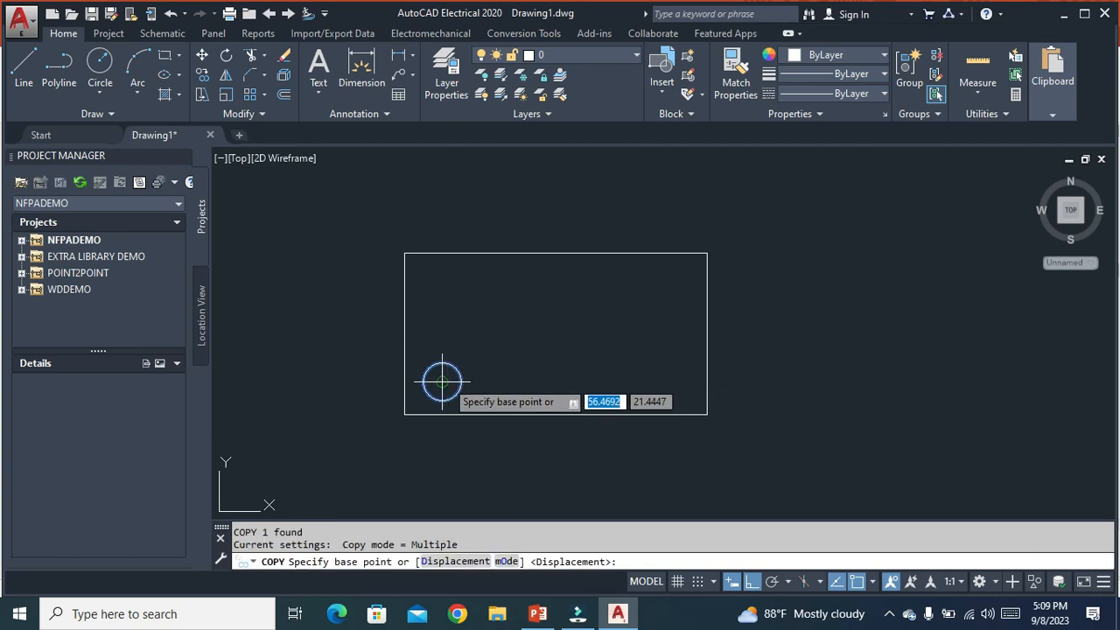
pyautogui.click(442, 379)
pyautogui.click(442, 292)
pyautogui.press('Escape')
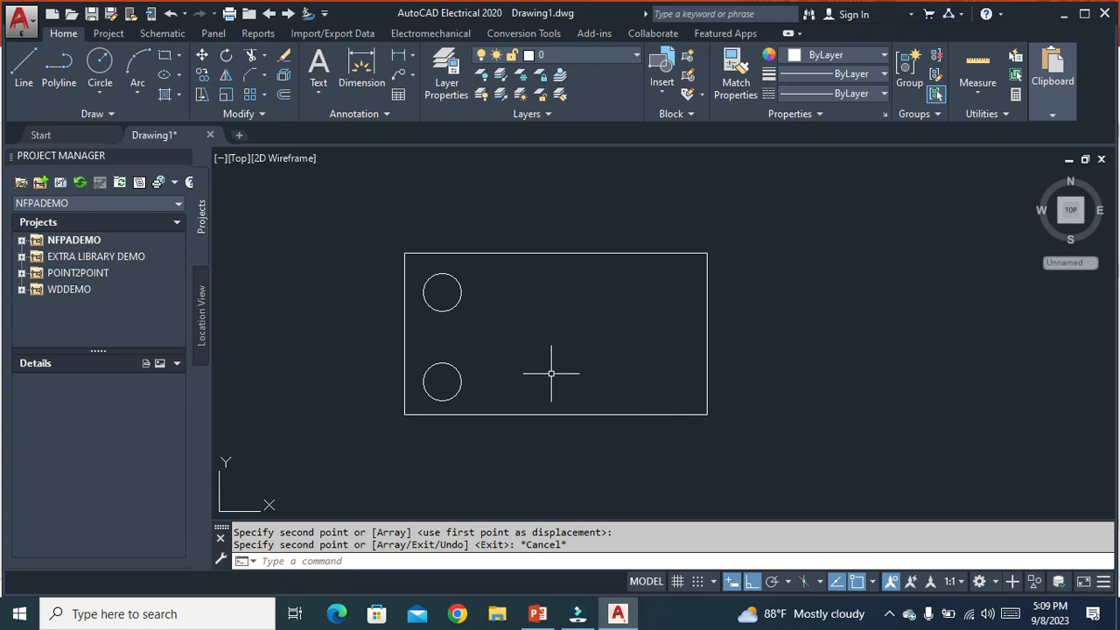
# - Mirror both circles about the rectangle's vertical centreline through its top and bottom edge midpoints, keeping the source circles
pyautogui.write('MI')
pyautogui.press('Return')
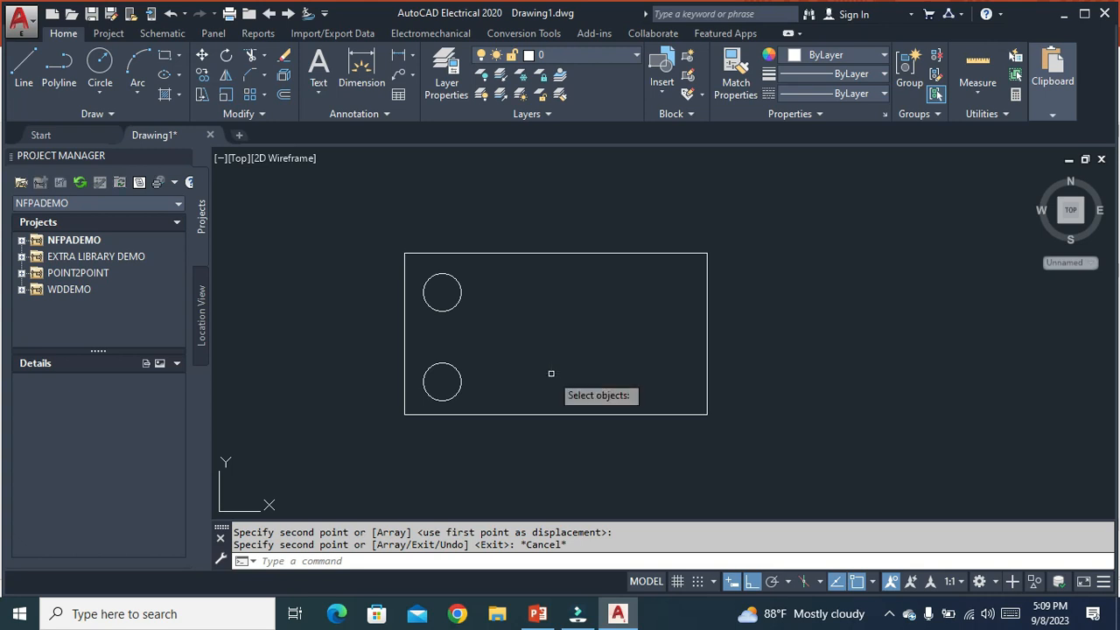
pyautogui.click(484, 407)
pyautogui.click(410, 256)
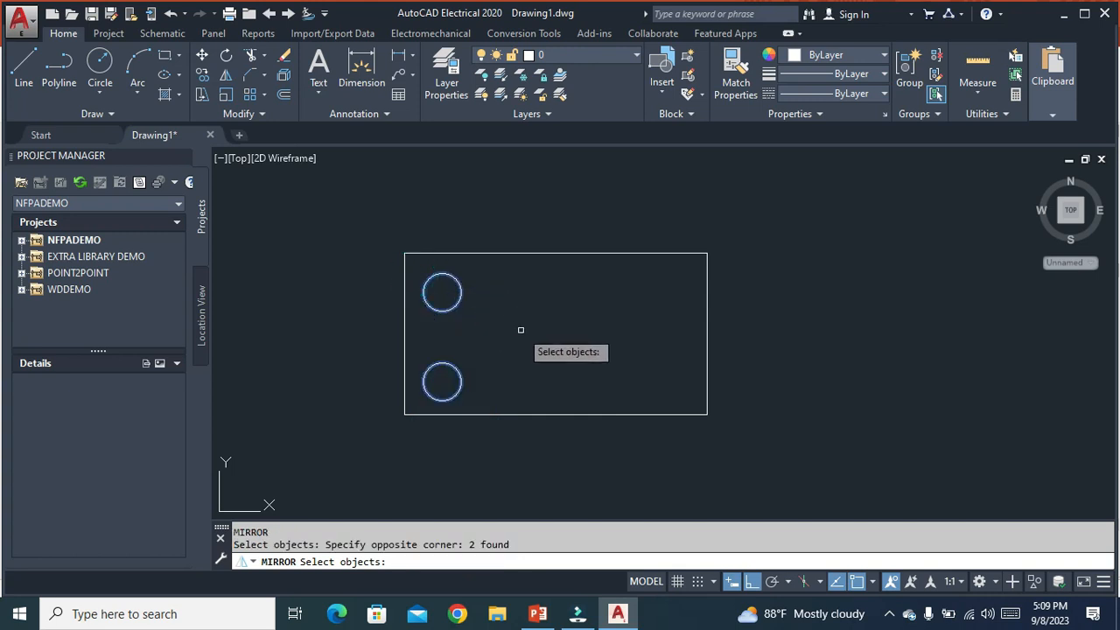
pyautogui.press('Return')
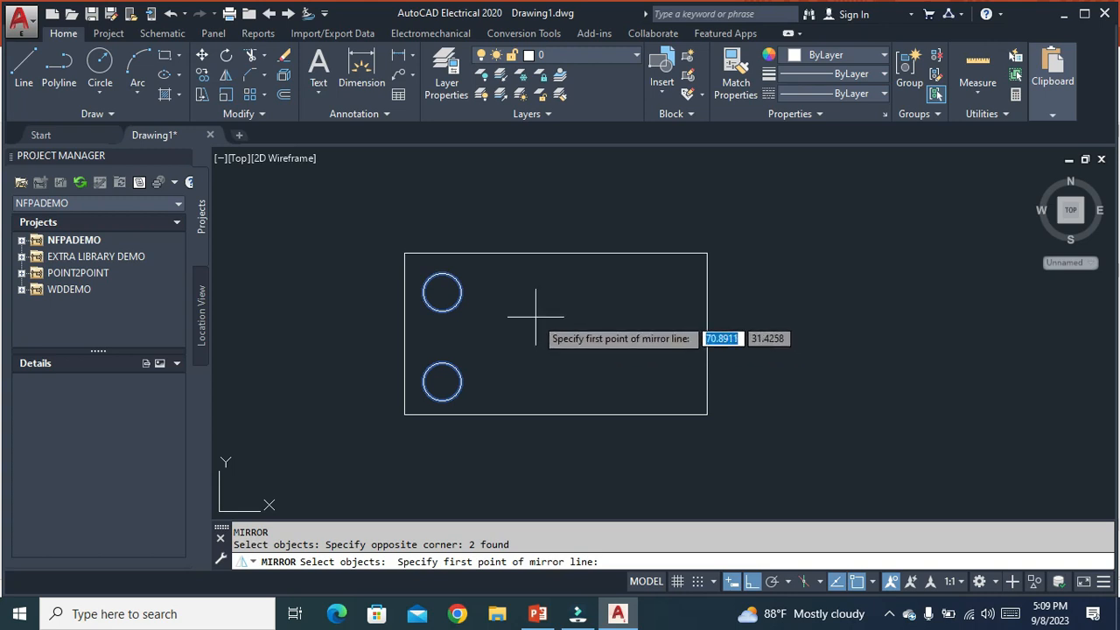
pyautogui.click(555, 253)
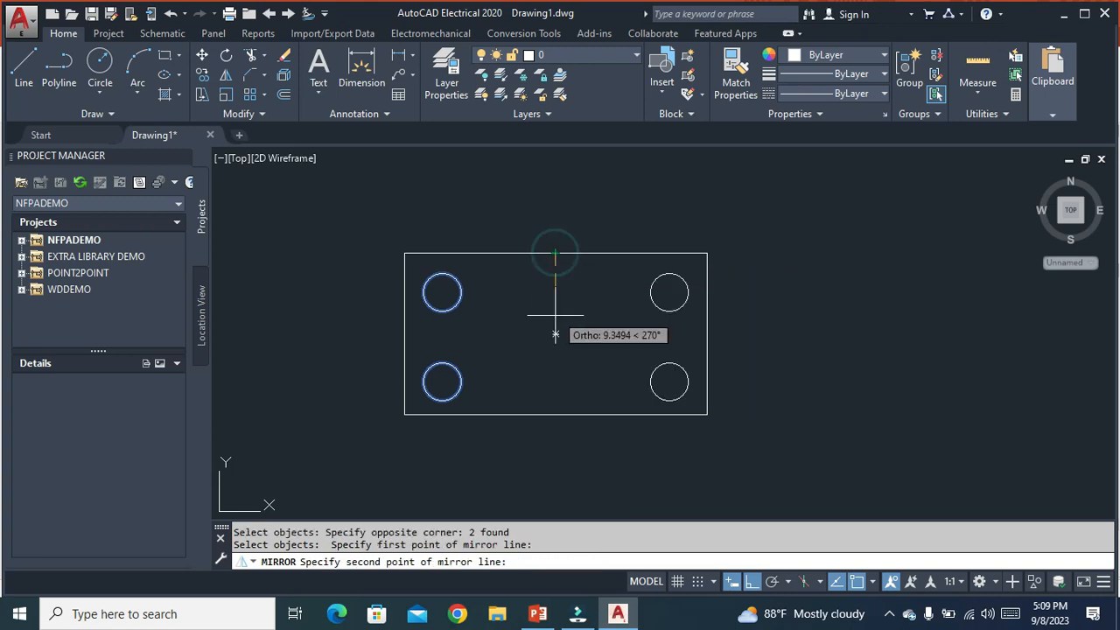
pyautogui.click(553, 414)
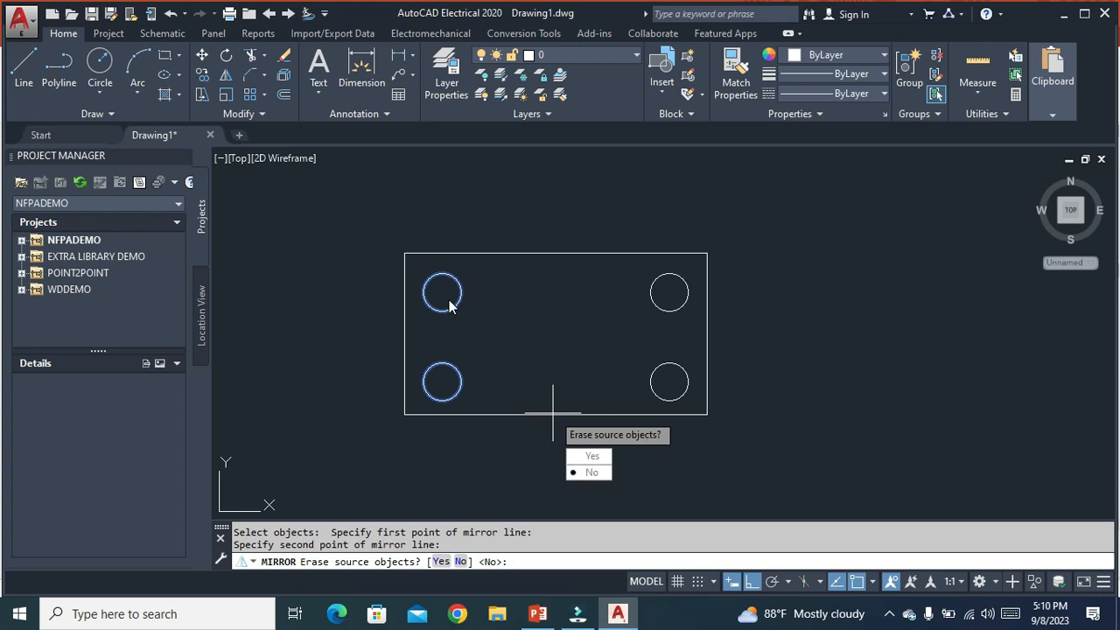
pyautogui.click(587, 471)
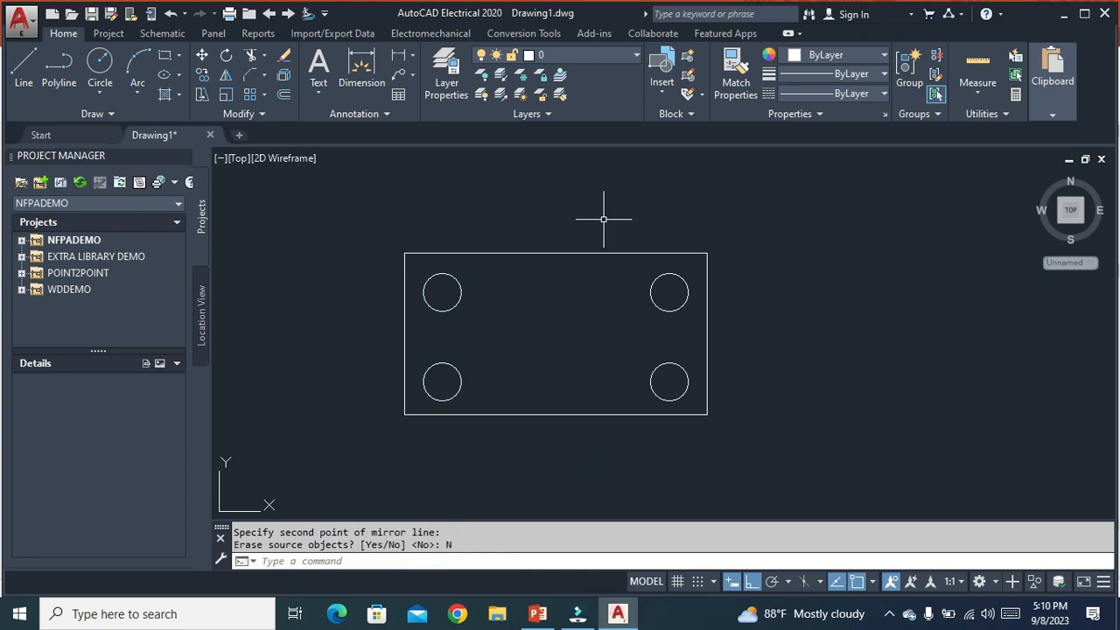
# - Mirror the rectangle and its four circles about a vertical line just beyond the rectangle's right edge, keeping the source objects
pyautogui.scroll(-4, 499, 312)
pyautogui.scroll(2, 499, 315)
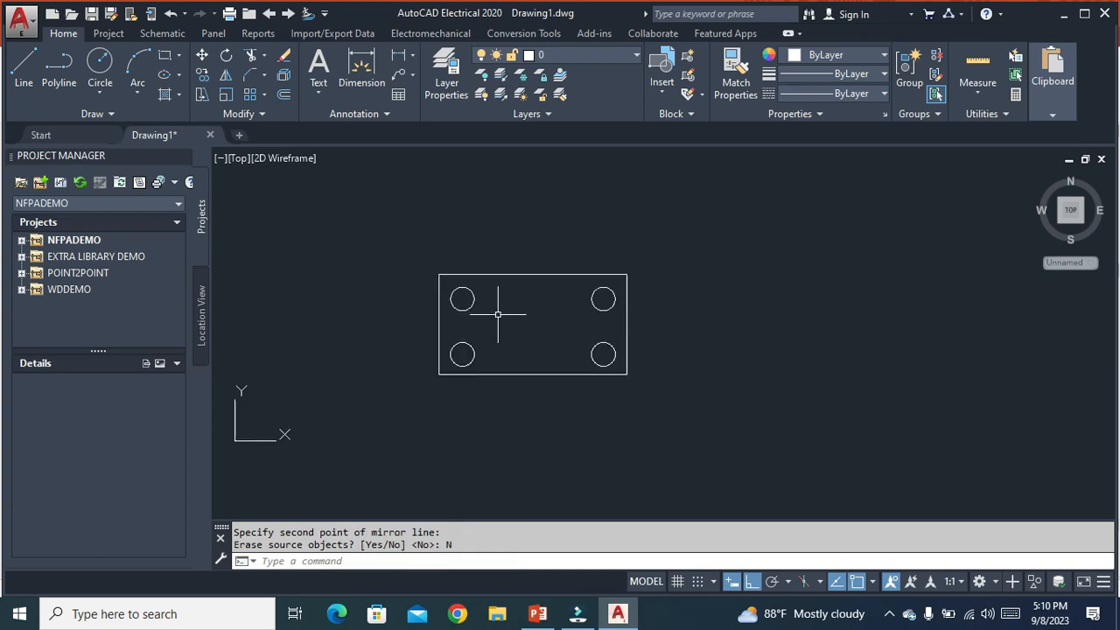
pyautogui.click(655, 407)
pyautogui.click(458, 155)
pyautogui.write('MI')
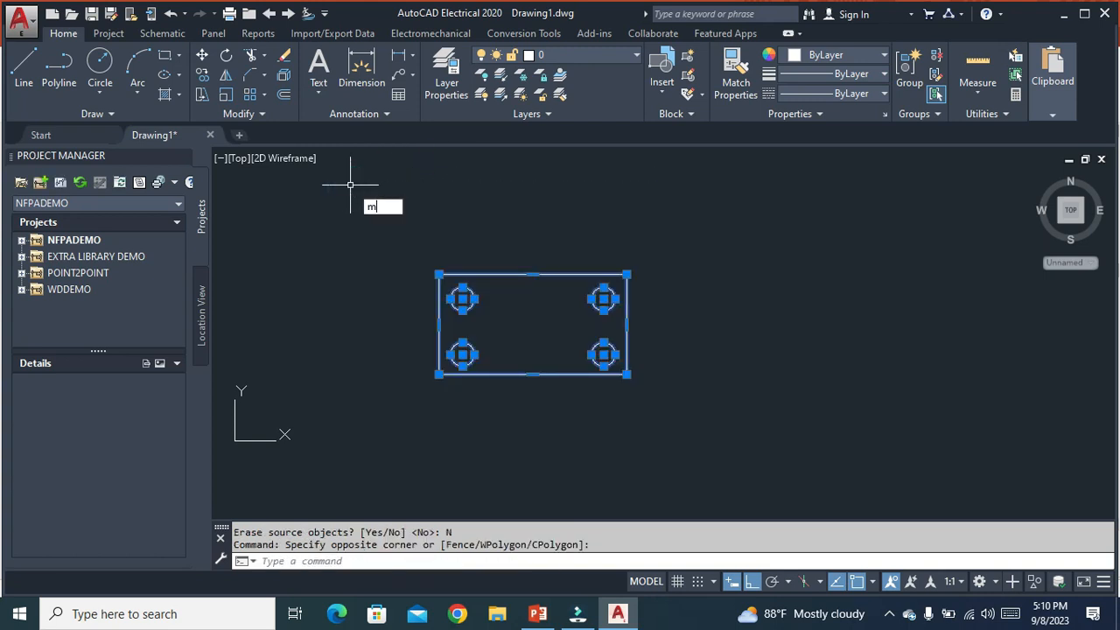
pyautogui.press('Return')
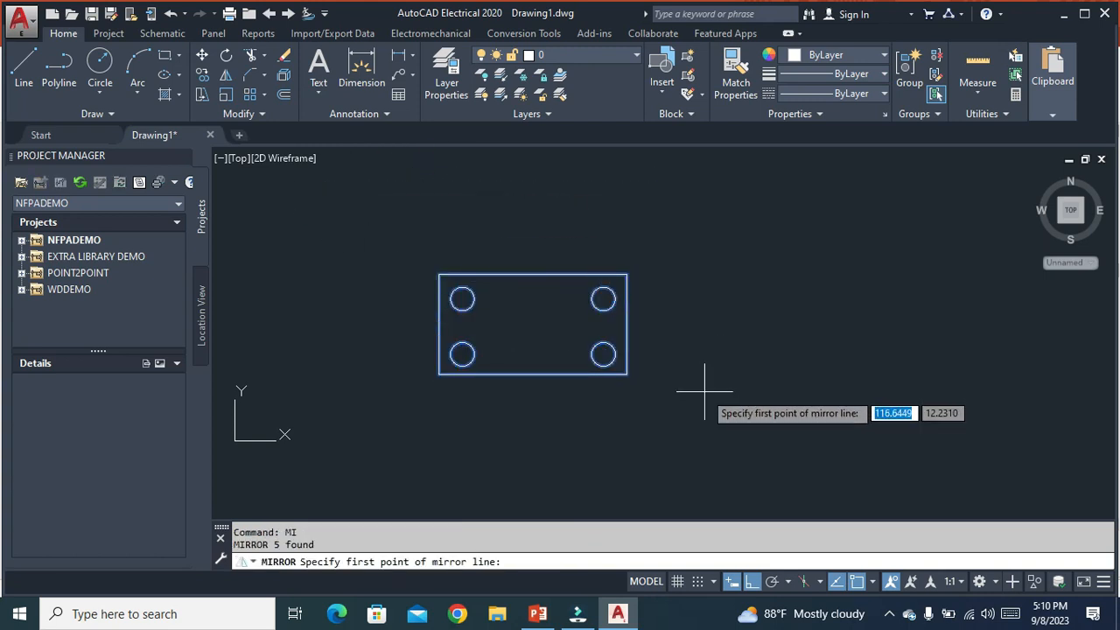
pyautogui.click(644, 244)
pyautogui.click(645, 401)
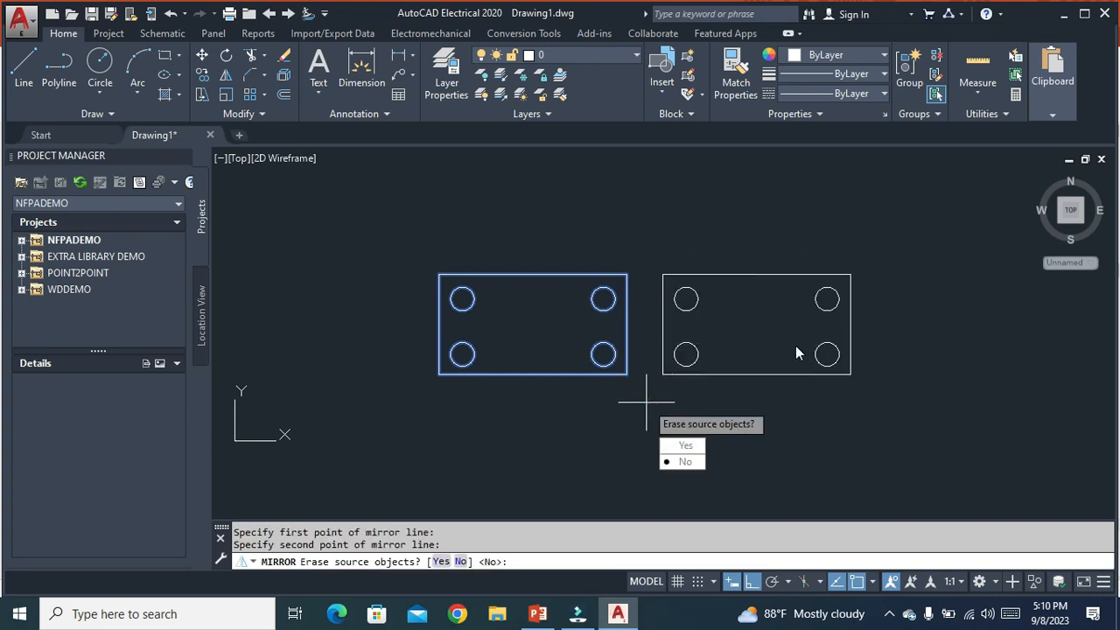
pyautogui.click(686, 462)
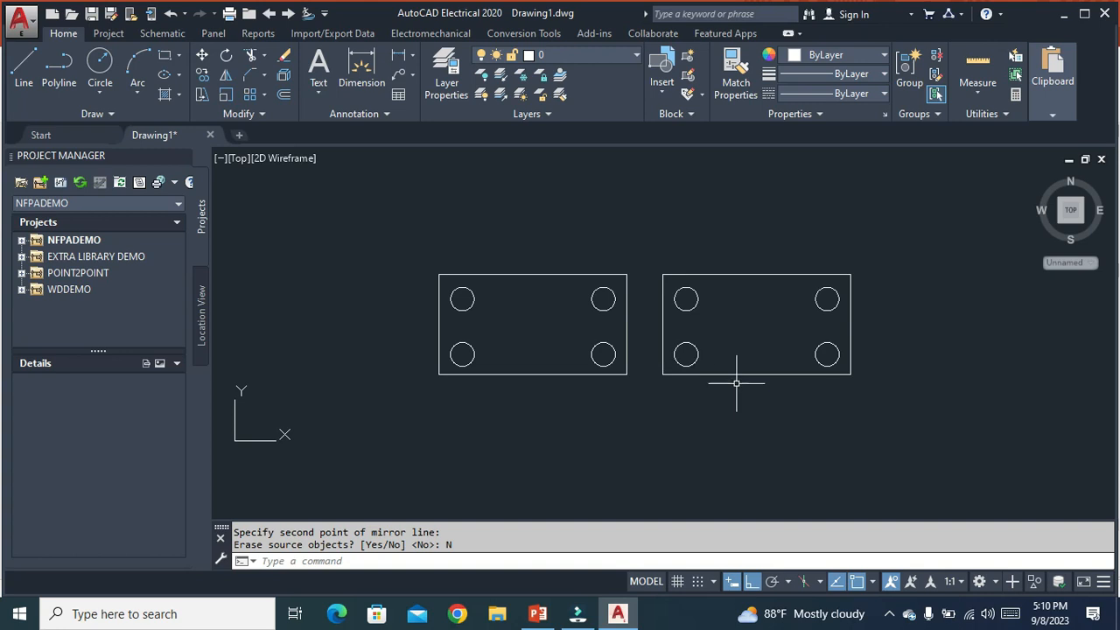
# - Mirror both rectangles with their circles about a horizontal line just below them, keeping the source objects
pyautogui.moveTo(744, 430); pyautogui.dragTo(721, 366, button='middle')
pyautogui.scroll(2, 718, 332)
pyautogui.scroll(-2, 706, 379)
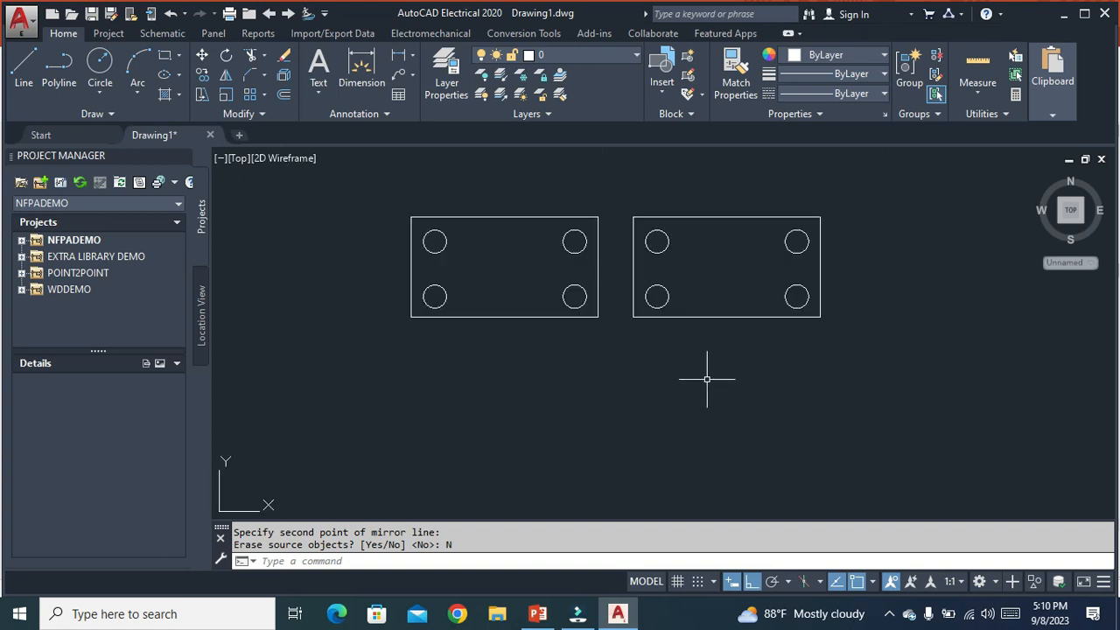
pyautogui.click(884, 327)
pyautogui.click(372, 174)
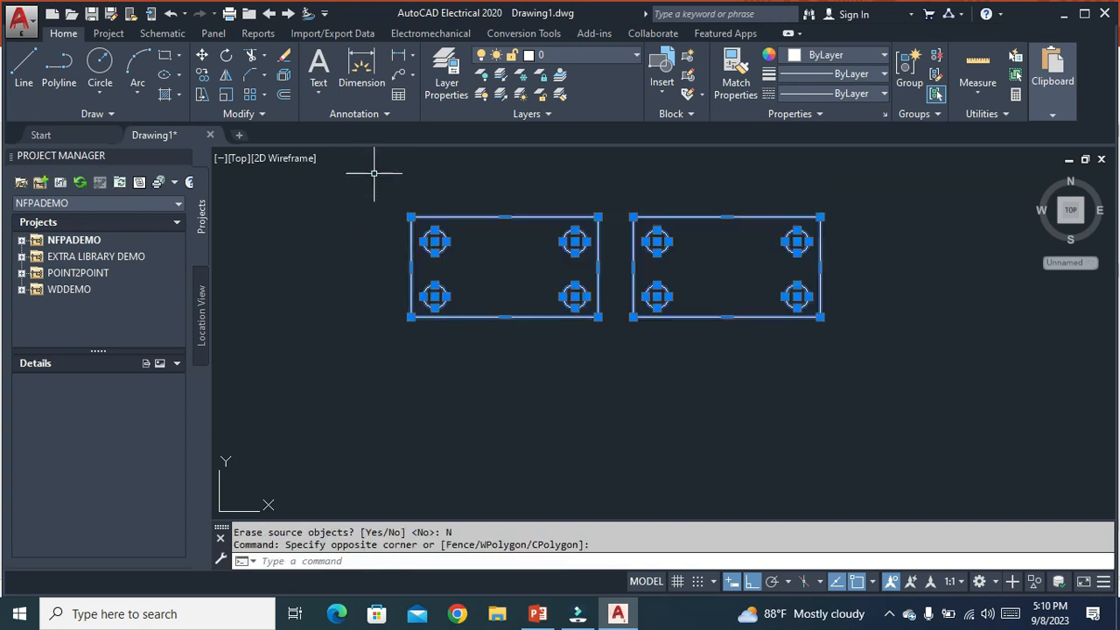
pyautogui.write('mi')
pyautogui.press('Return')
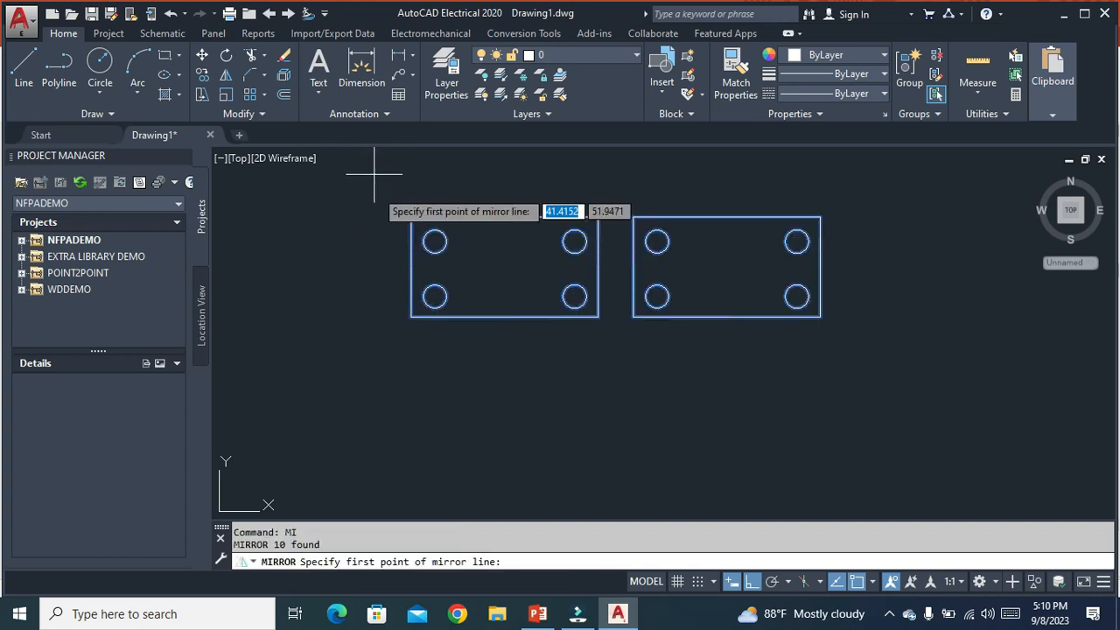
pyautogui.click(384, 330)
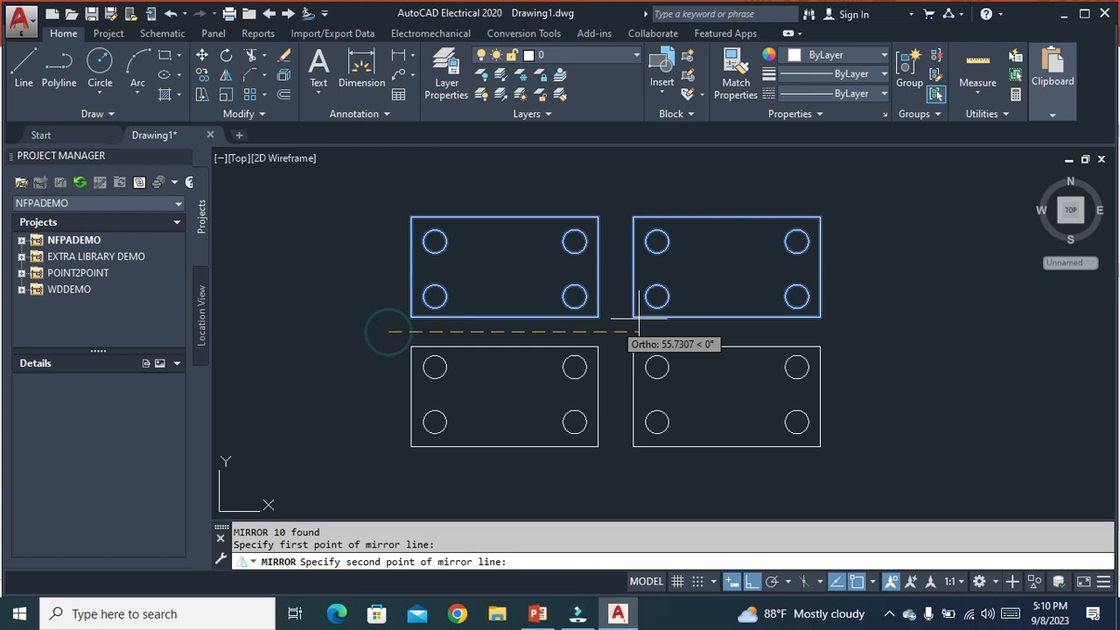
pyautogui.click(860, 331)
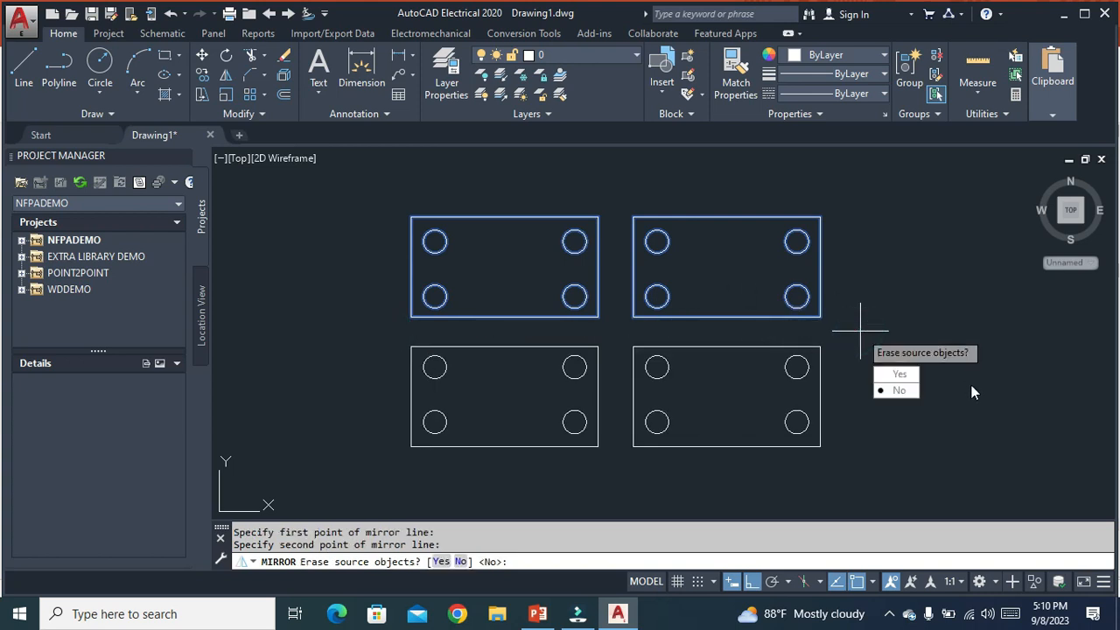
pyautogui.click(898, 389)
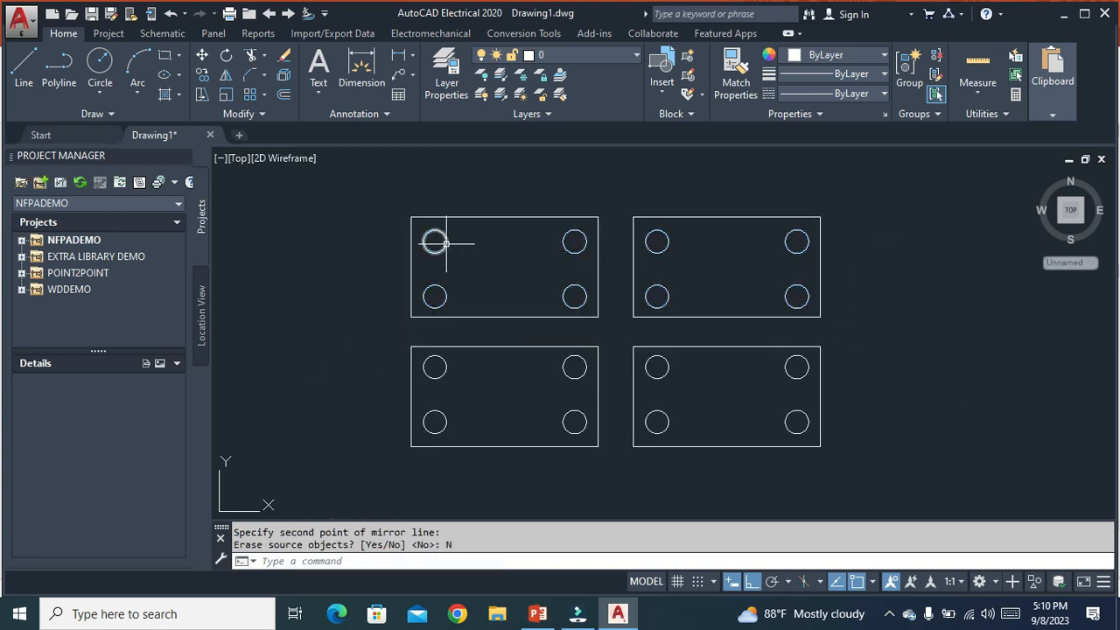